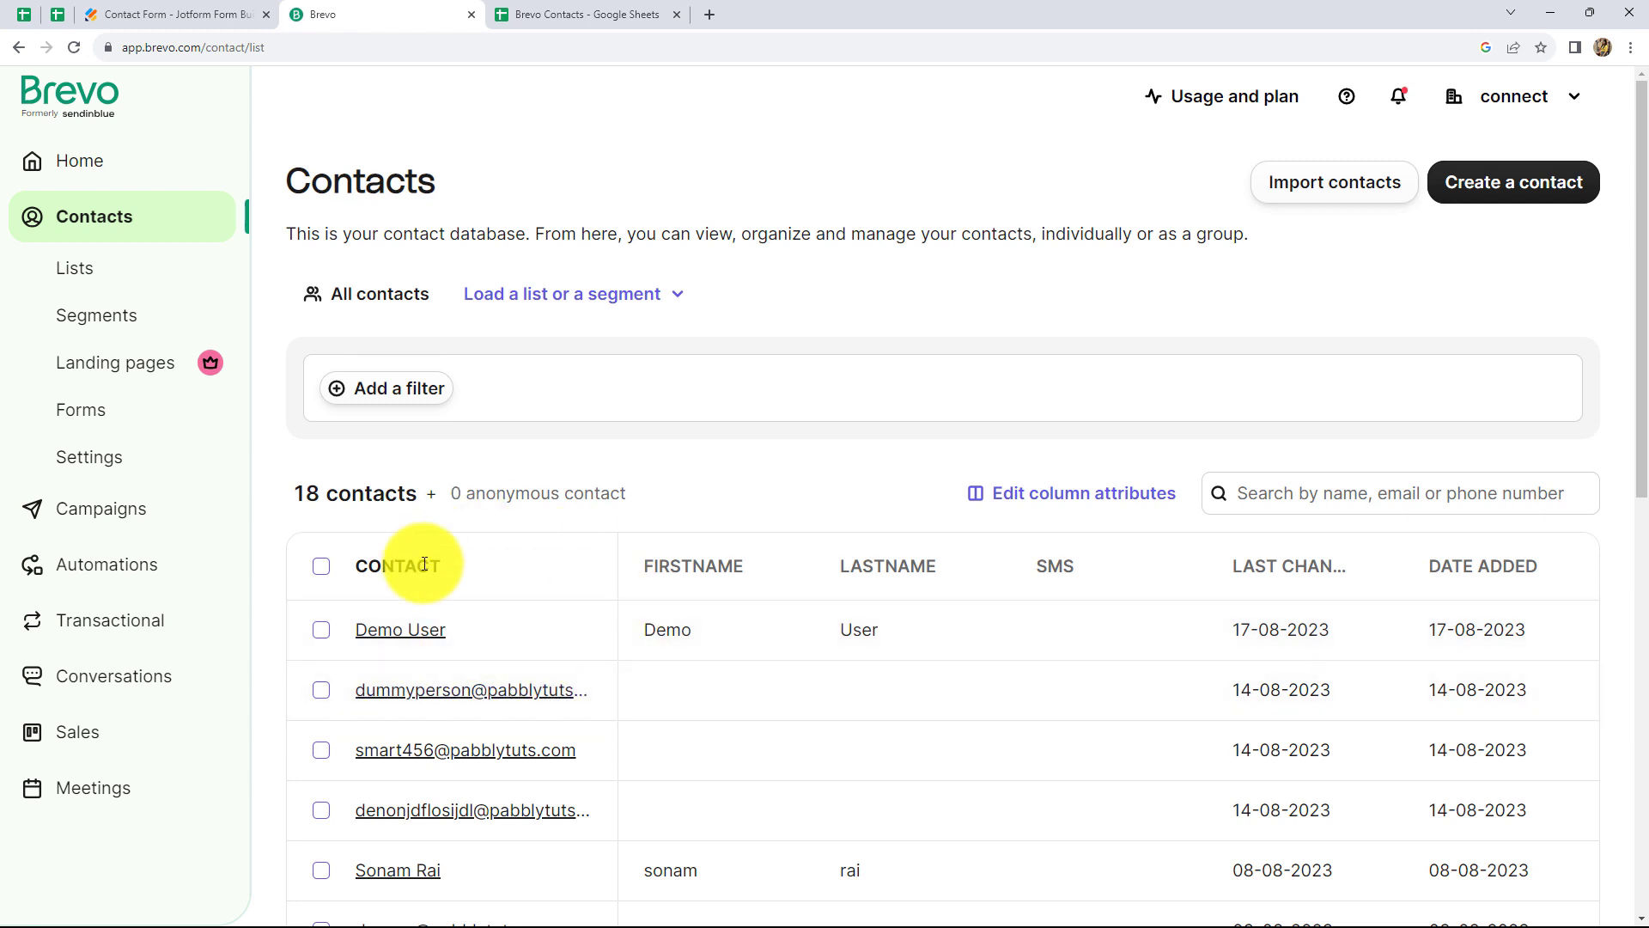
# Open a new empty tab beside the Brevo Contacts page and focus its address bar
pyautogui.click(705, 18)
pyautogui.click(161, 58)
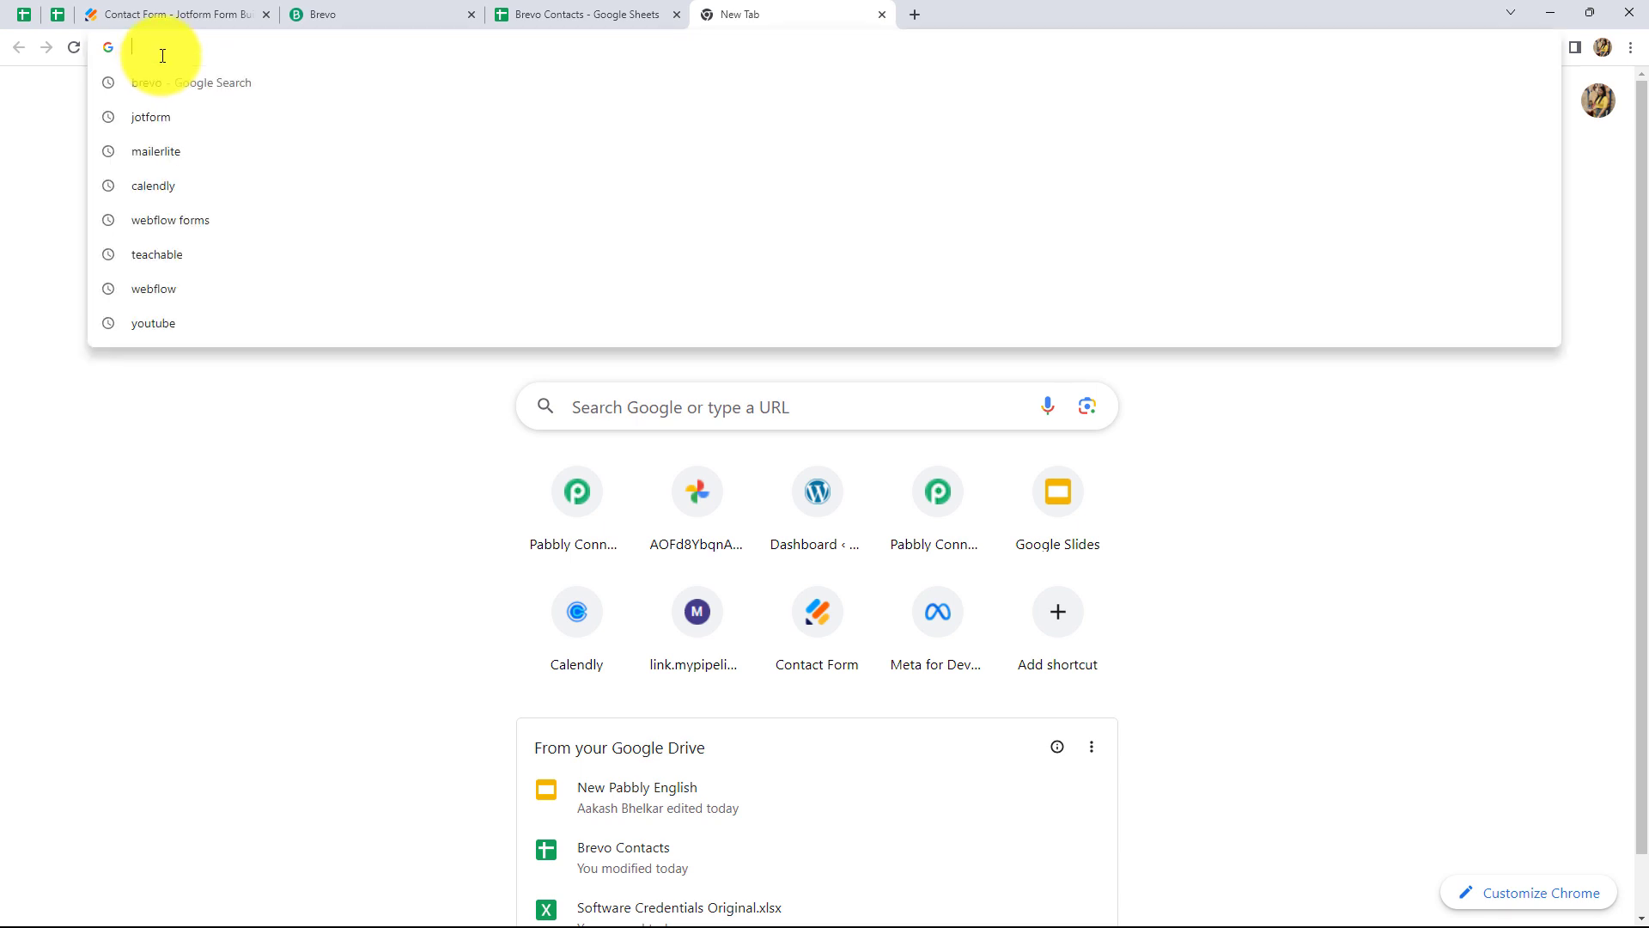
# Load pabbly.com/connect in the new tab
pyautogui.write('pabbly.com/connect')
pyautogui.press('Return')
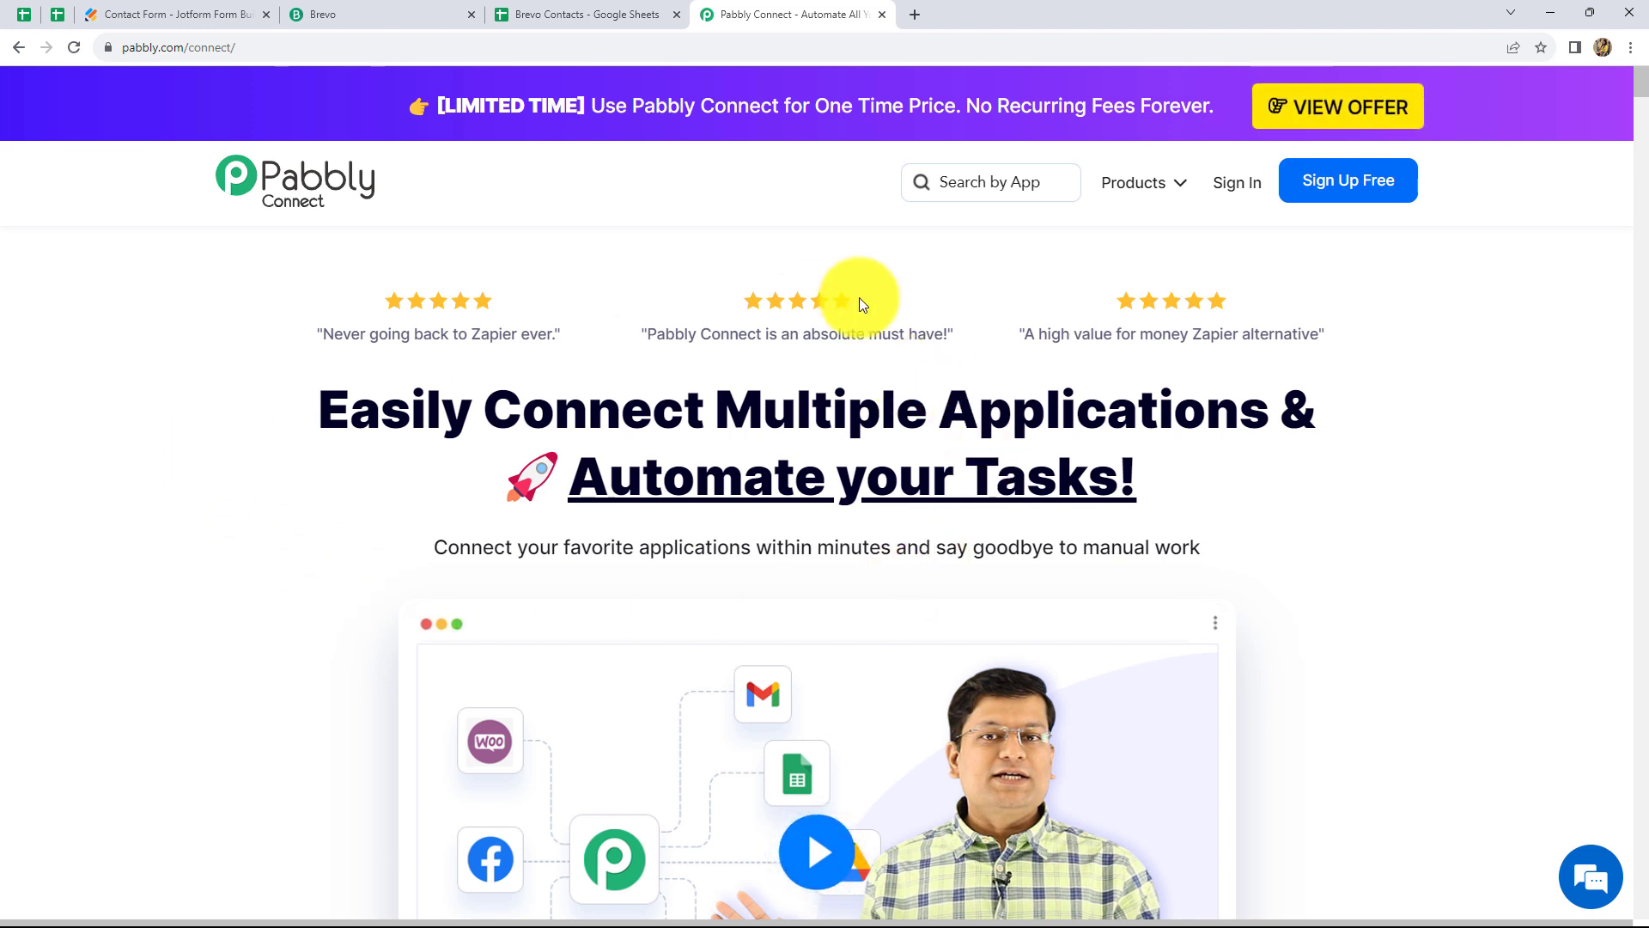
# Sign in, then launch Pabbly Connect from the All Apps list to reach its empty dashboard
pyautogui.click(1240, 183)
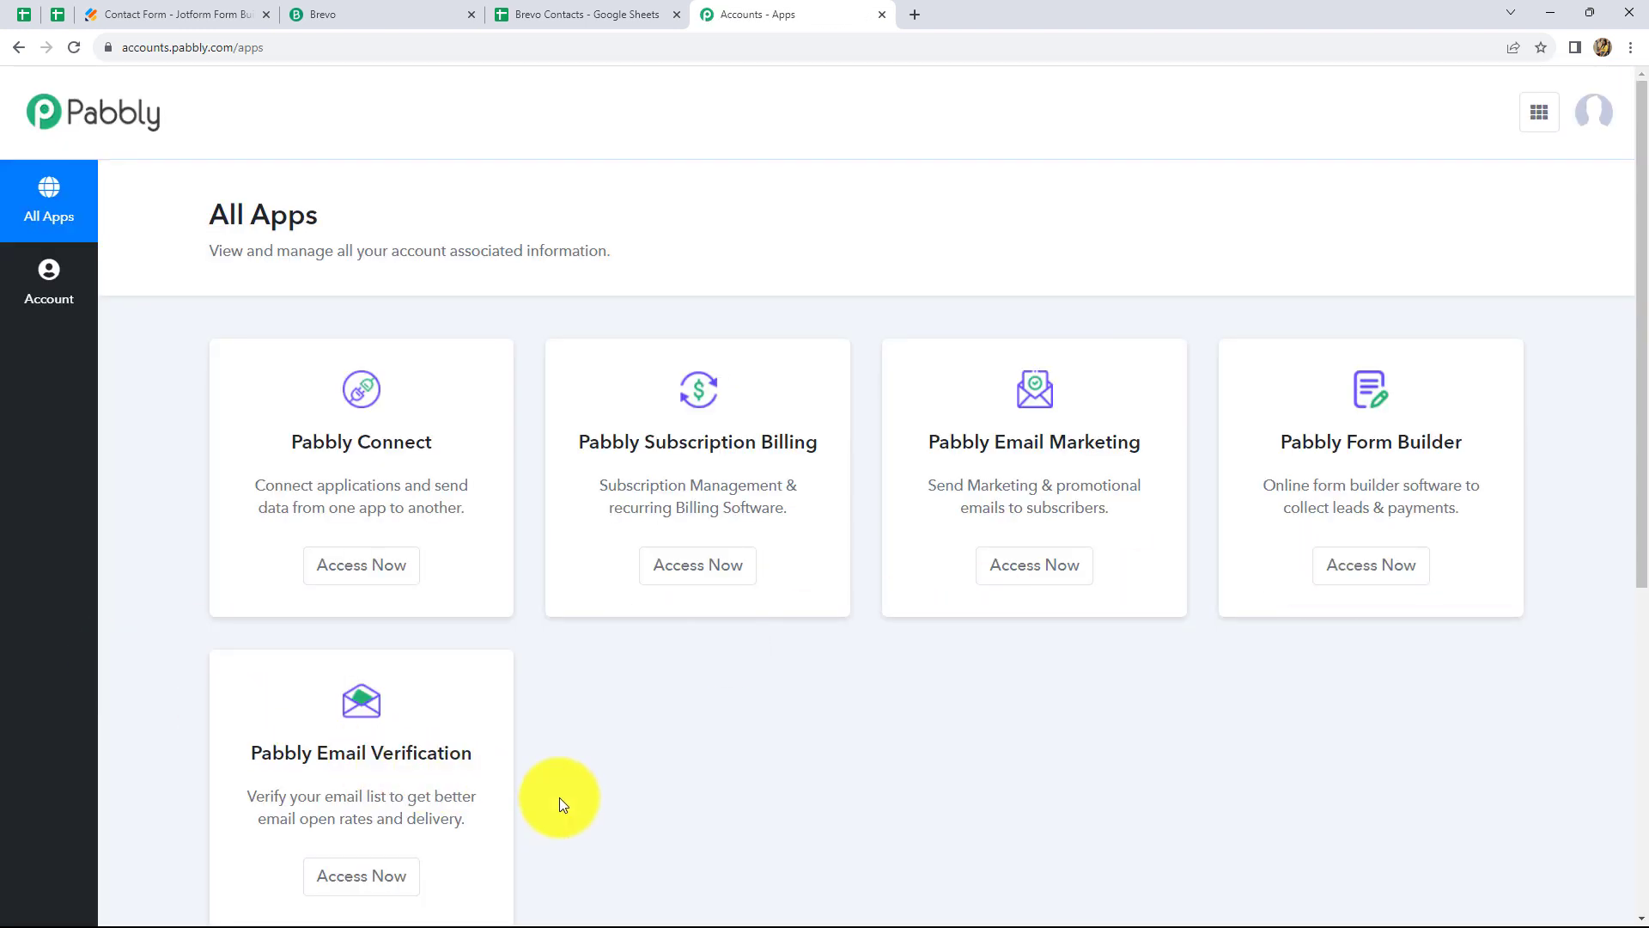
pyautogui.scroll(-2, 625, 750)
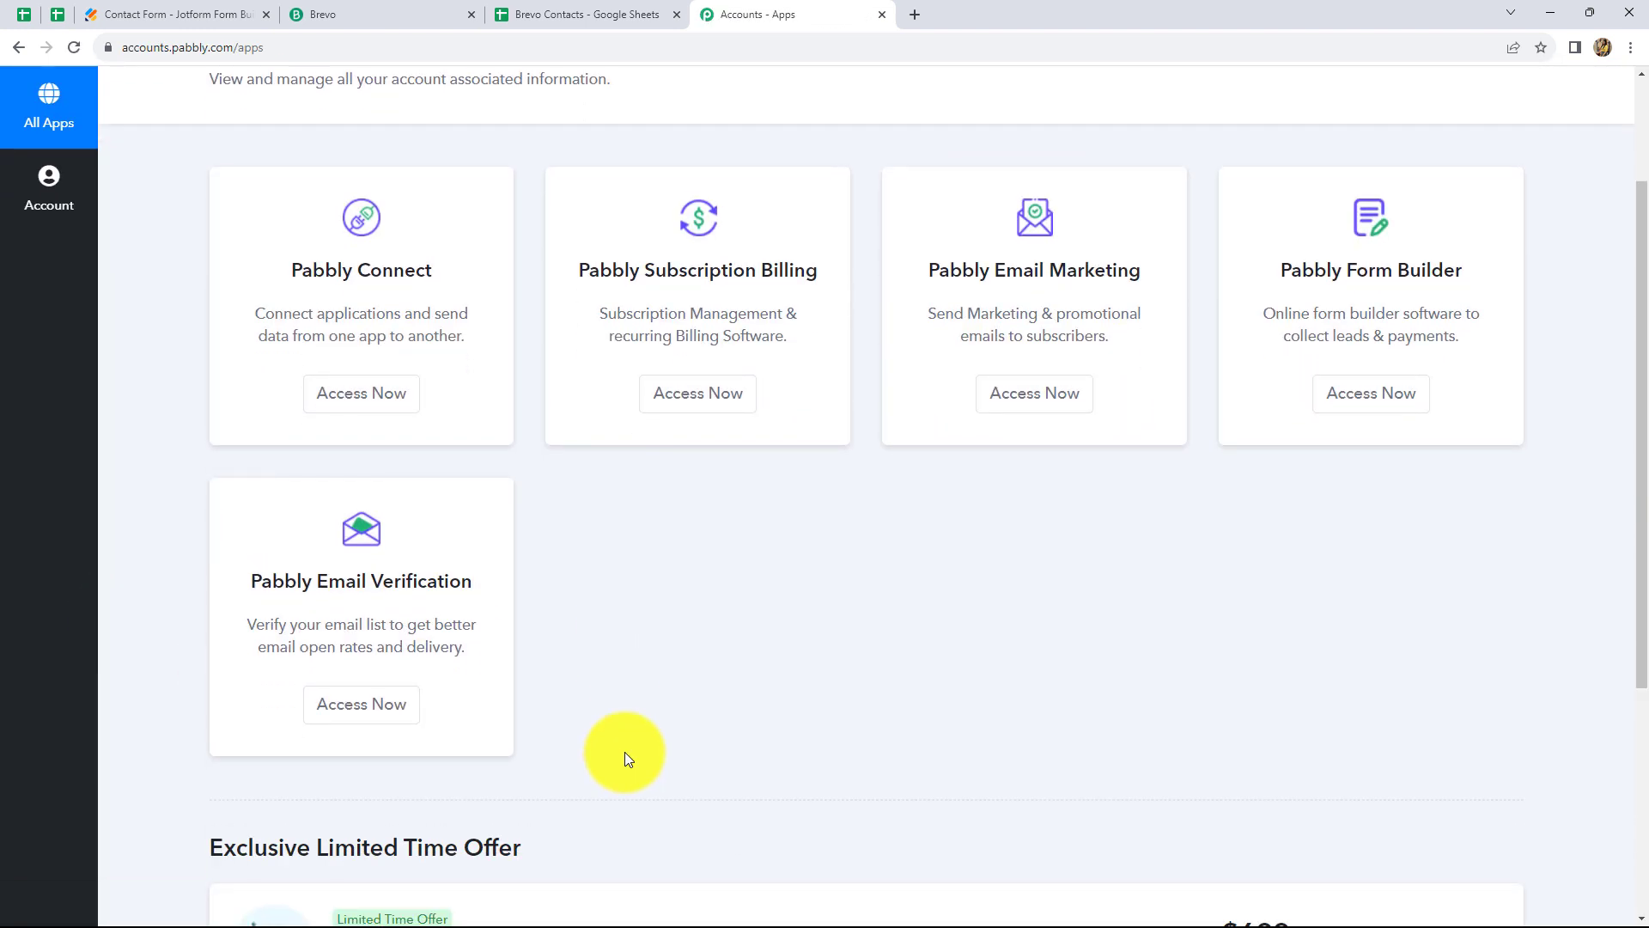
pyautogui.scroll(2, 625, 751)
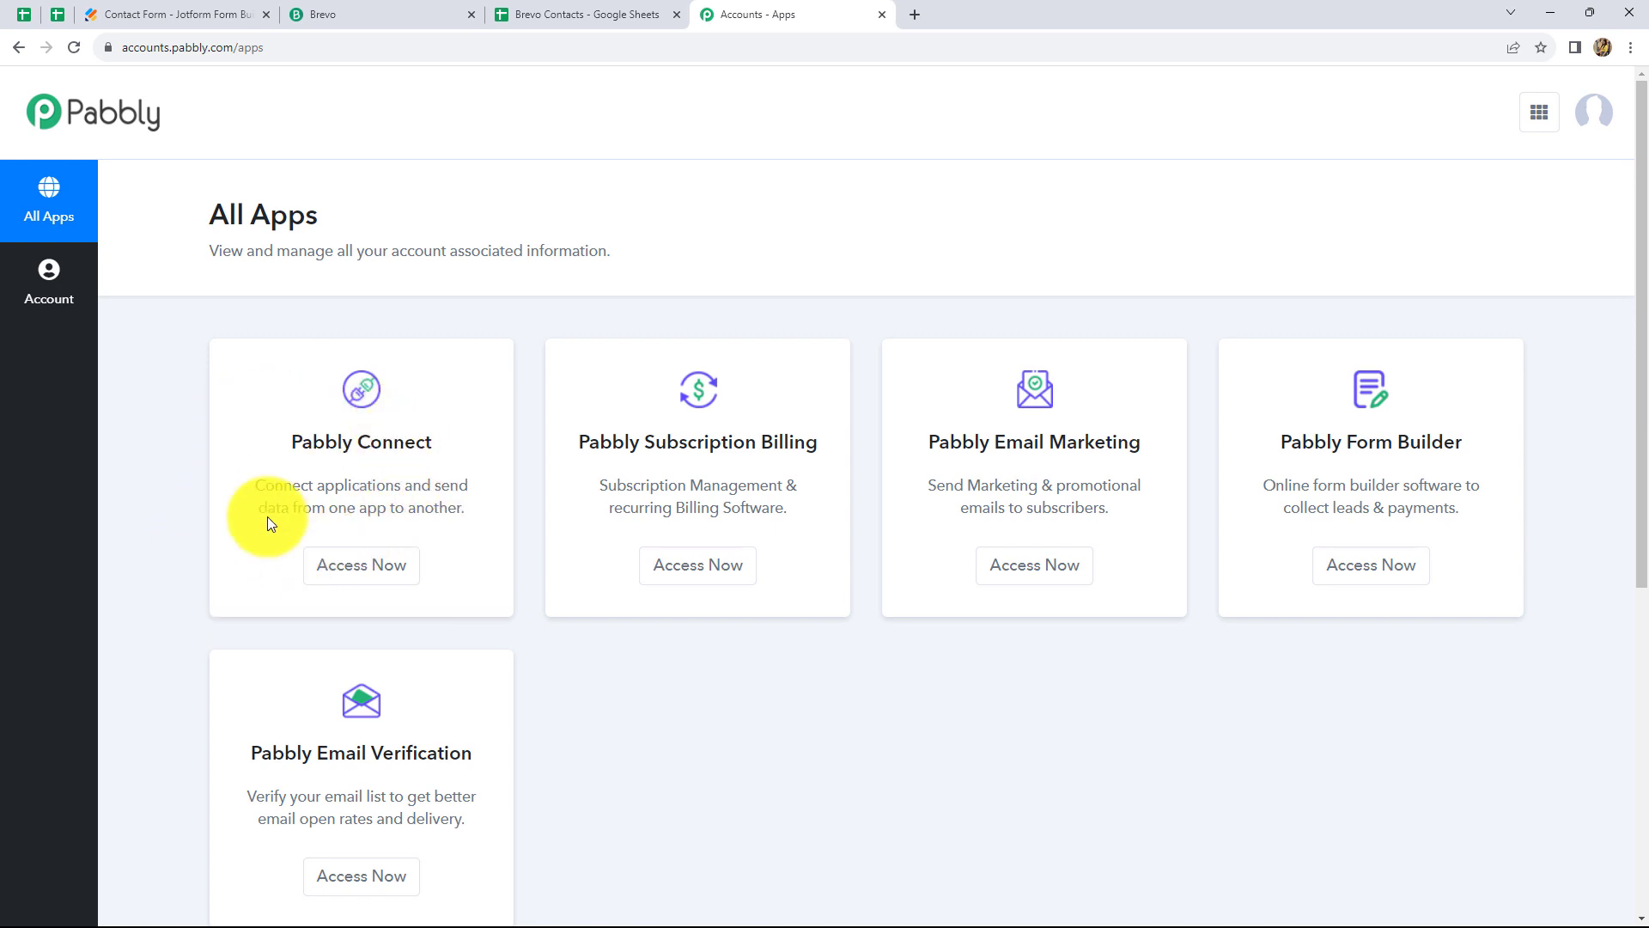
pyautogui.click(360, 565)
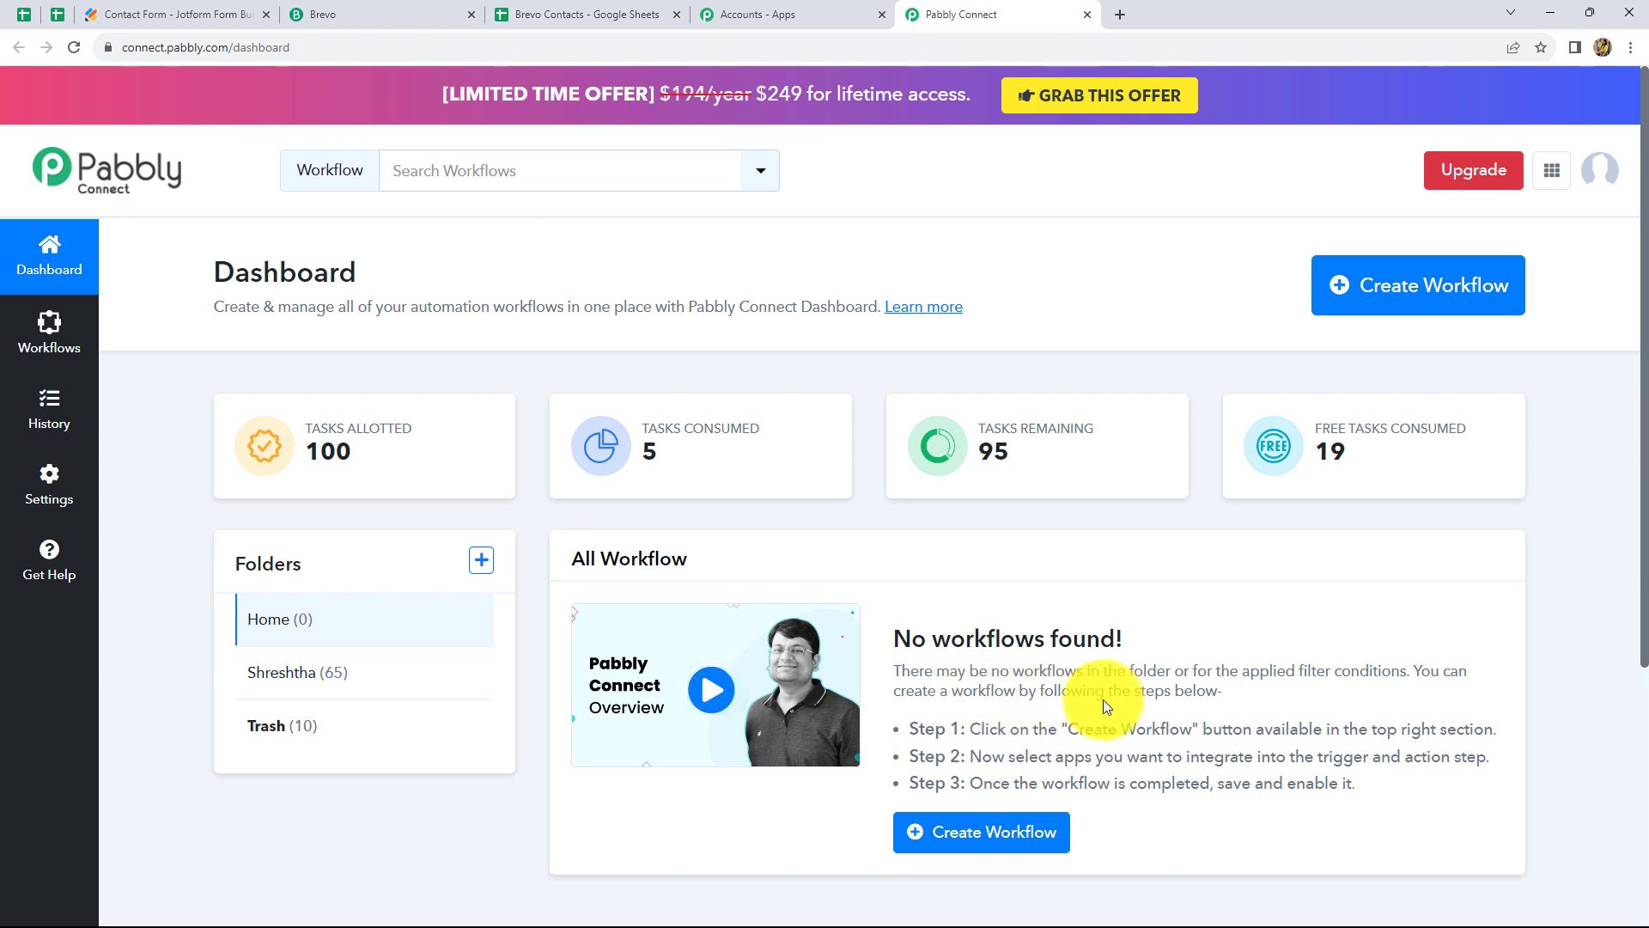
# Create a new workflow with the pasted name 'Webhook by Pabbly To Google Sheets To Brevo'
pyautogui.click(1364, 282)
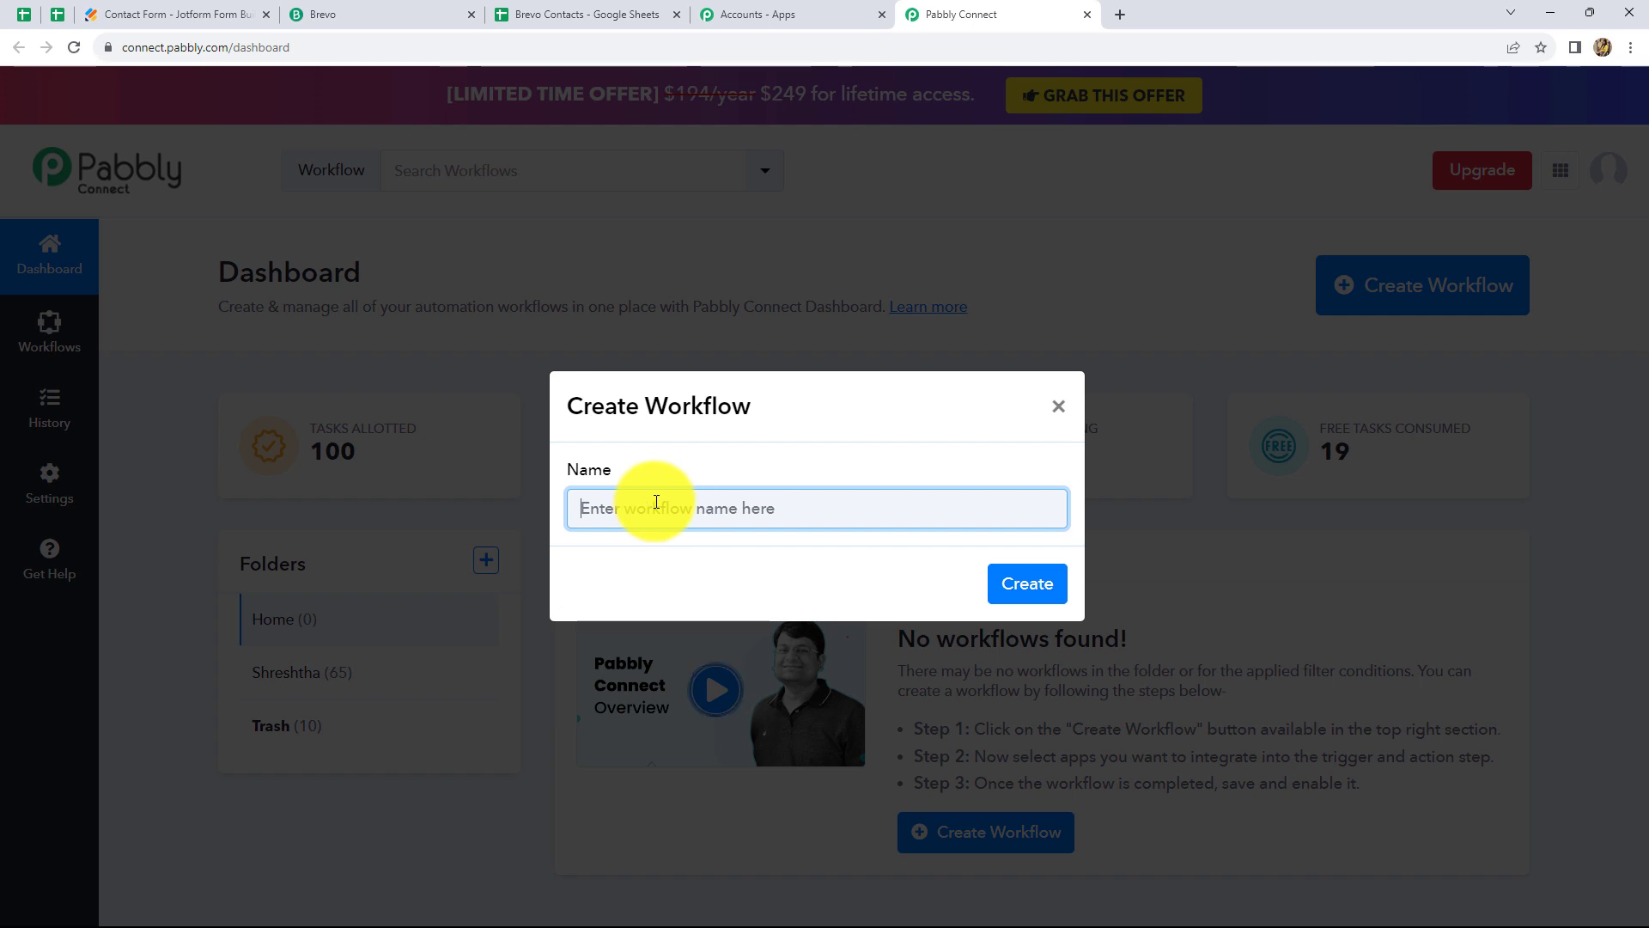
pyautogui.write('Webhook by Pabbly To Google Sheets To Brevo')
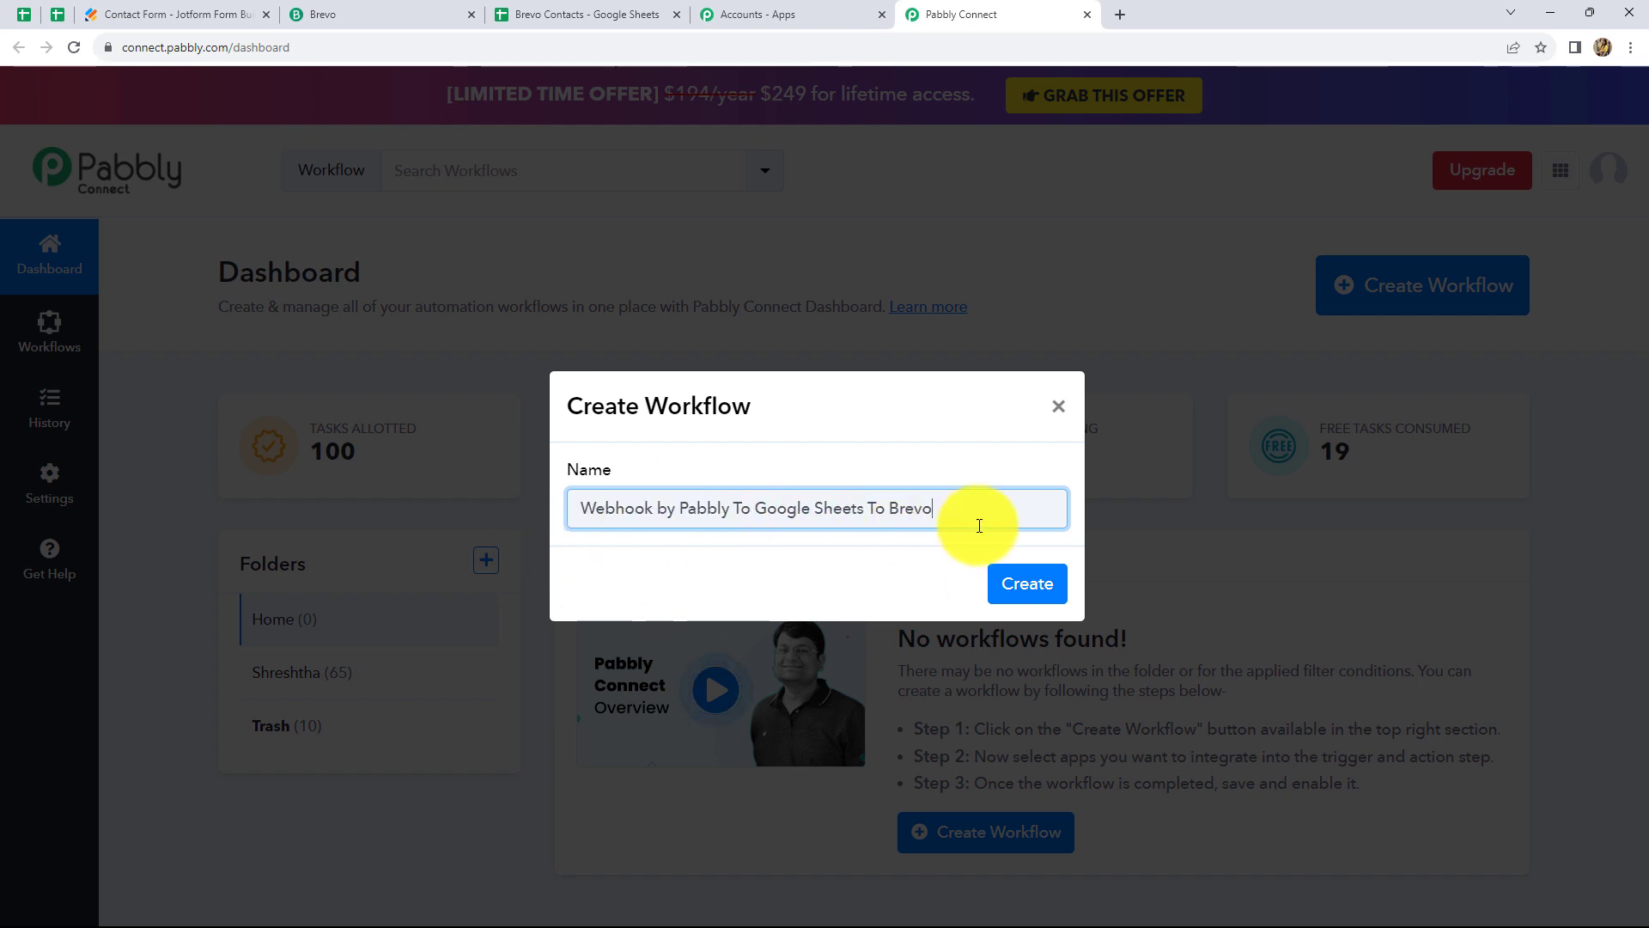
pyautogui.click(1024, 581)
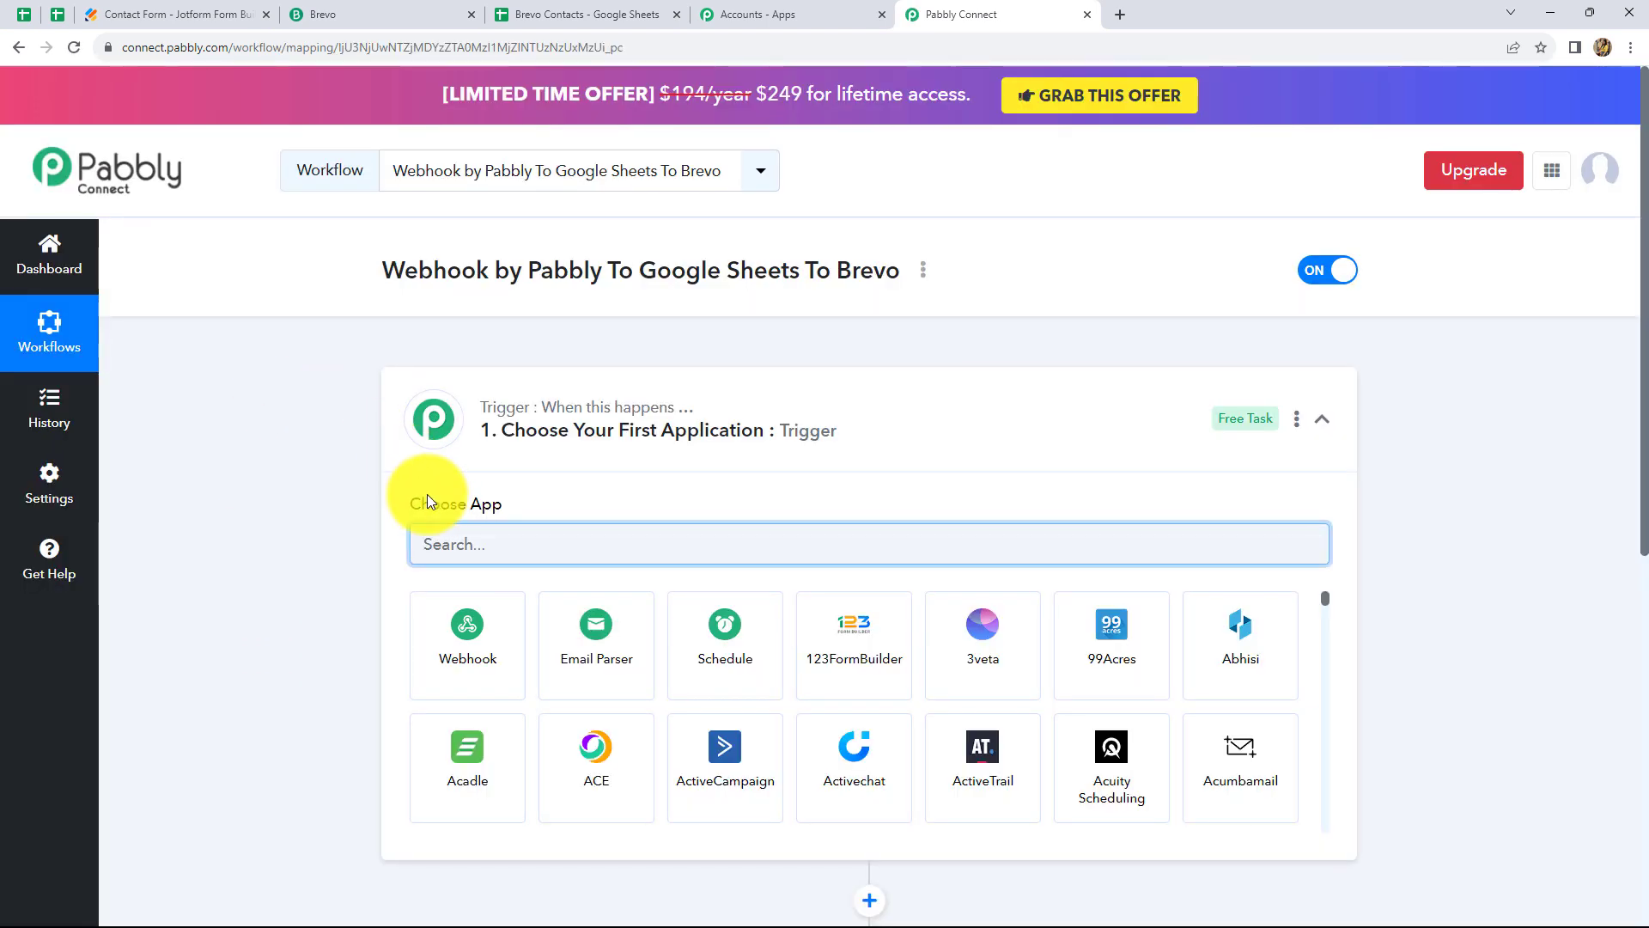
# Pick Webhook by Pabbly as the trigger app, then bring up the Jotform Contact Form tab
pyautogui.scroll(-3, 431, 499)
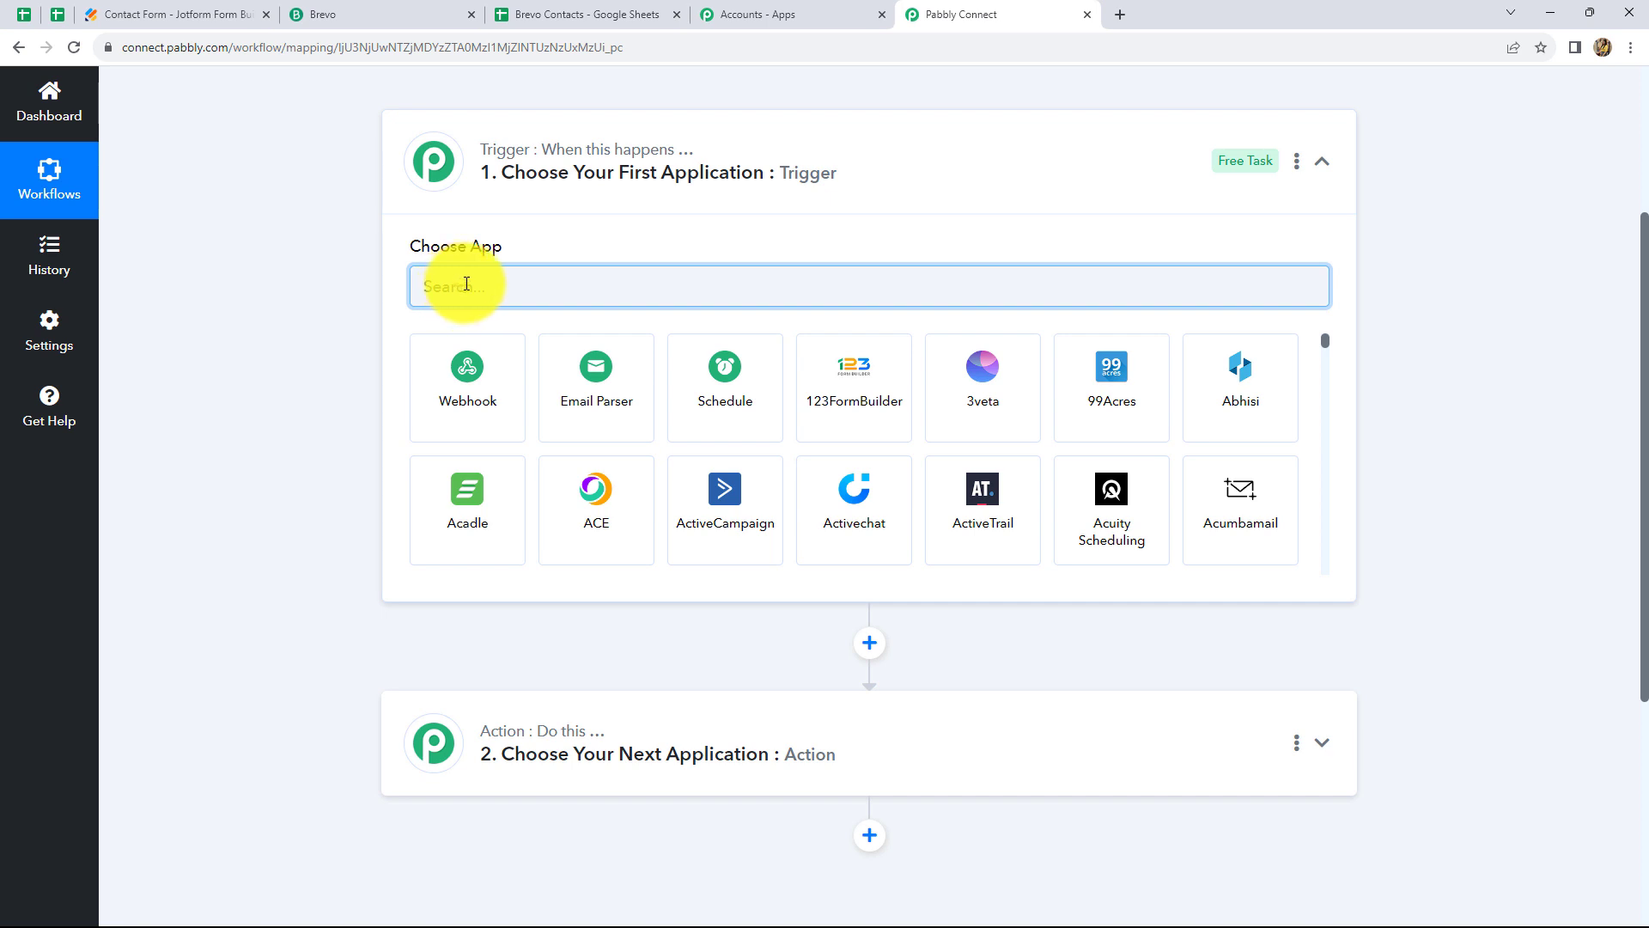
pyautogui.write('web')
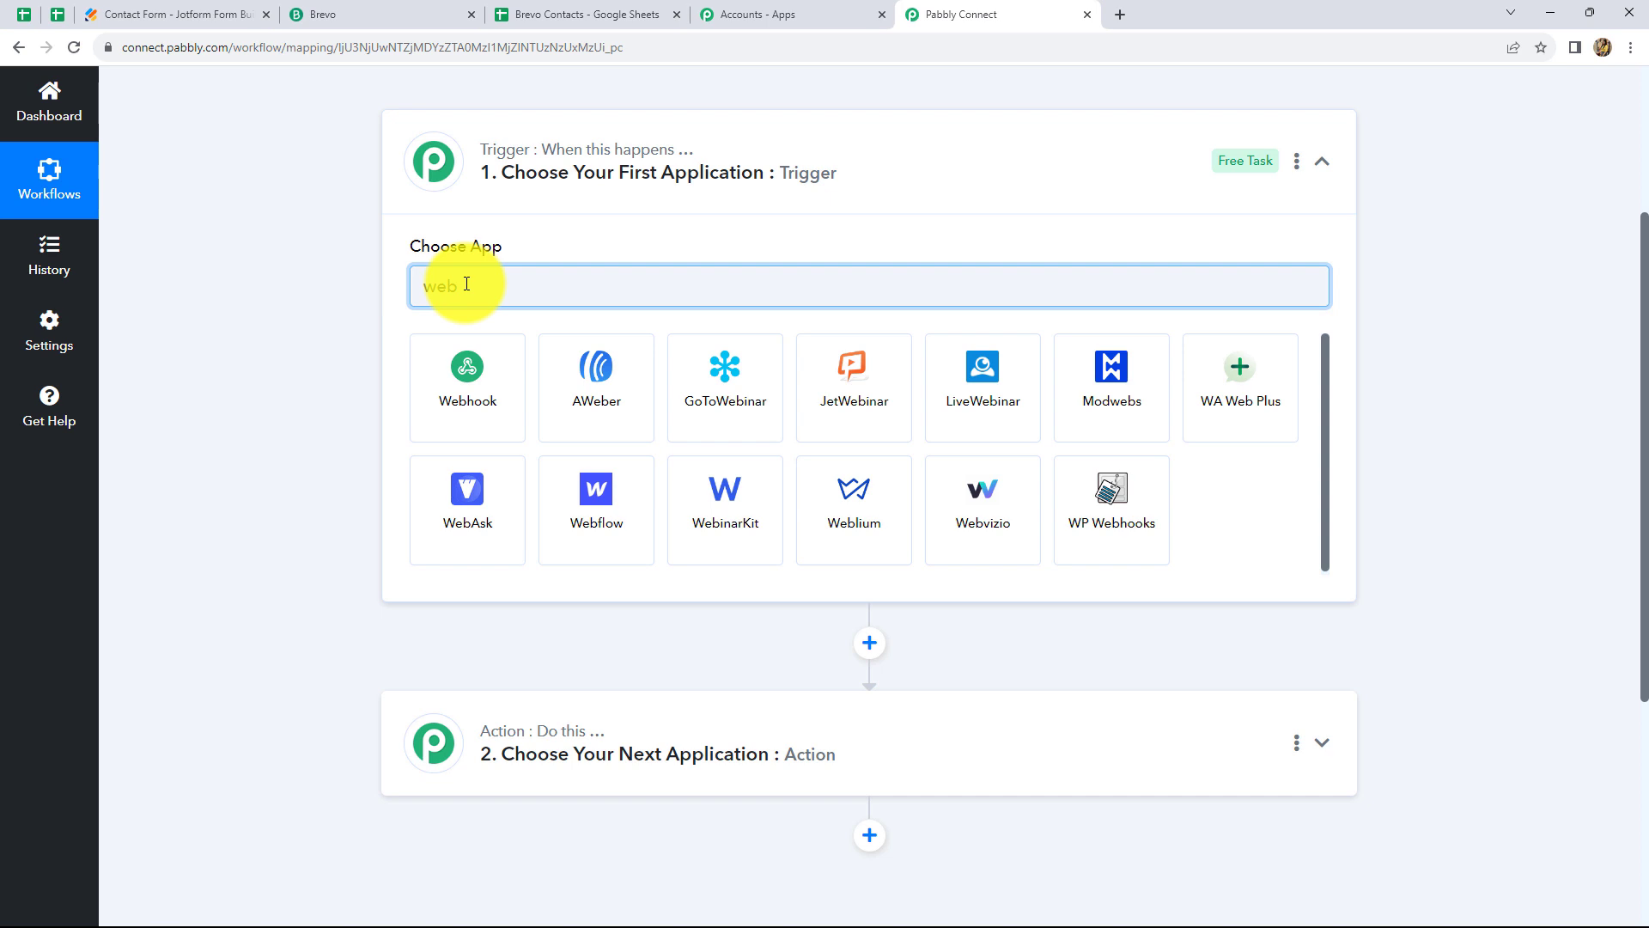
pyautogui.click(464, 383)
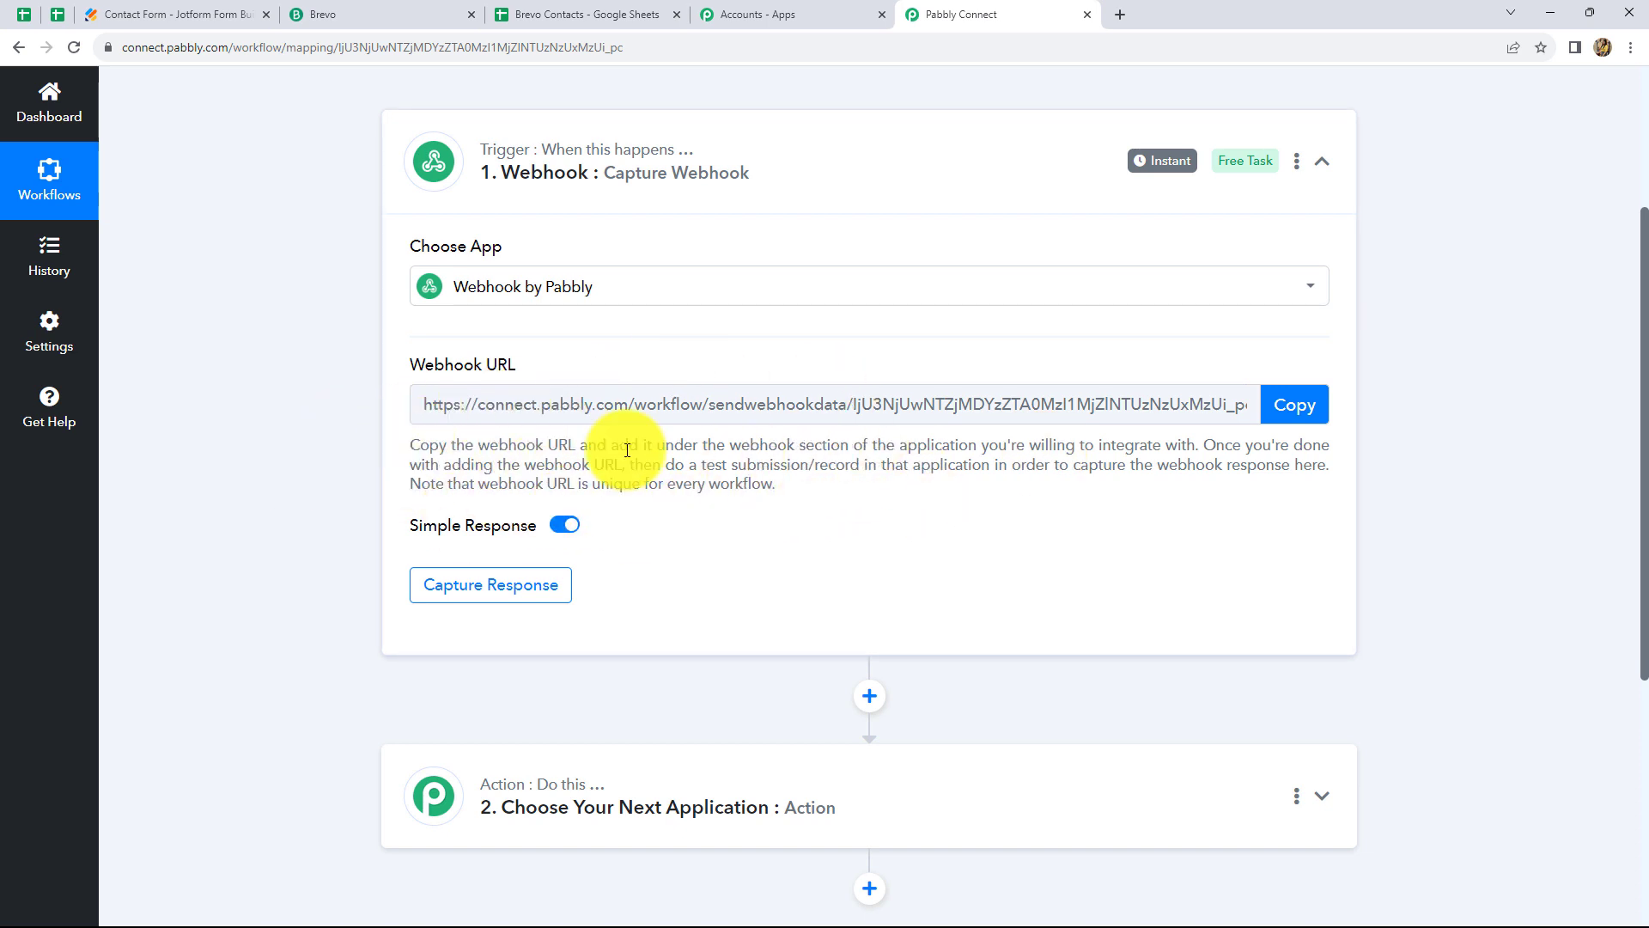
pyautogui.click(154, 13)
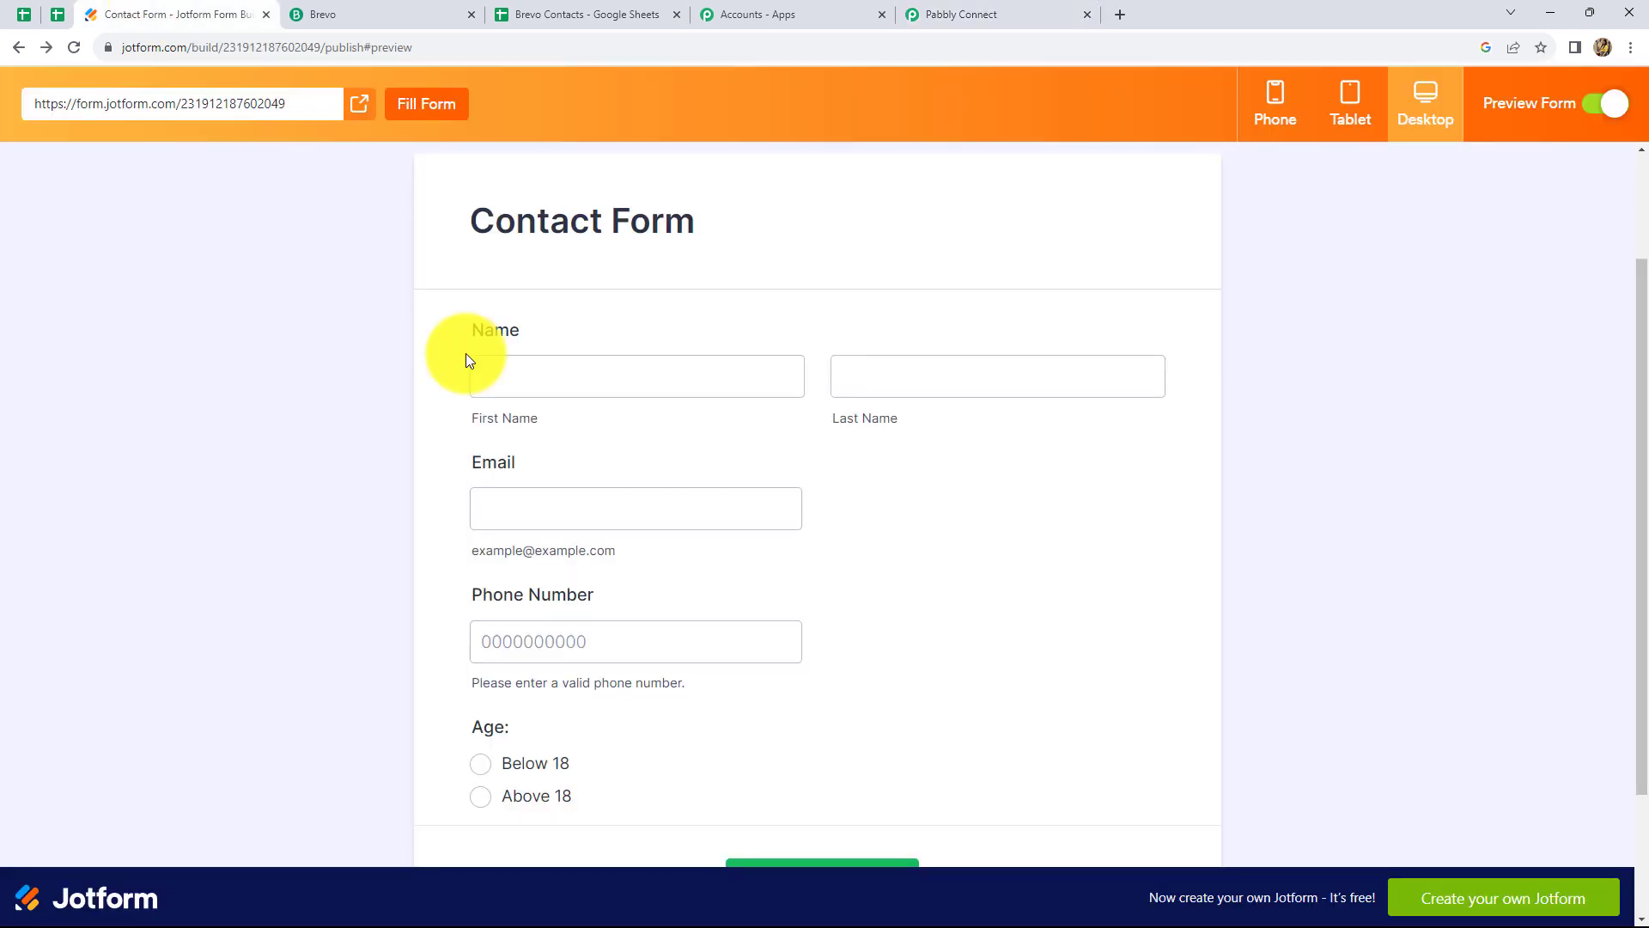
# Back in Pabbly, copy the Webhook URL and start capturing a response
pyautogui.click(994, 12)
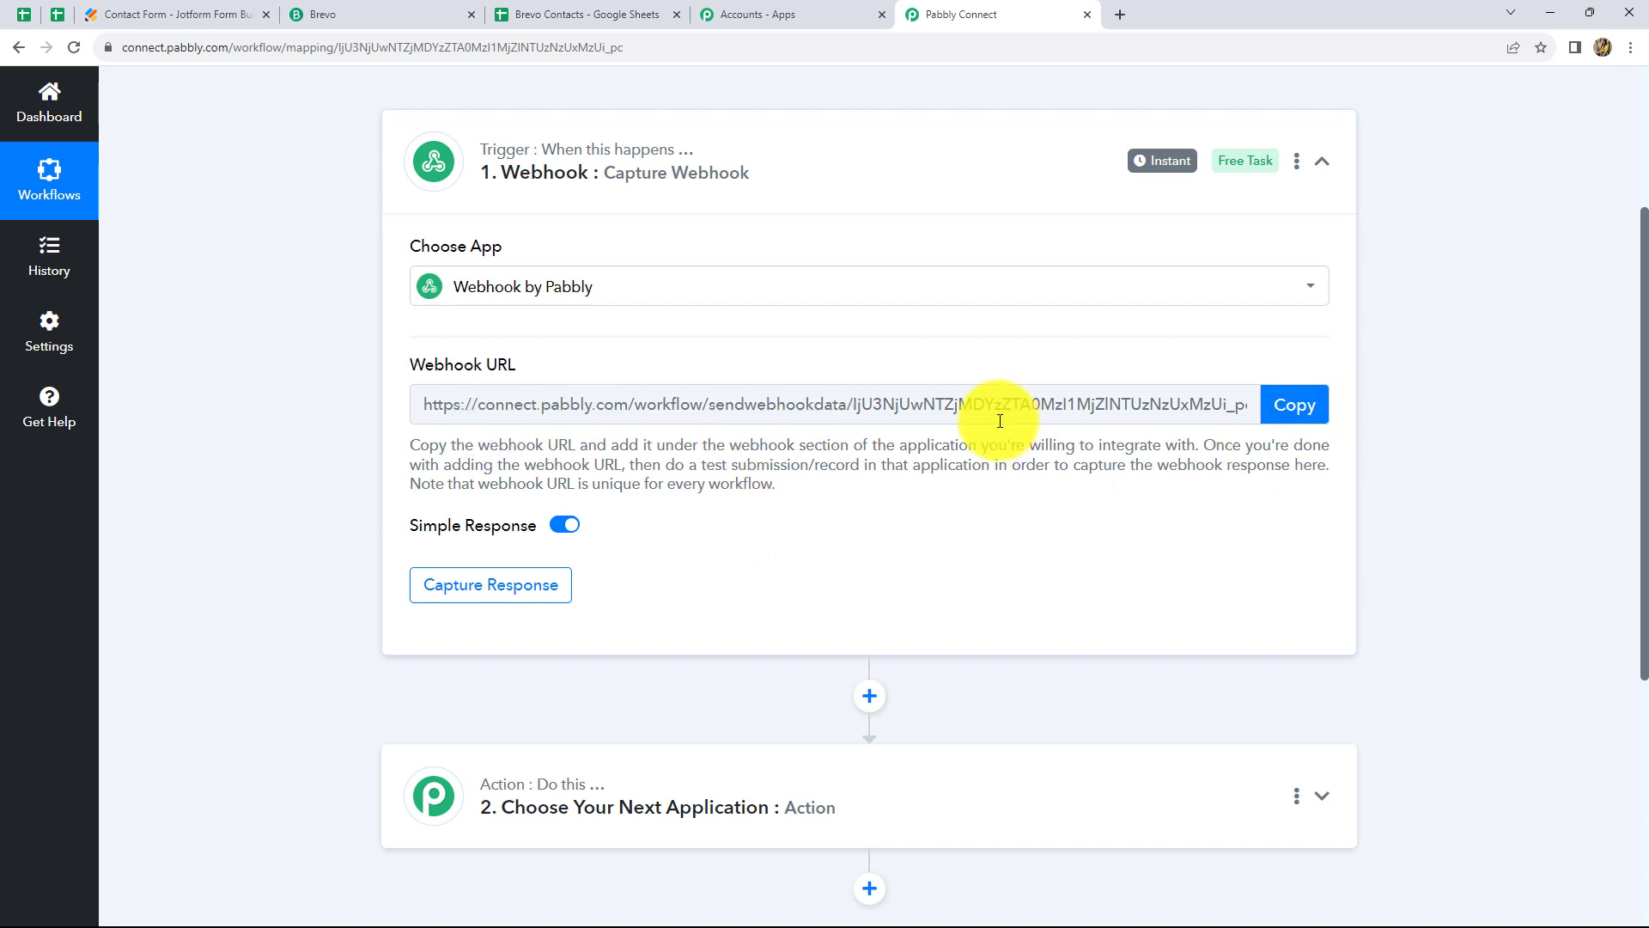
pyautogui.click(1275, 414)
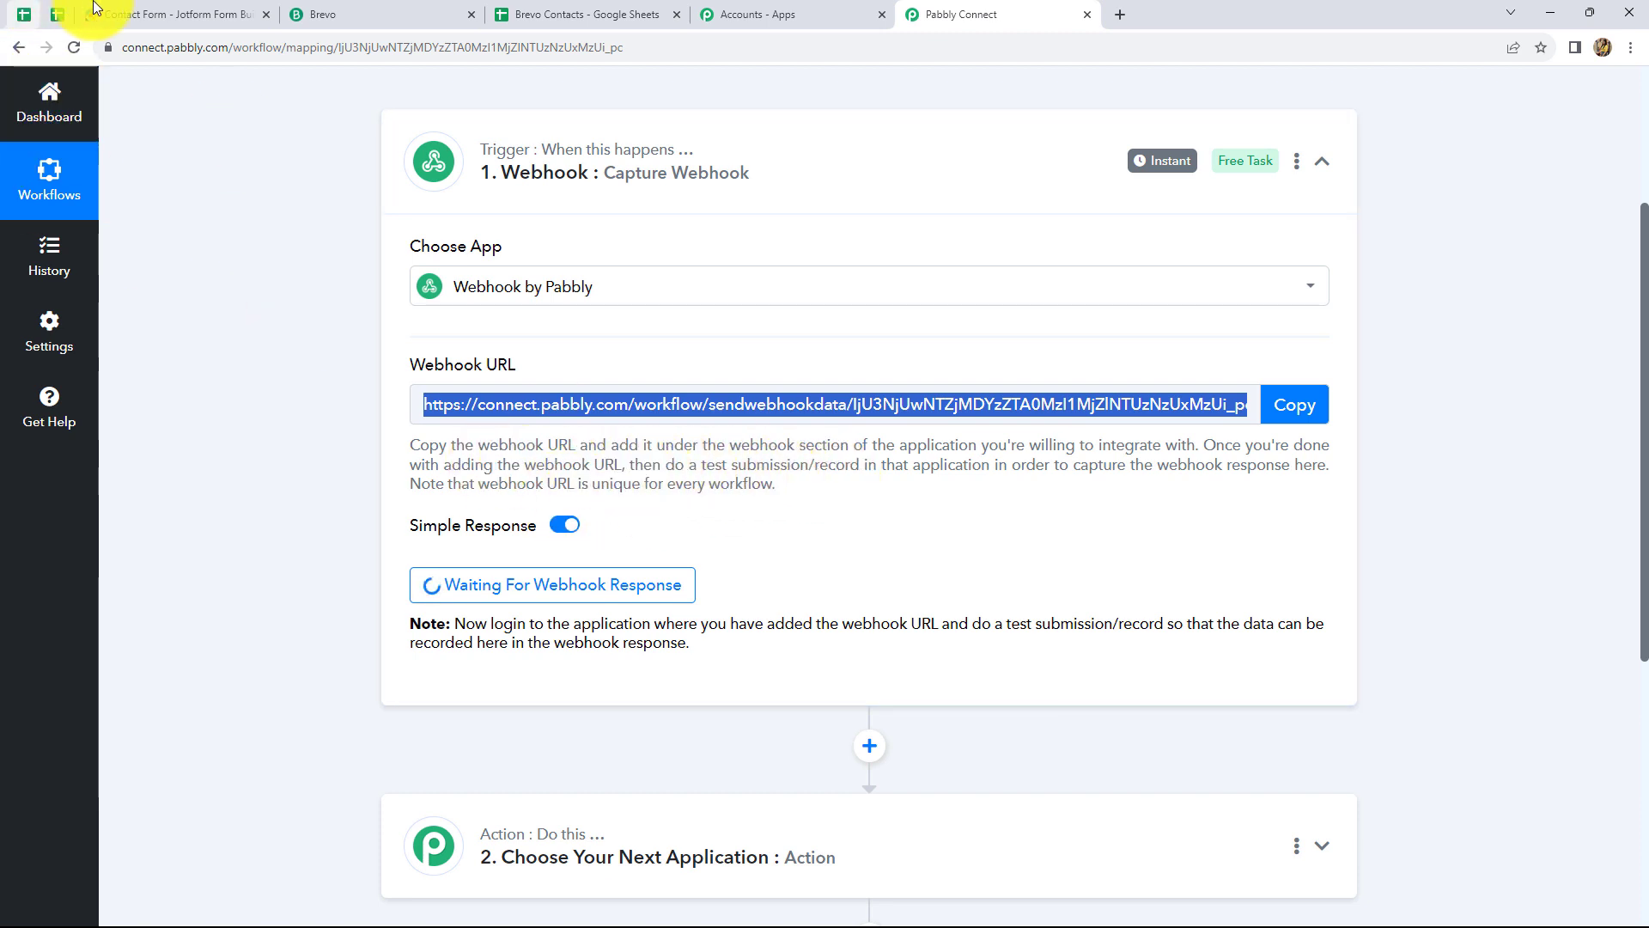
# Leave the Jotform Contact Form preview for the form's publish page
pyautogui.click(187, 25)
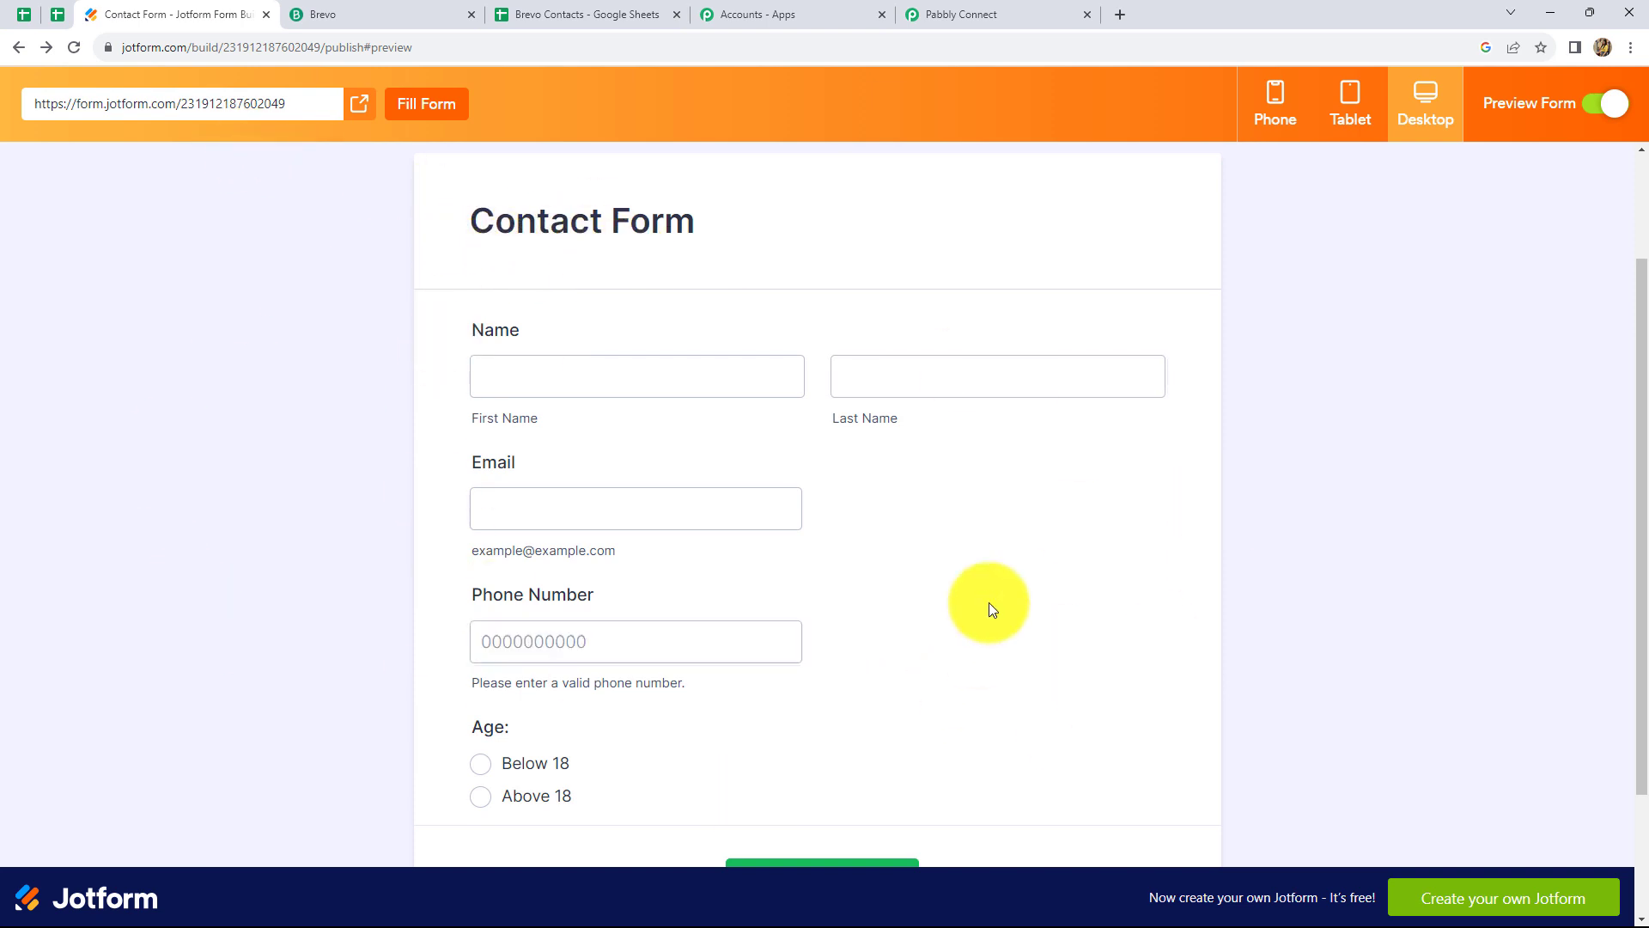
pyautogui.scroll(-2, 807, 633)
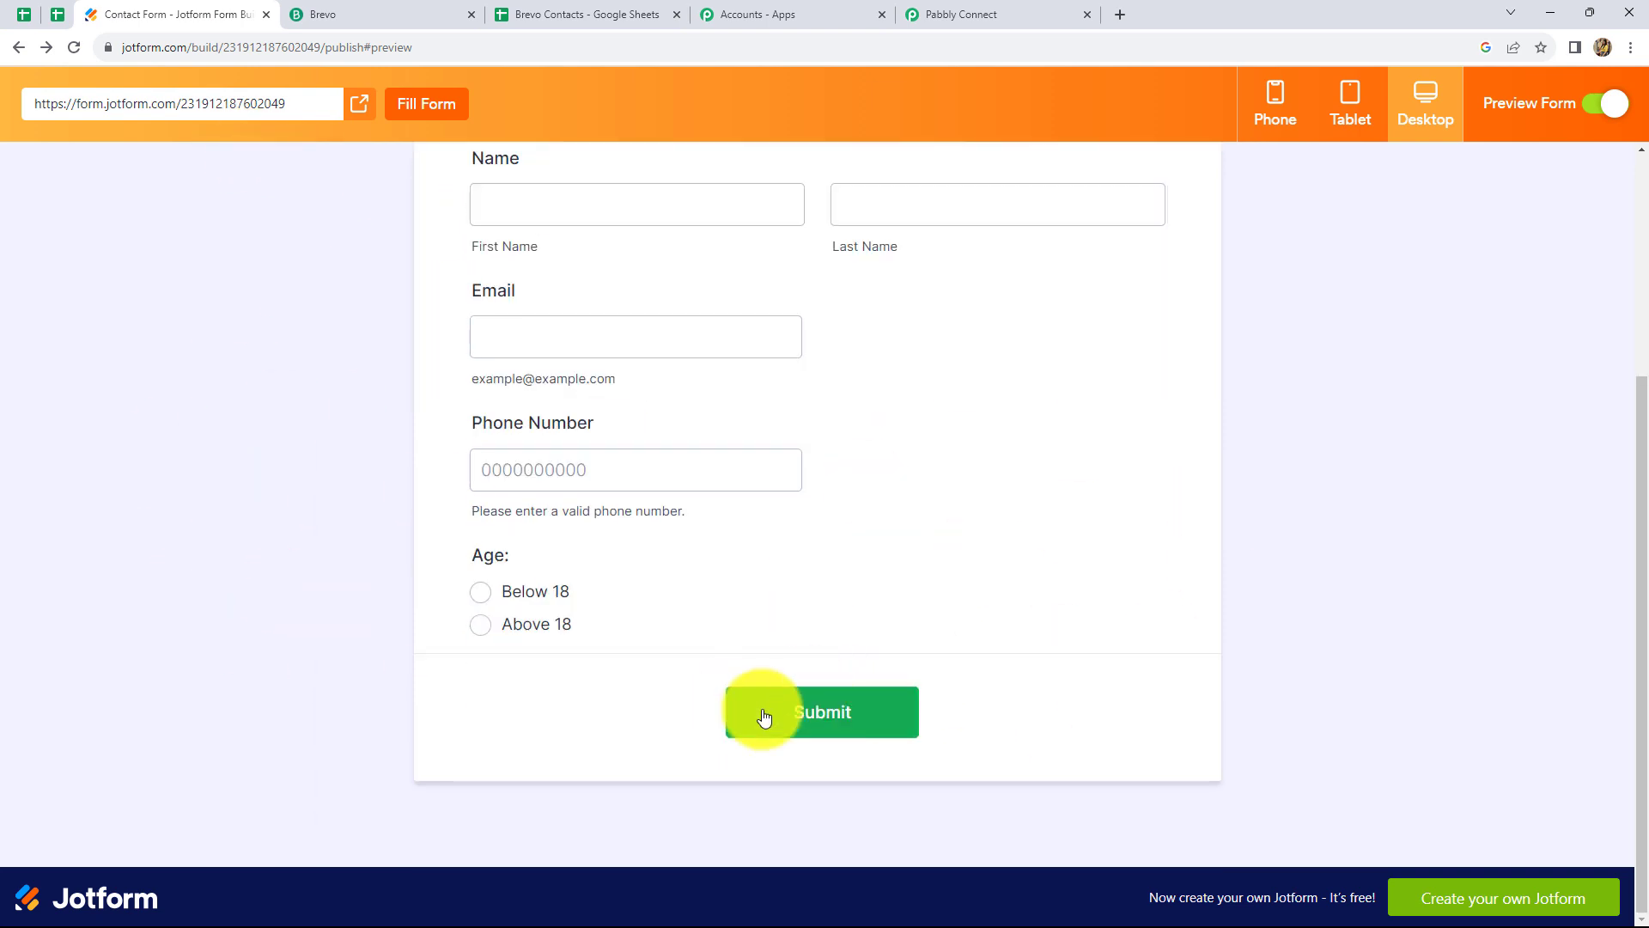
pyautogui.scroll(3, 850, 688)
pyautogui.scroll(1, 847, 682)
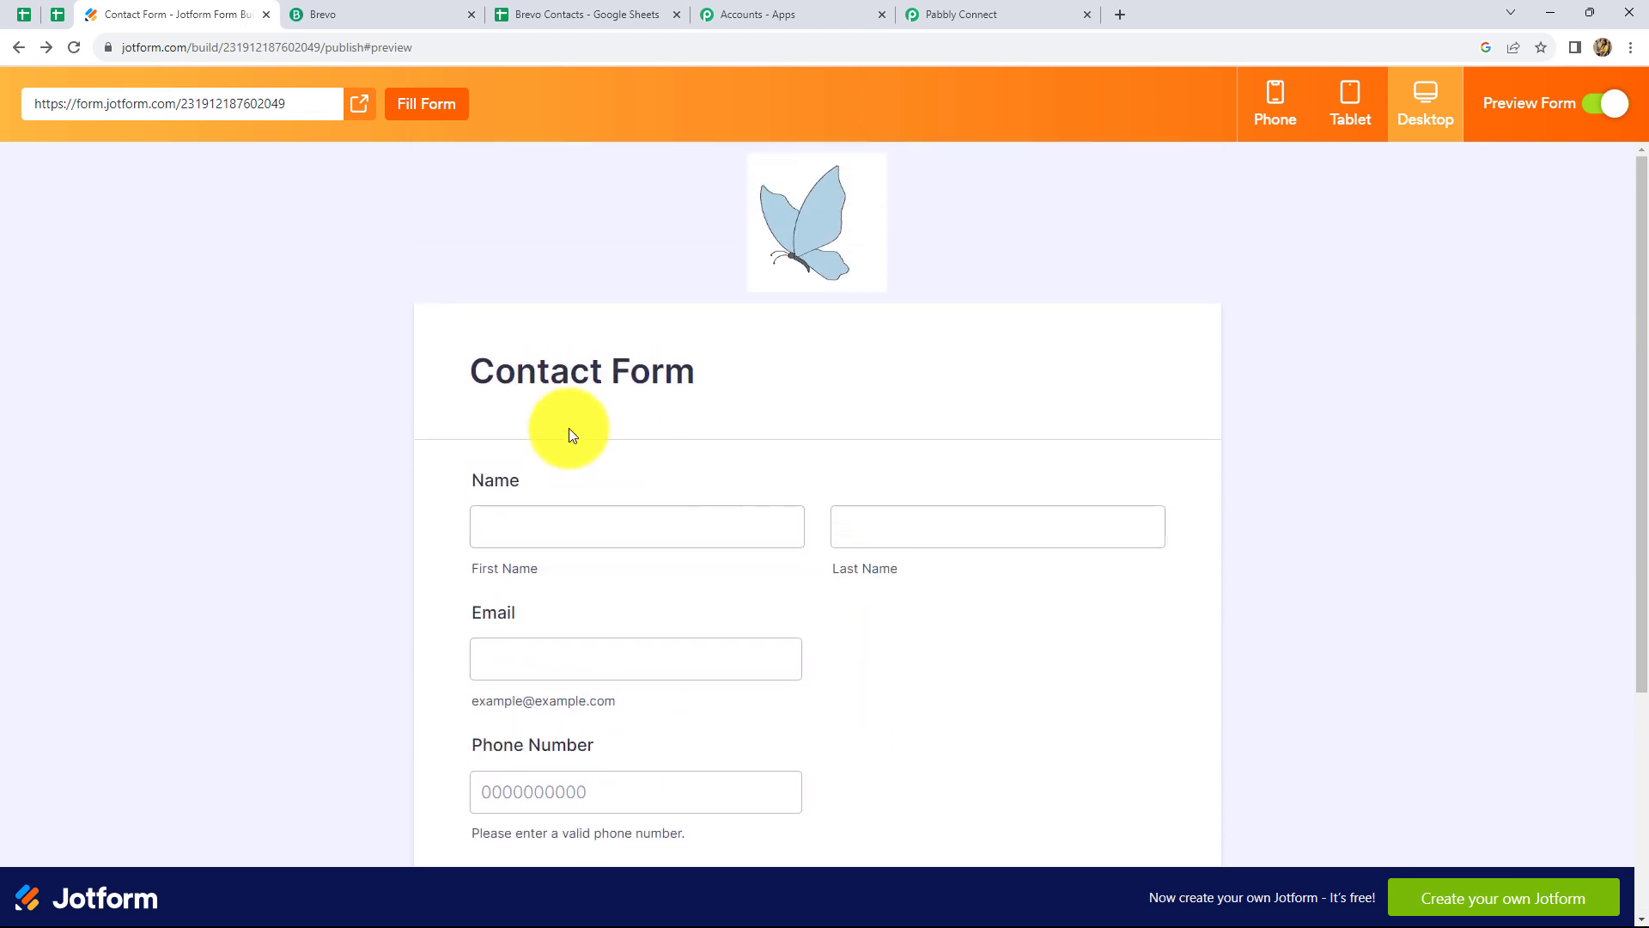
pyautogui.click(13, 49)
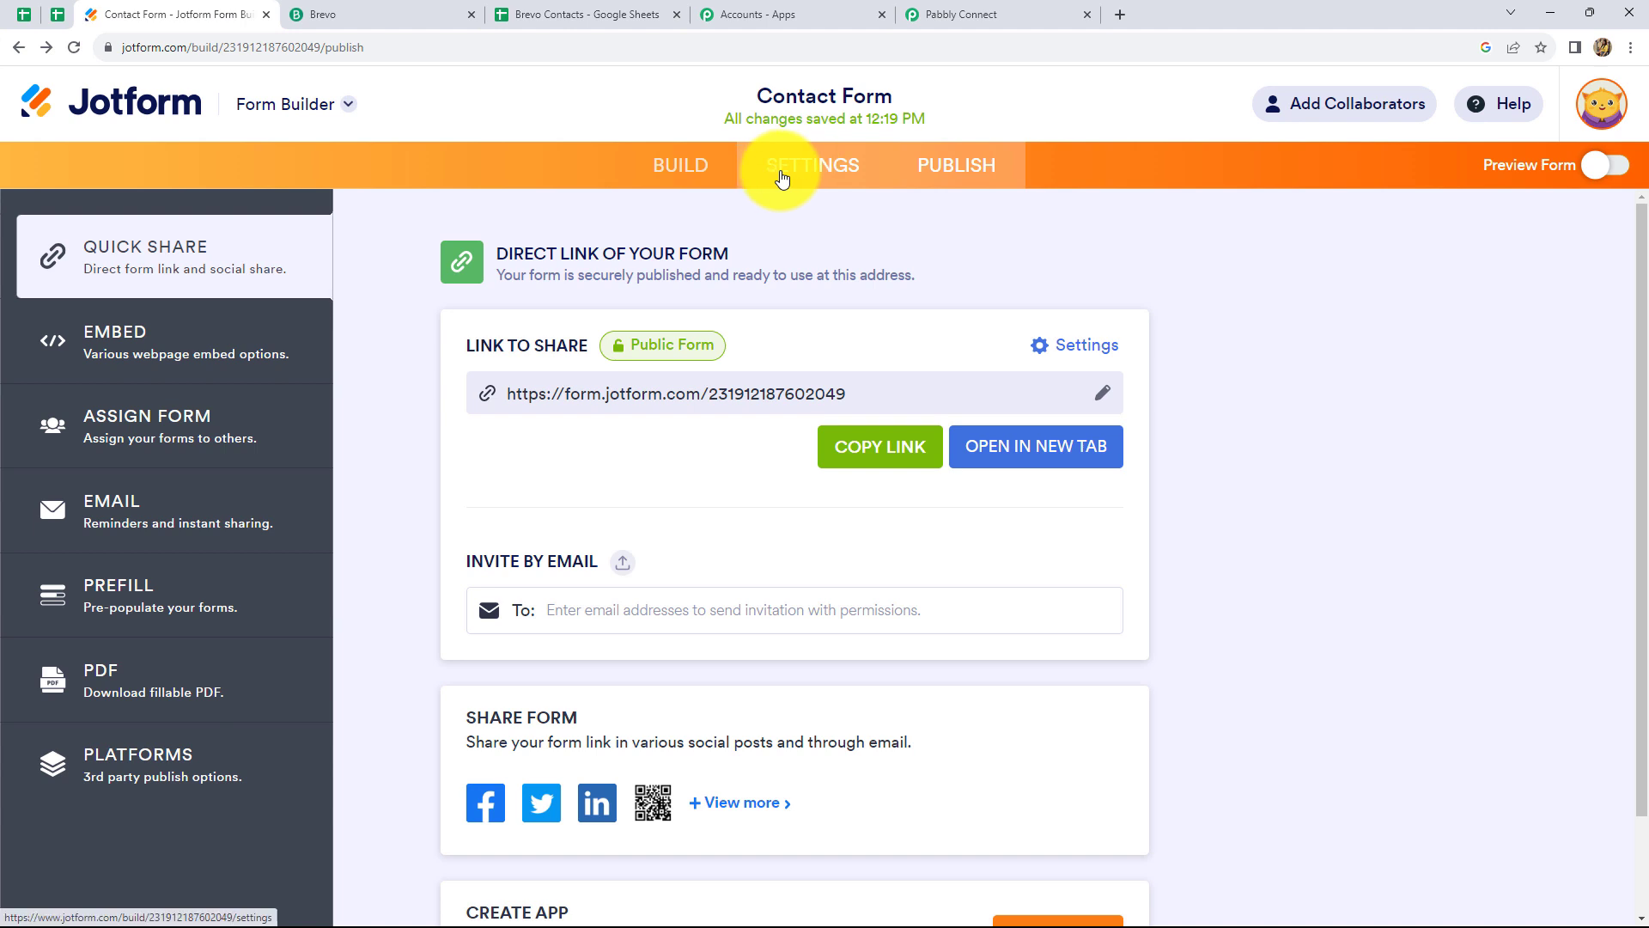
# Add a Jotform WebHooks integration using the copied Pabbly webhook URL
pyautogui.click(817, 165)
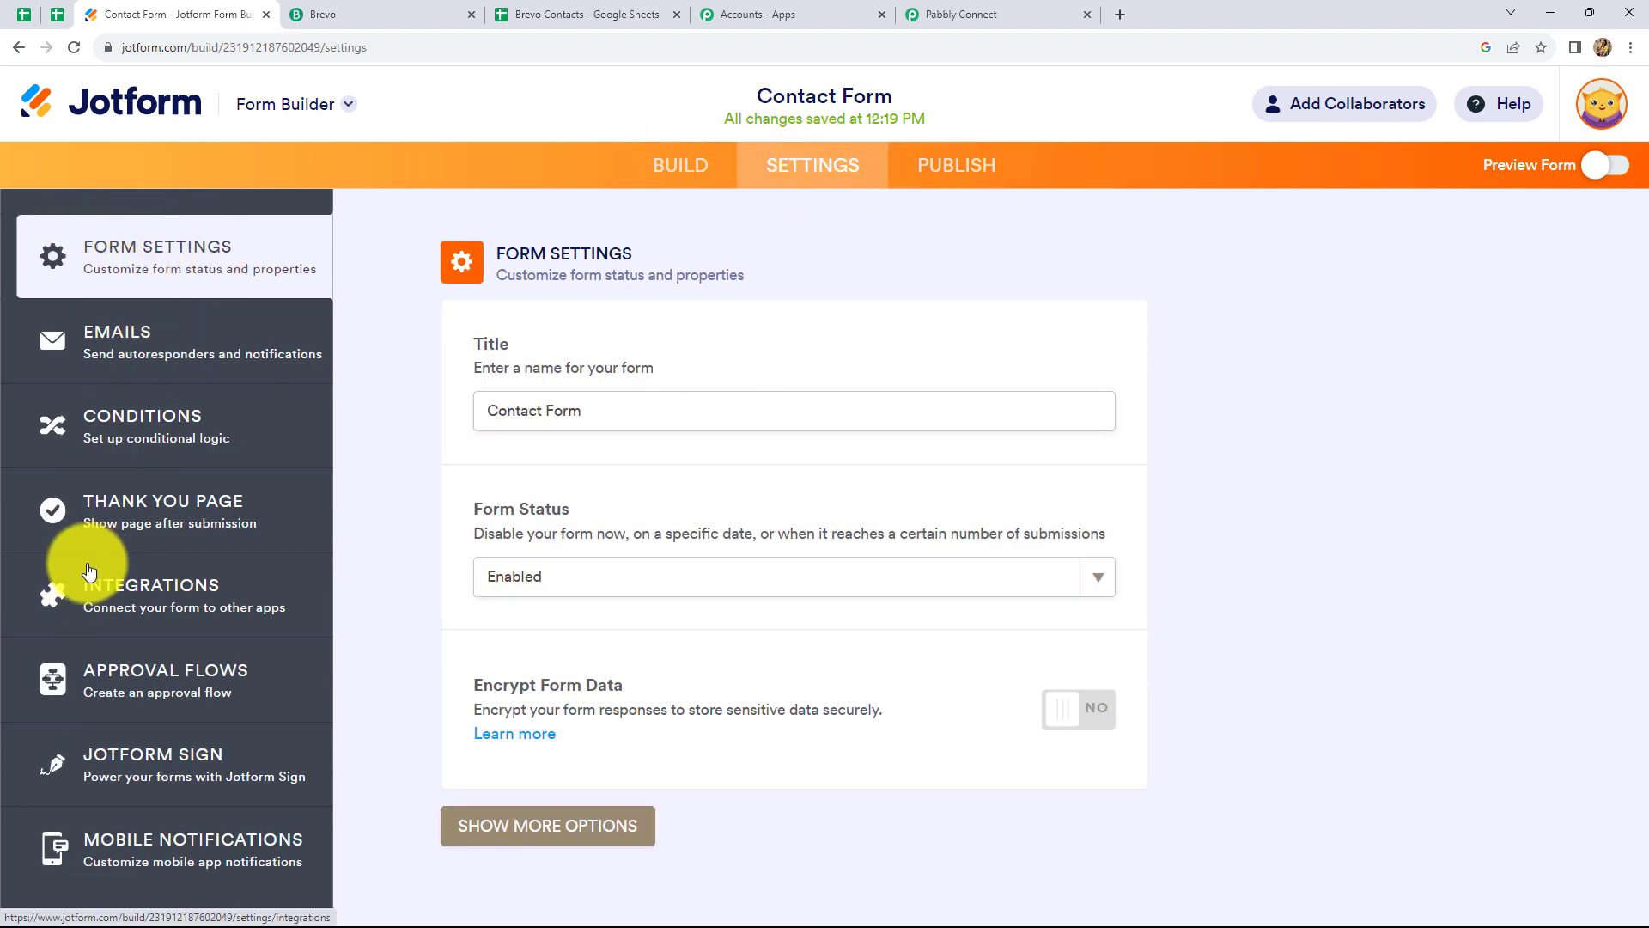
pyautogui.click(121, 605)
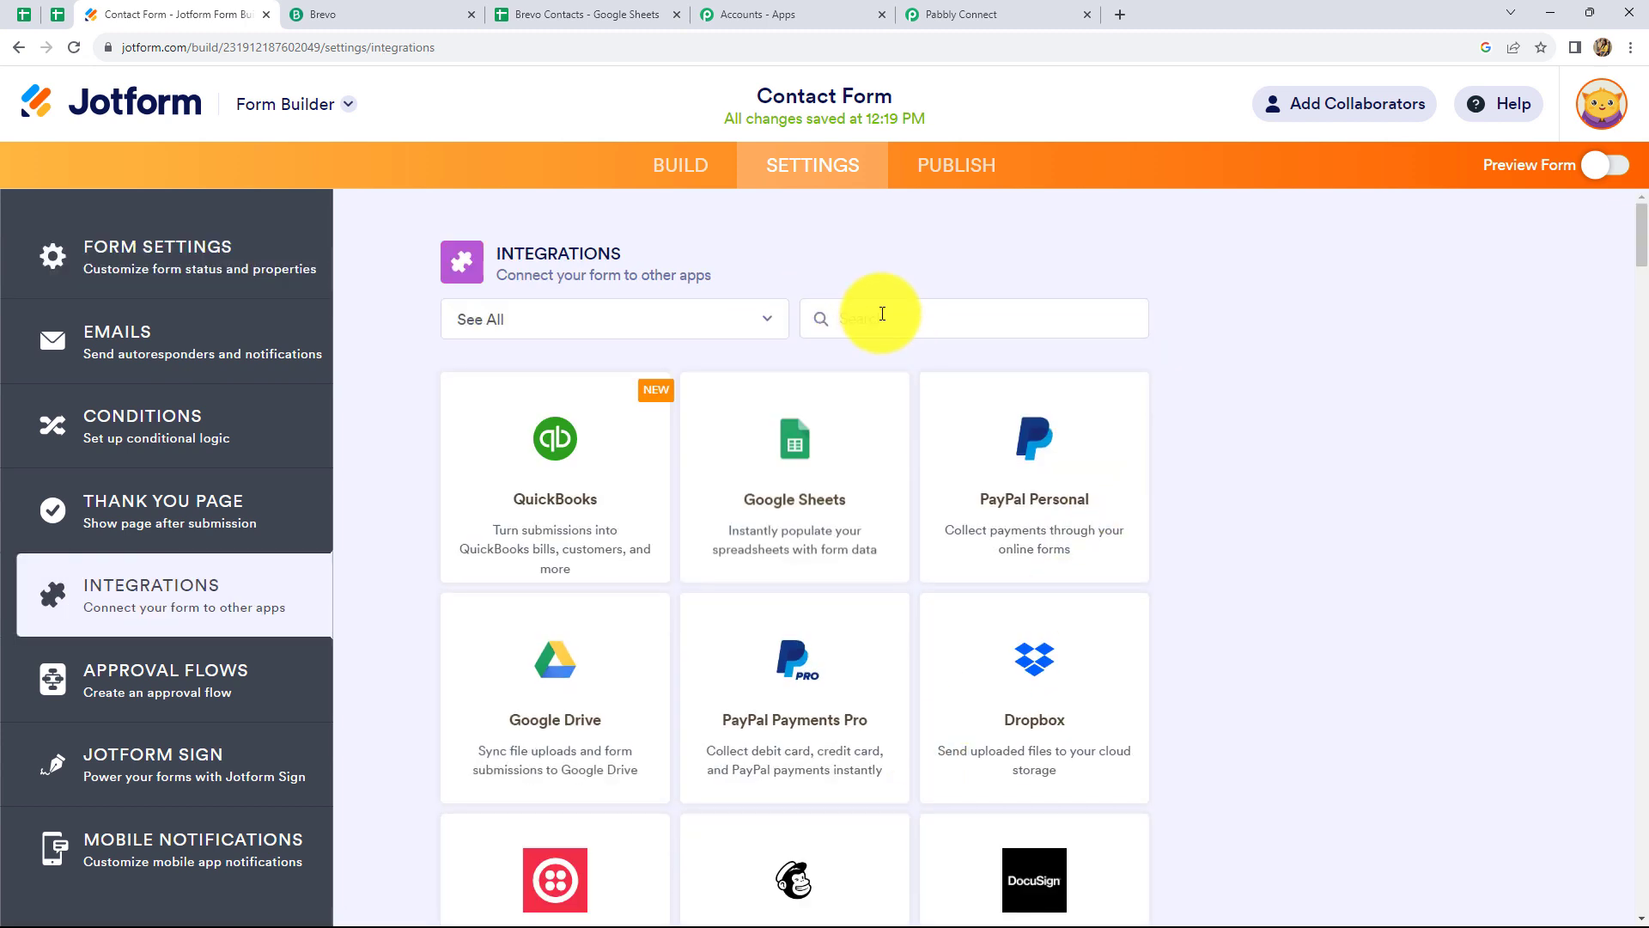
pyautogui.write('web')
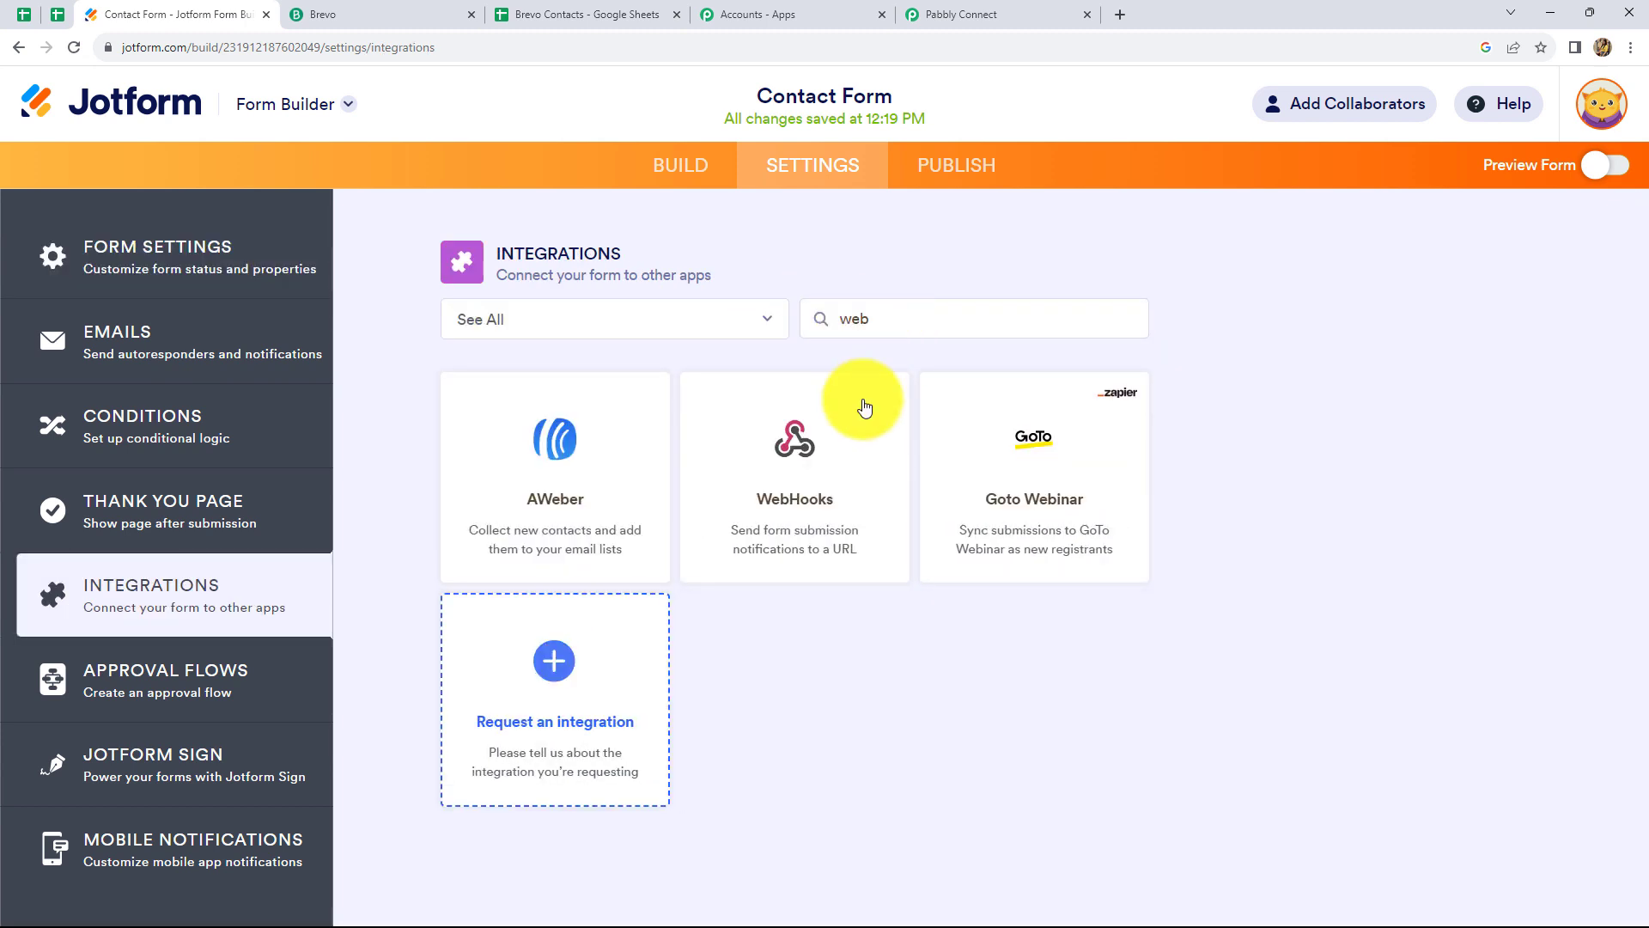
pyautogui.click(838, 455)
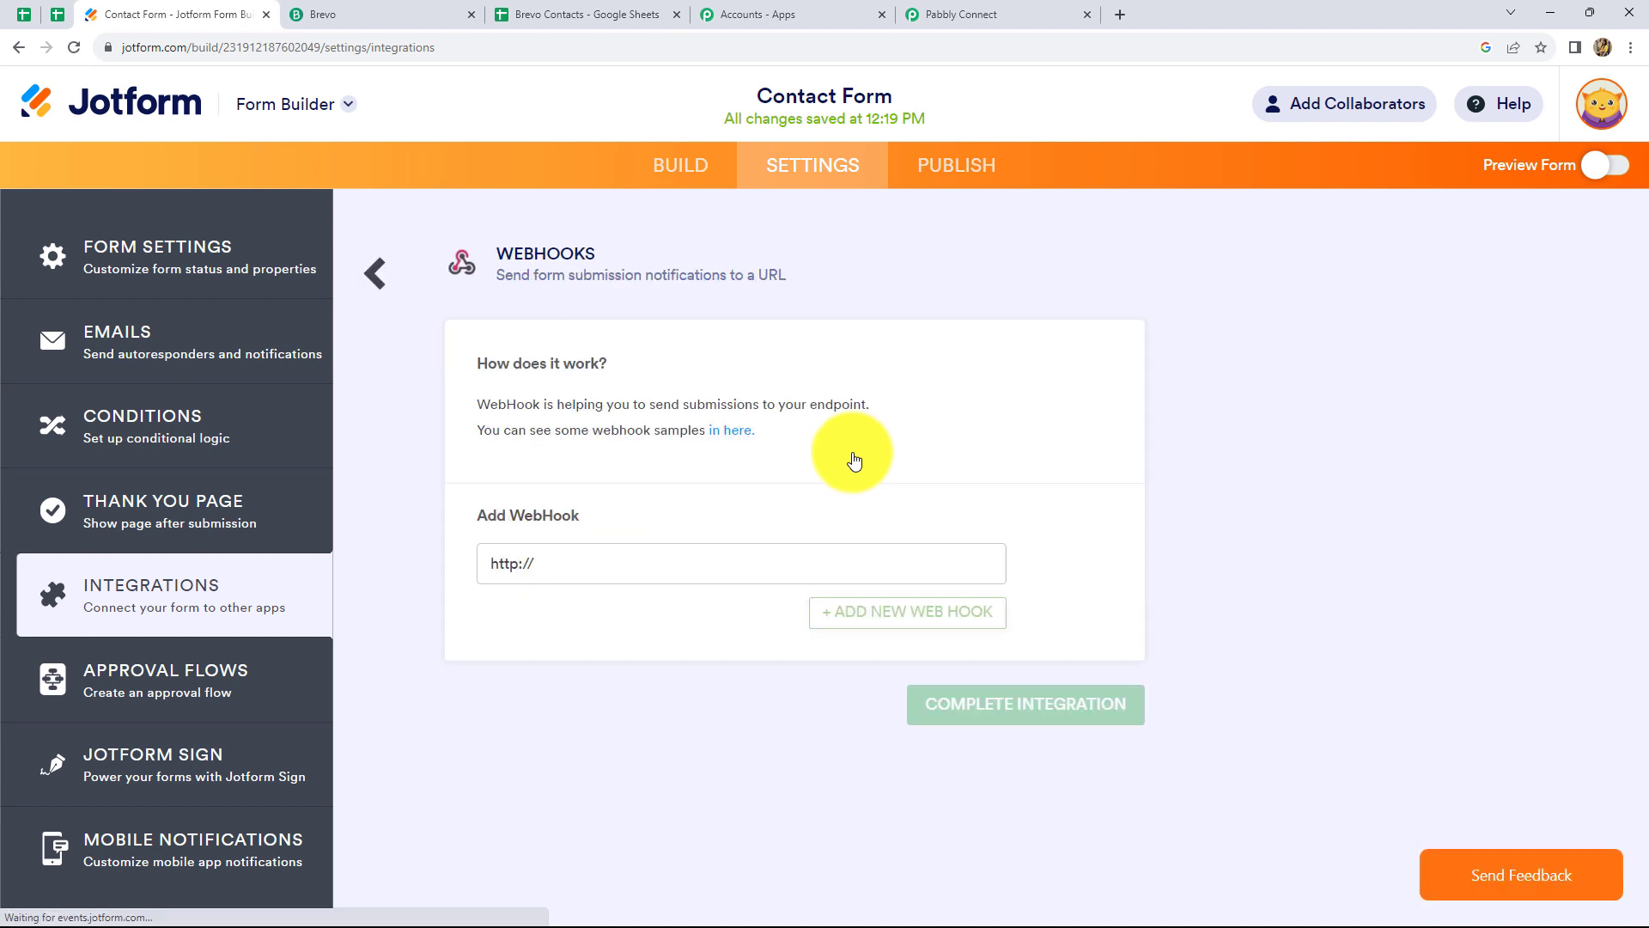
pyautogui.click(588, 552)
pyautogui.press('BackSpace')
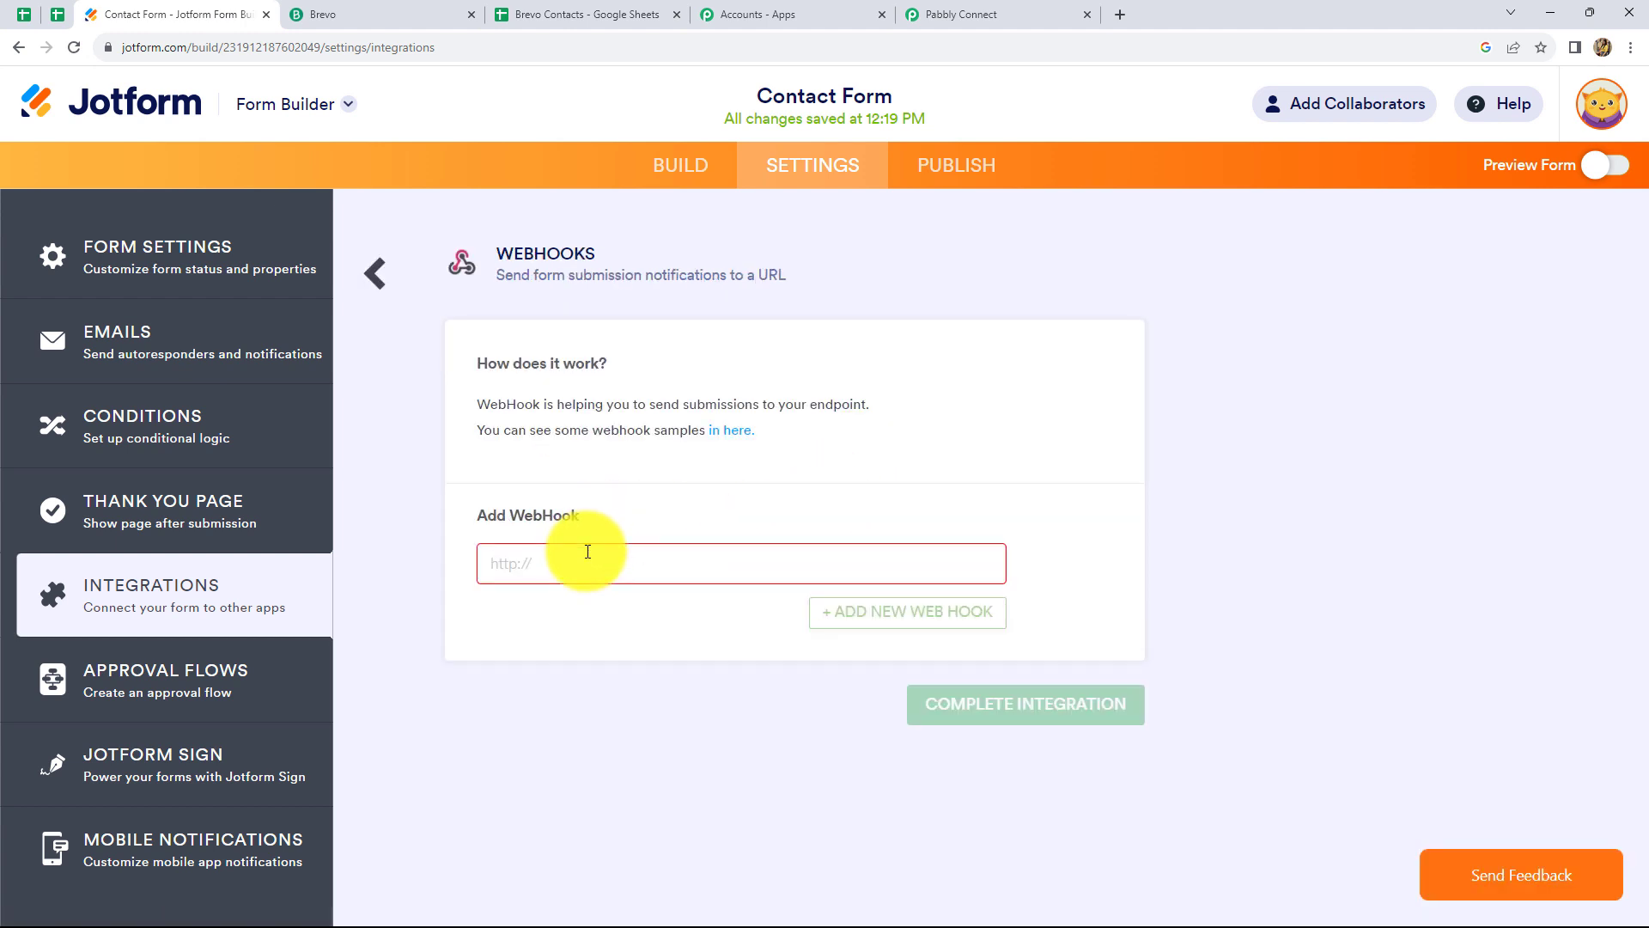
pyautogui.click(910, 13)
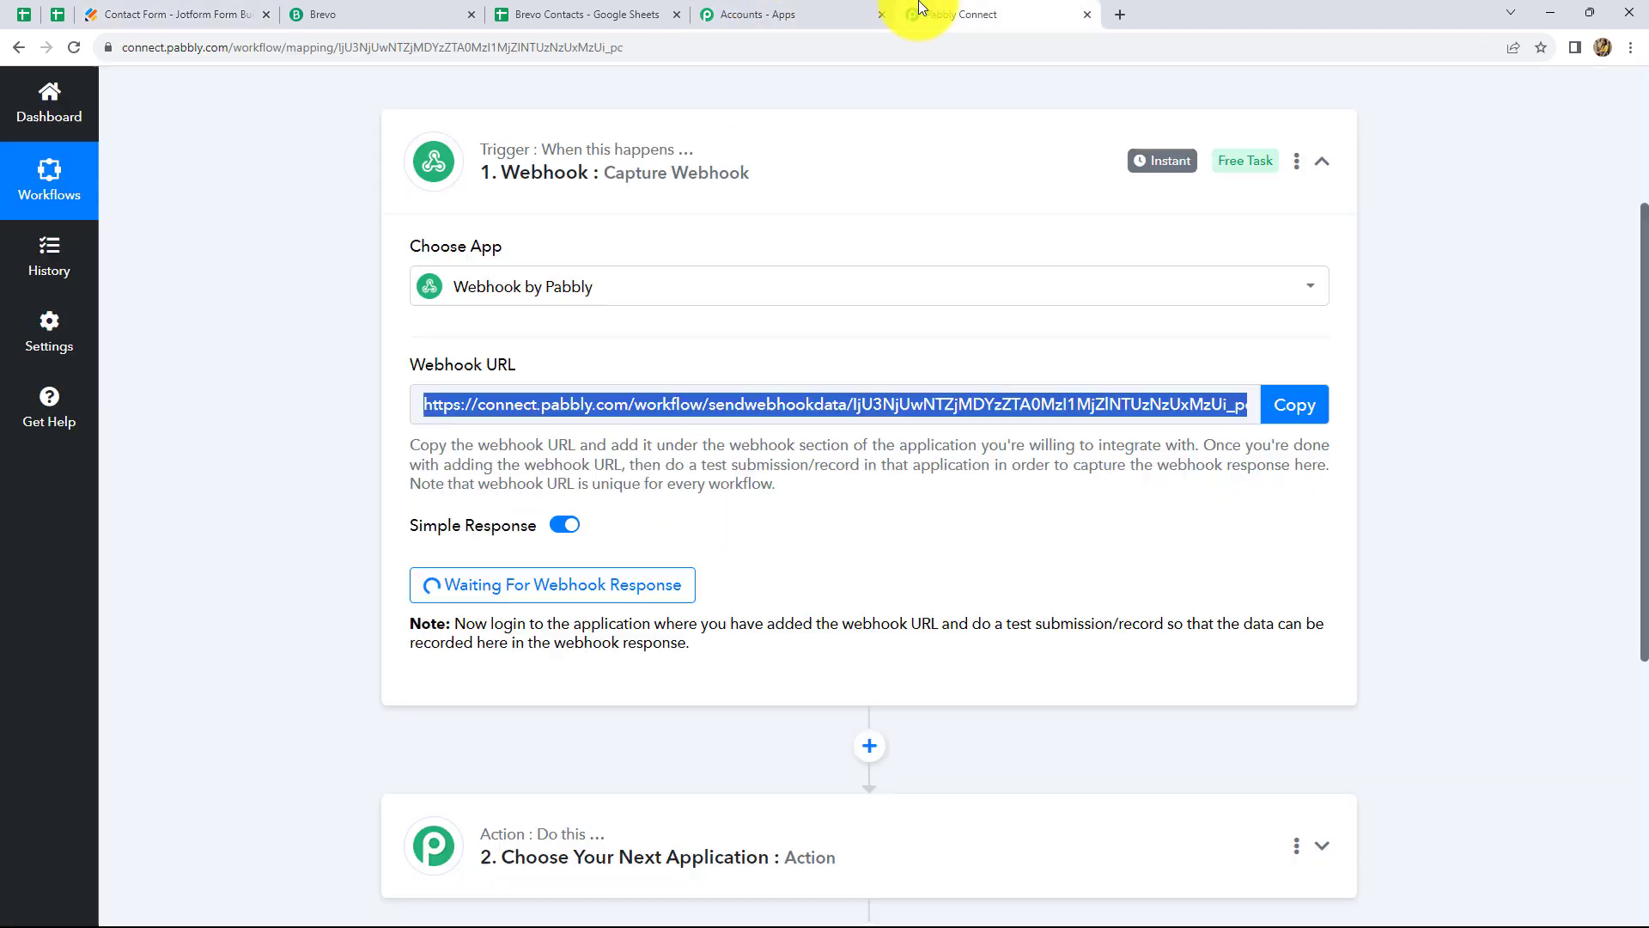
pyautogui.click(211, 14)
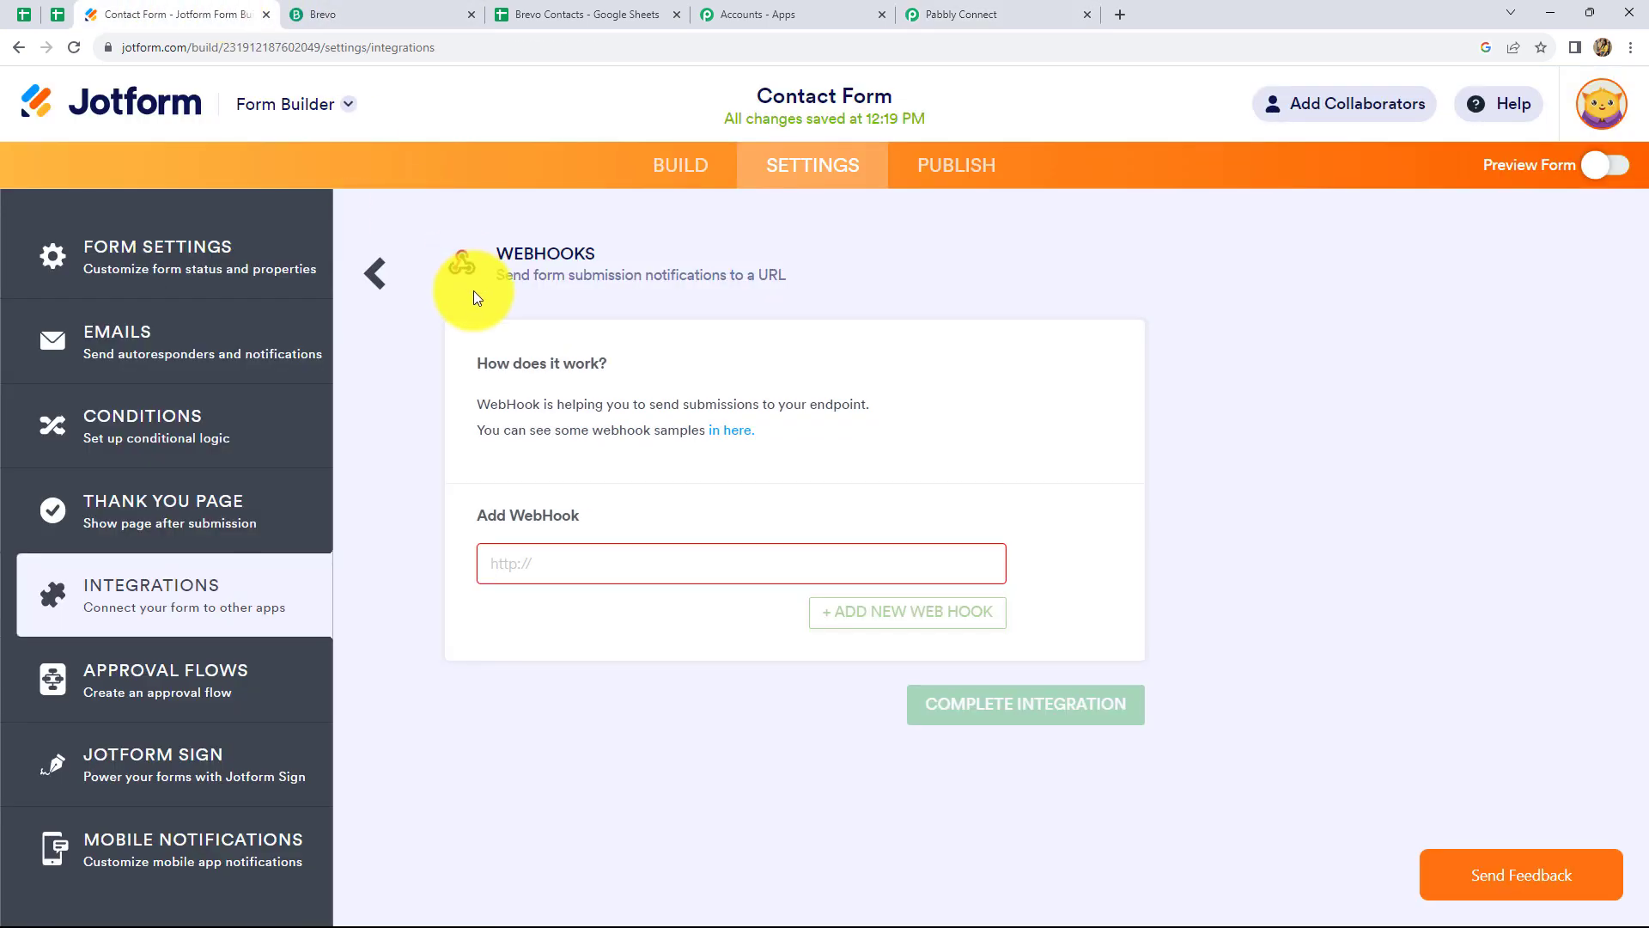
pyautogui.hotkey('ctrl', 'v')
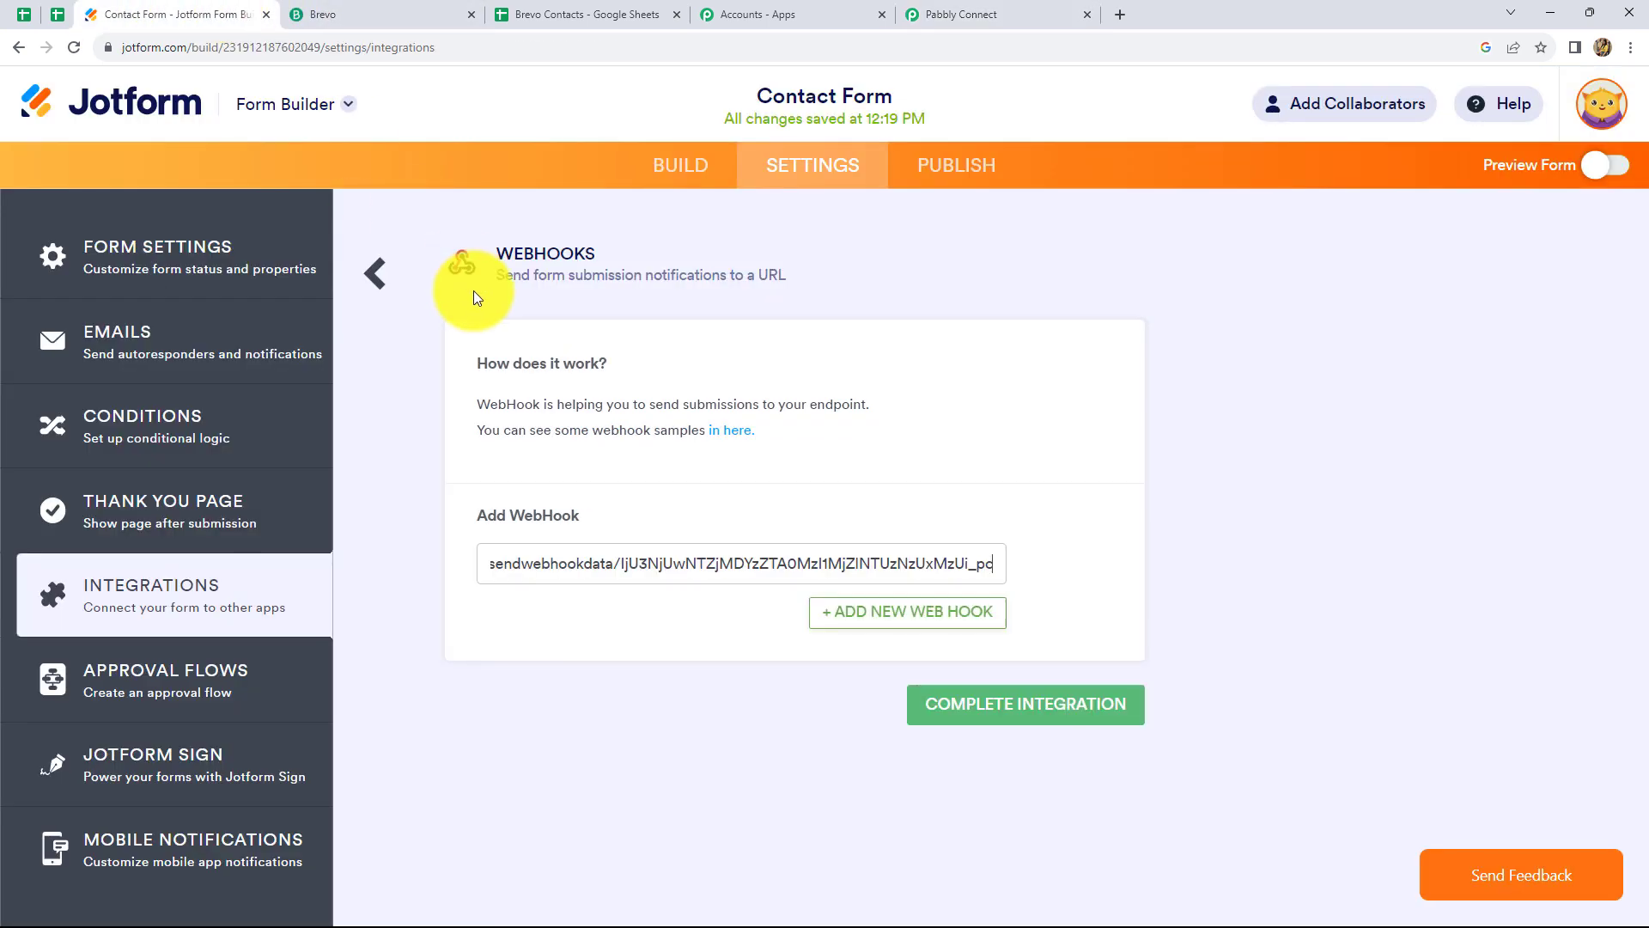
pyautogui.click(927, 711)
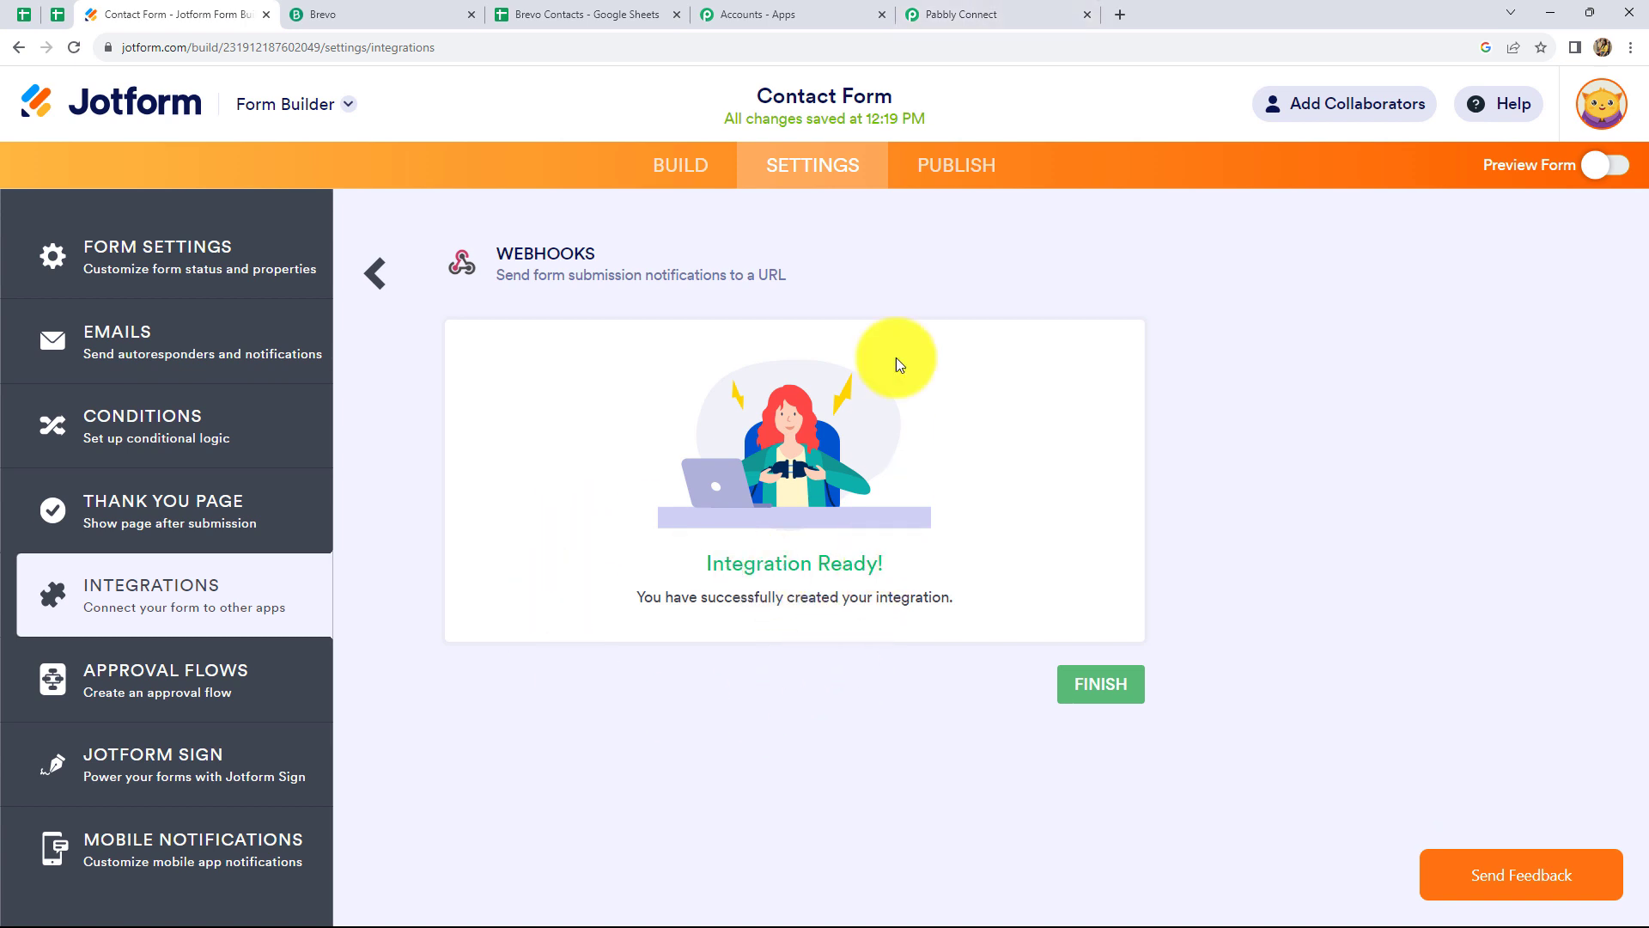
pyautogui.click(941, 14)
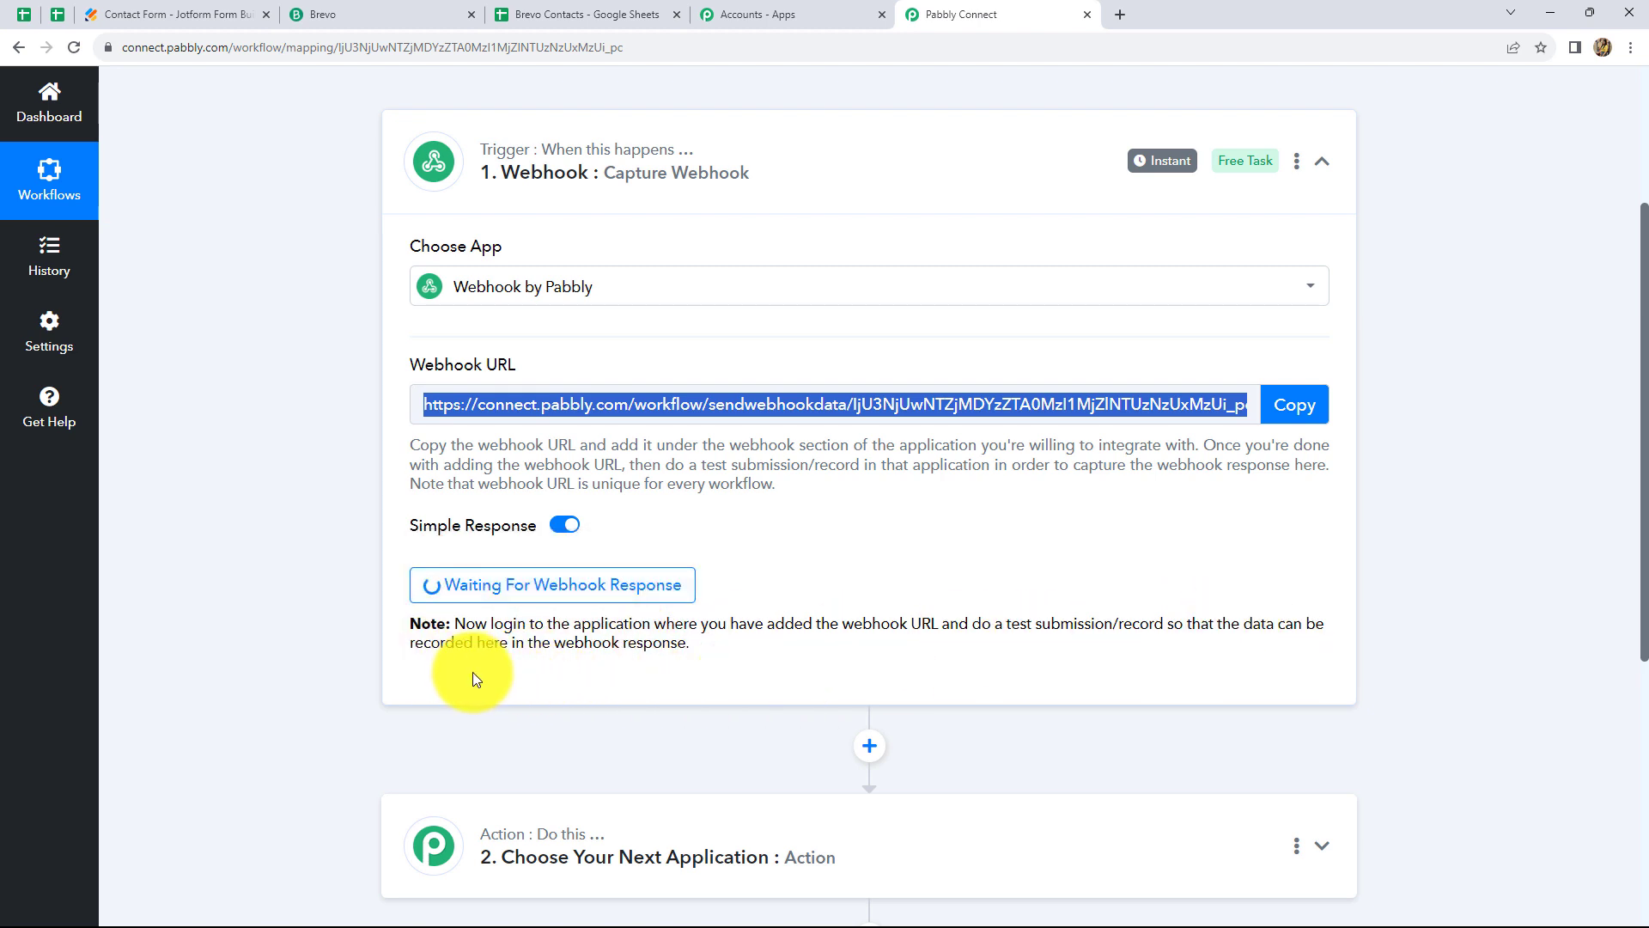
pyautogui.click(155, 10)
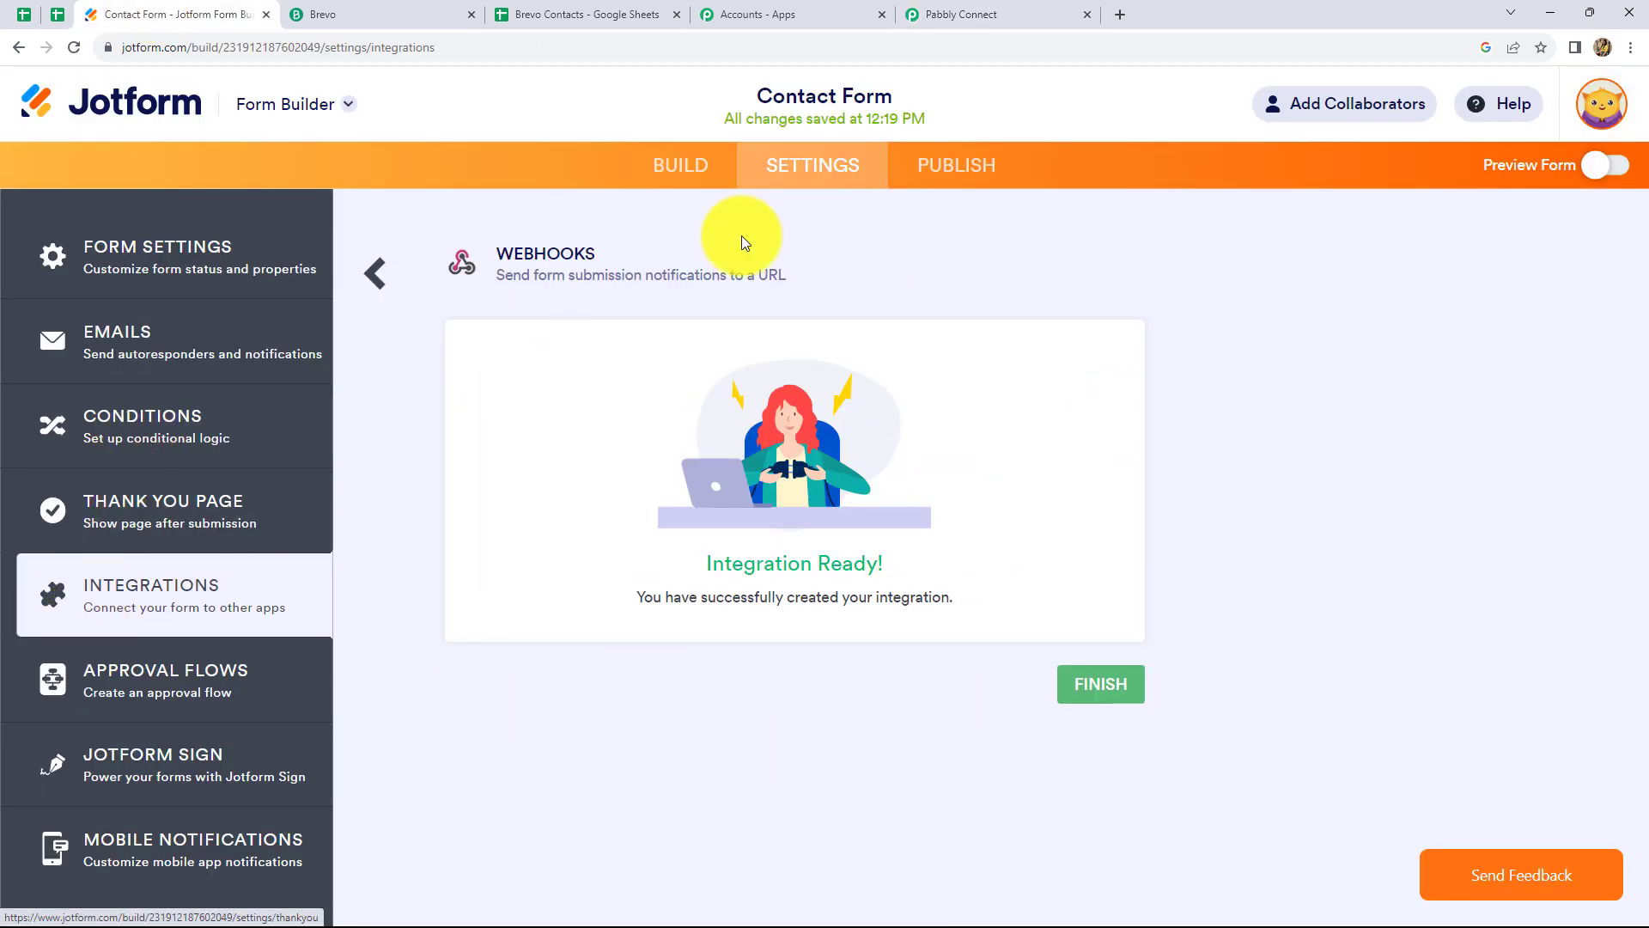
# Copy the form's direct link from Publish > Quick Share and open a new tab
pyautogui.click(945, 168)
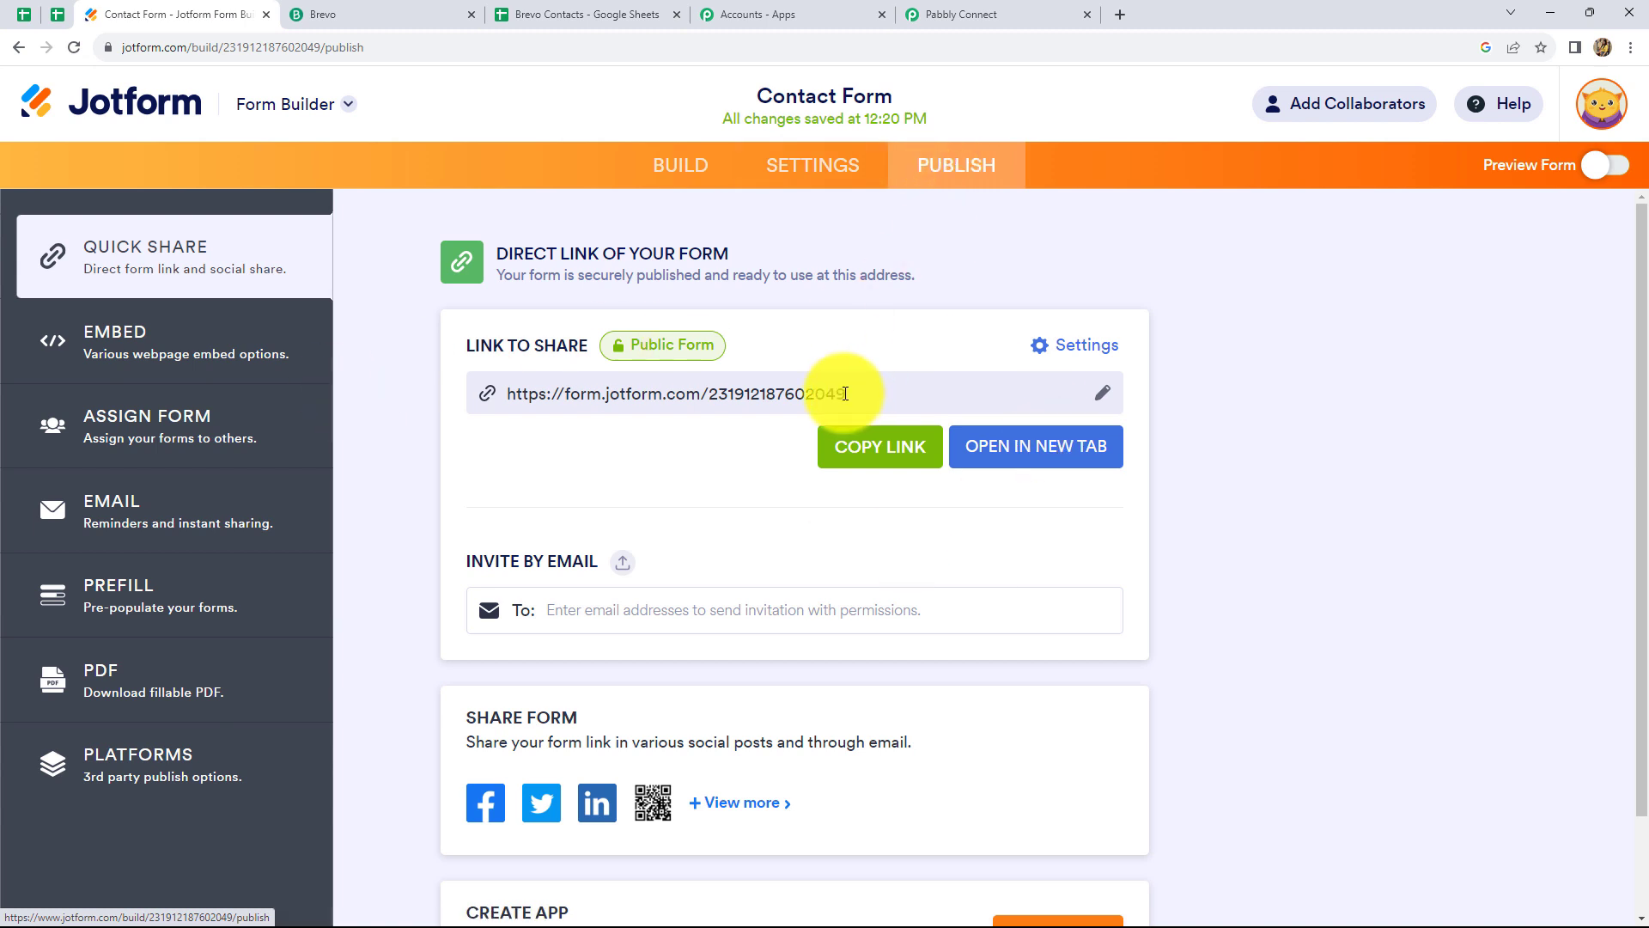
pyautogui.moveTo(846, 393); pyautogui.dragTo(447, 407)
pyautogui.click(795, 445)
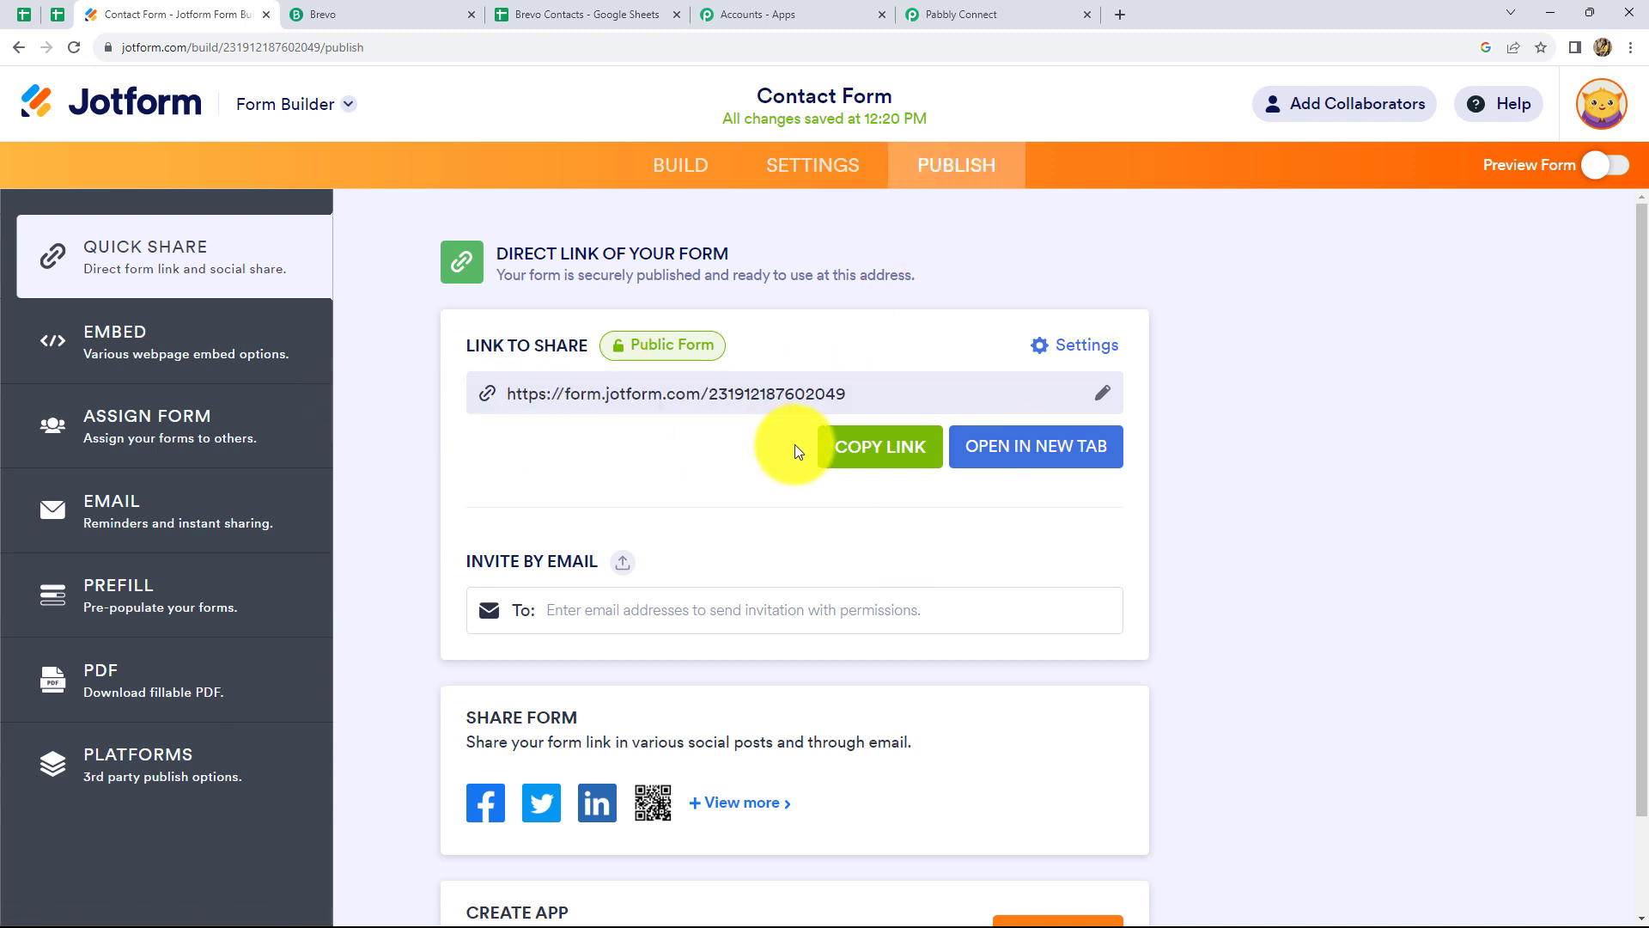
pyautogui.click(863, 461)
pyautogui.click(1119, 14)
pyautogui.click(728, 404)
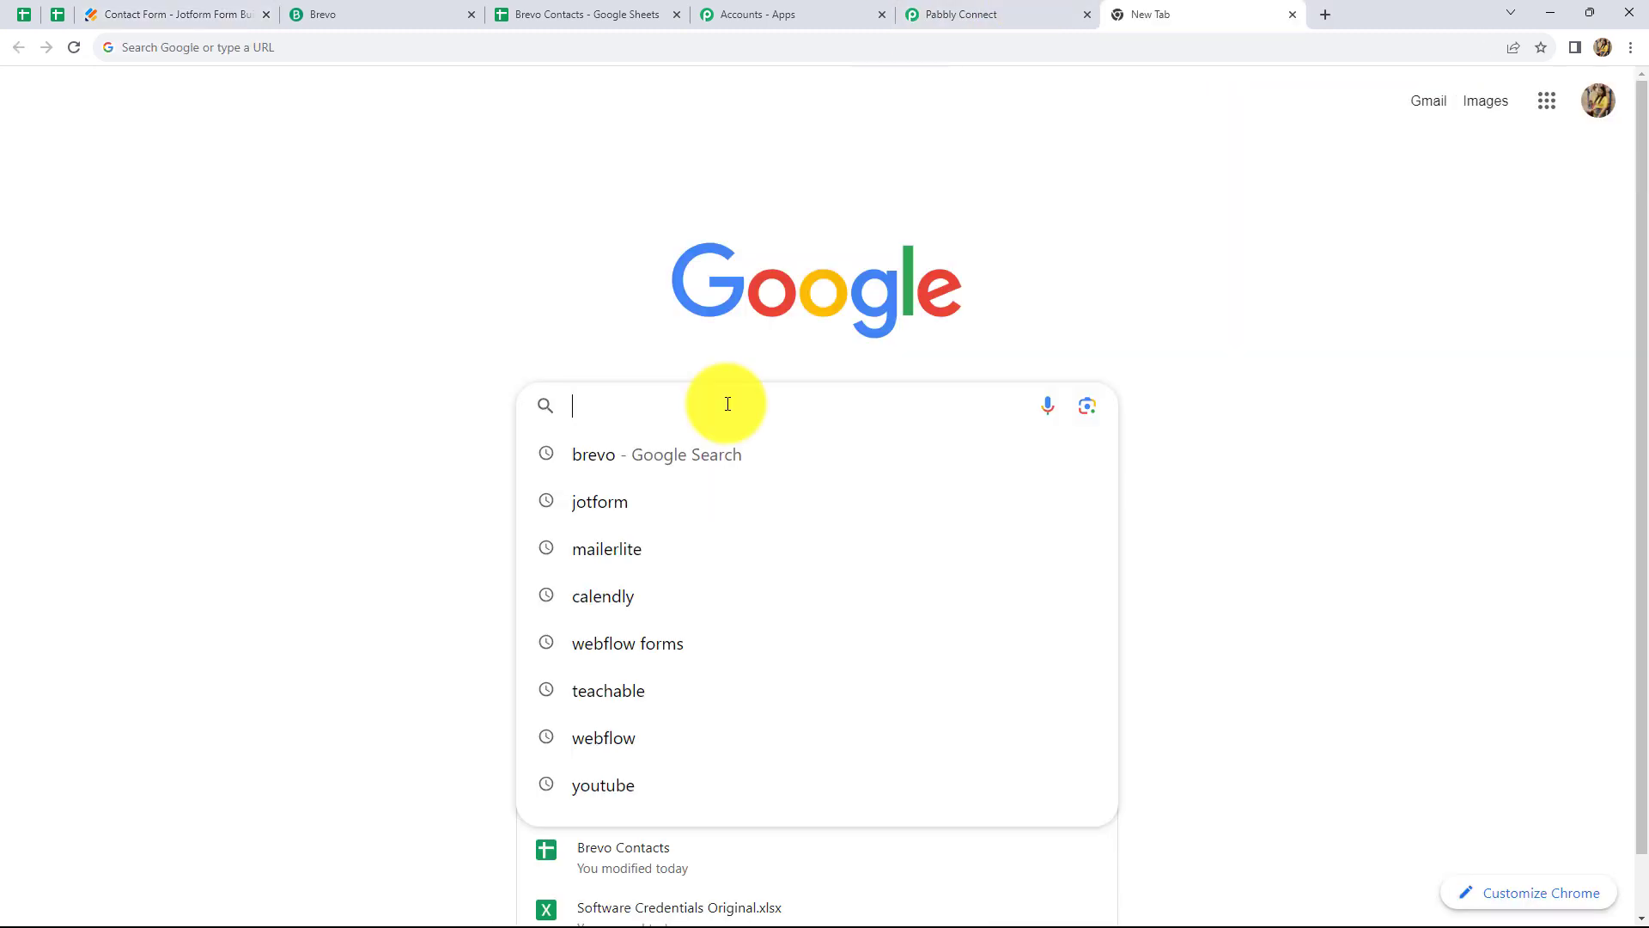
# Open the pasted Contact Form link in the new tab
pyautogui.hotkey('ctrl', 'v')
pyautogui.press('Return')
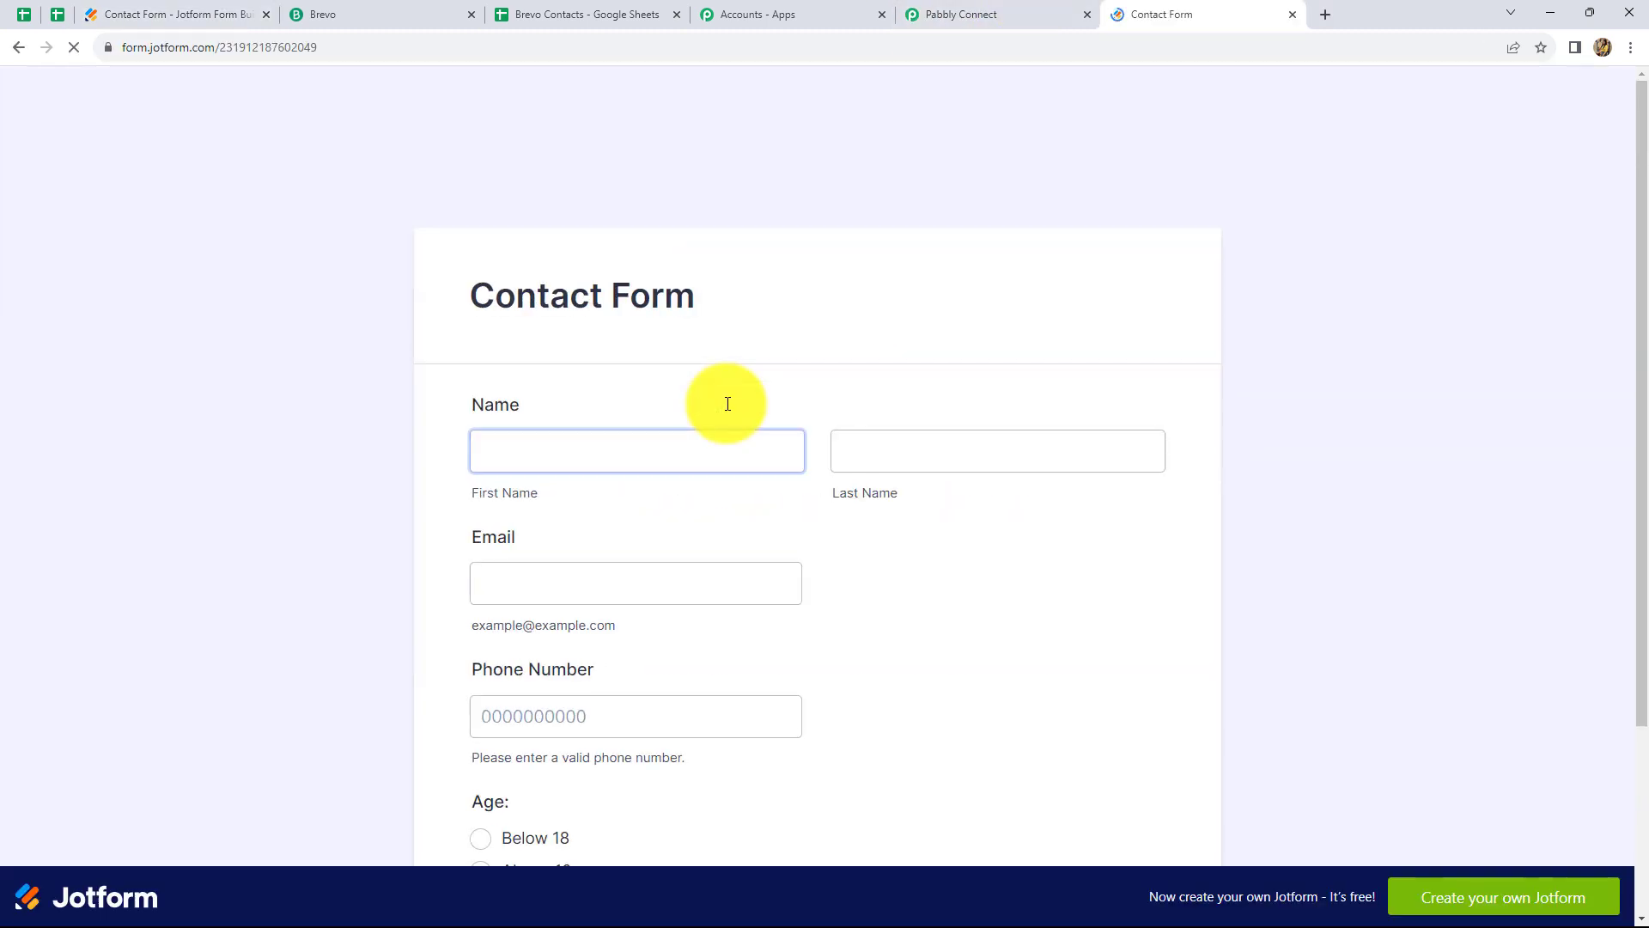
pyautogui.scroll(-3, 663, 476)
pyautogui.scroll(3, 558, 464)
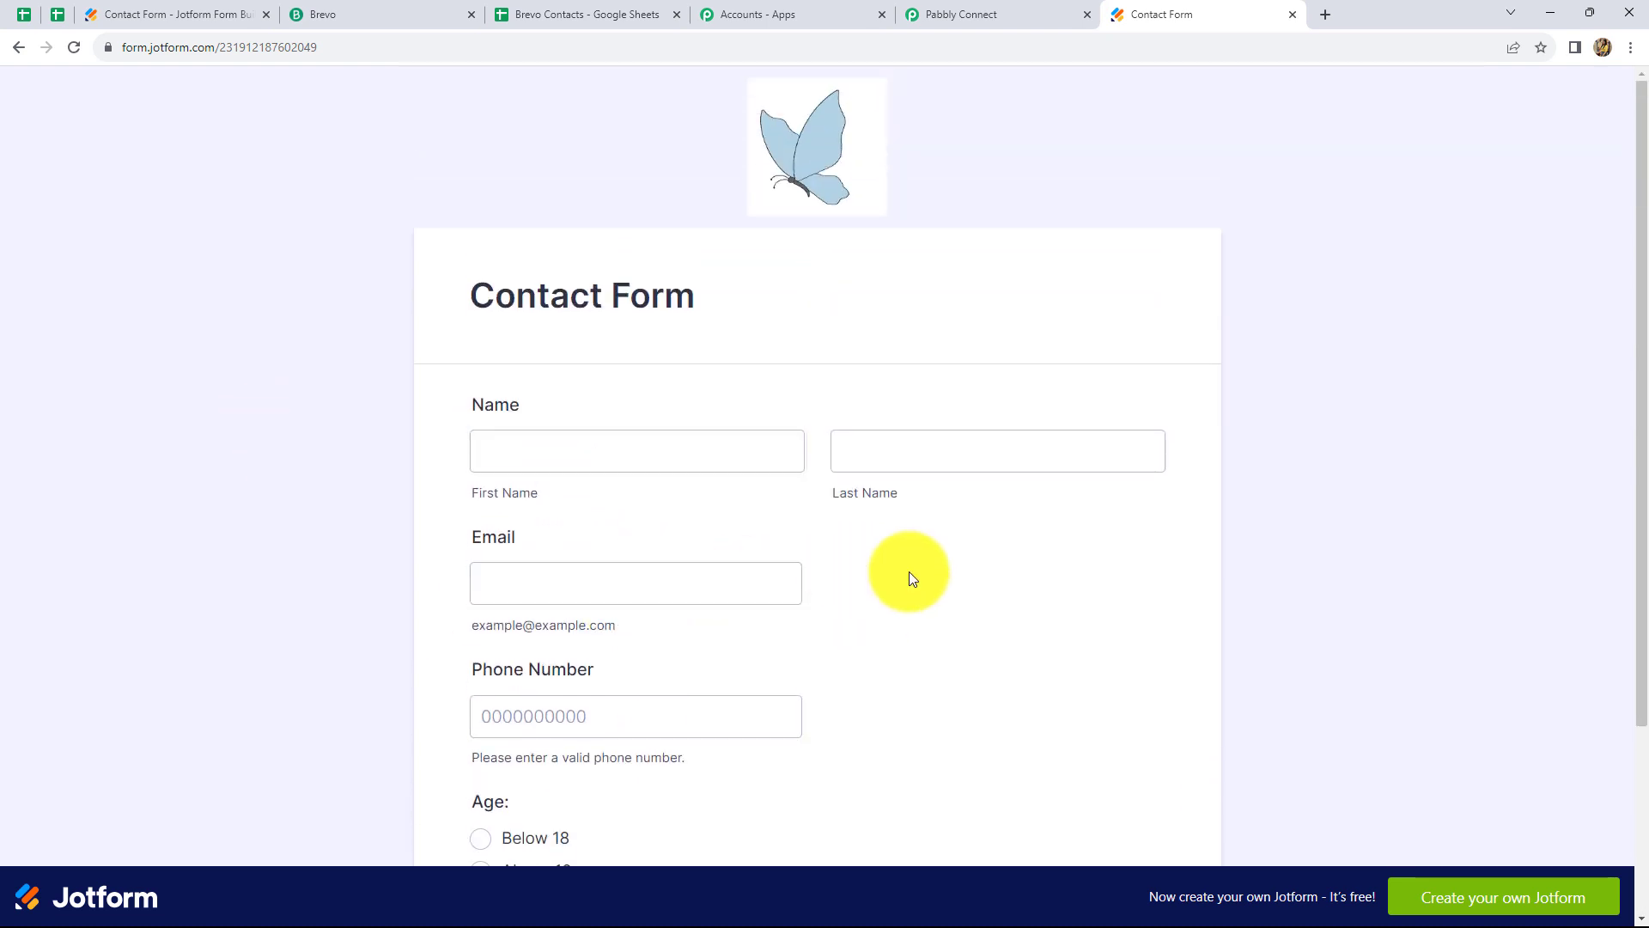
pyautogui.scroll(-2, 912, 578)
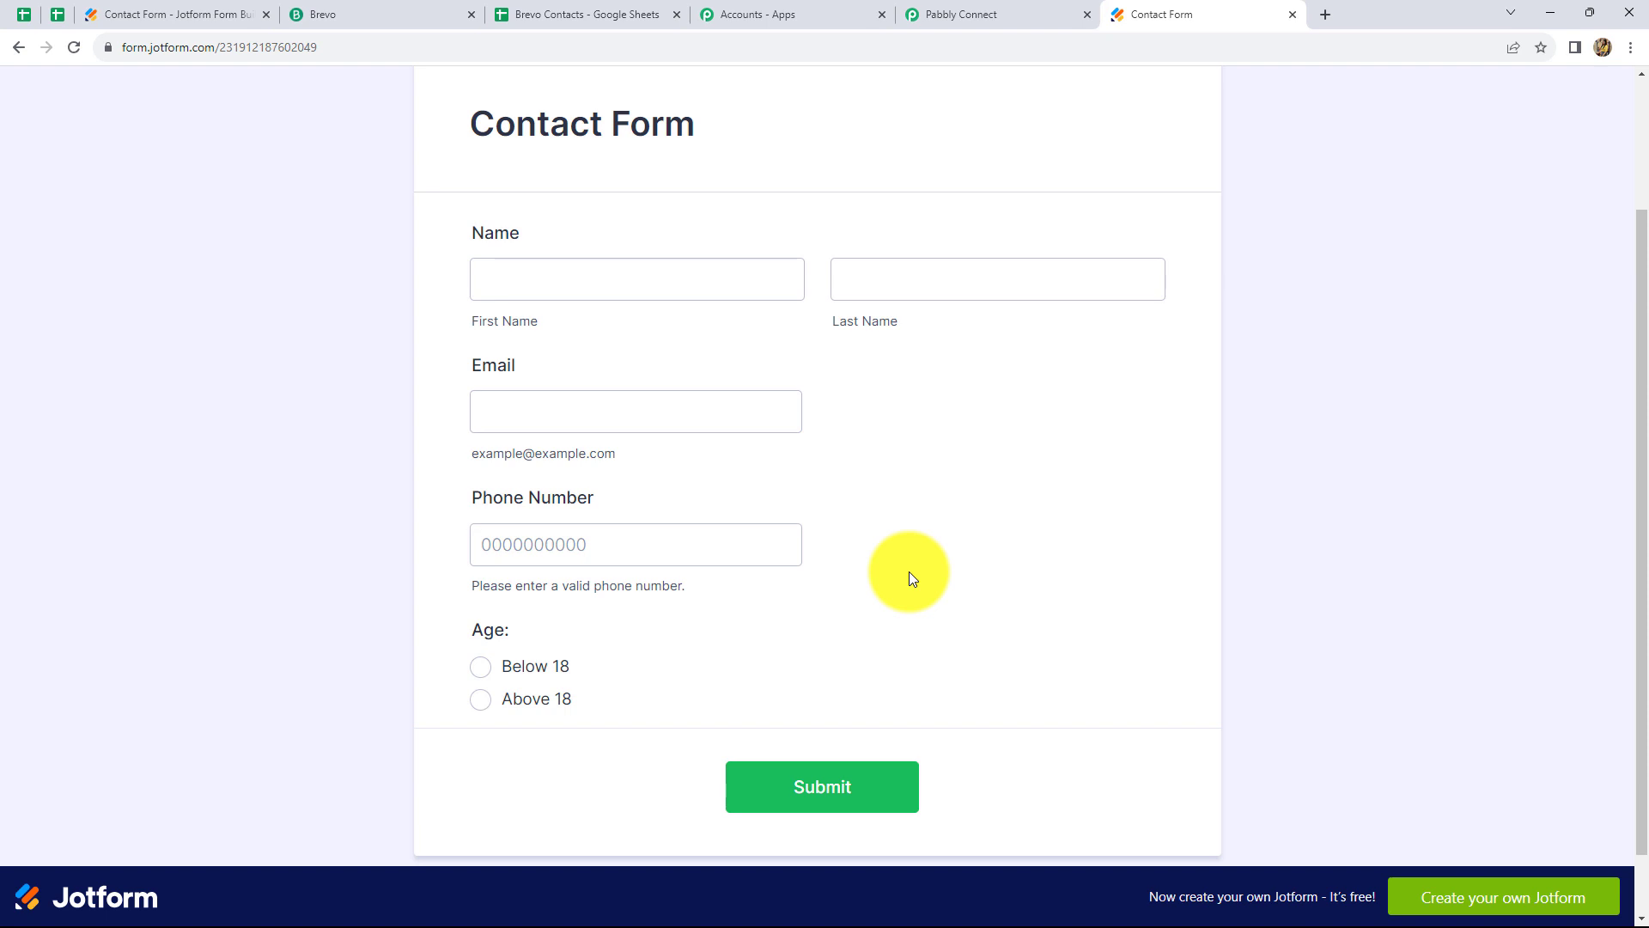
# Submit the form as Test User with a test email, phone number and Above 18
pyautogui.click(517, 280)
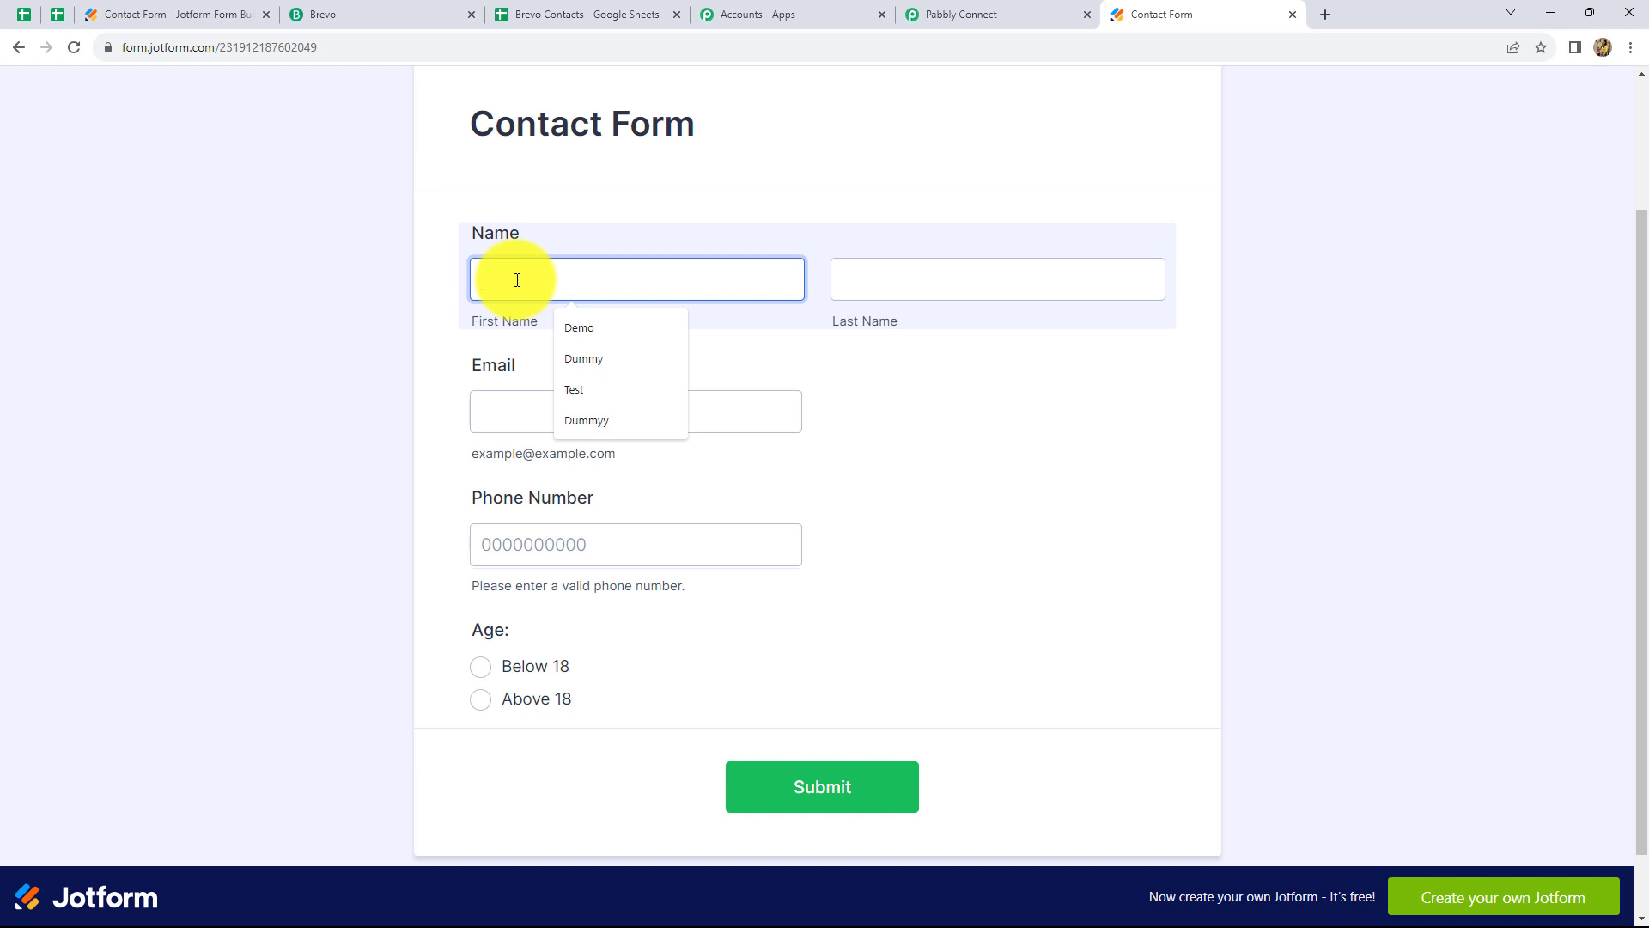
pyautogui.write('Test')
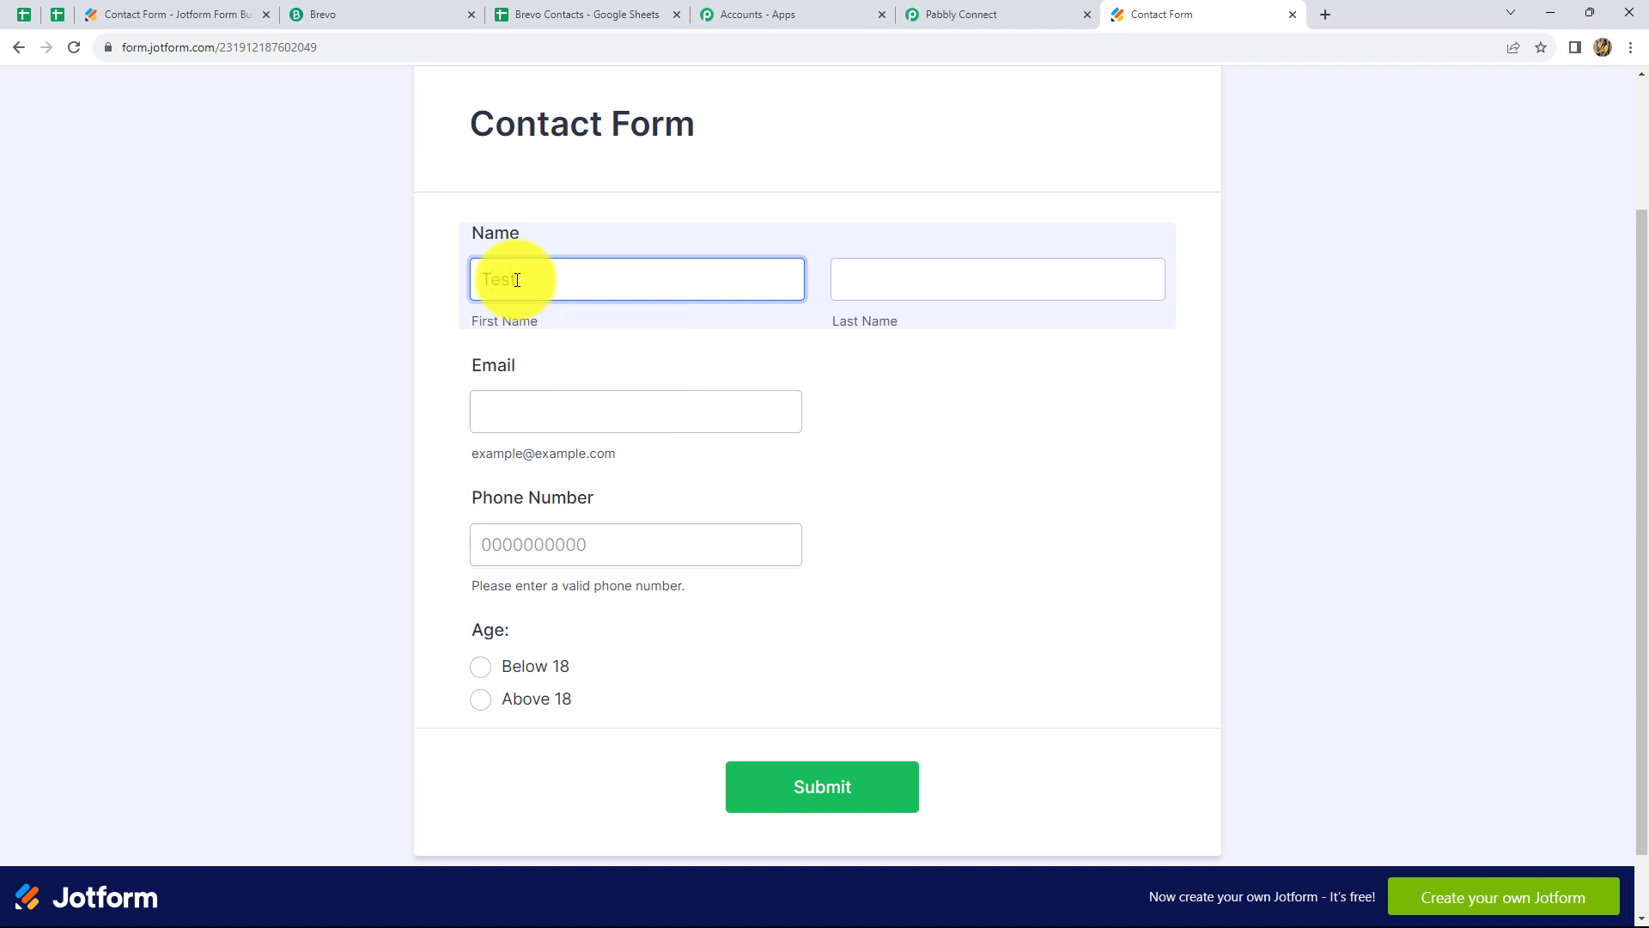
pyautogui.click(848, 268)
pyautogui.write('User')
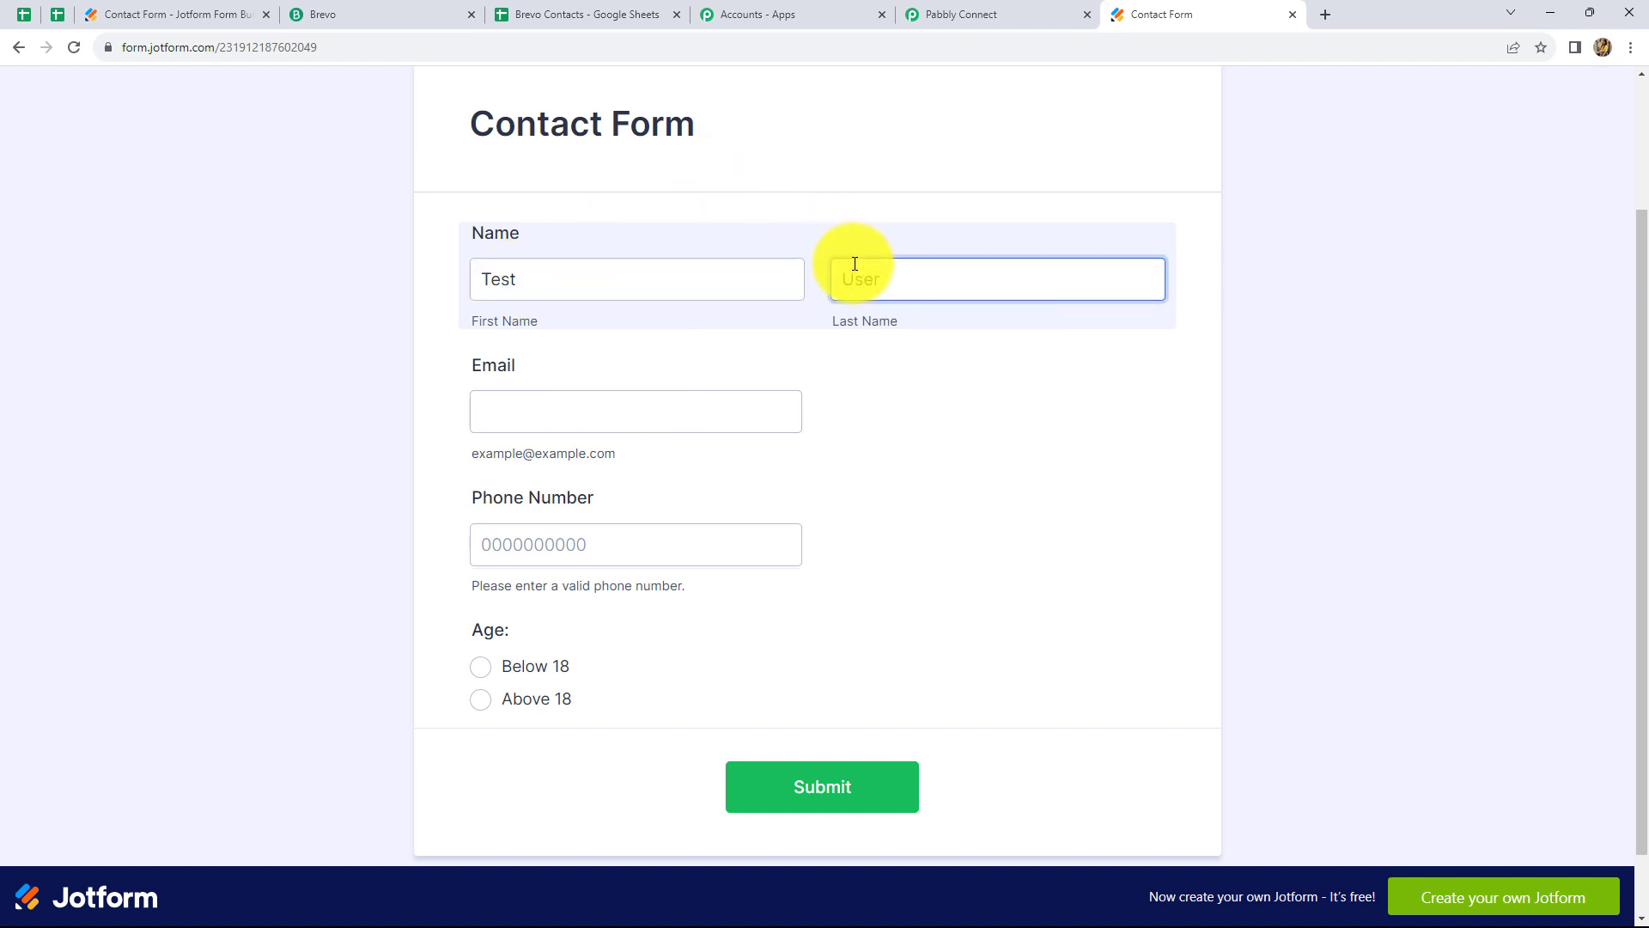
pyautogui.click(513, 415)
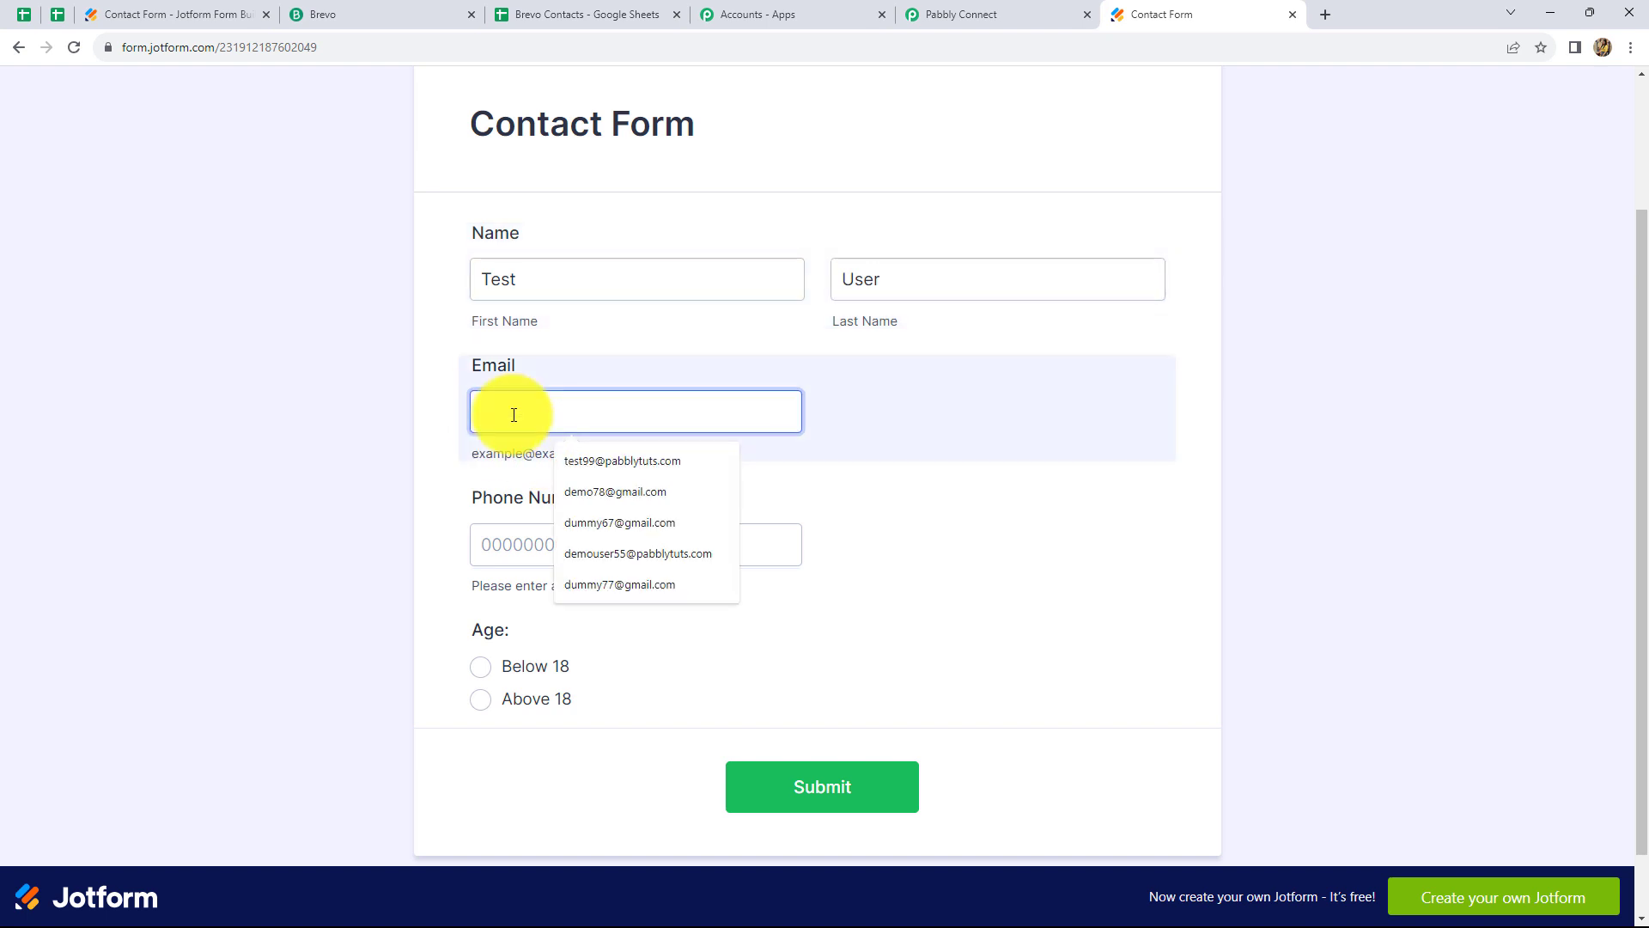
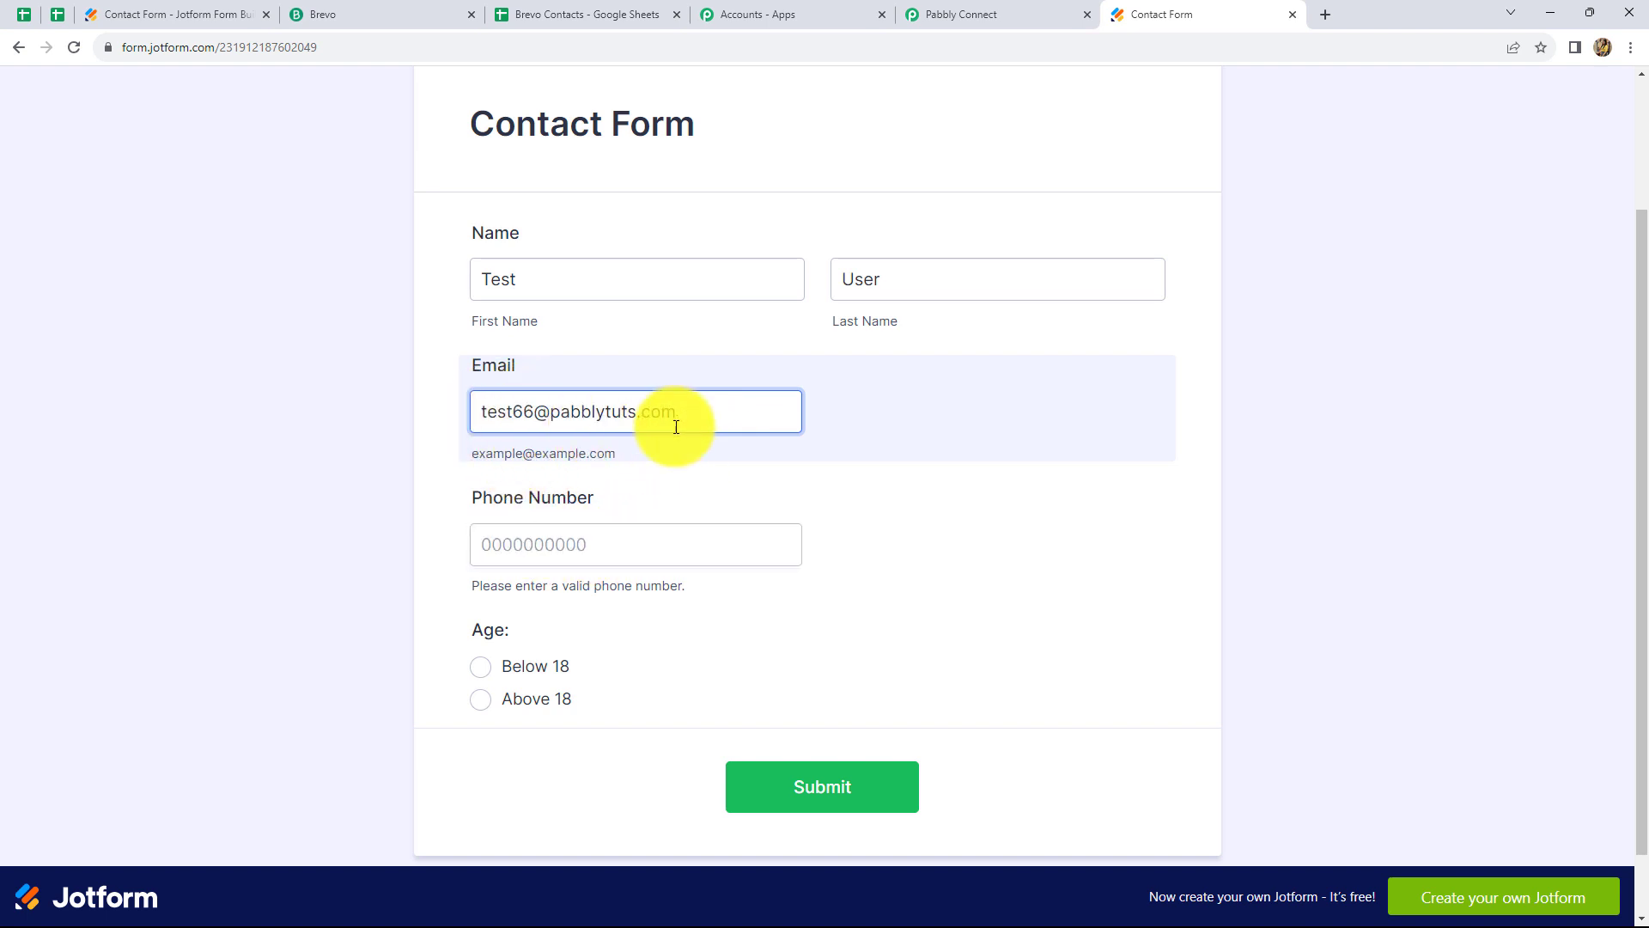
pyautogui.click(570, 551)
pyautogui.write('9090909090')
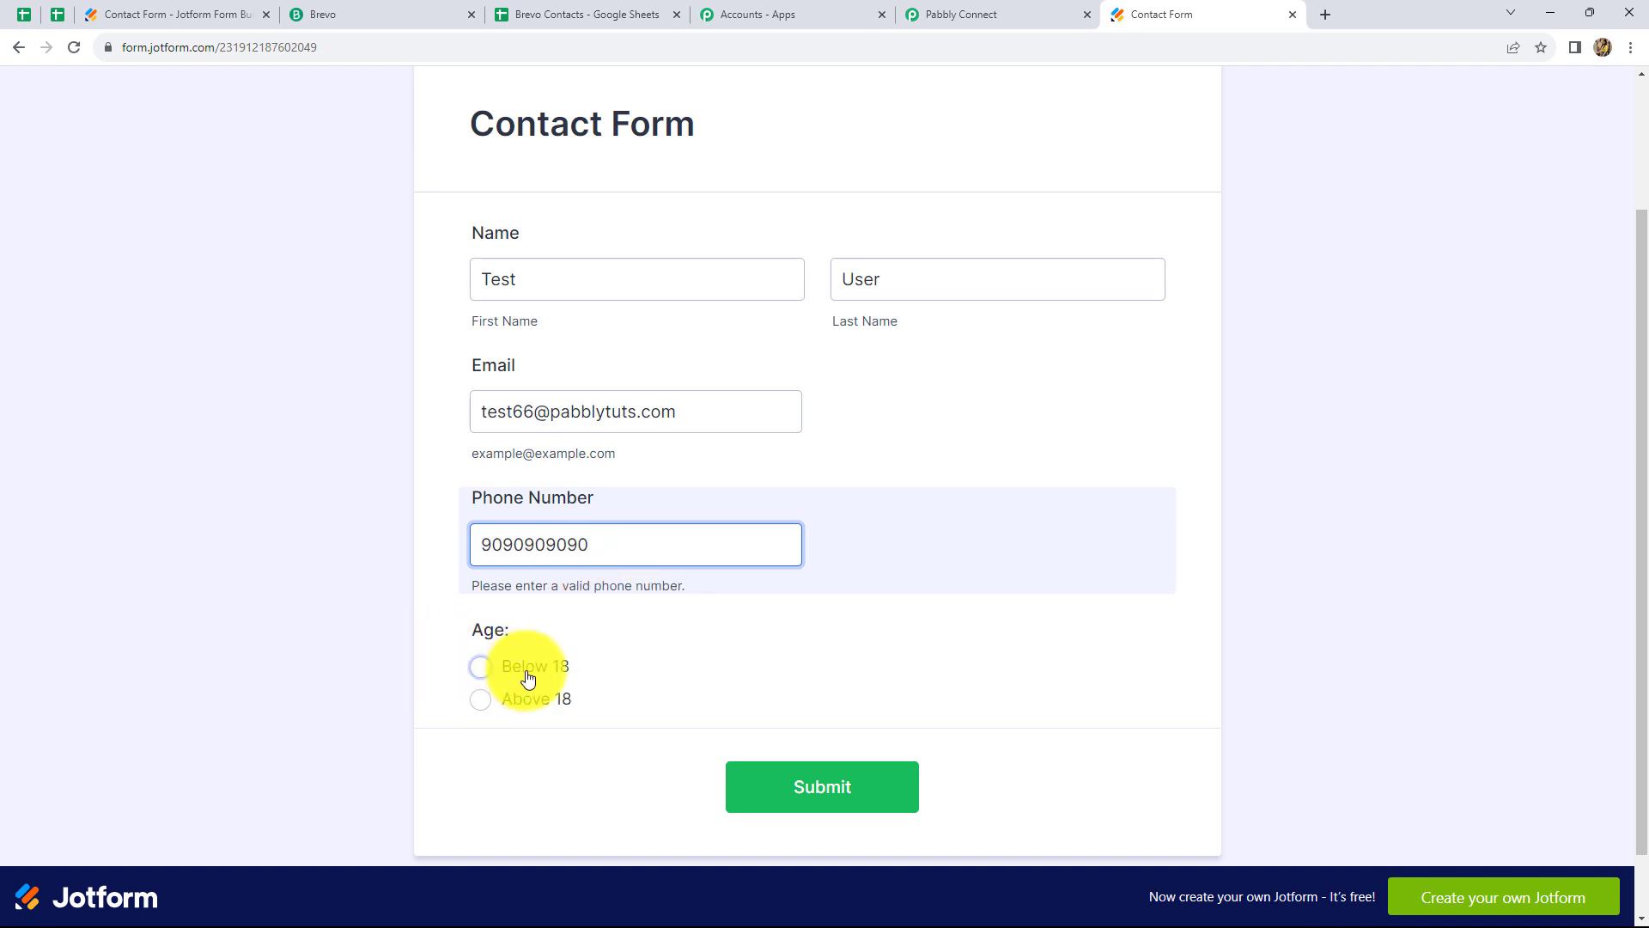
pyautogui.click(479, 700)
pyautogui.click(520, 258)
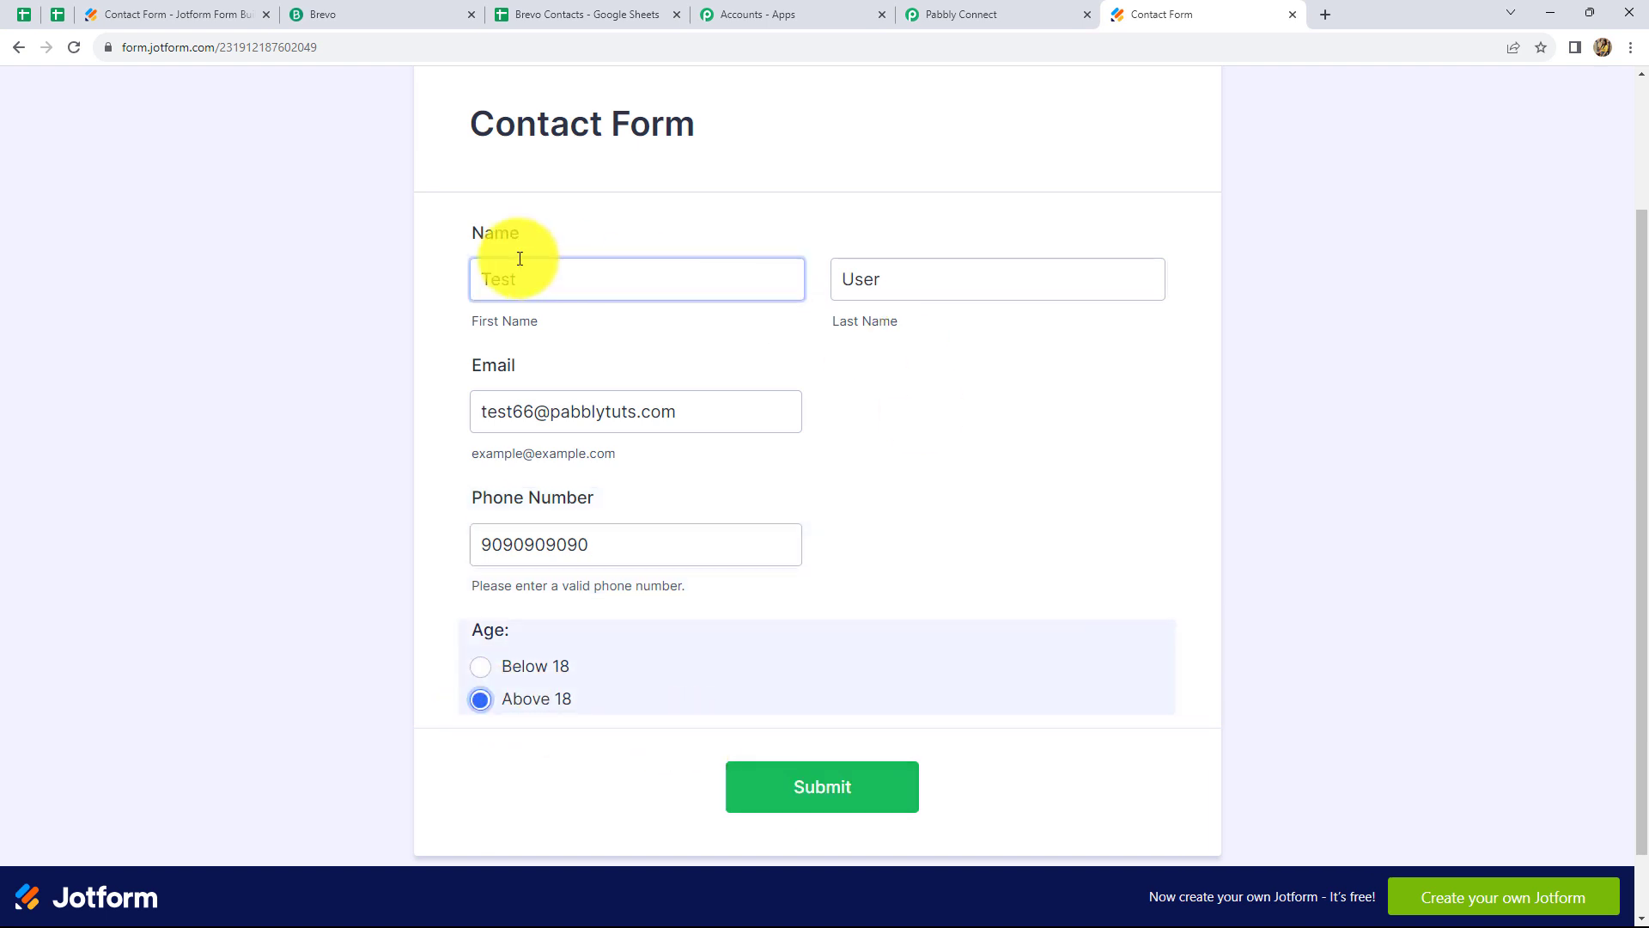
pyautogui.click(801, 790)
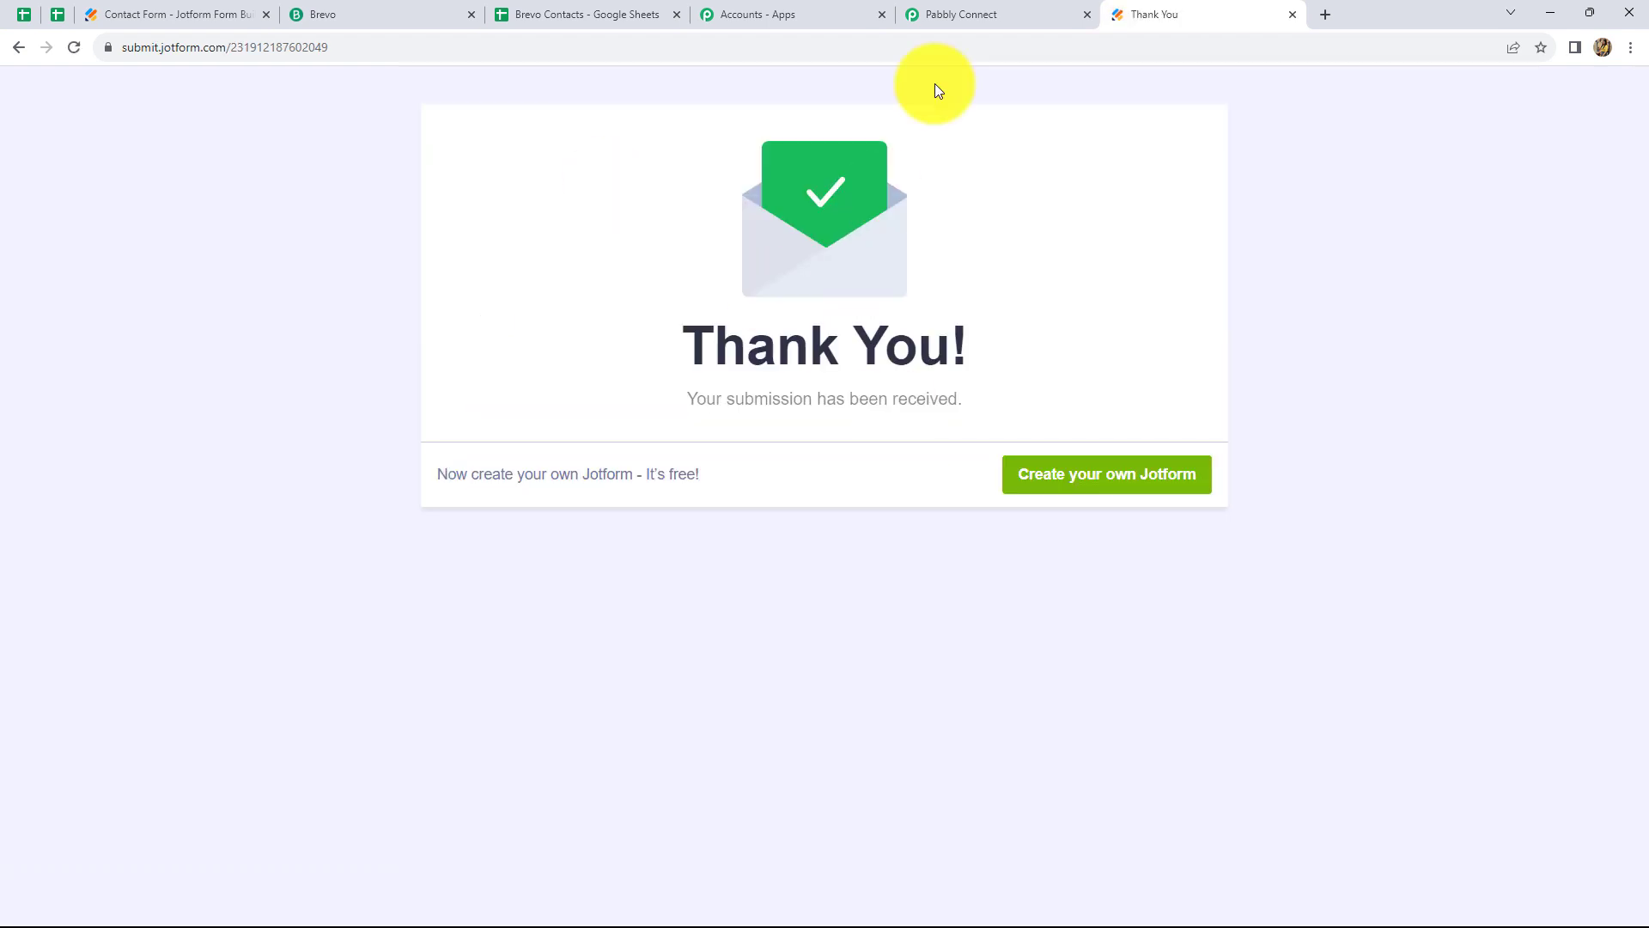
pyautogui.click(952, 19)
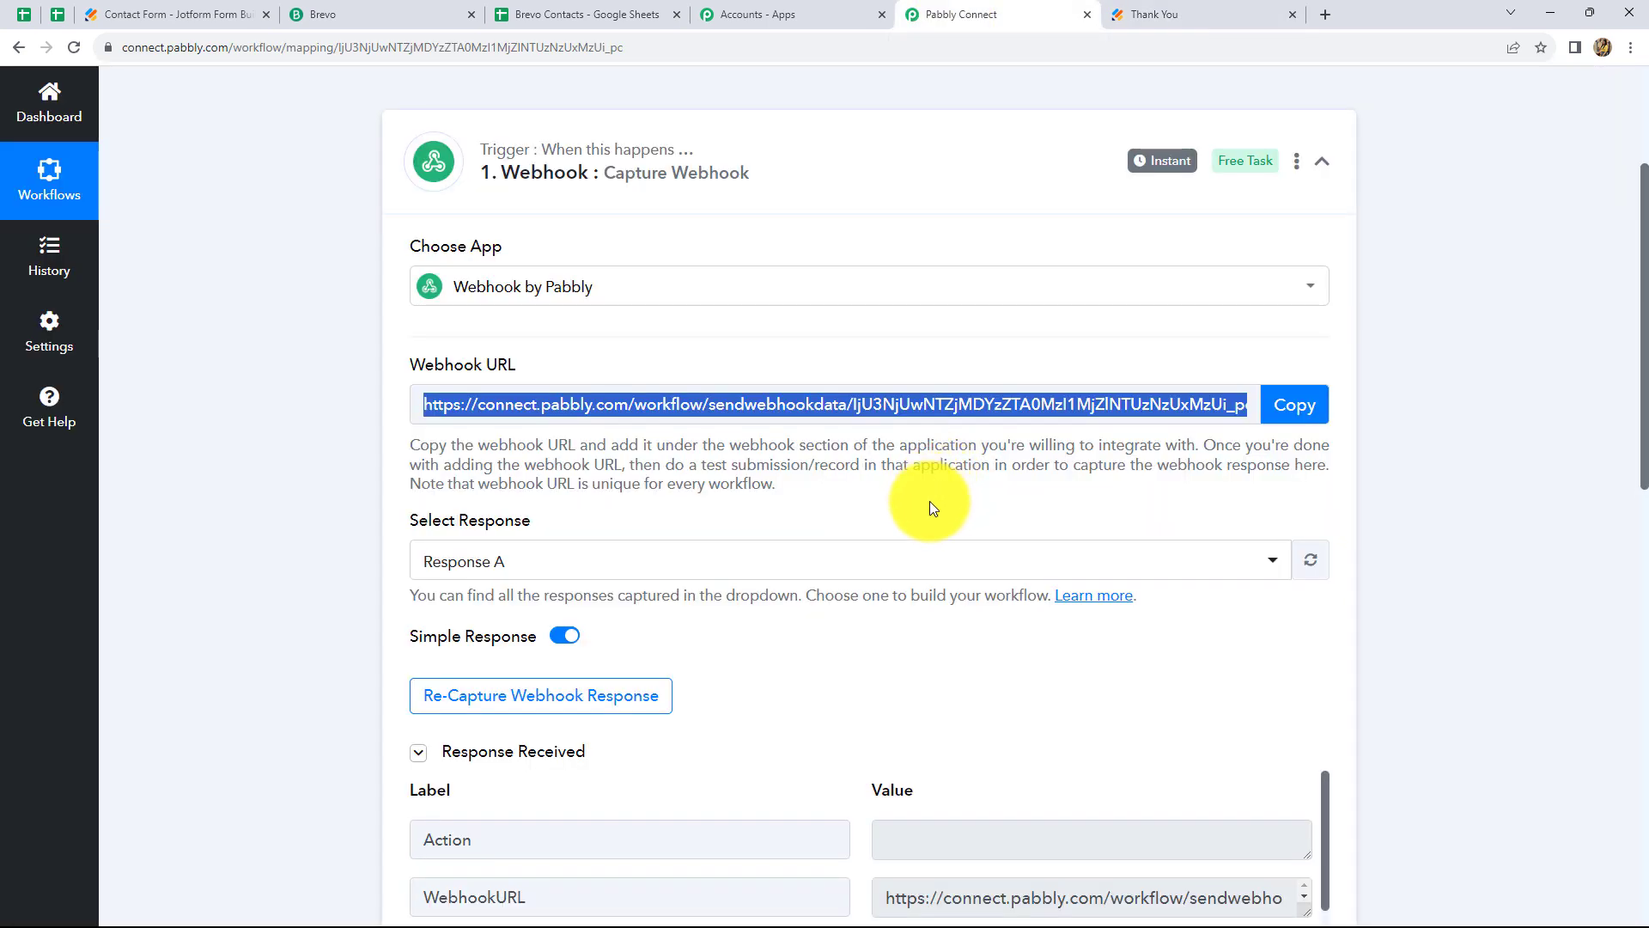
# Scroll through Response A to check the Test, User, email, phone and Above 18 values
pyautogui.scroll(-4, 926, 507)
pyautogui.scroll(-2, 925, 507)
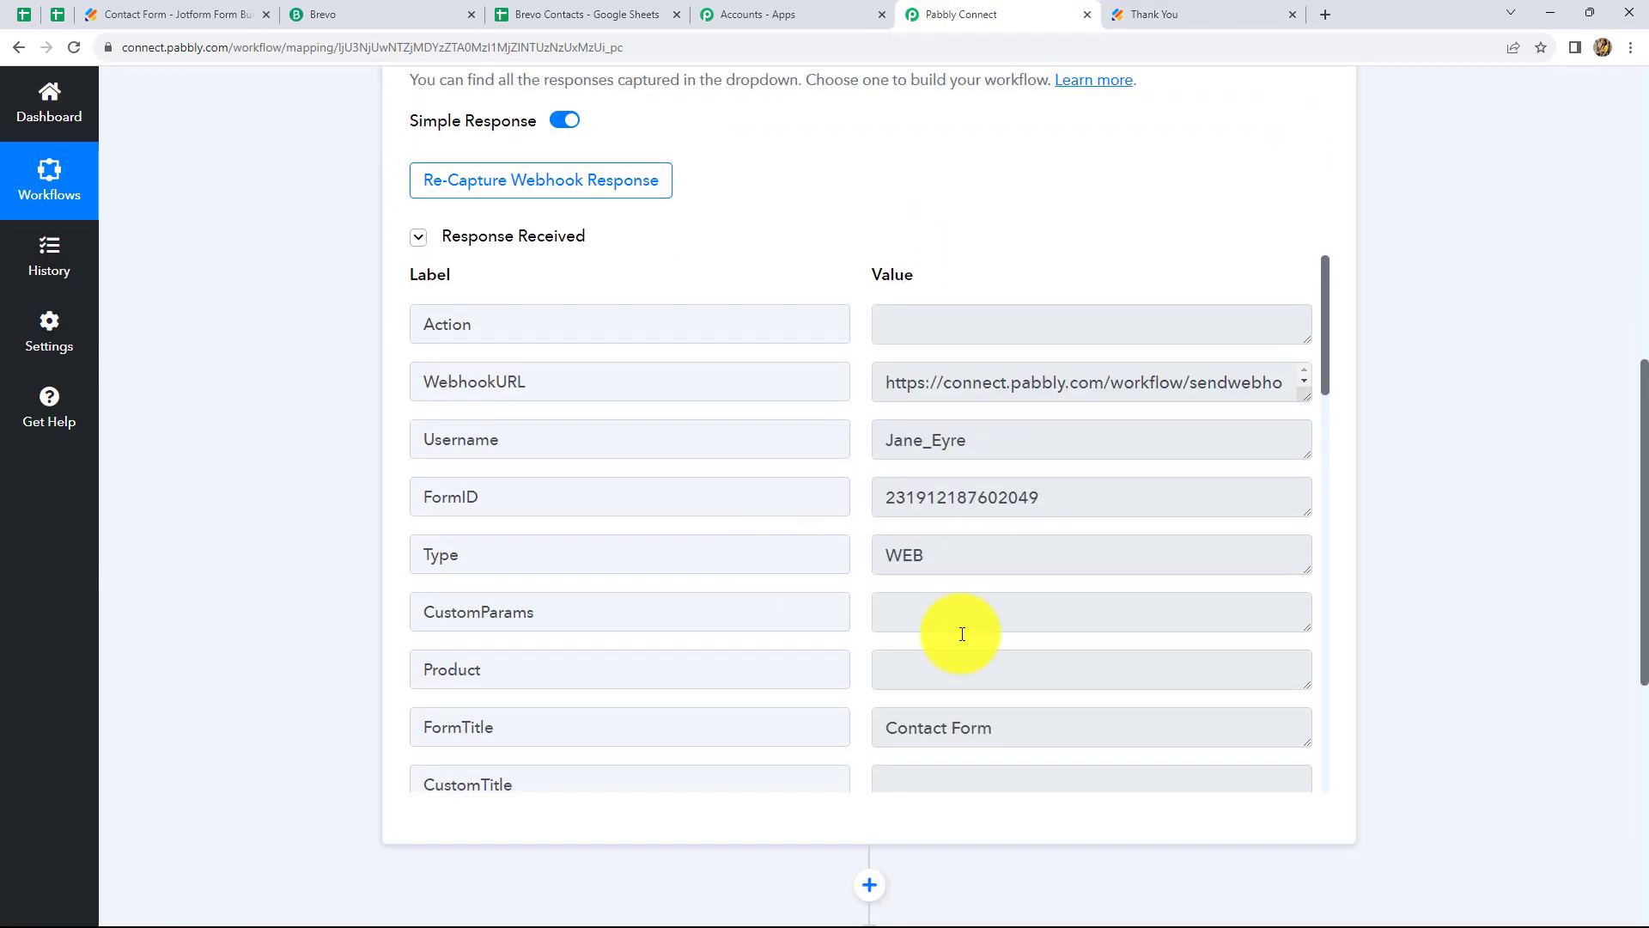
pyautogui.scroll(-1, 1057, 645)
pyautogui.scroll(-10, 1057, 646)
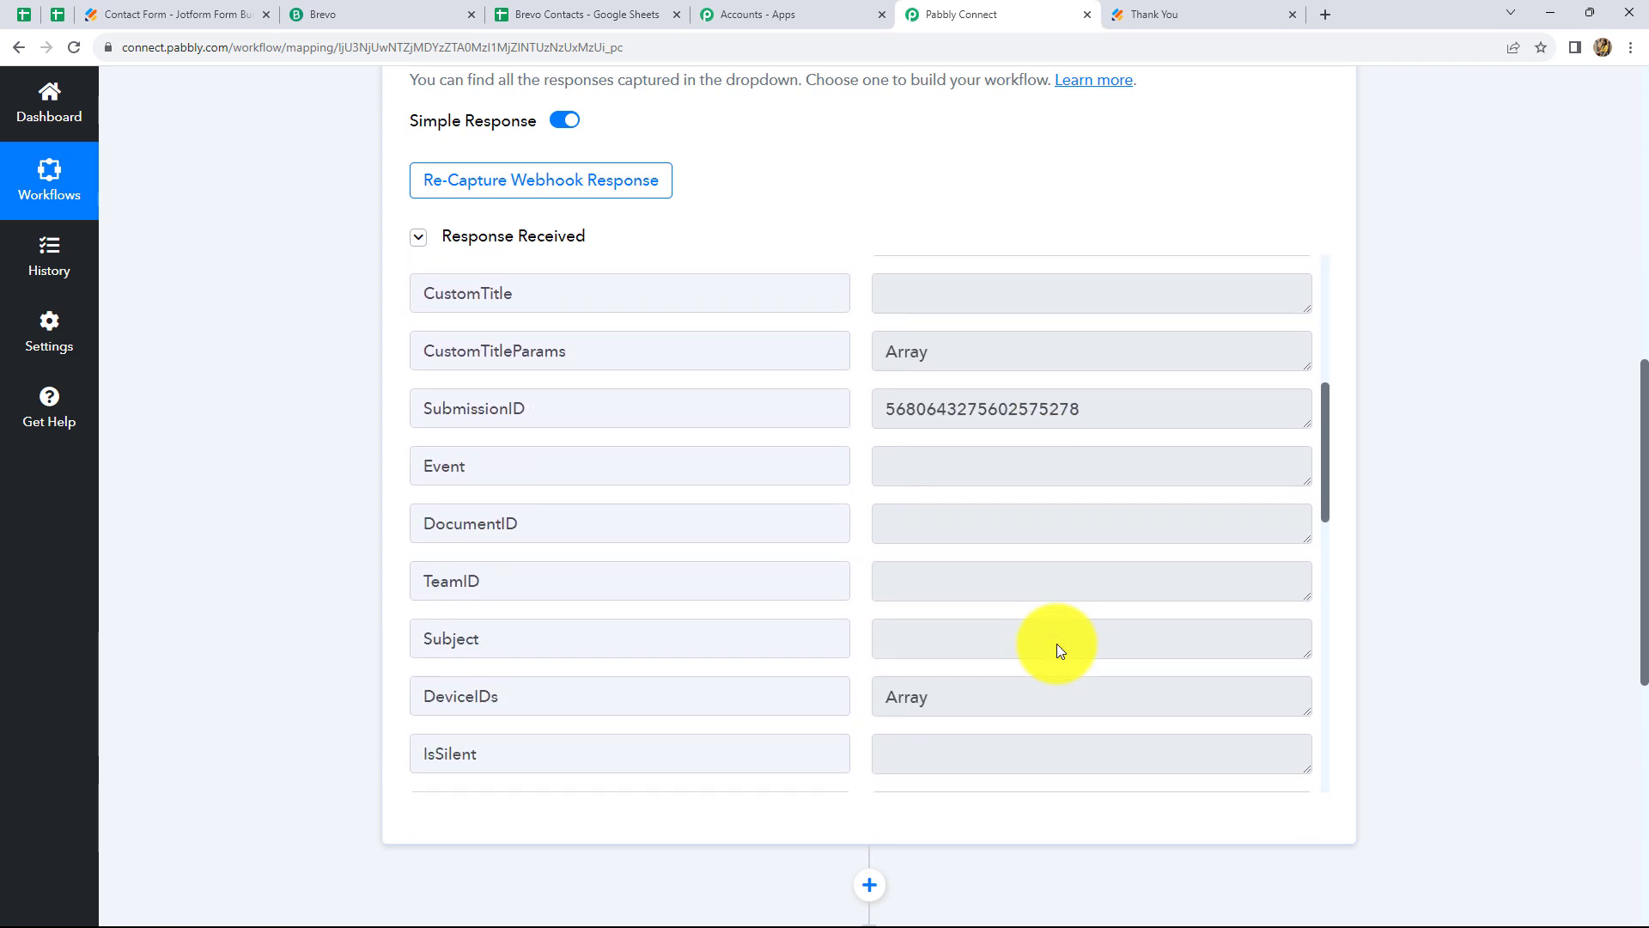
pyautogui.scroll(-5, 1056, 642)
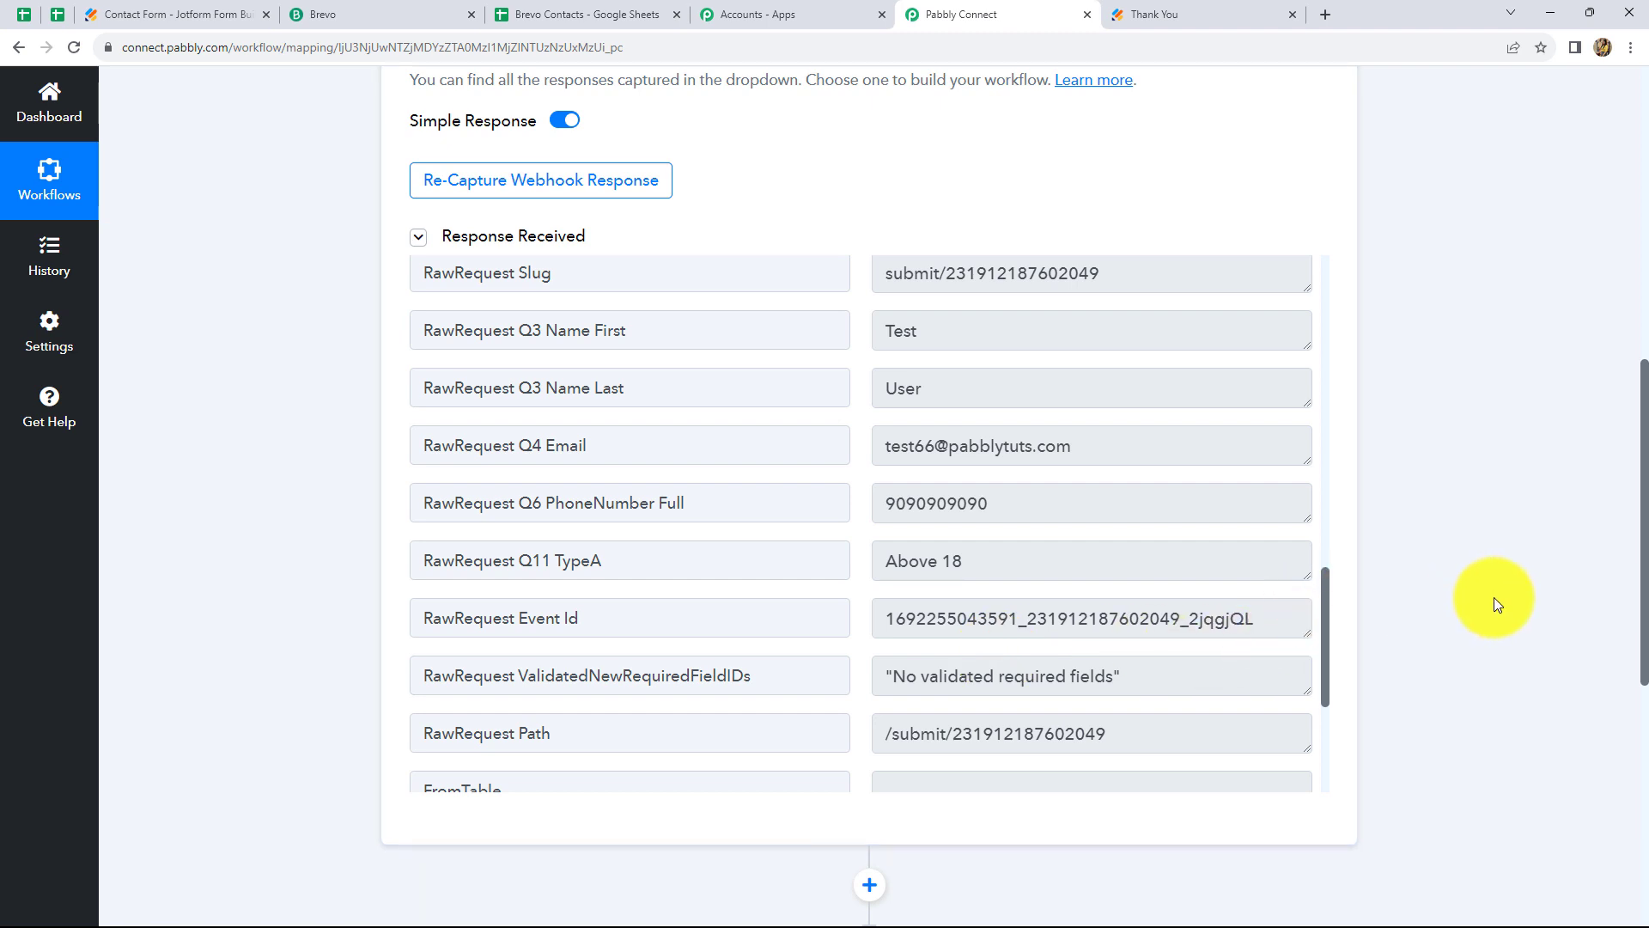
pyautogui.scroll(-3, 1493, 596)
pyautogui.scroll(3, 1492, 596)
pyautogui.scroll(2, 1101, 537)
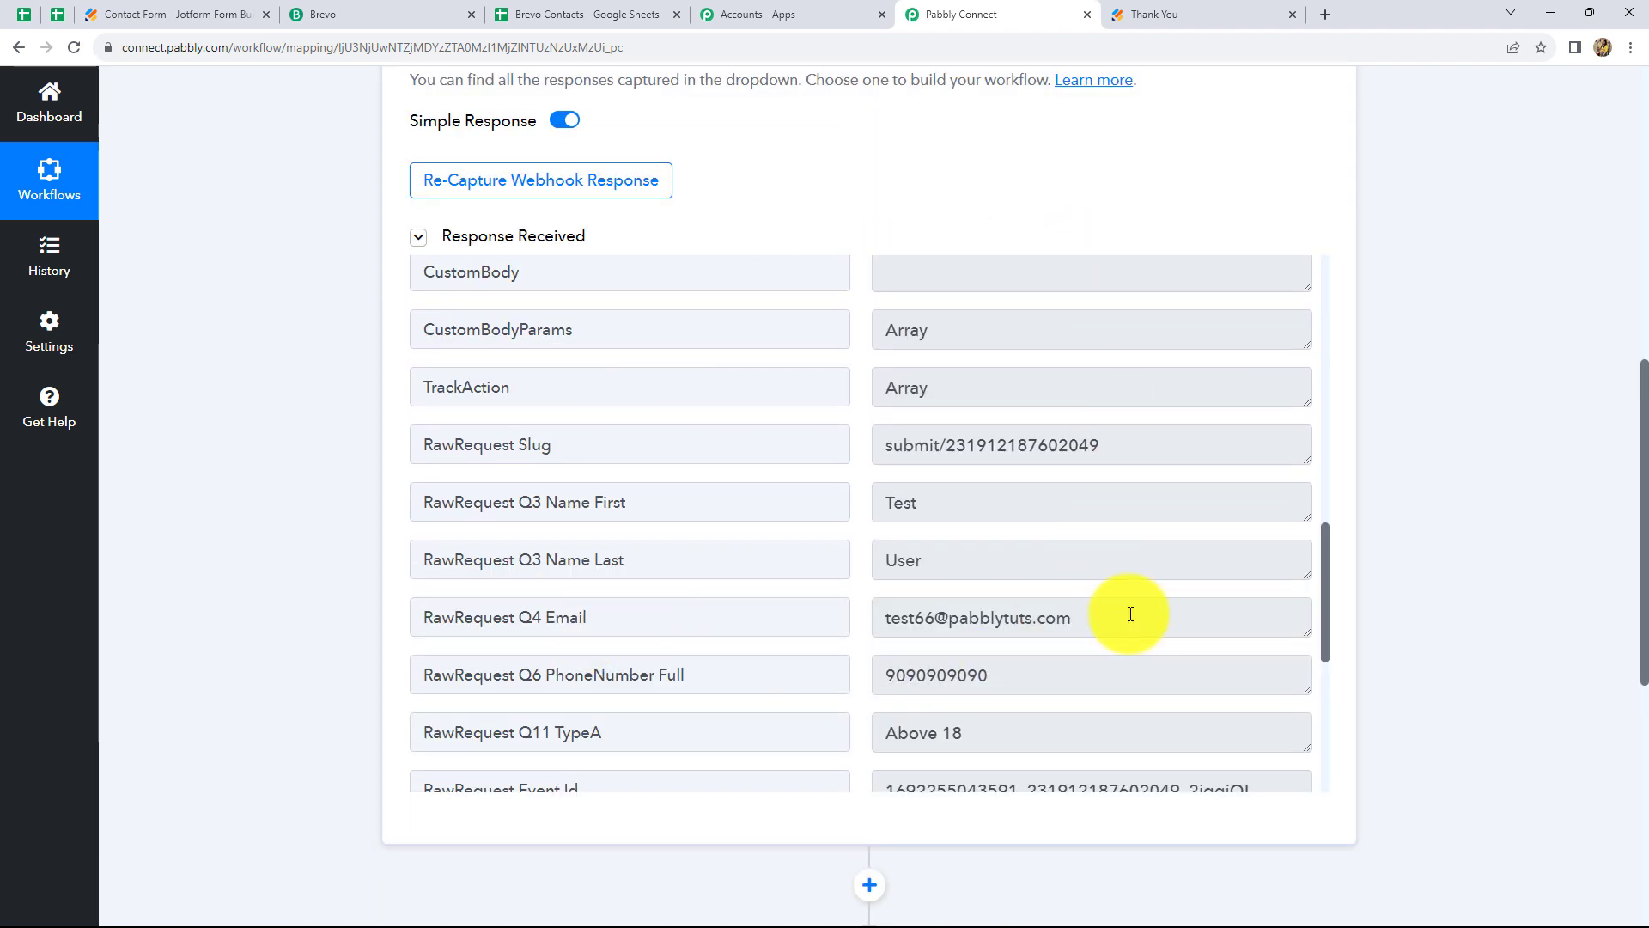
pyautogui.scroll(4, 1371, 507)
pyautogui.scroll(5, 781, 705)
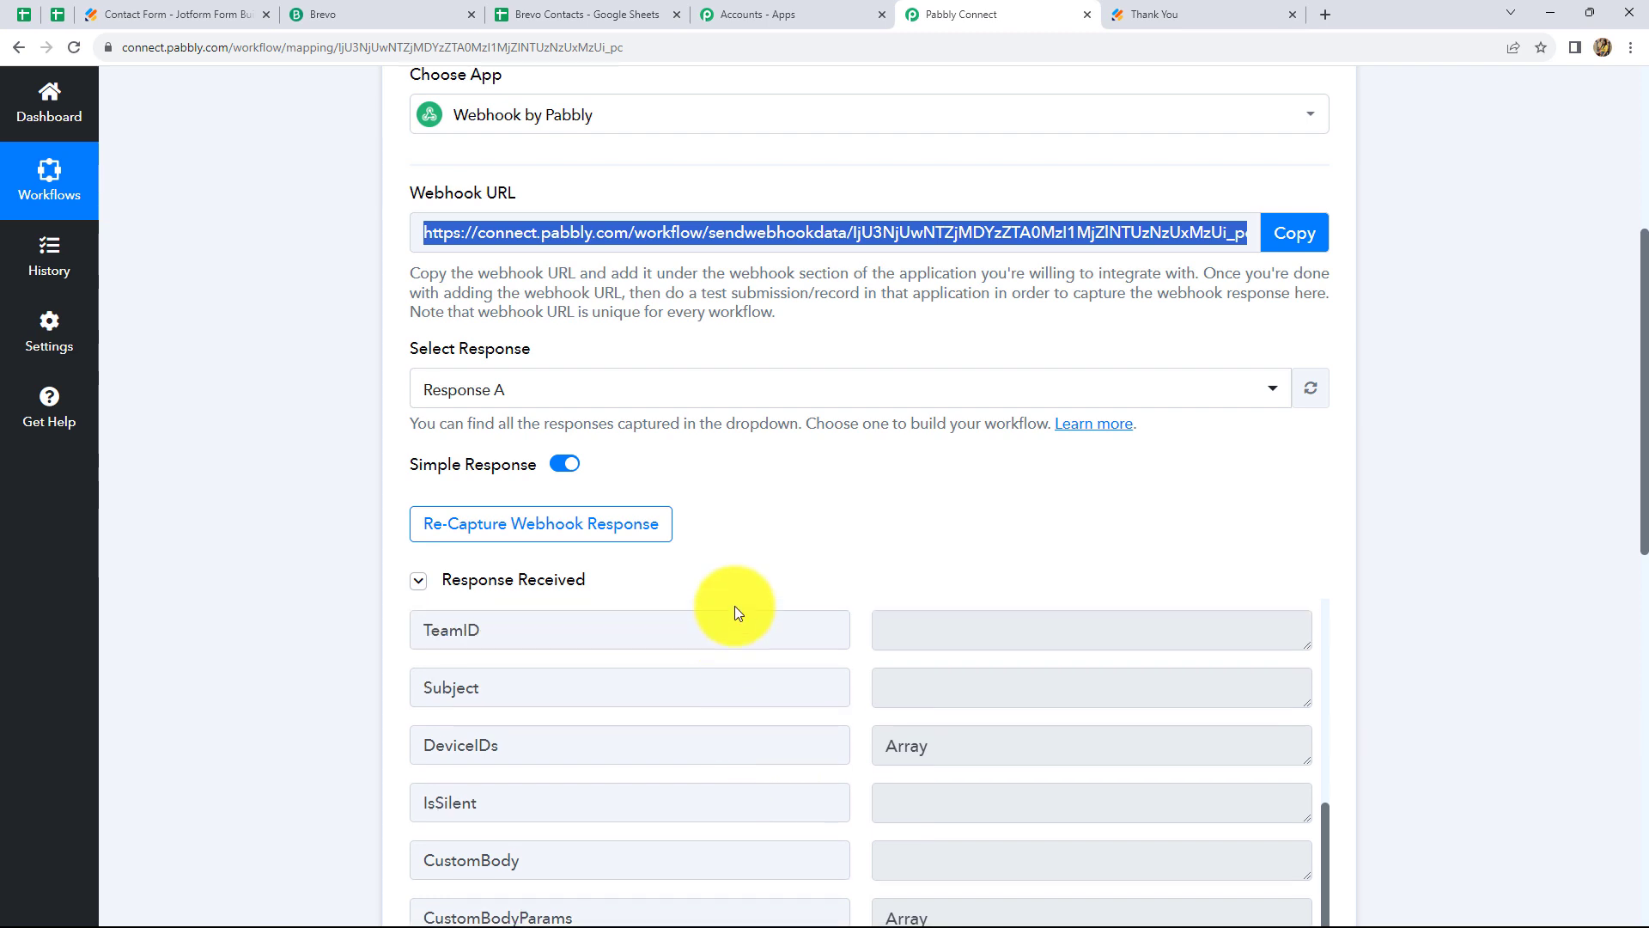
pyautogui.scroll(2, 817, 491)
pyautogui.scroll(2, 817, 492)
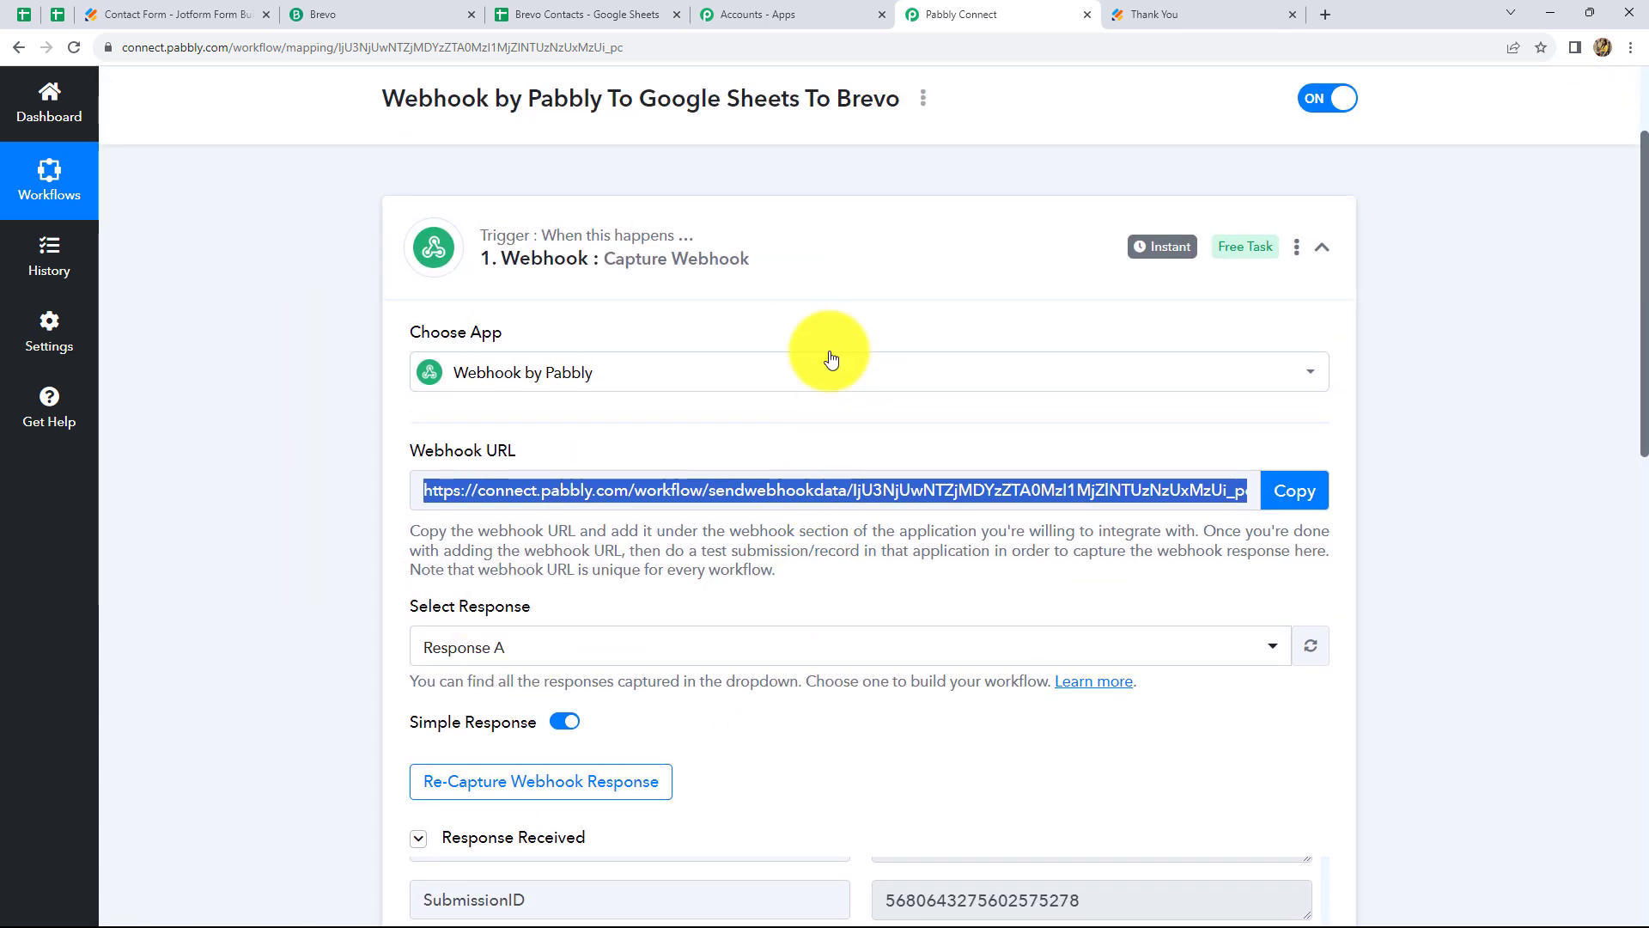
pyautogui.scroll(-10, 1414, 538)
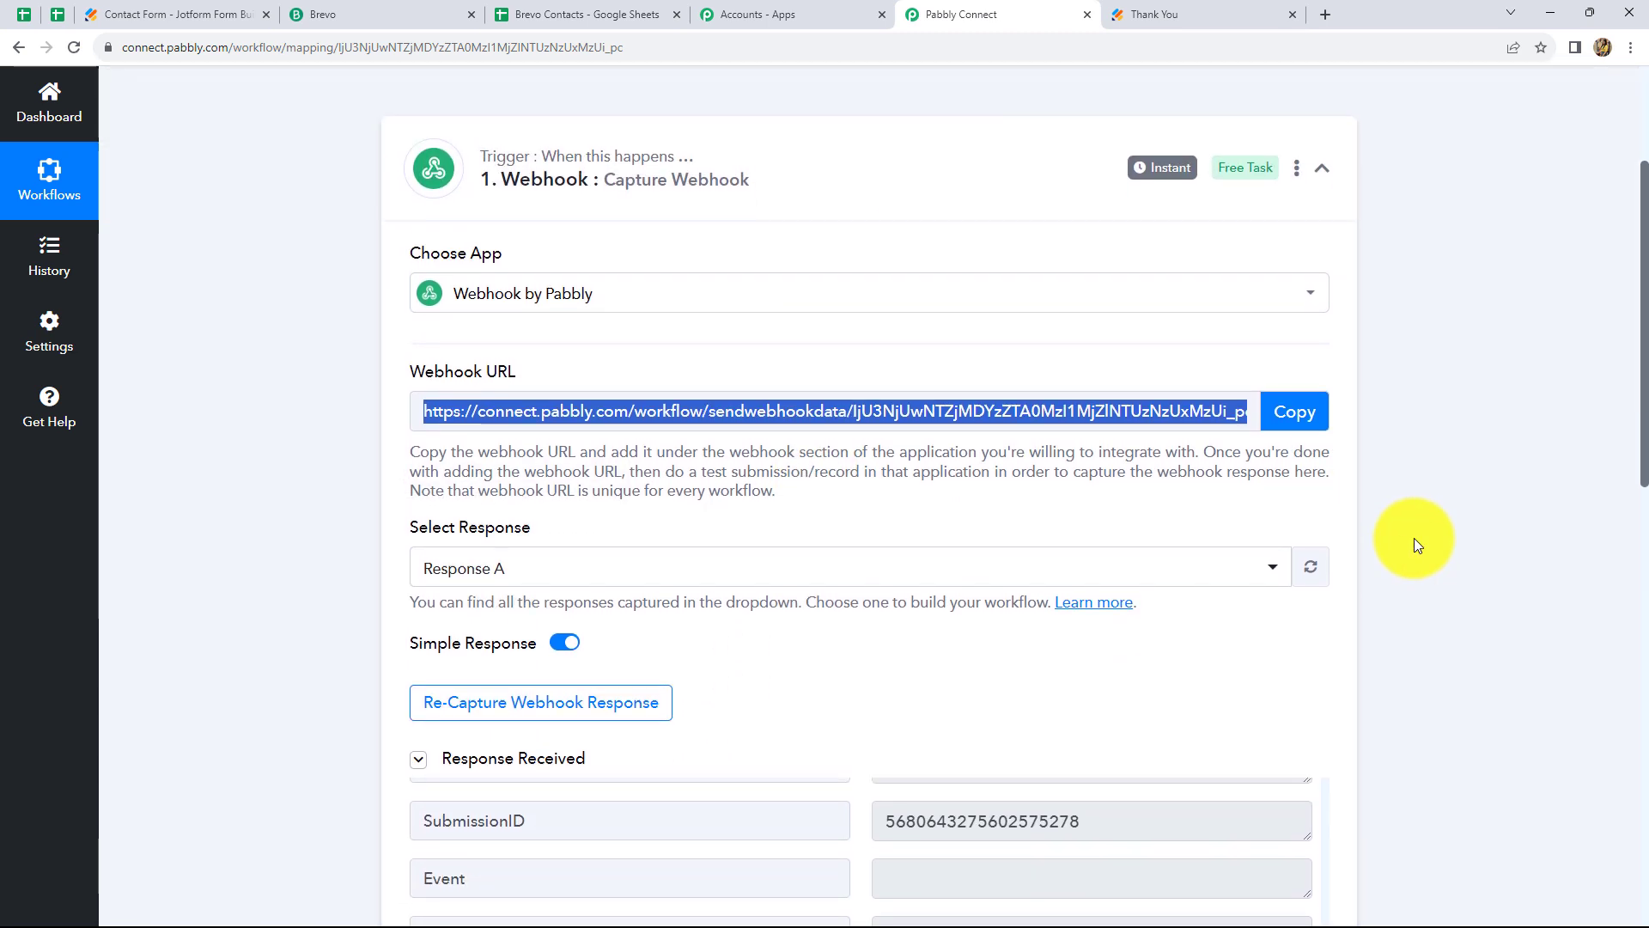
# Set the action step to Google Sheets with the Add New Row event
pyautogui.click(486, 507)
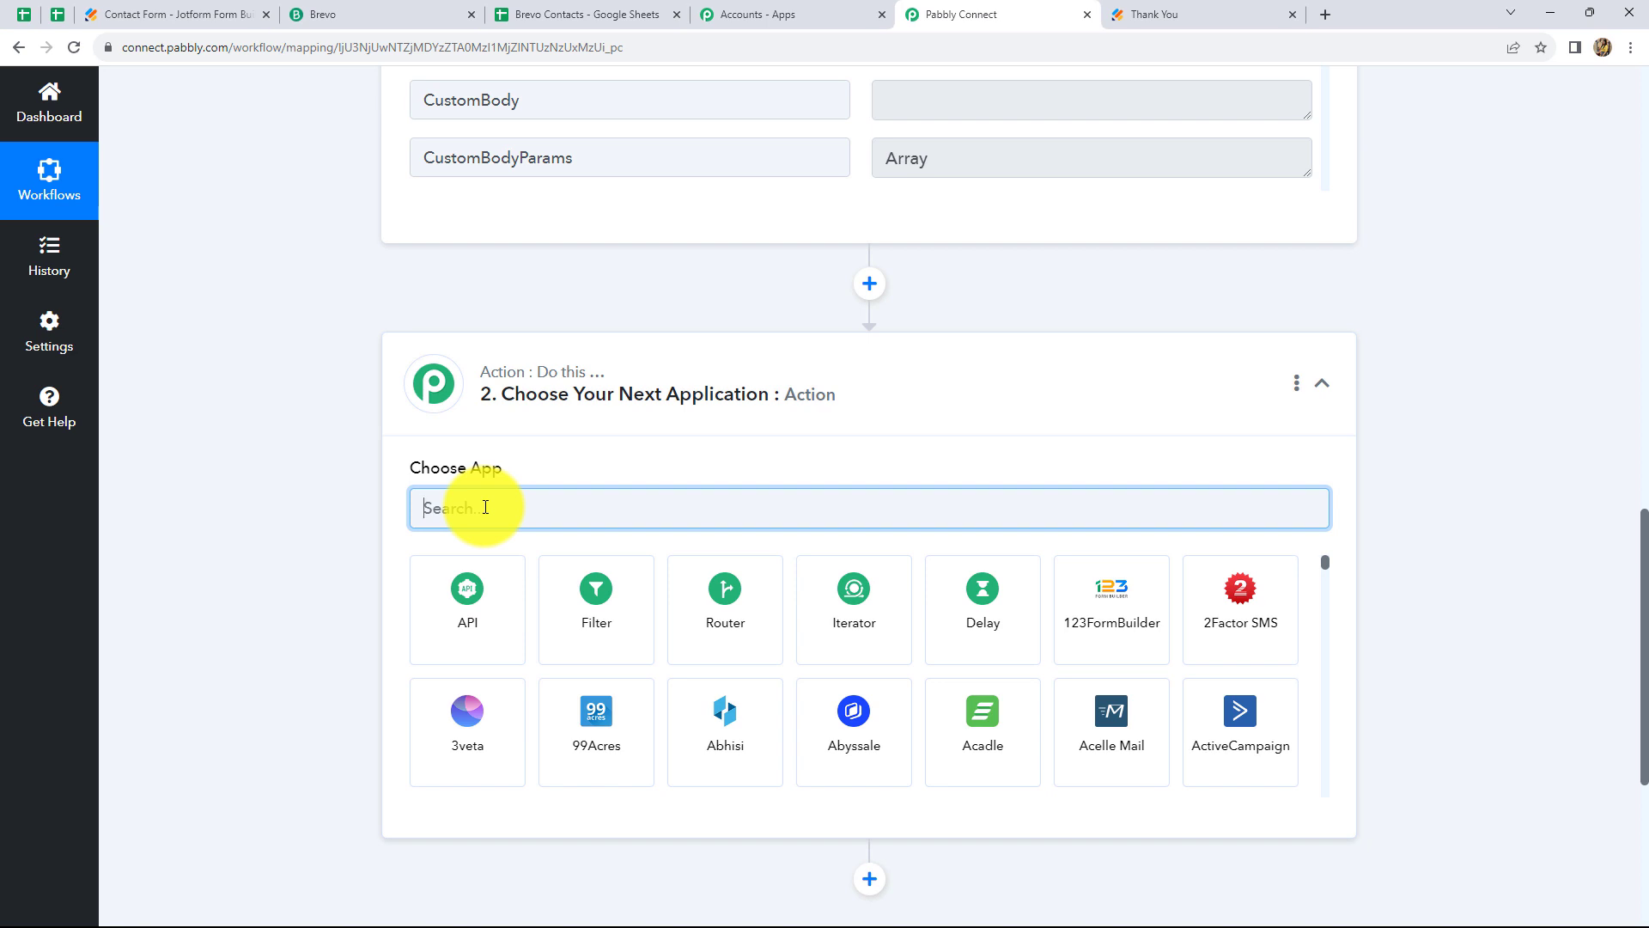
pyautogui.write('Googl')
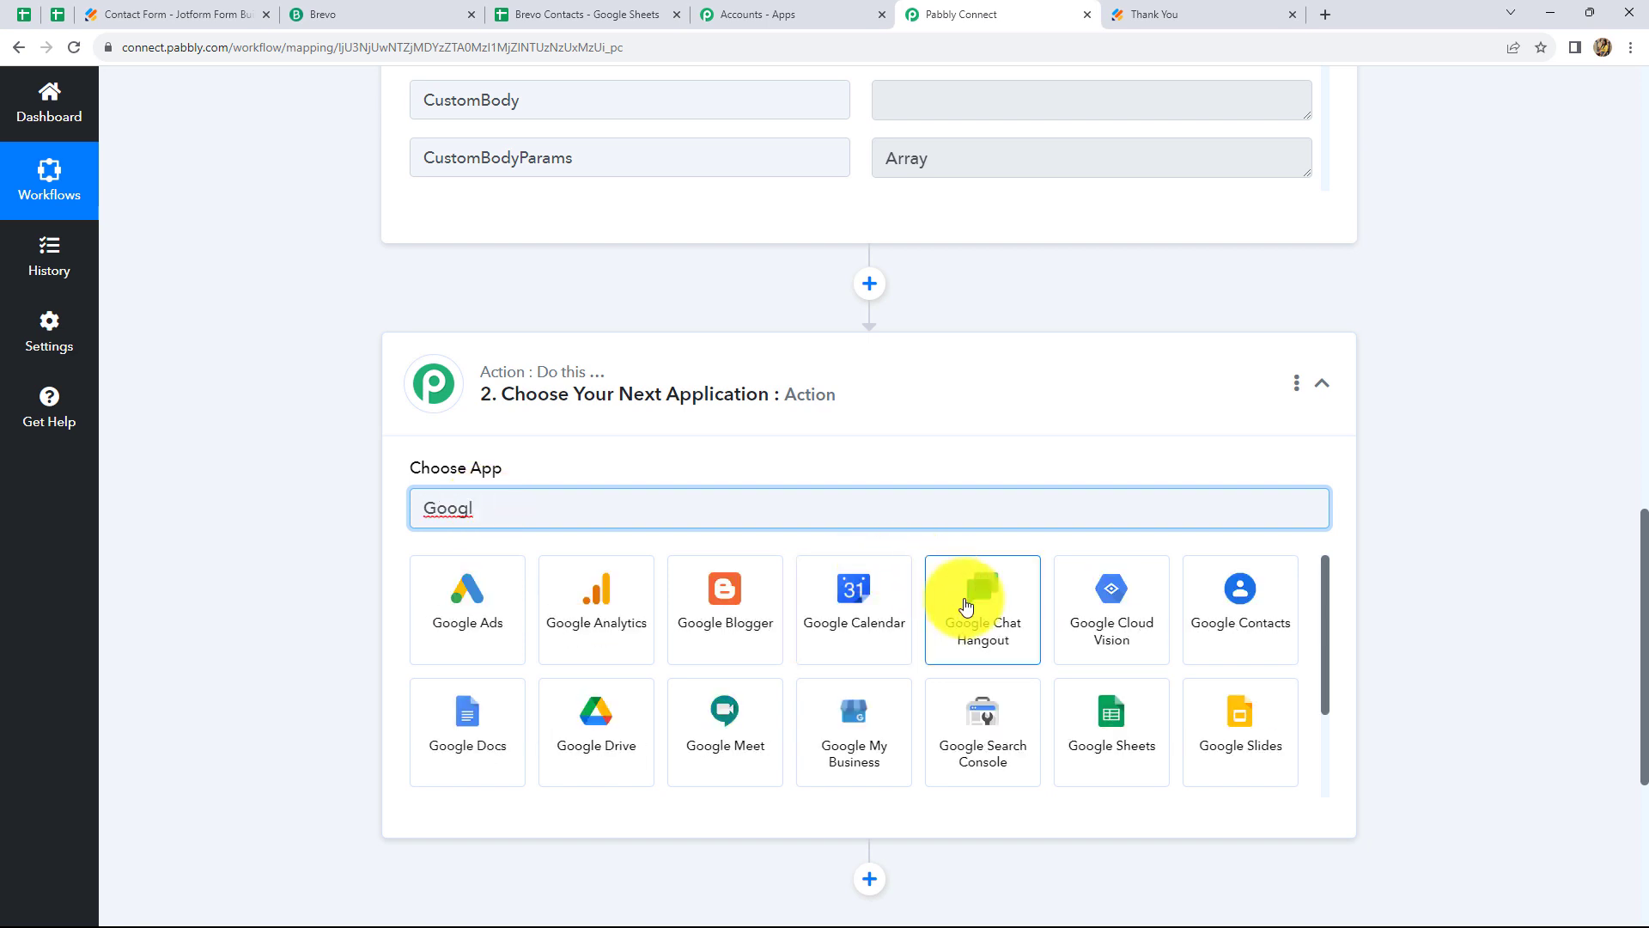
pyautogui.click(1093, 746)
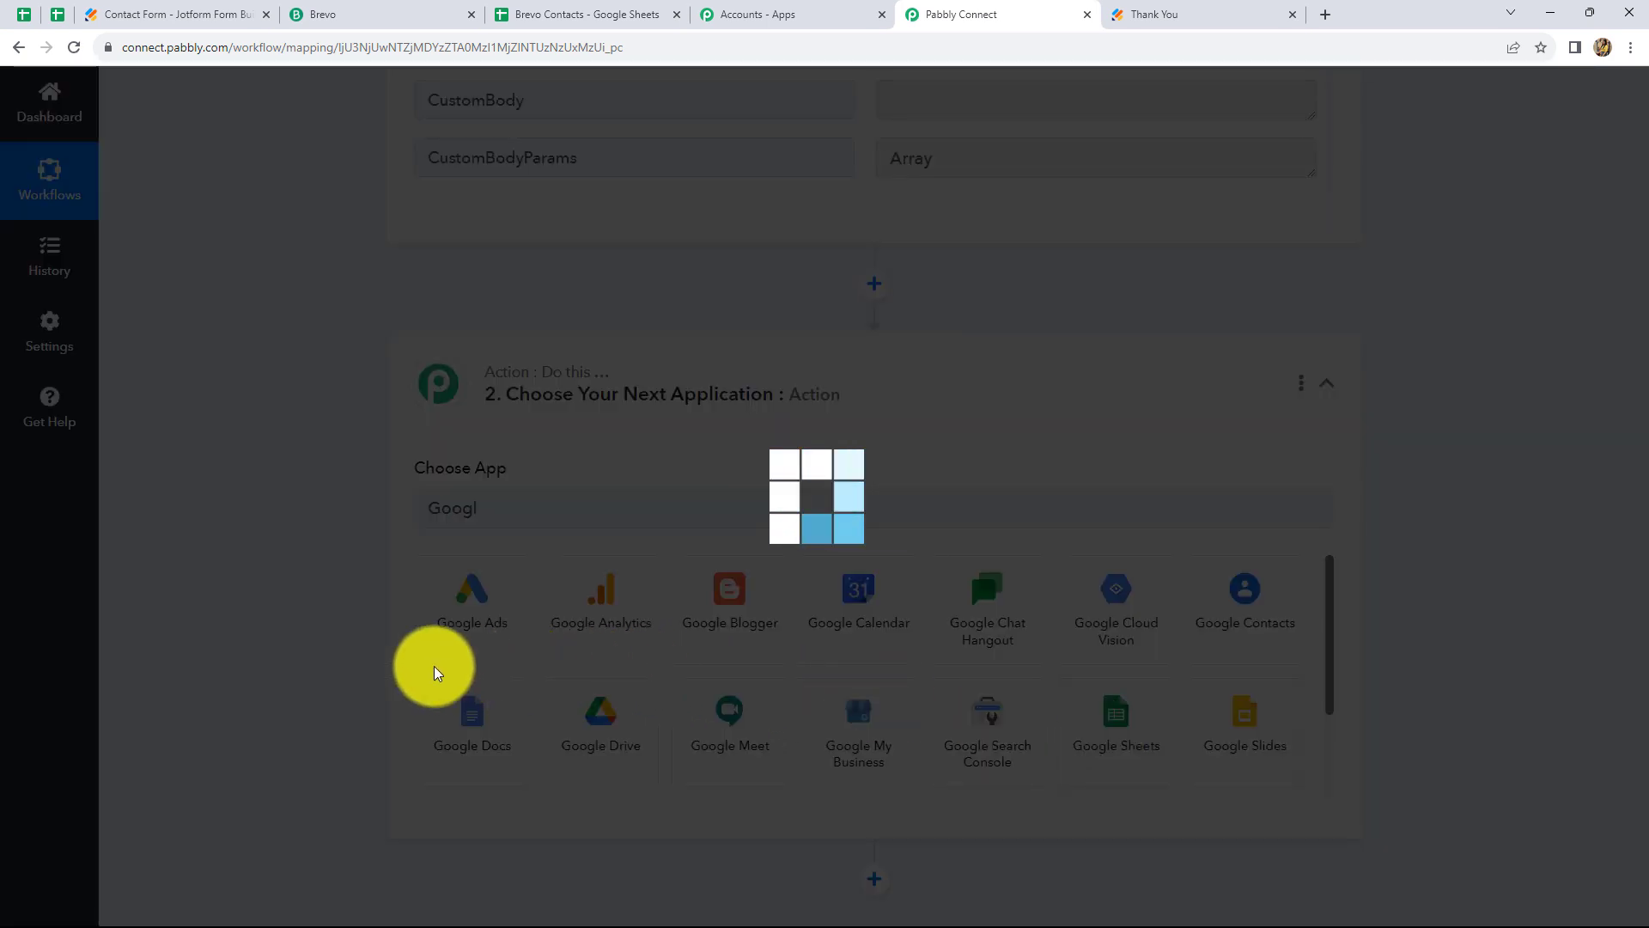
pyautogui.click(459, 592)
pyautogui.click(442, 223)
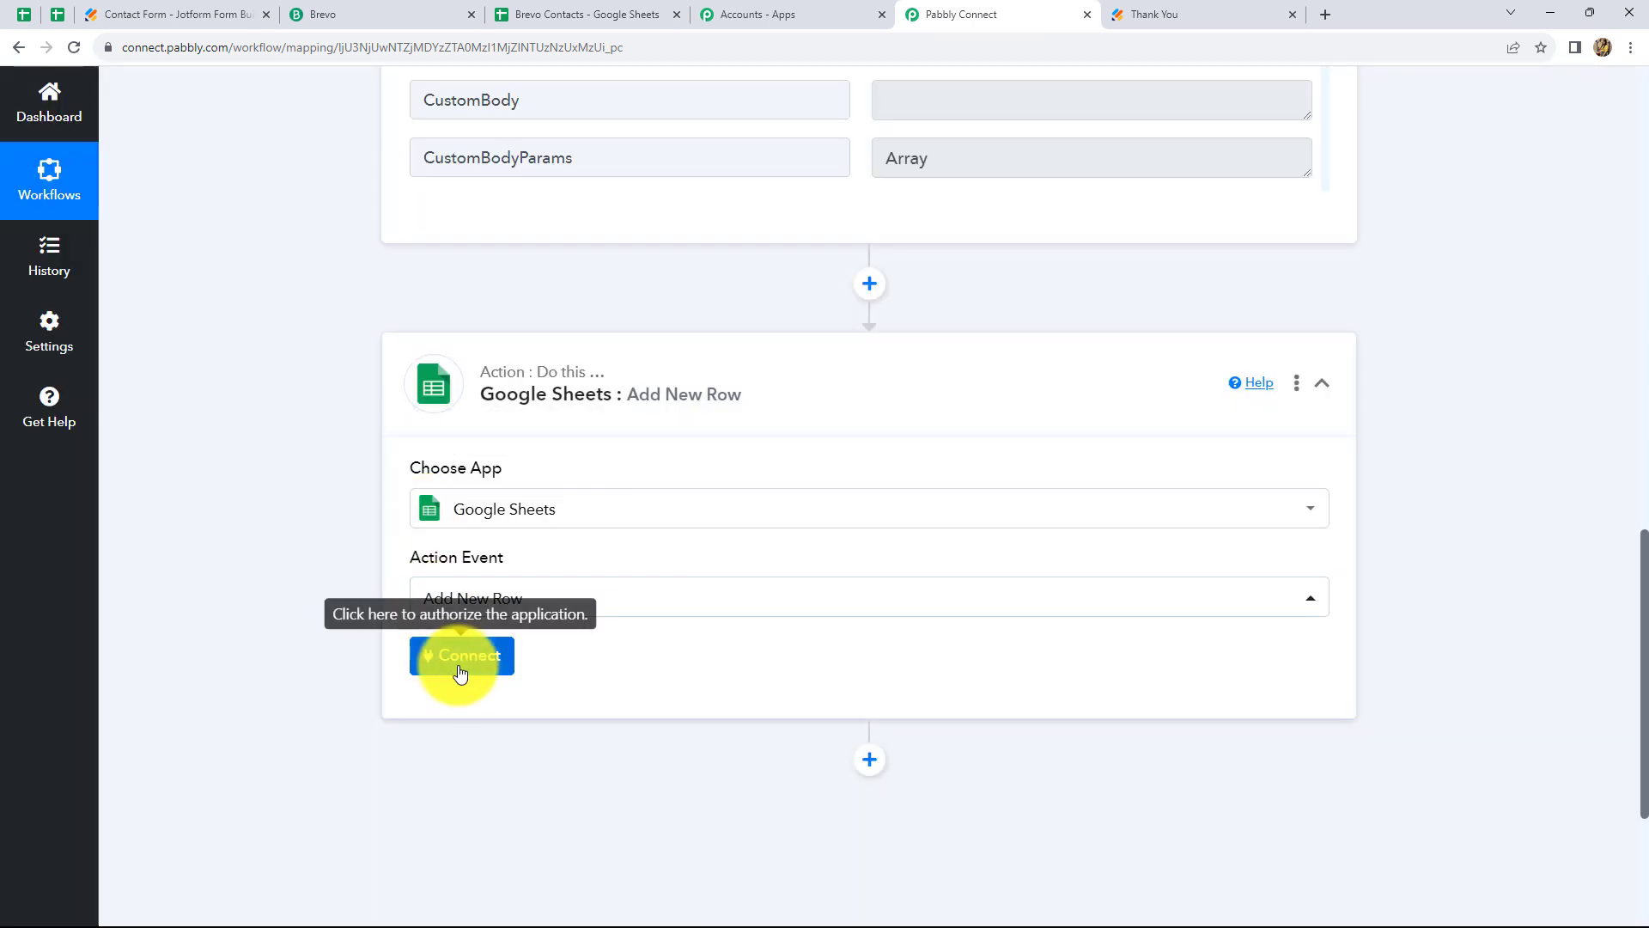
# Add a new Google Sheets connection by signing in with a Google account
pyautogui.click(461, 661)
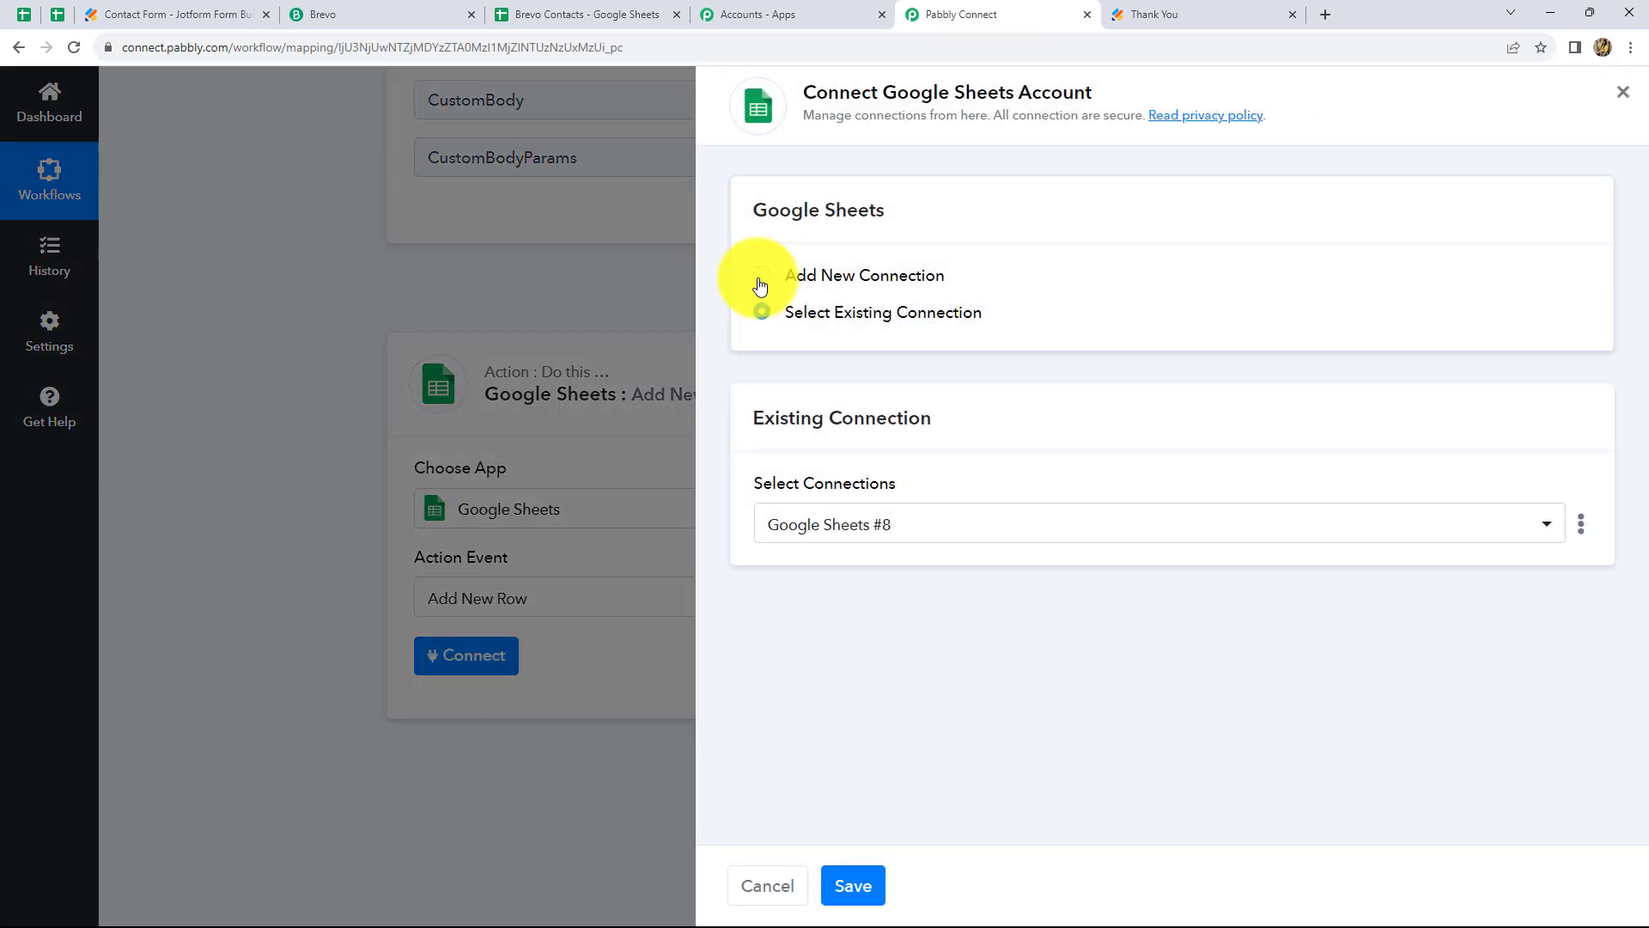
pyautogui.click(760, 284)
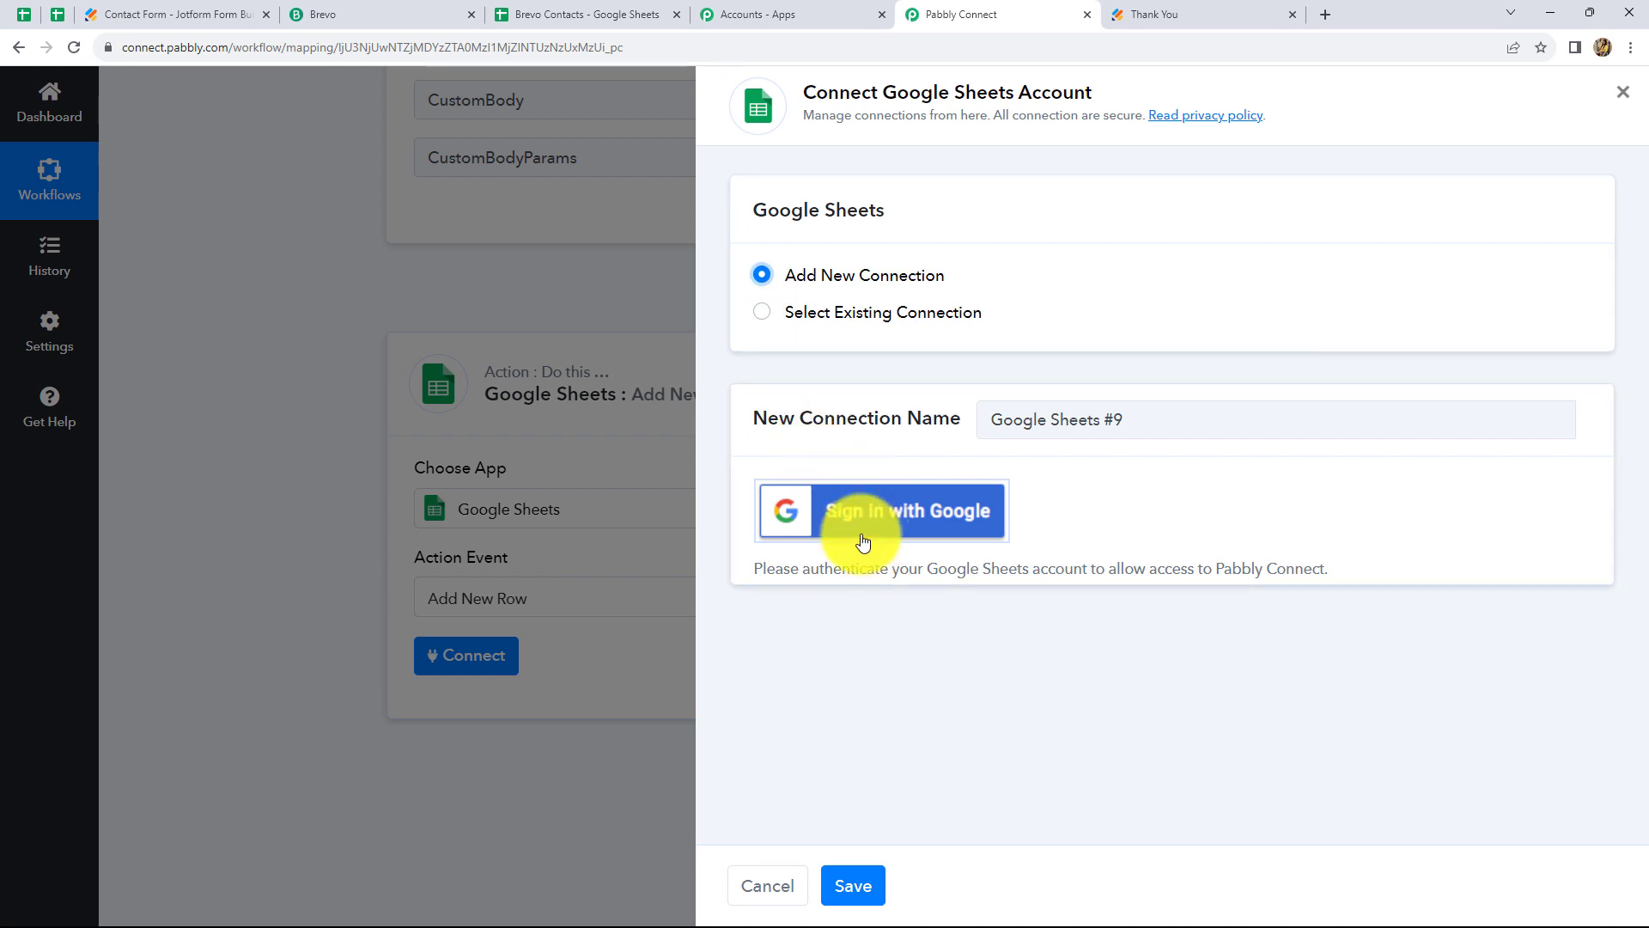
pyautogui.click(831, 523)
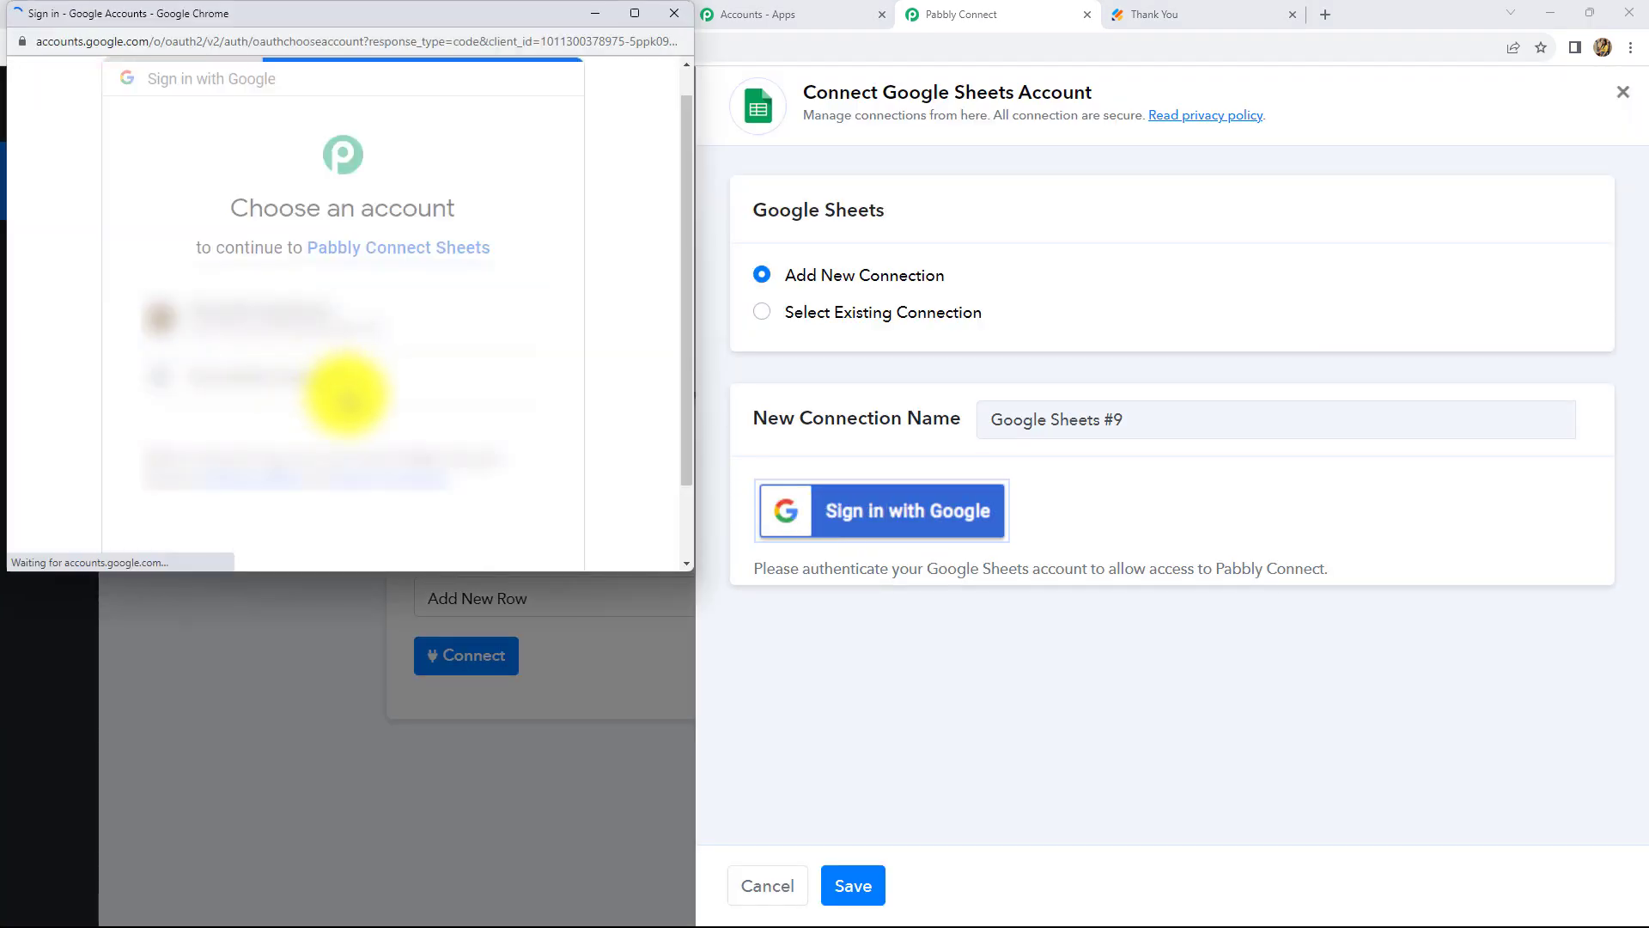
pyautogui.click(348, 391)
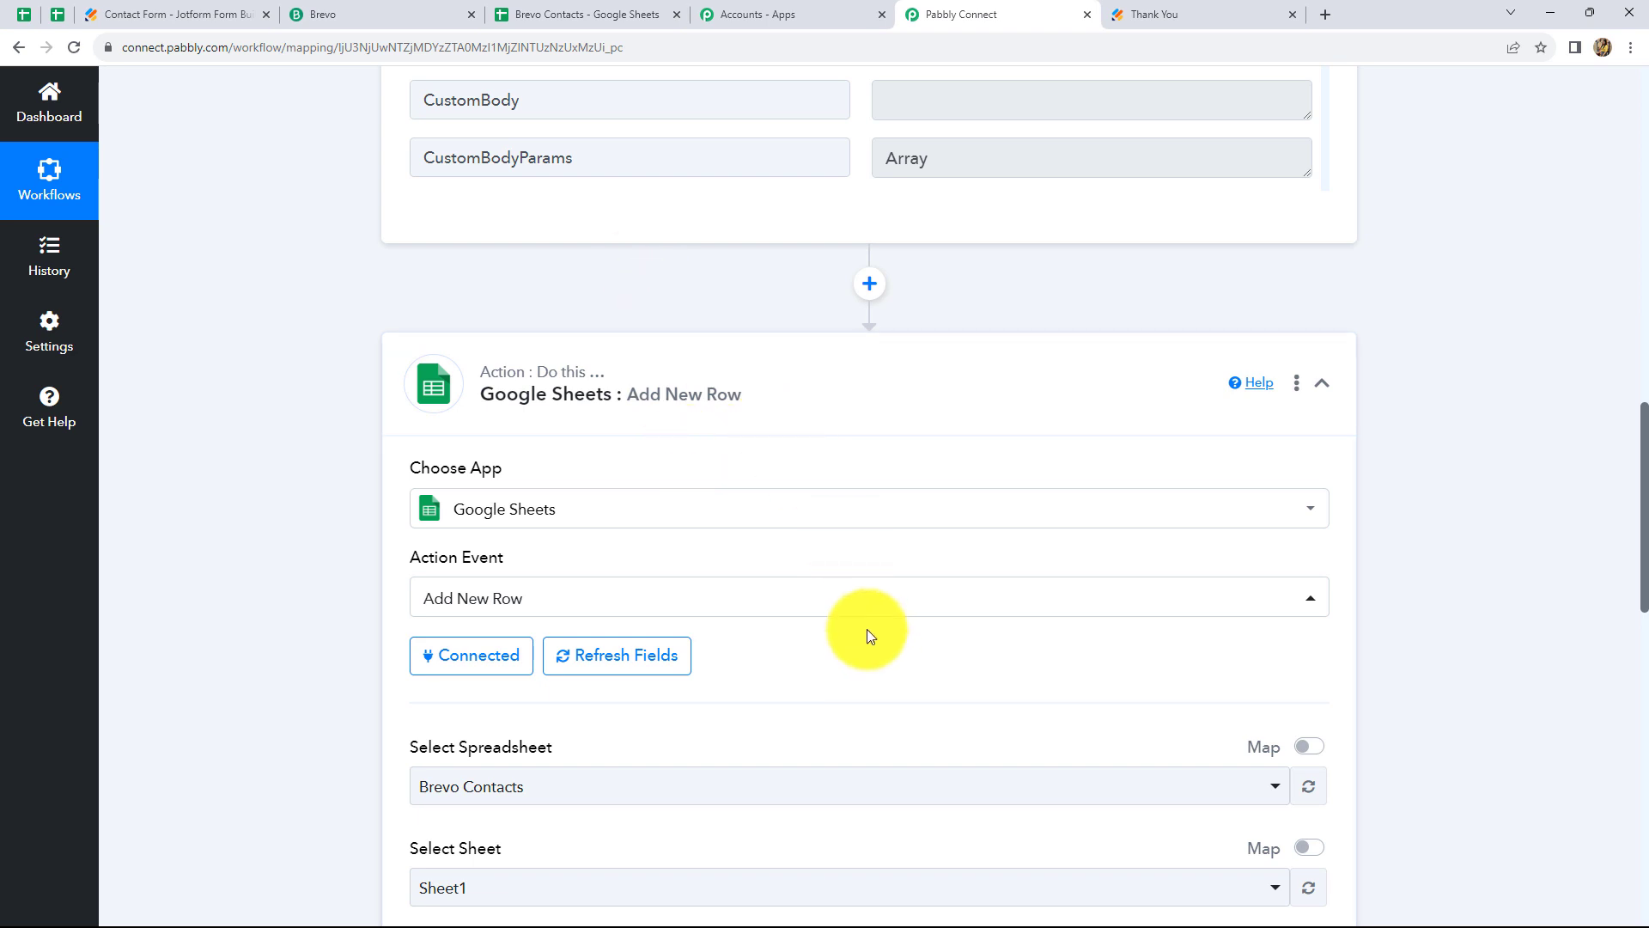
pyautogui.scroll(-3, 867, 636)
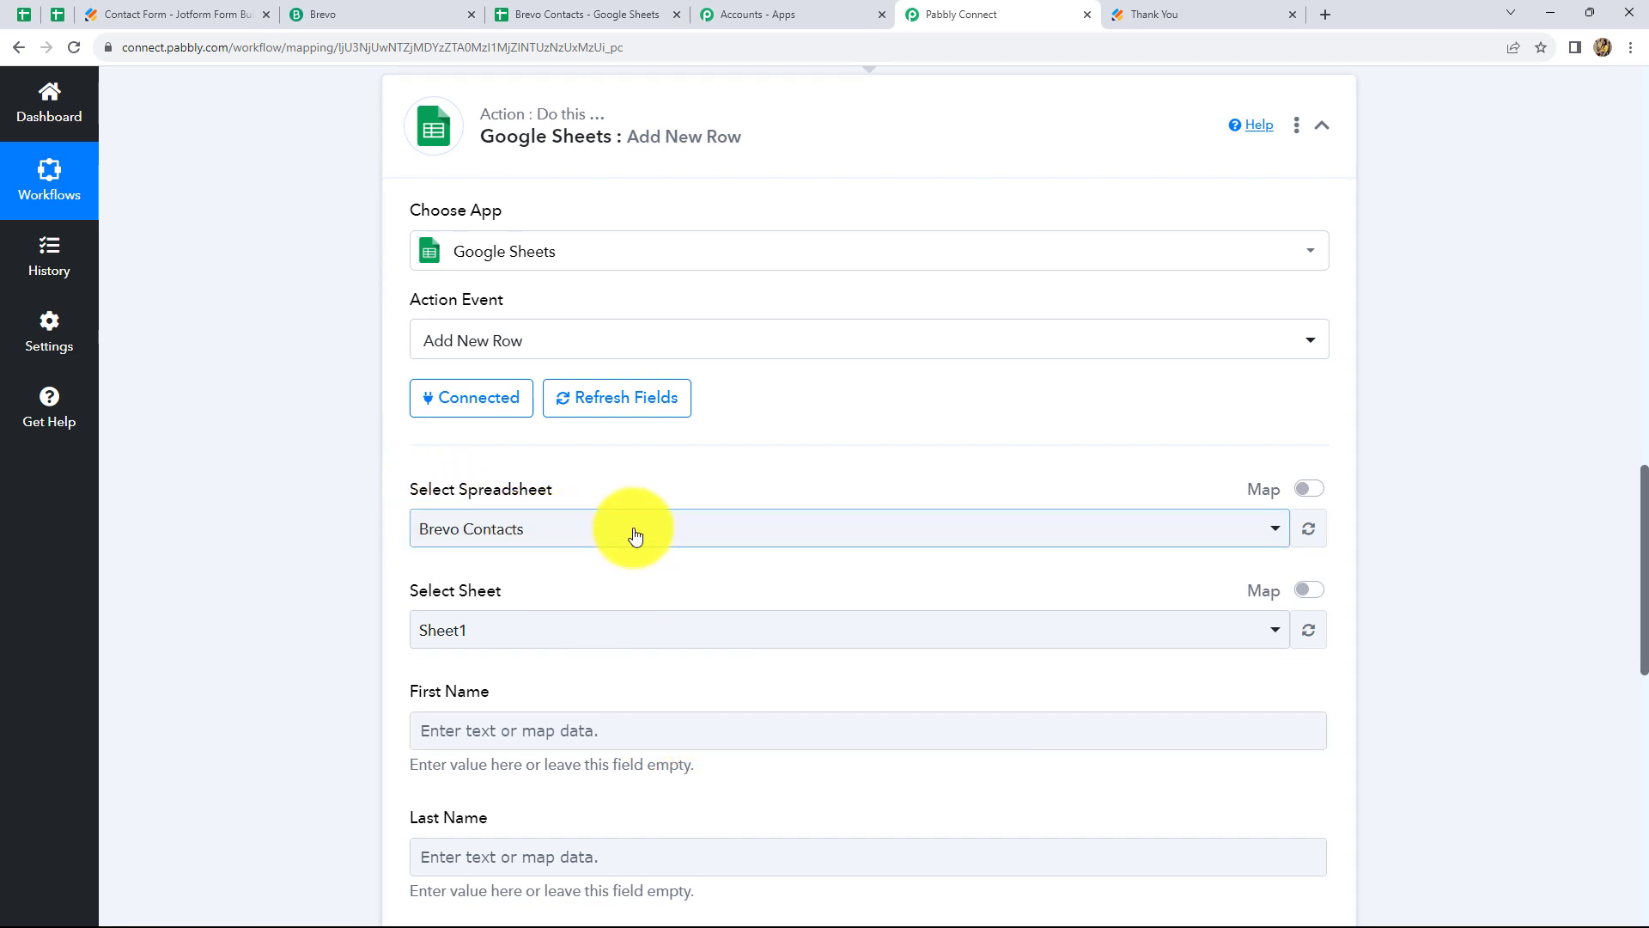
pyautogui.click(546, 14)
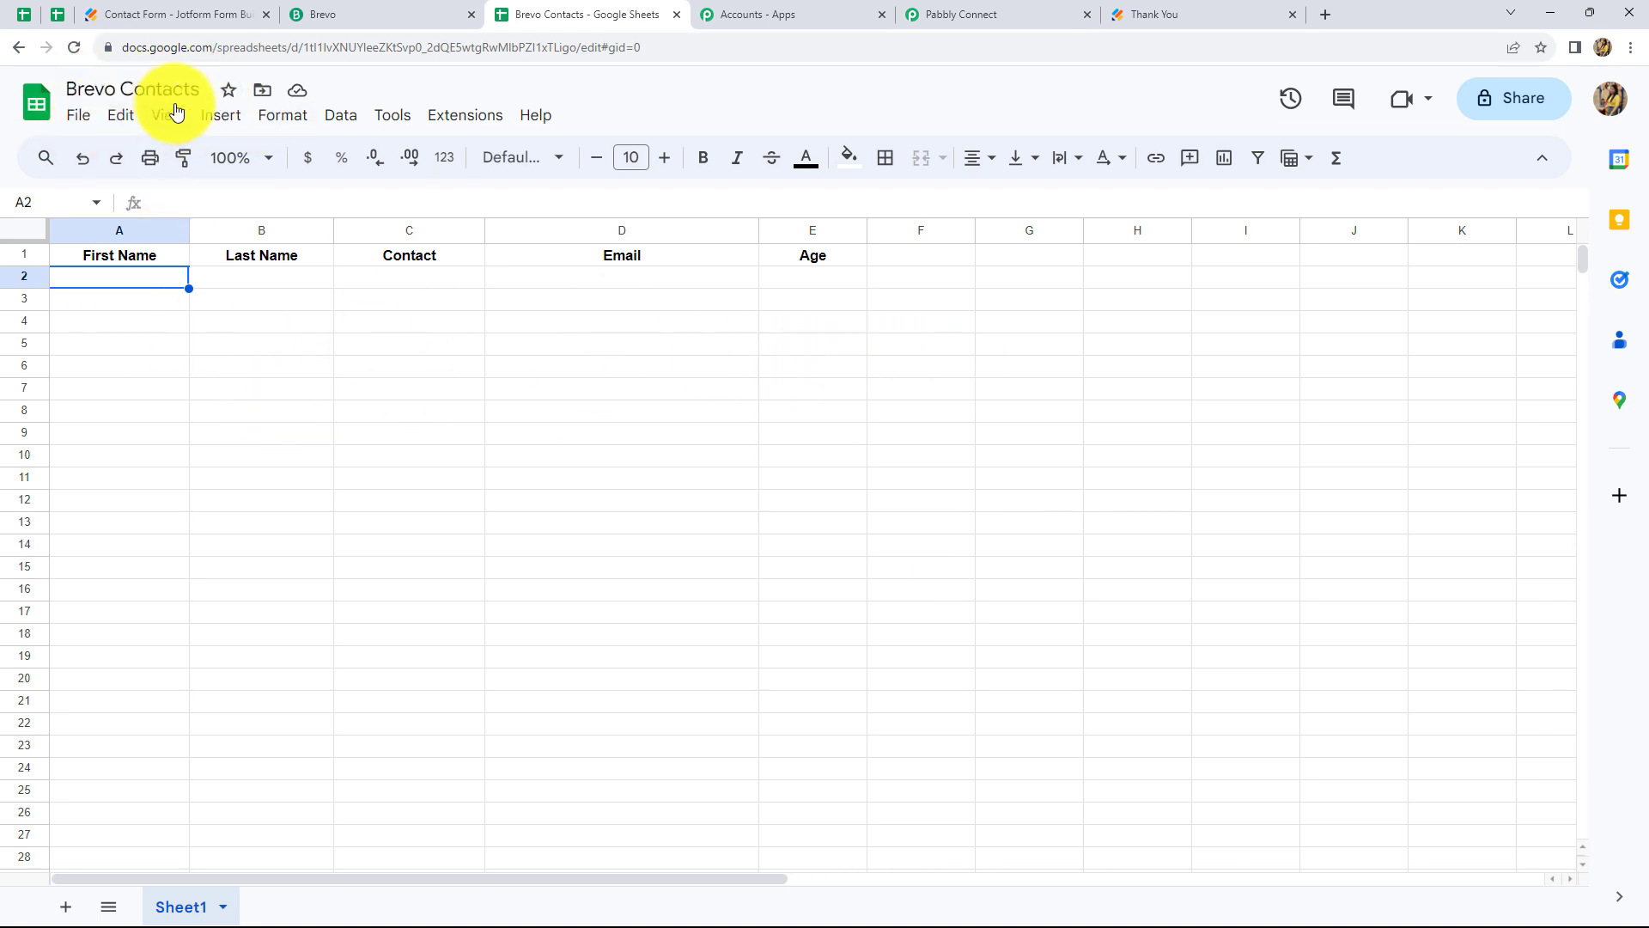
pyautogui.click(962, 13)
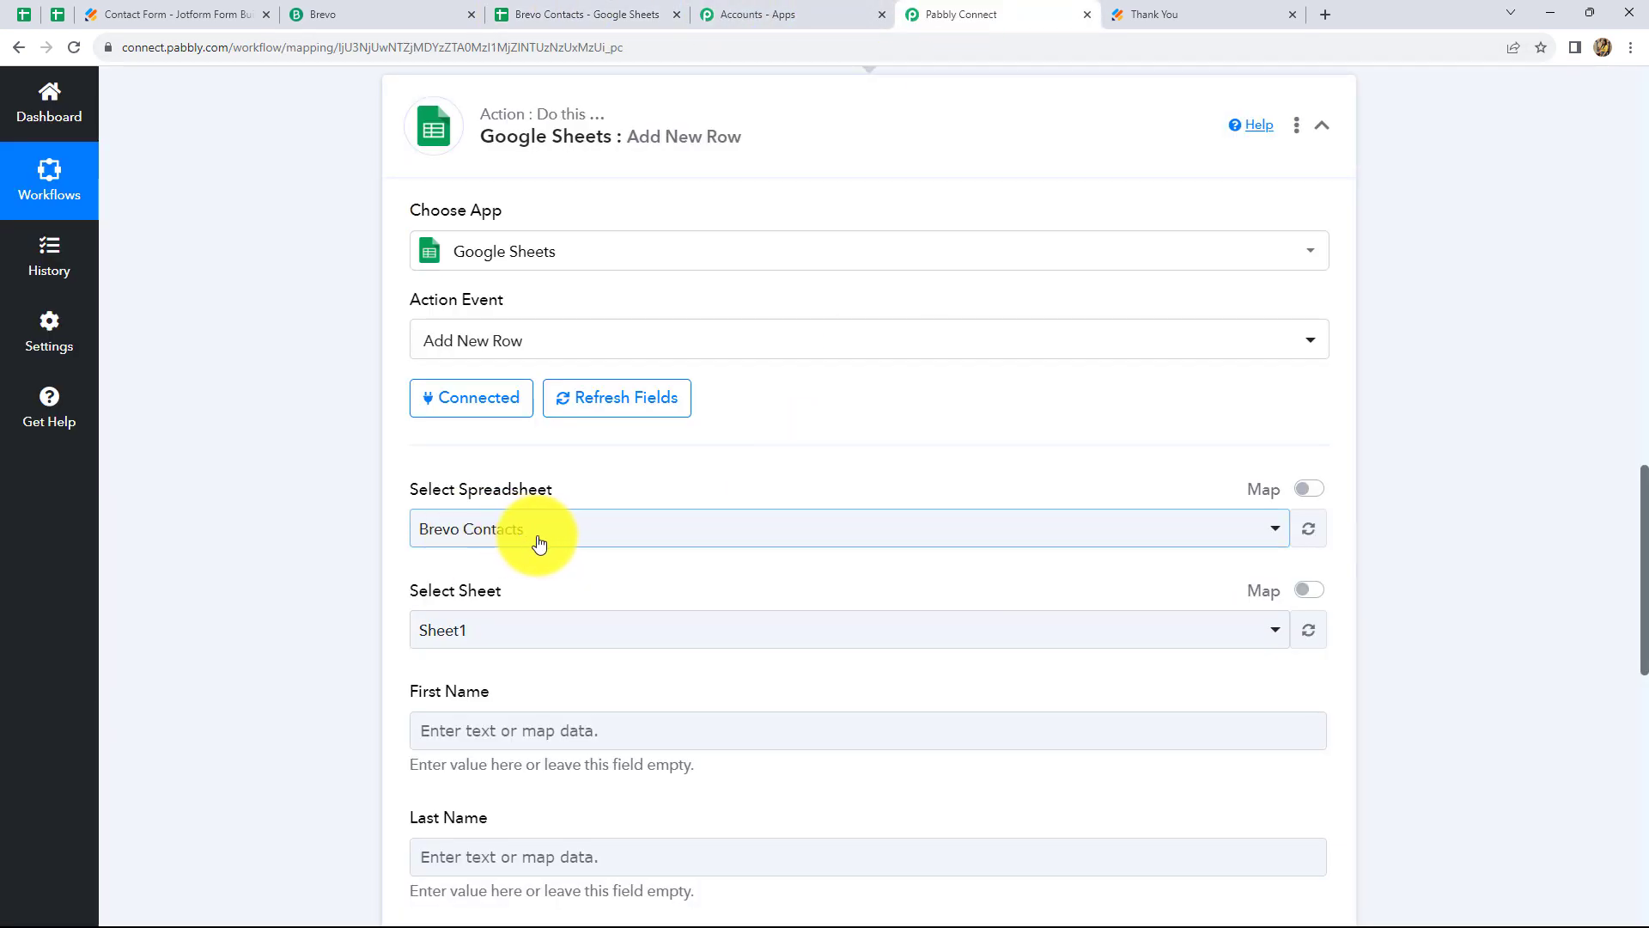
pyautogui.scroll(-2, 590, 589)
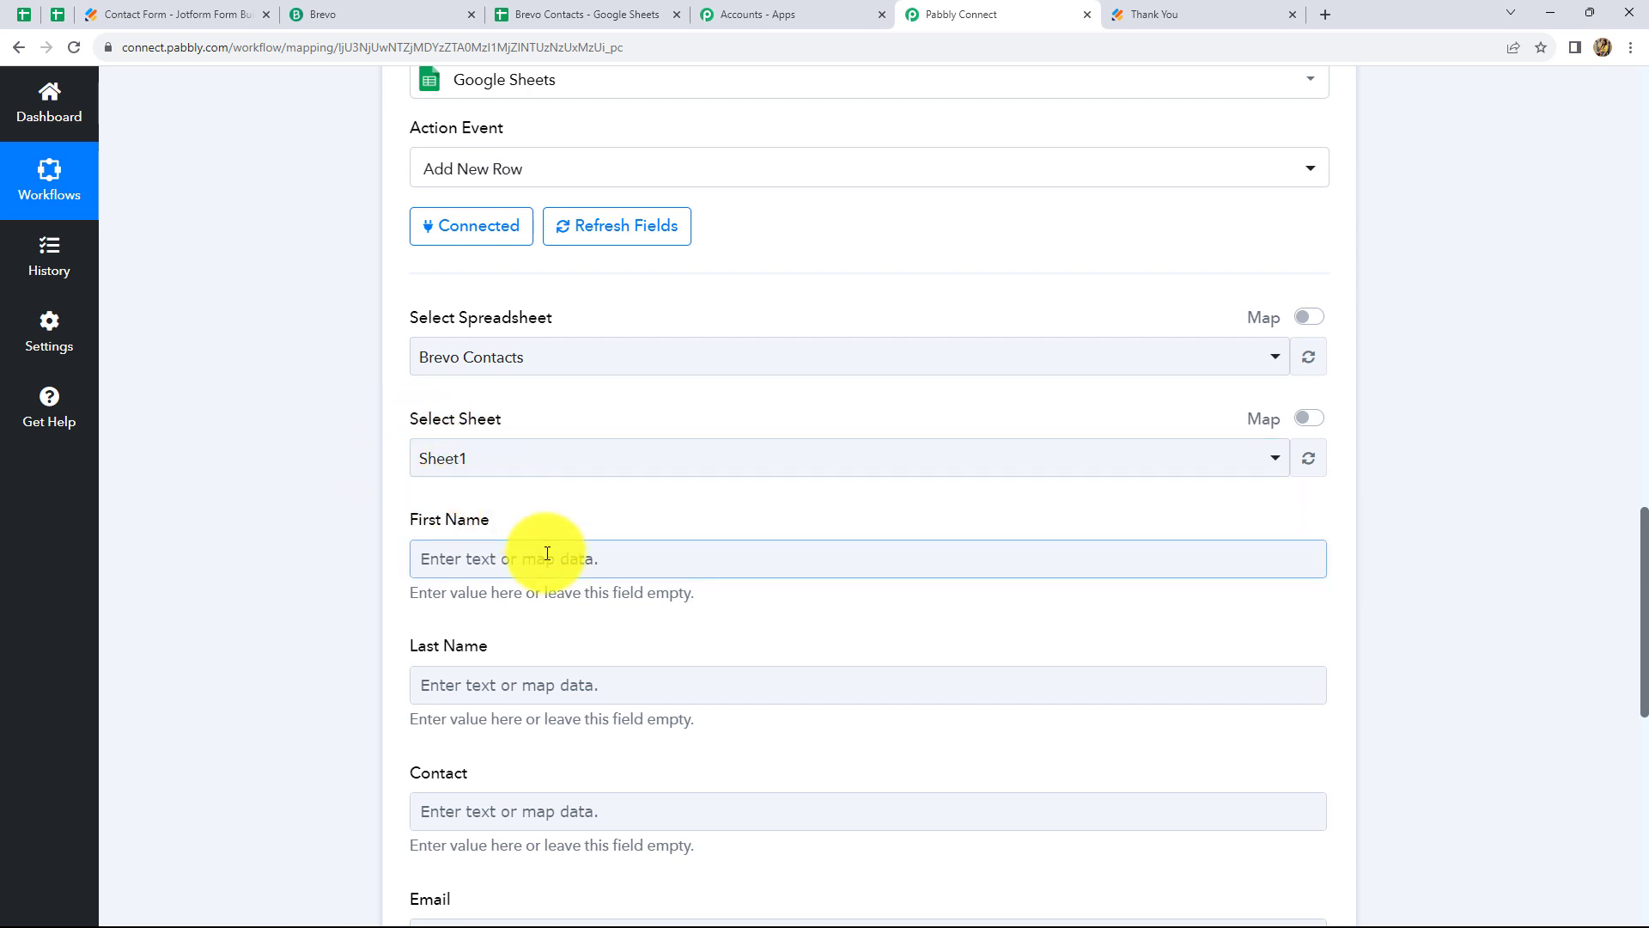
pyautogui.scroll(-2, 541, 553)
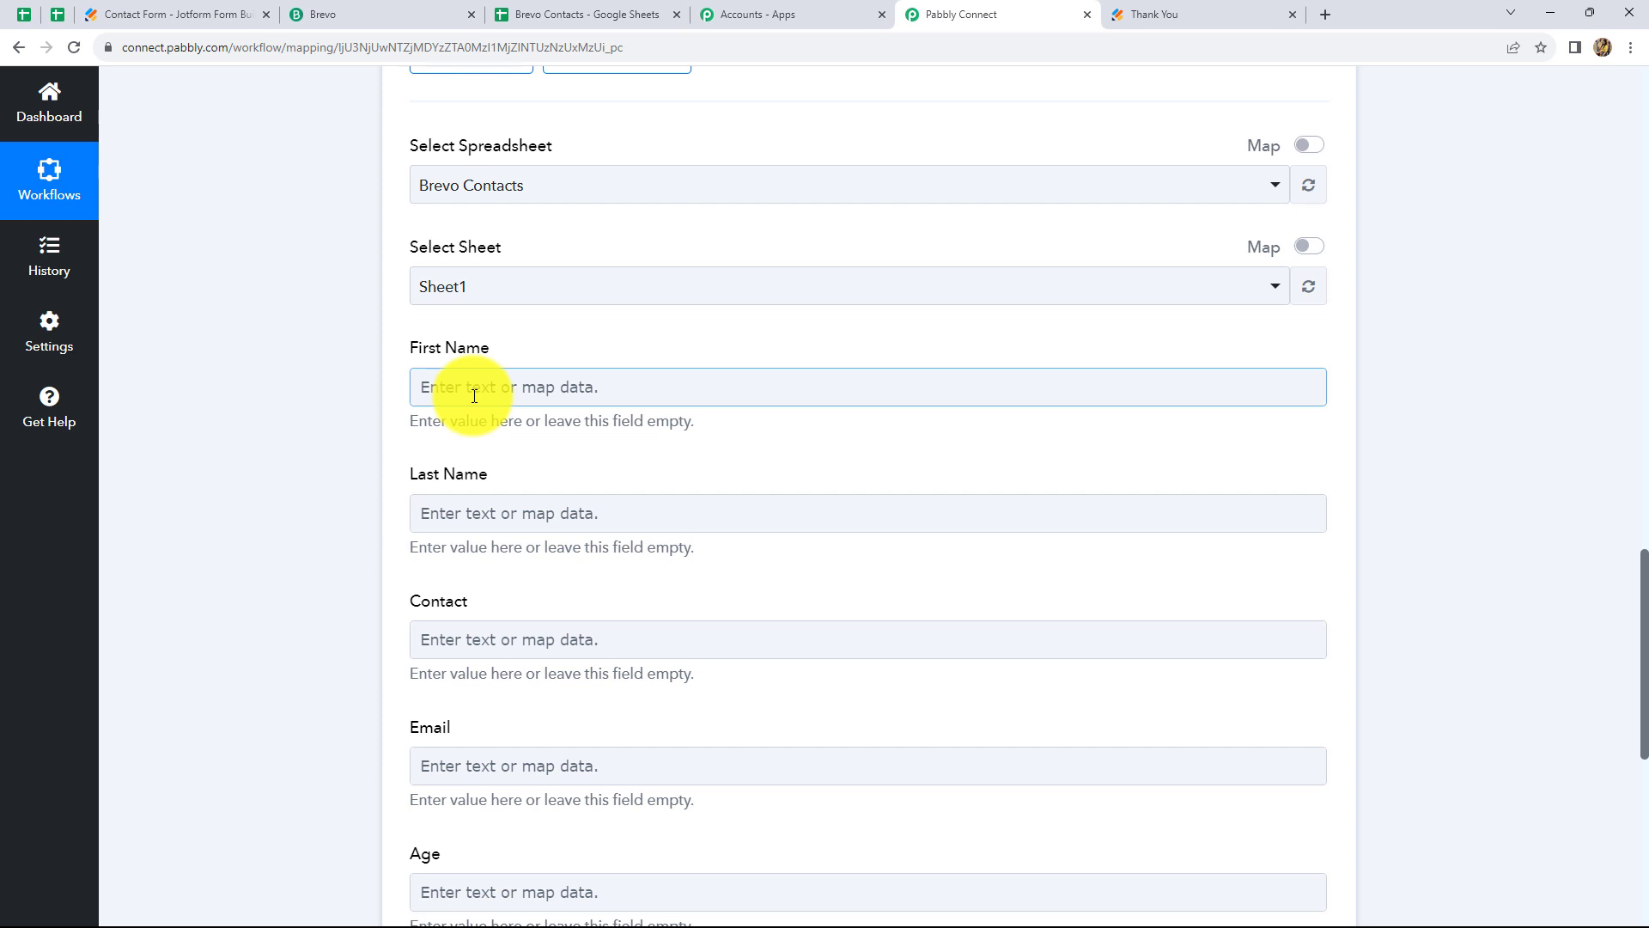
pyautogui.scroll(8, 471, 395)
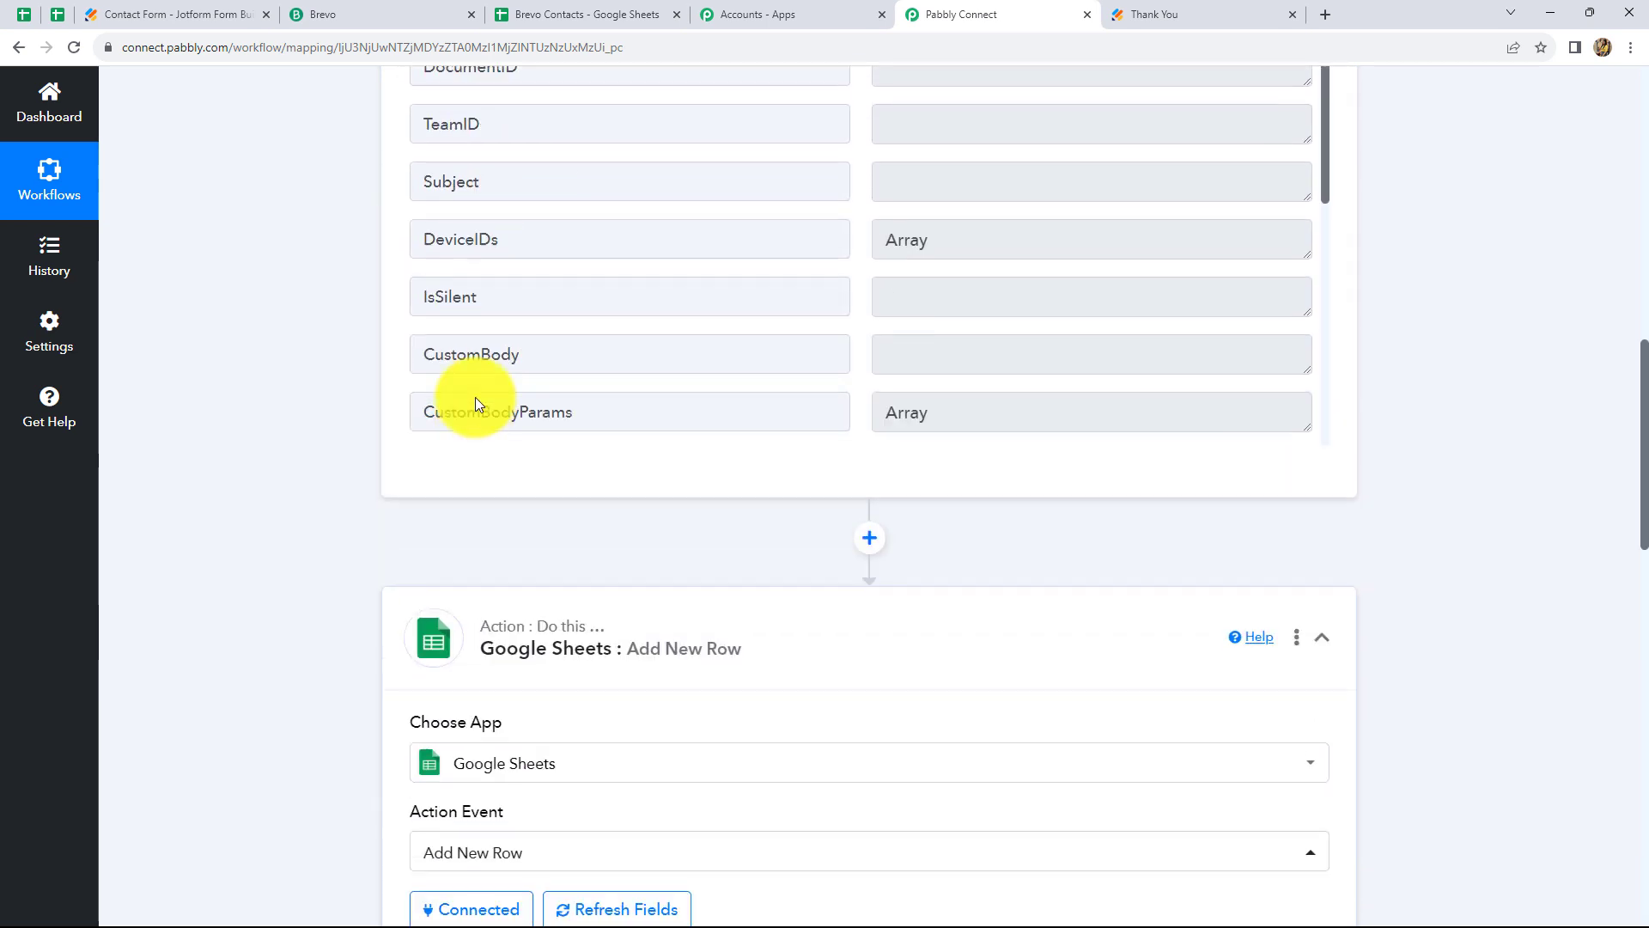
pyautogui.scroll(-7, 475, 397)
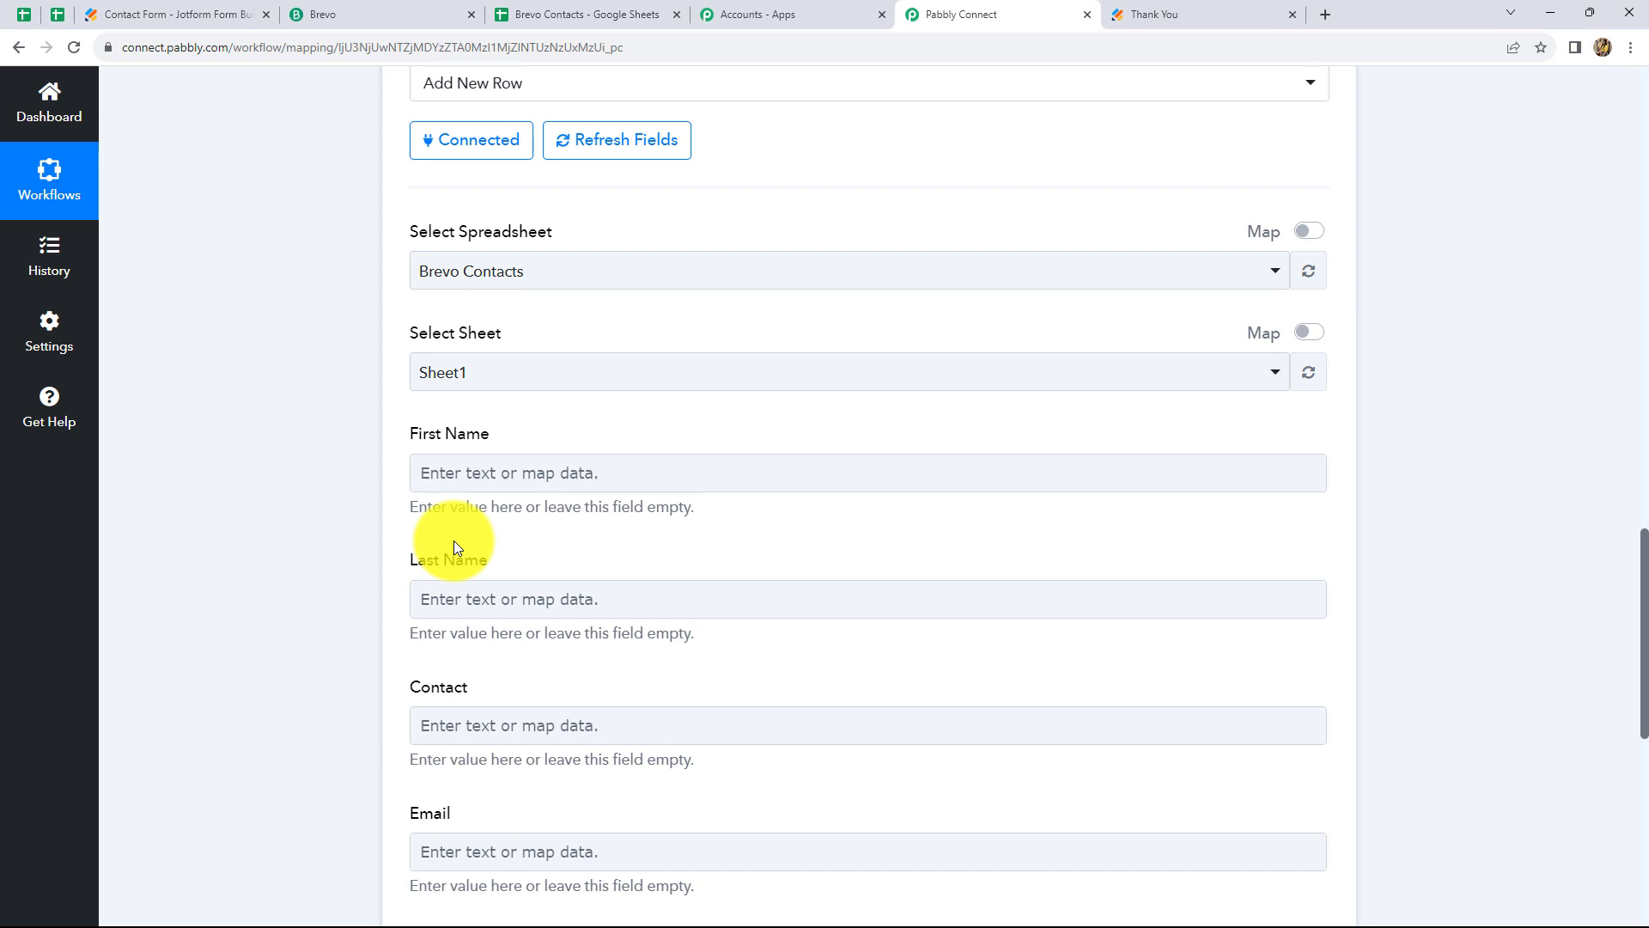
pyautogui.click(553, 479)
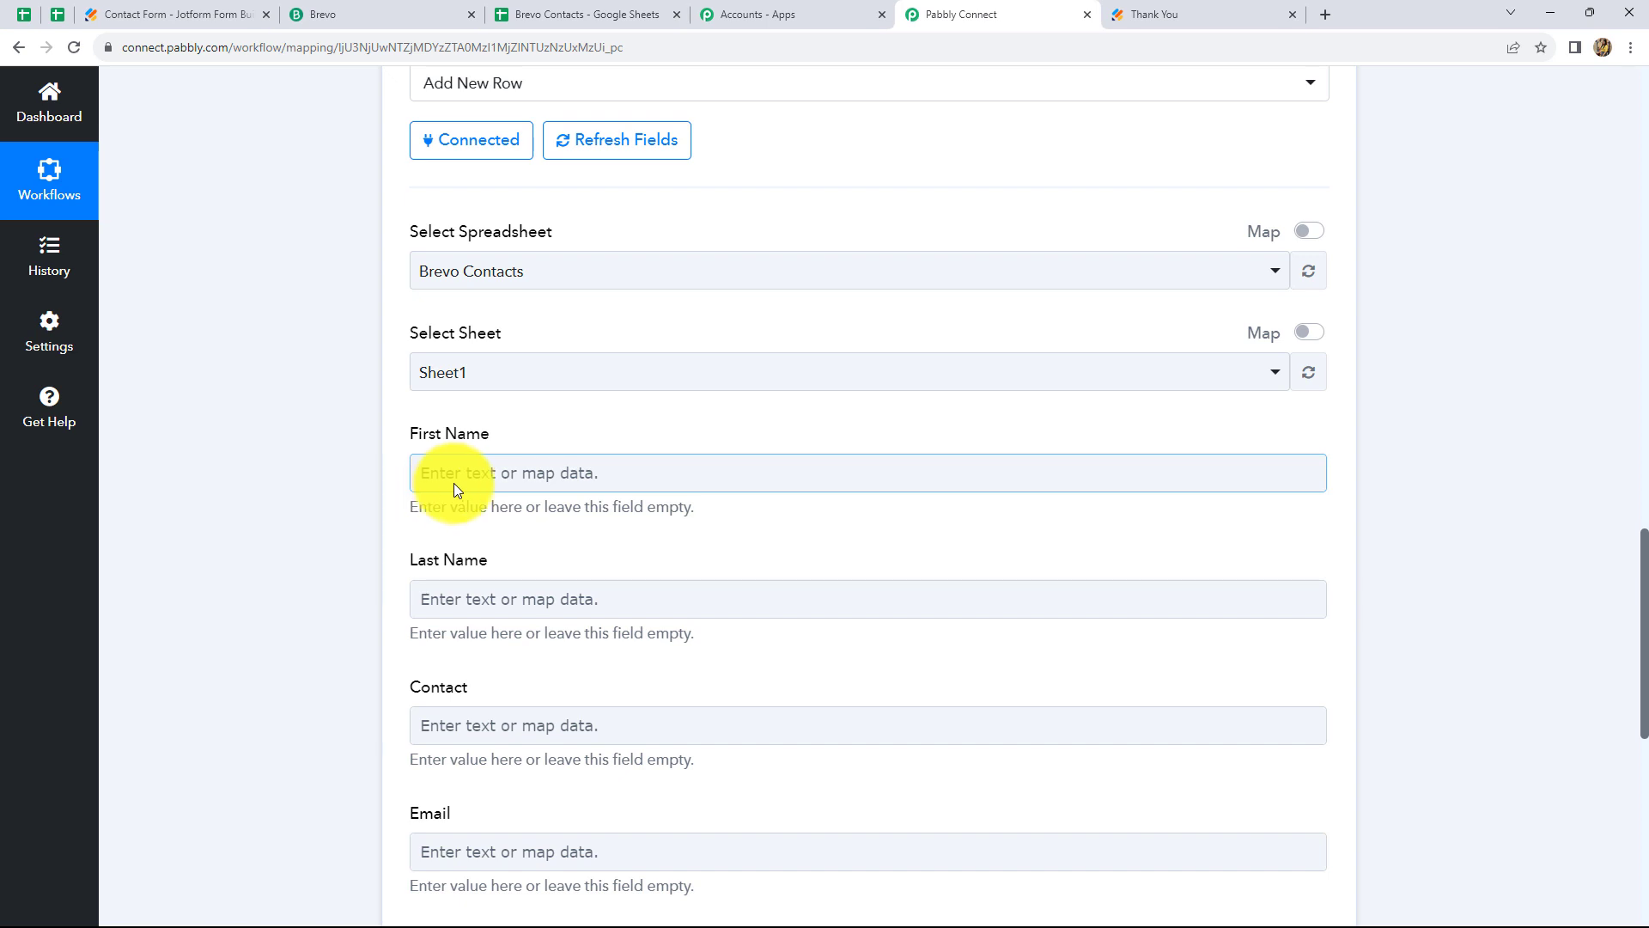
# Map the webhook's RawRequest Q3 Name First into the row's First Name field
pyautogui.click(475, 482)
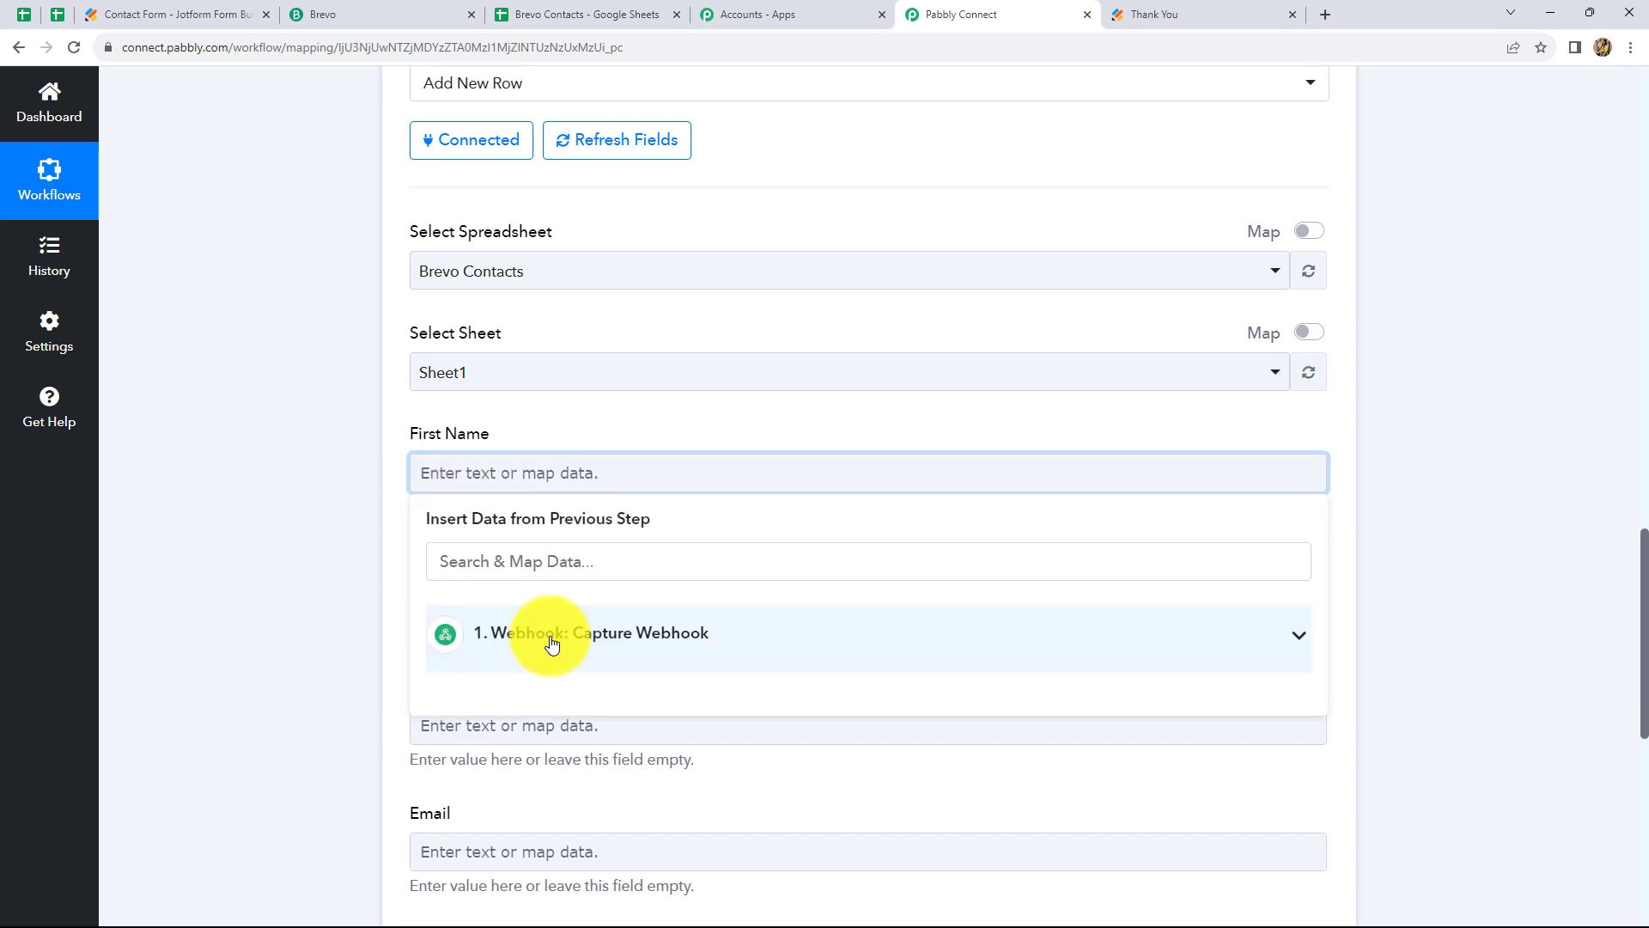
pyautogui.click(552, 644)
pyautogui.scroll(-2, 704, 753)
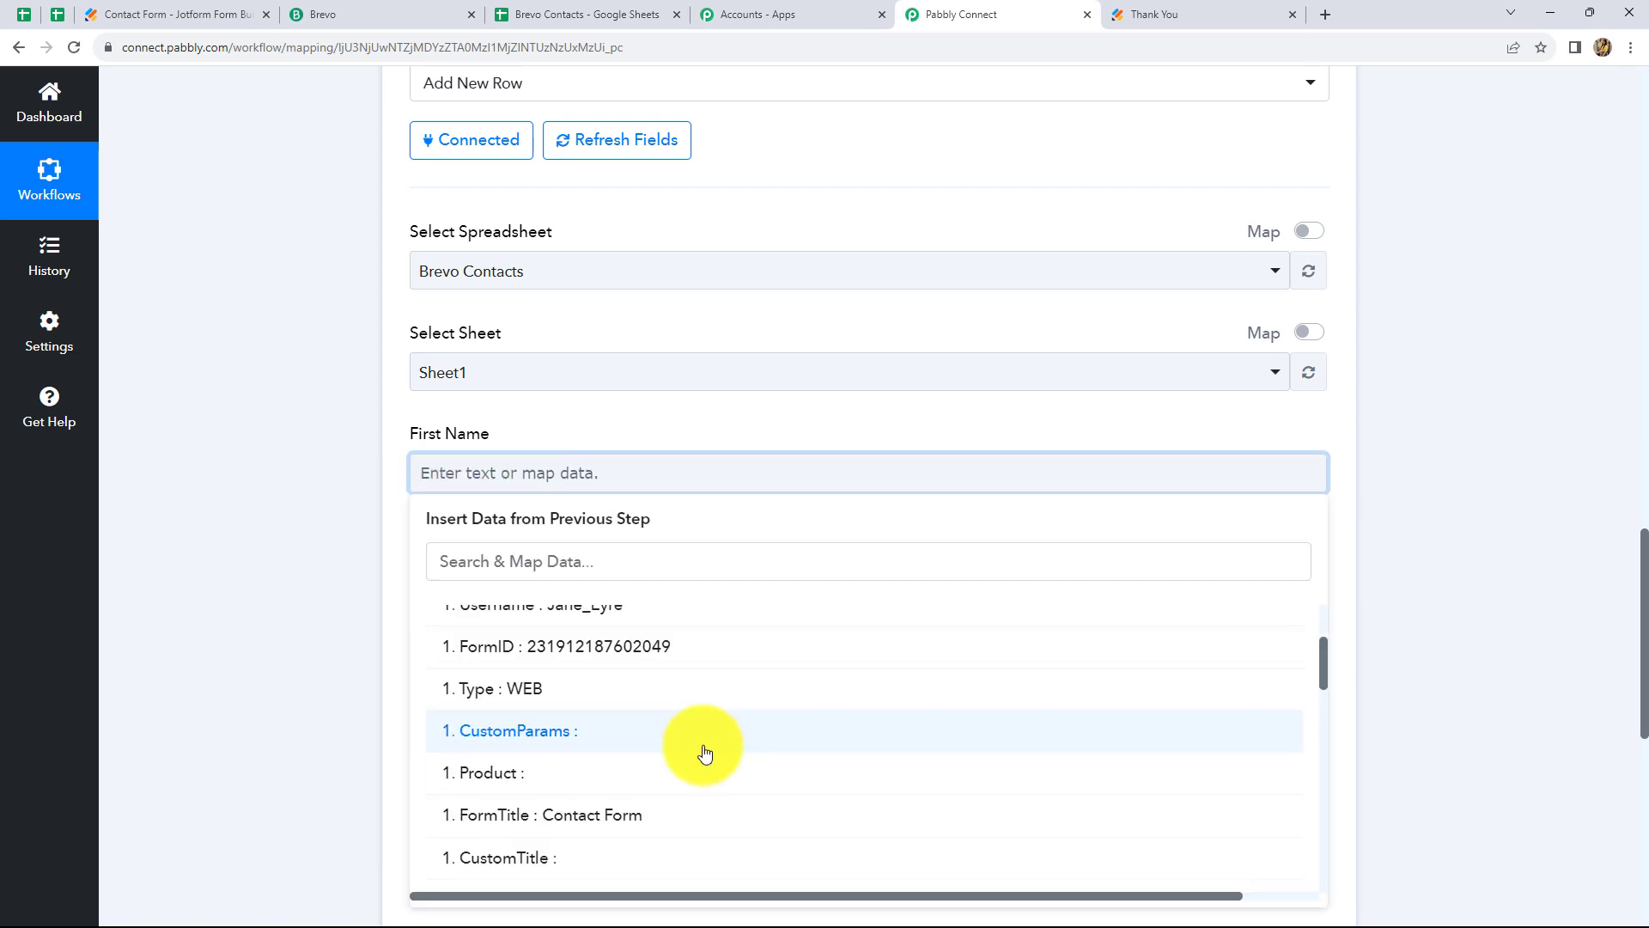
pyautogui.scroll(-3, 702, 754)
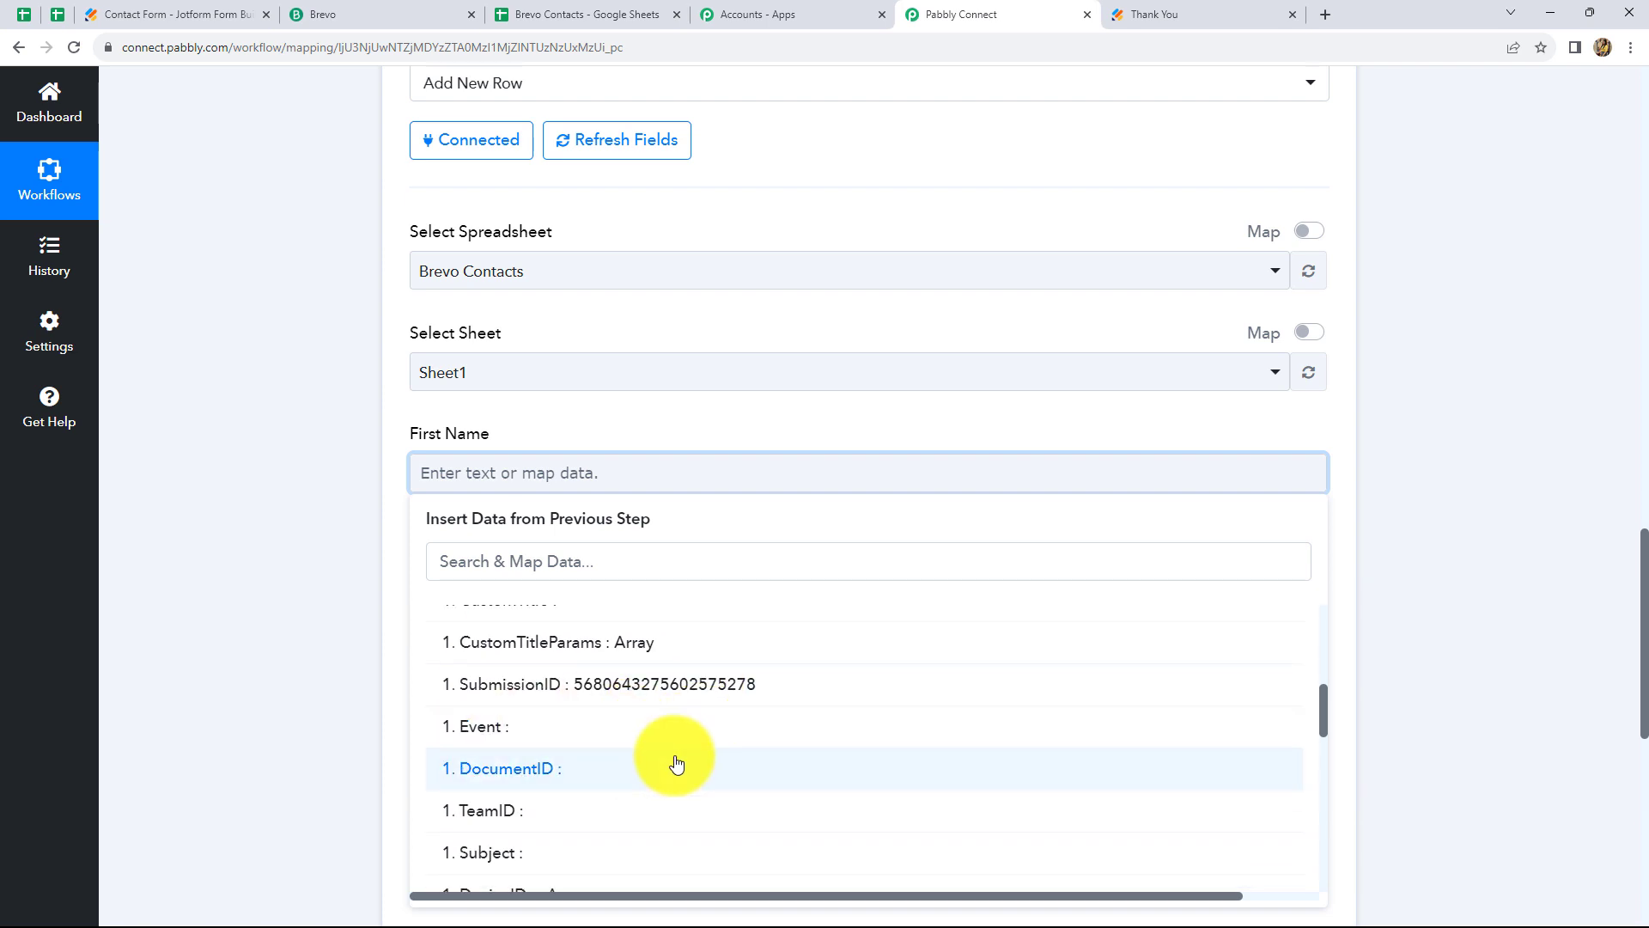
pyautogui.scroll(-1, 675, 762)
pyautogui.scroll(-6, 676, 762)
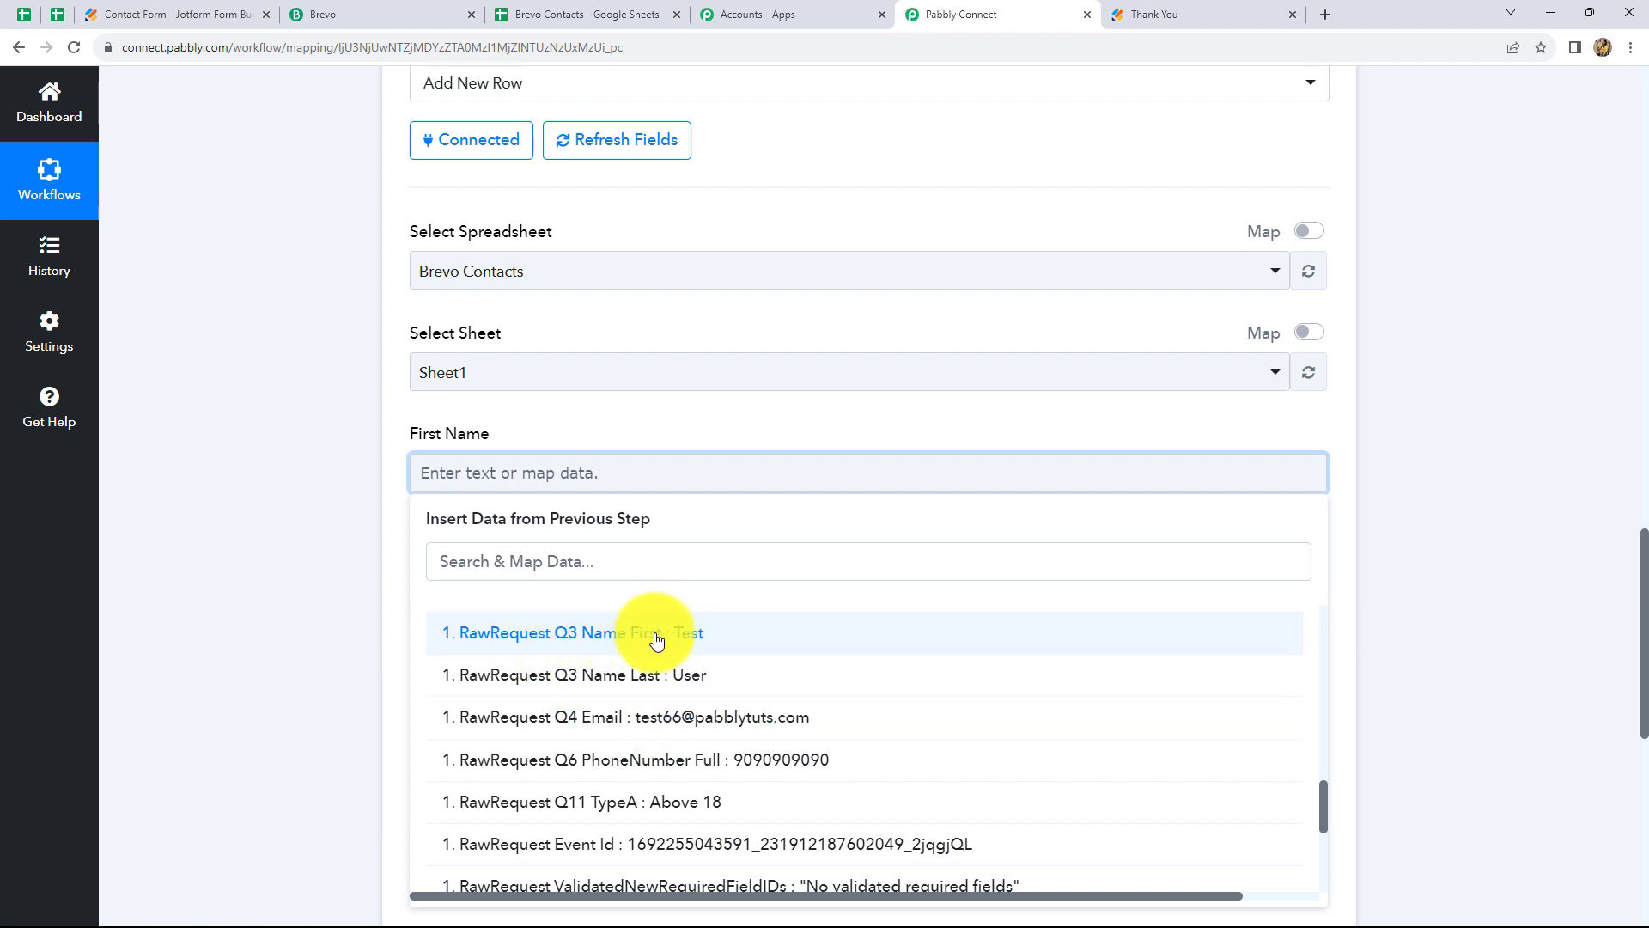
pyautogui.click(690, 634)
pyautogui.click(1468, 452)
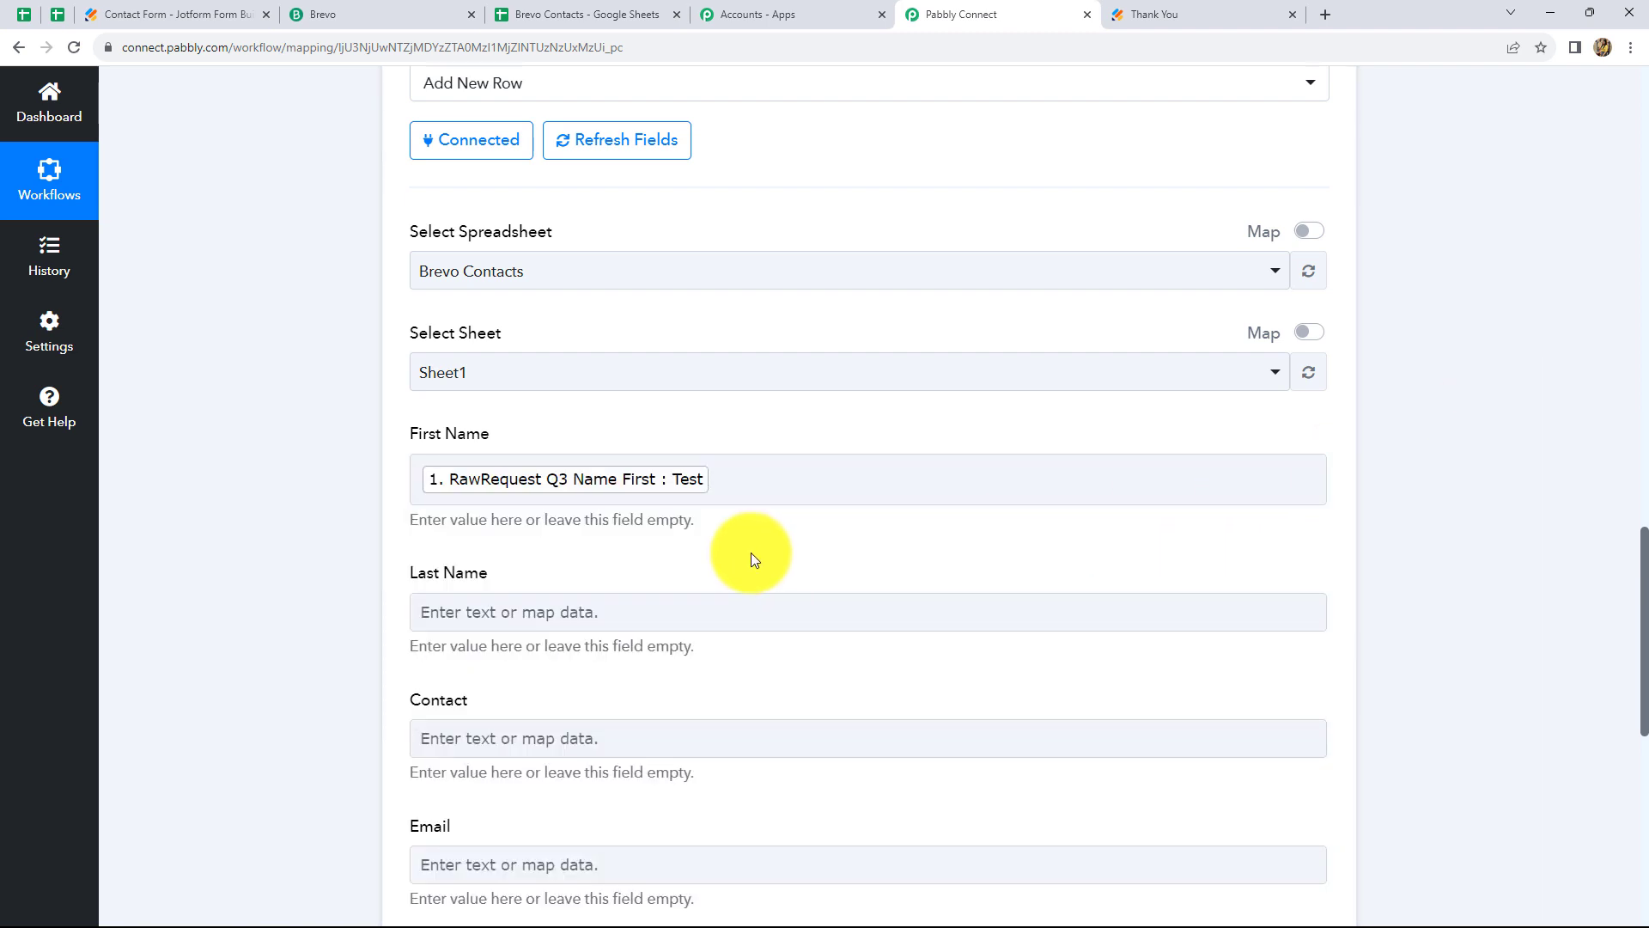
pyautogui.scroll(-2, 739, 541)
pyautogui.scroll(-1, 688, 492)
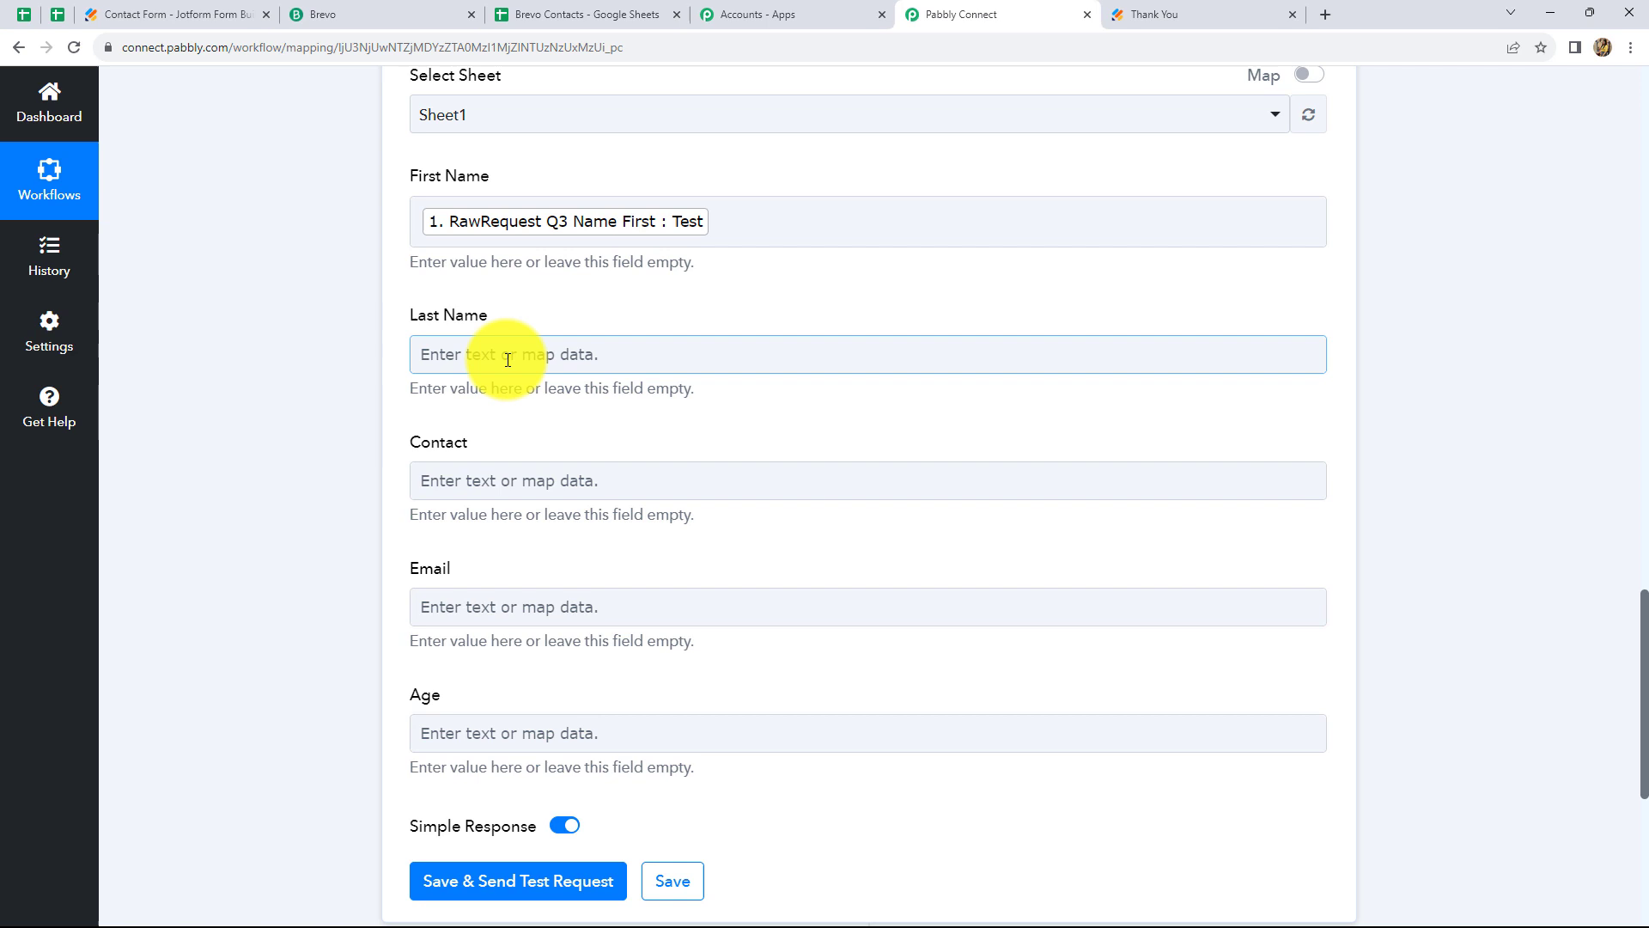
# Map Q3 Name Last into Last Name and Q6 PhoneNumber into Contact
pyautogui.click(558, 353)
pyautogui.click(570, 515)
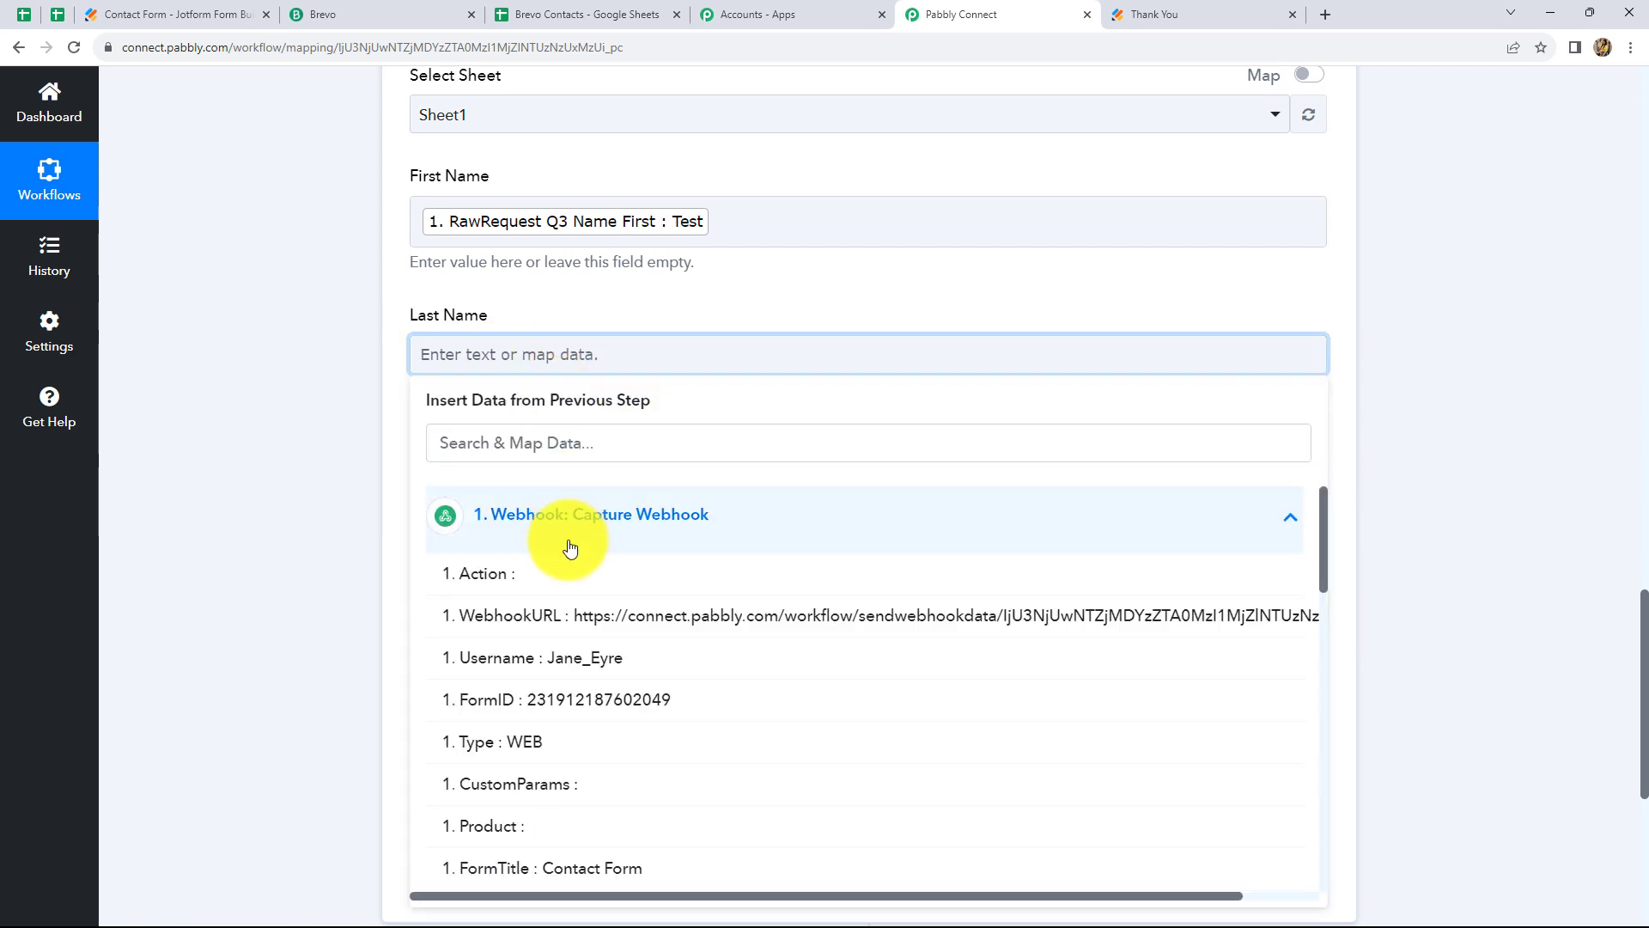
pyautogui.scroll(-5, 661, 730)
pyautogui.click(660, 730)
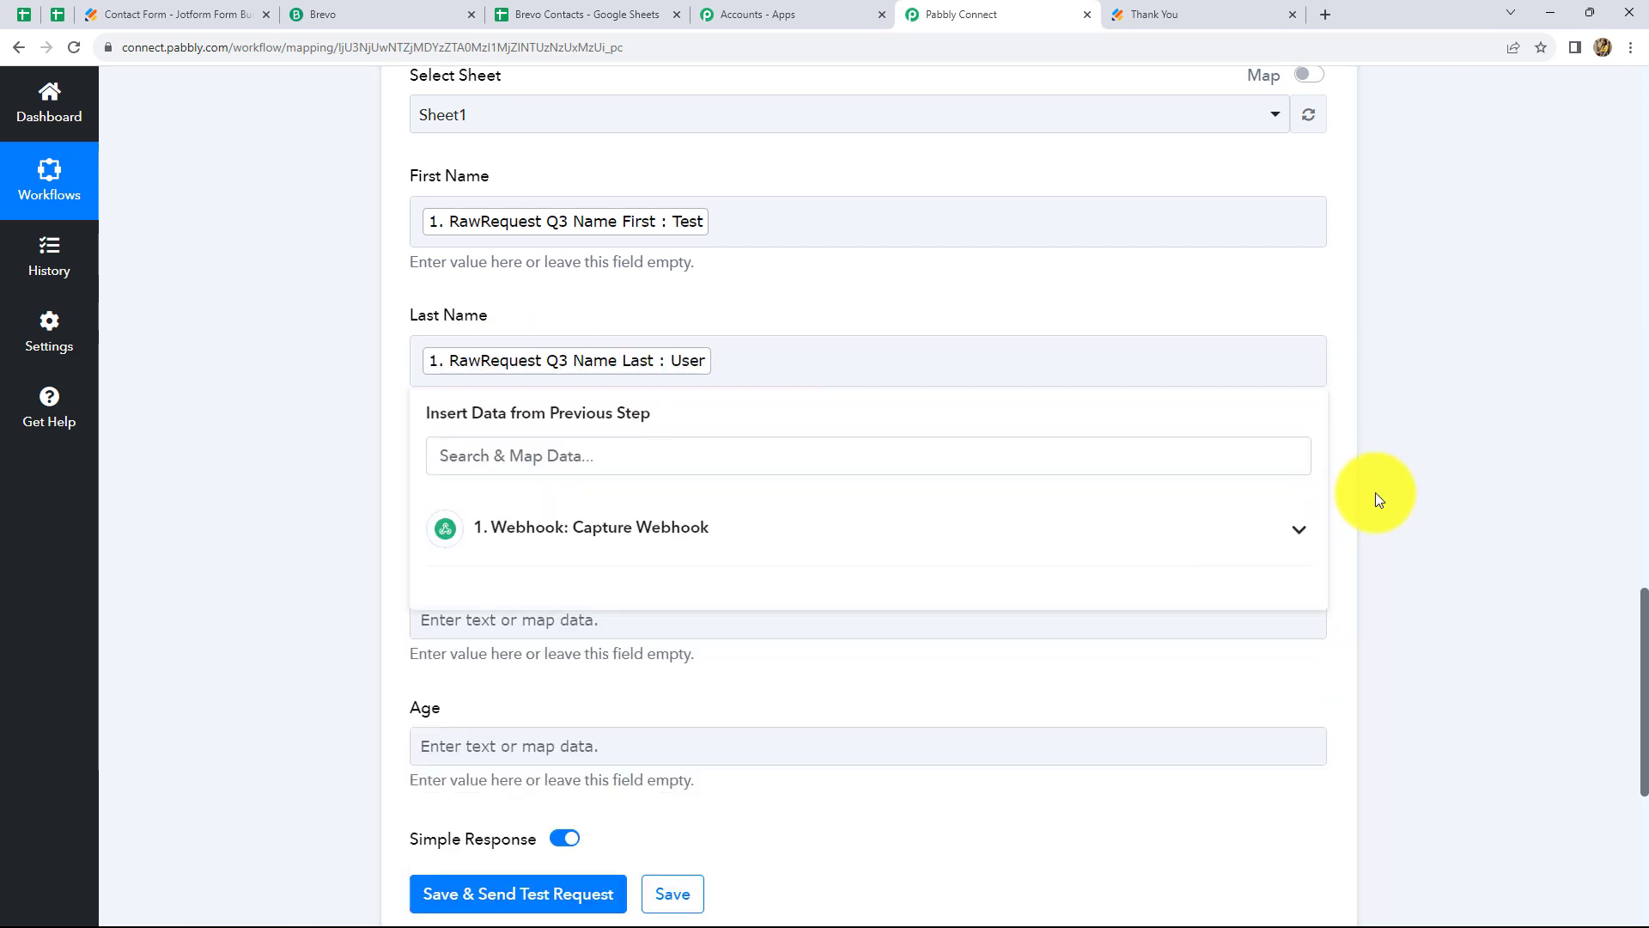
pyautogui.click(1374, 492)
pyautogui.scroll(-3, 821, 446)
pyautogui.click(568, 232)
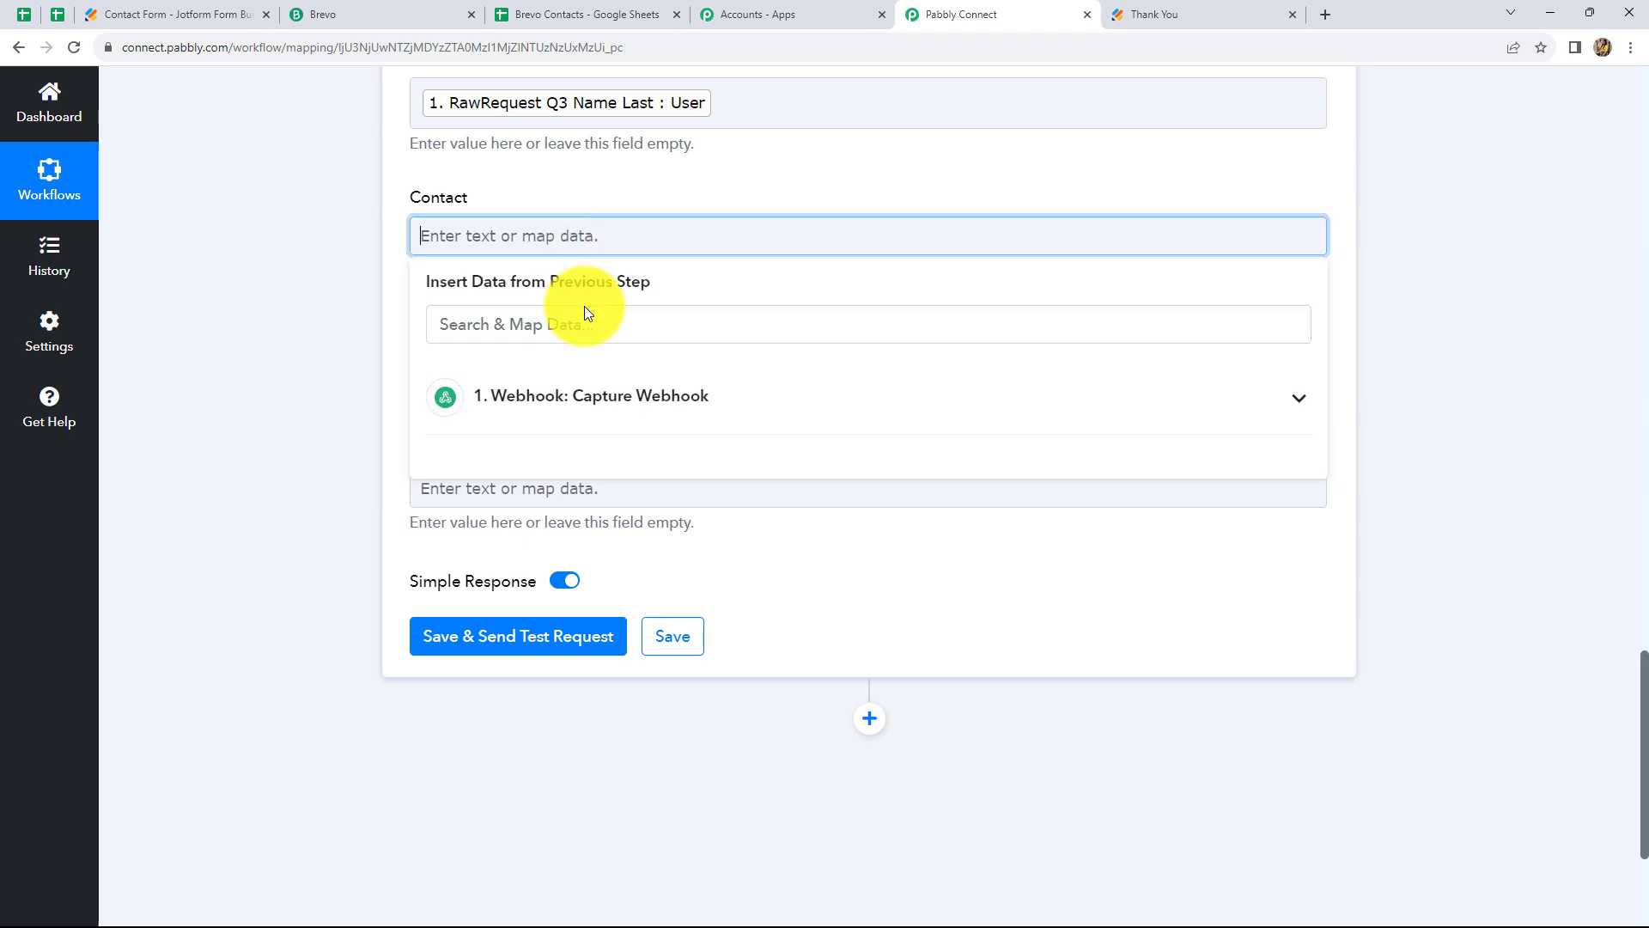
pyautogui.click(593, 408)
pyautogui.scroll(-5, 751, 694)
pyautogui.click(751, 694)
# Map Q4 Email into Email and Q11 TypeA into Age, then save and send a test row
pyautogui.click(1409, 490)
pyautogui.click(567, 374)
pyautogui.click(576, 535)
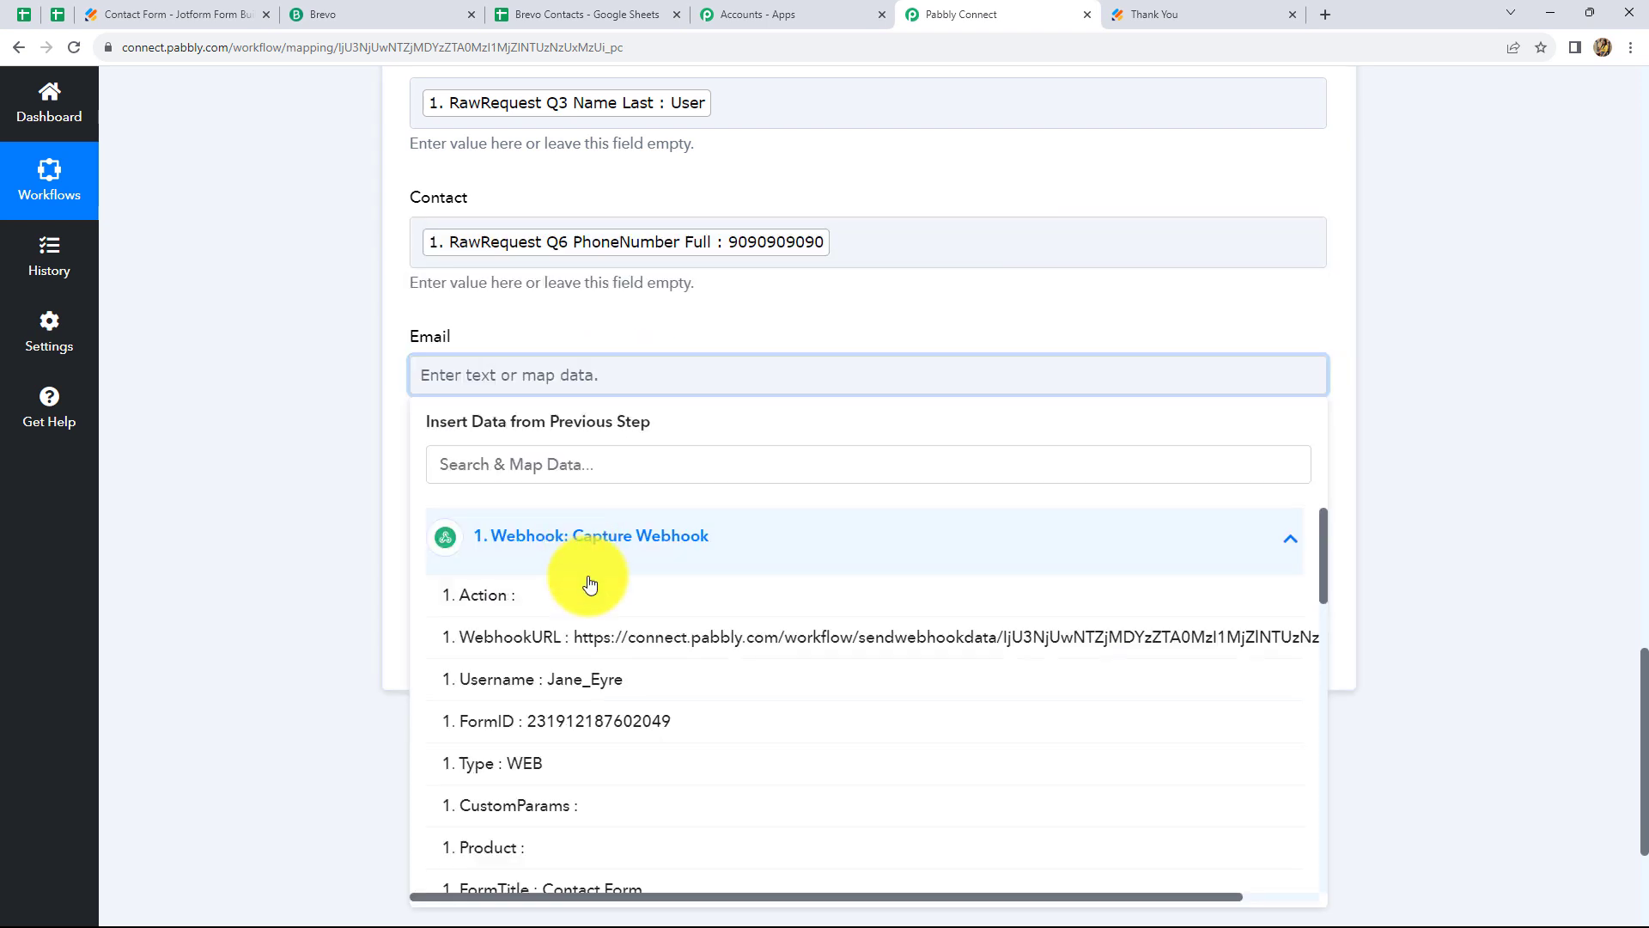
pyautogui.scroll(-5, 629, 736)
pyautogui.click(665, 791)
pyautogui.click(1383, 549)
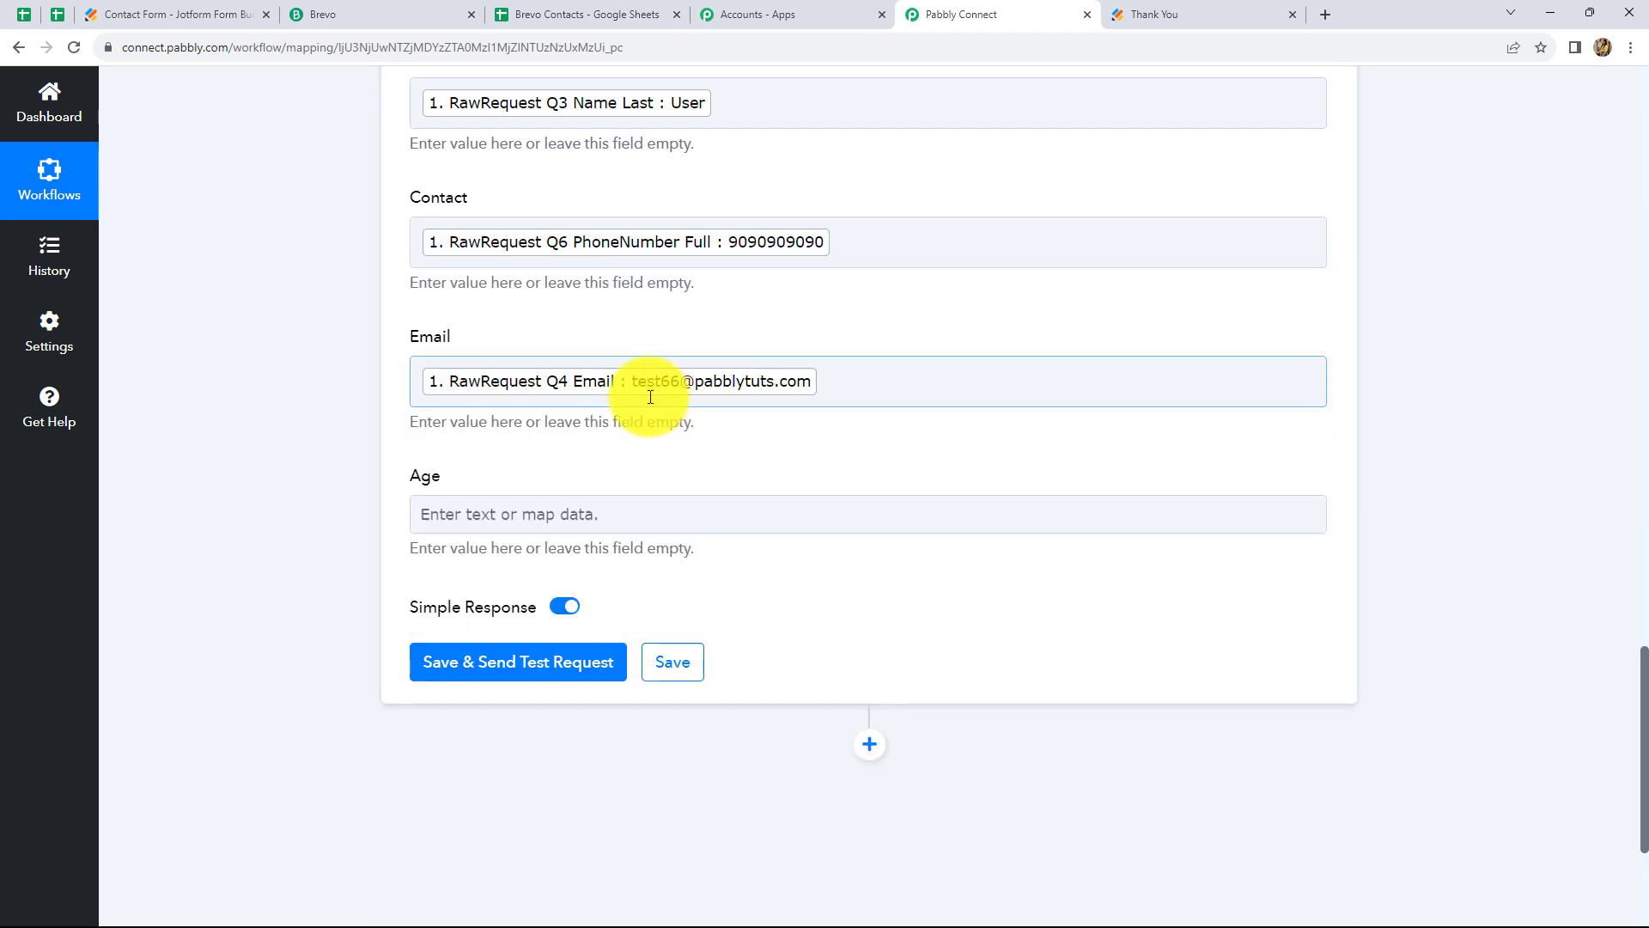
pyautogui.click(486, 530)
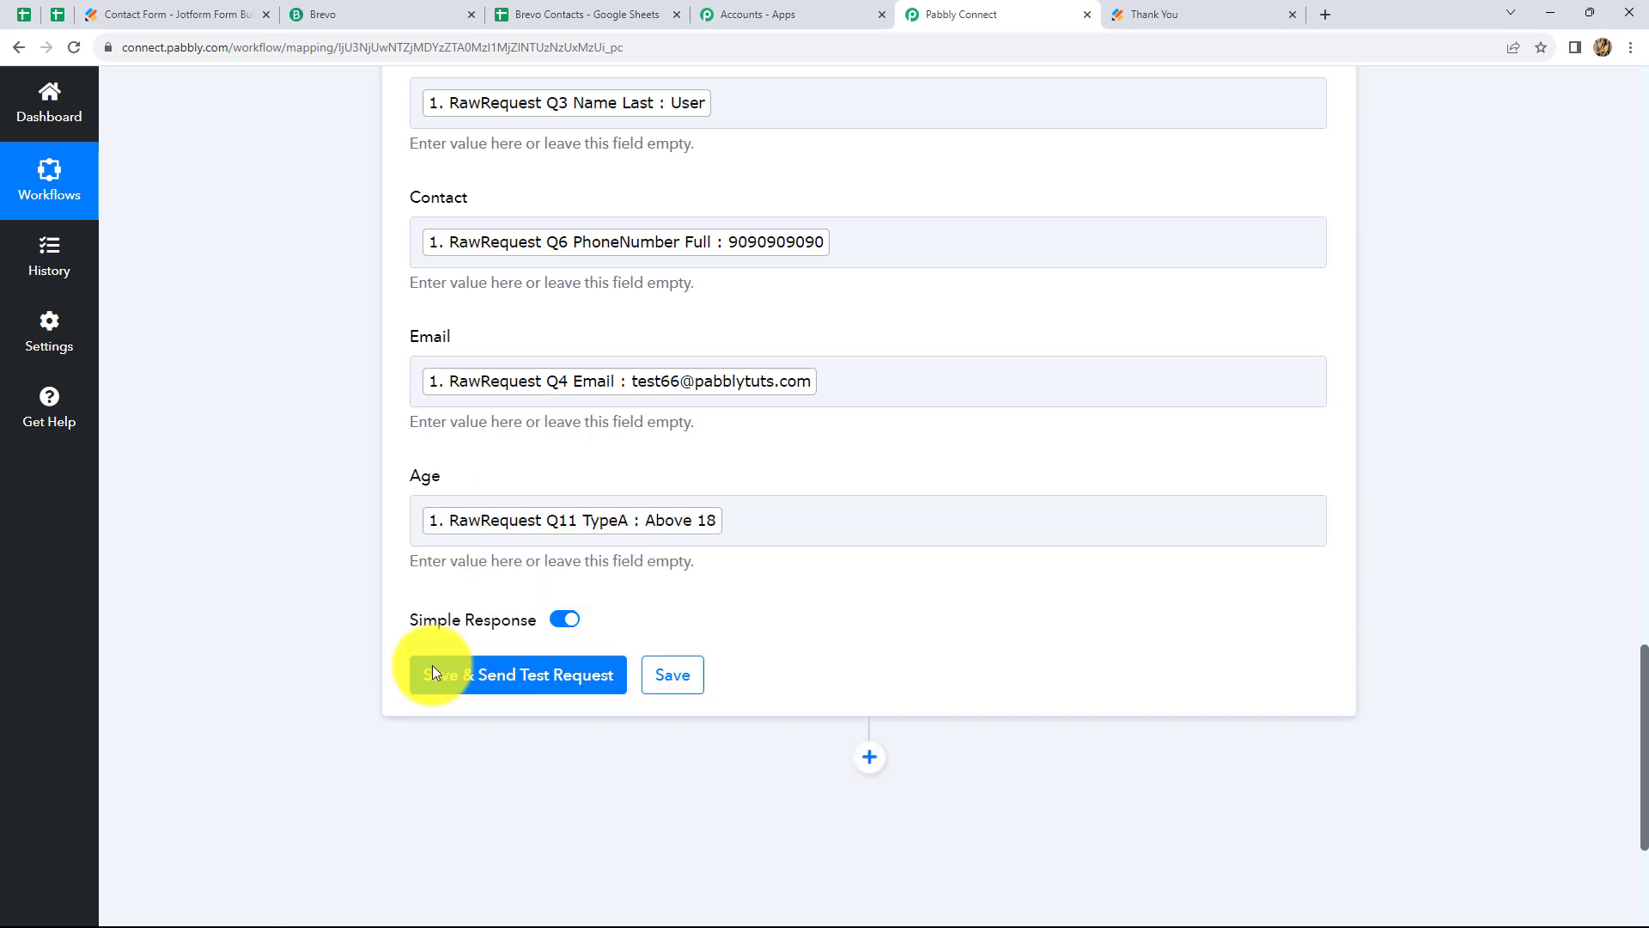
pyautogui.click(471, 679)
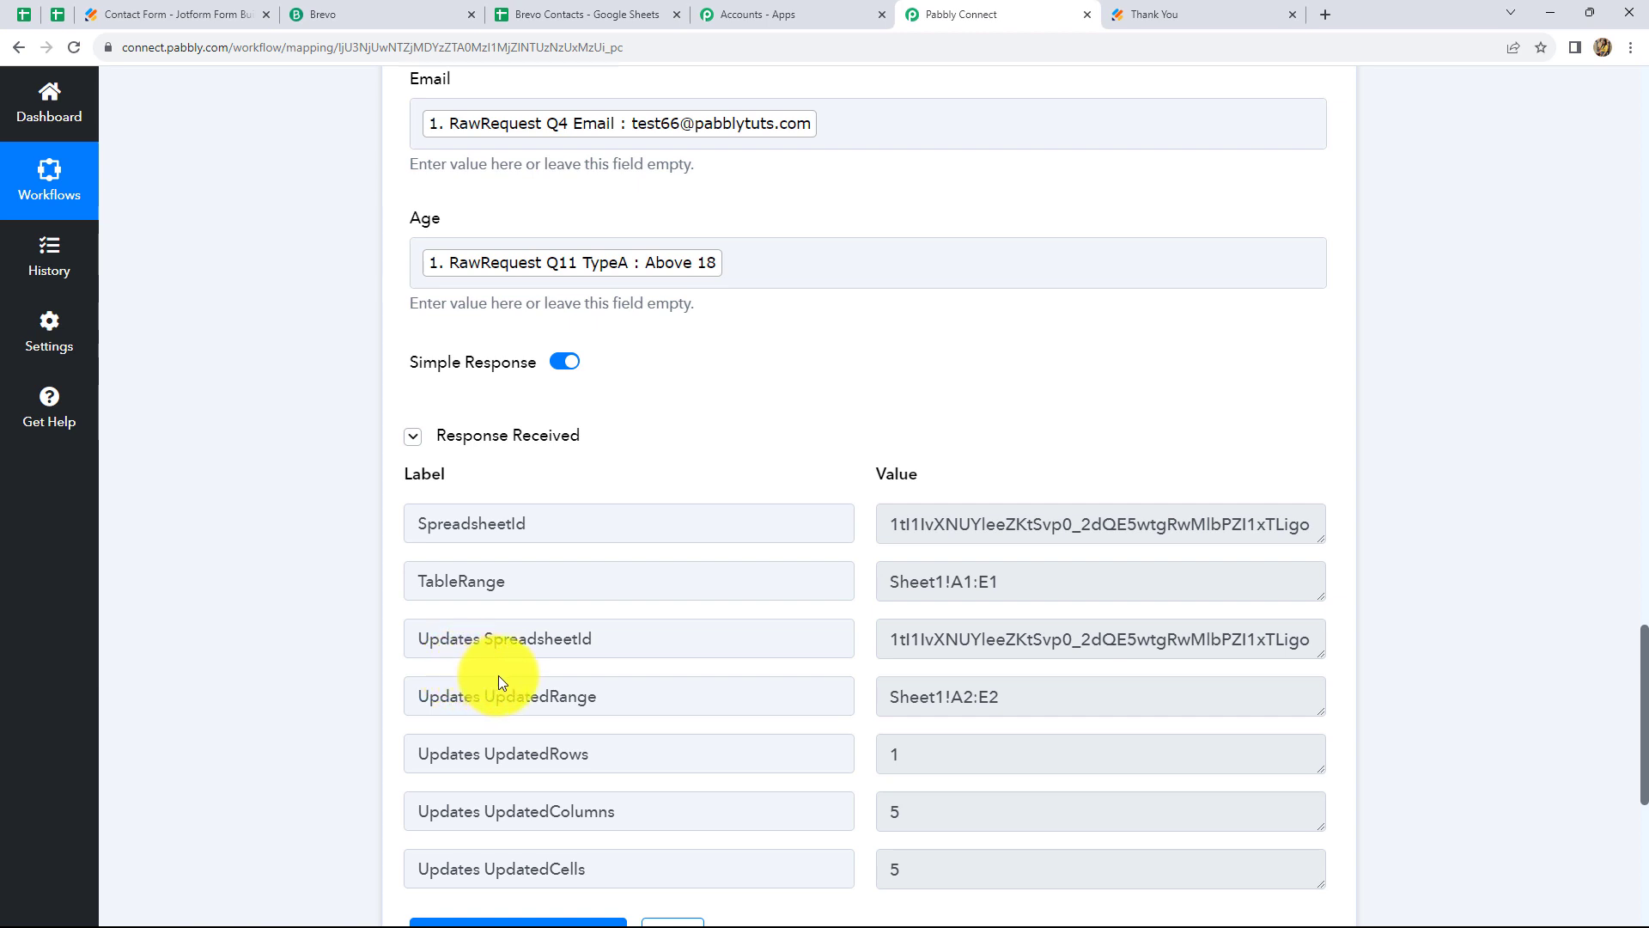
pyautogui.click(550, 15)
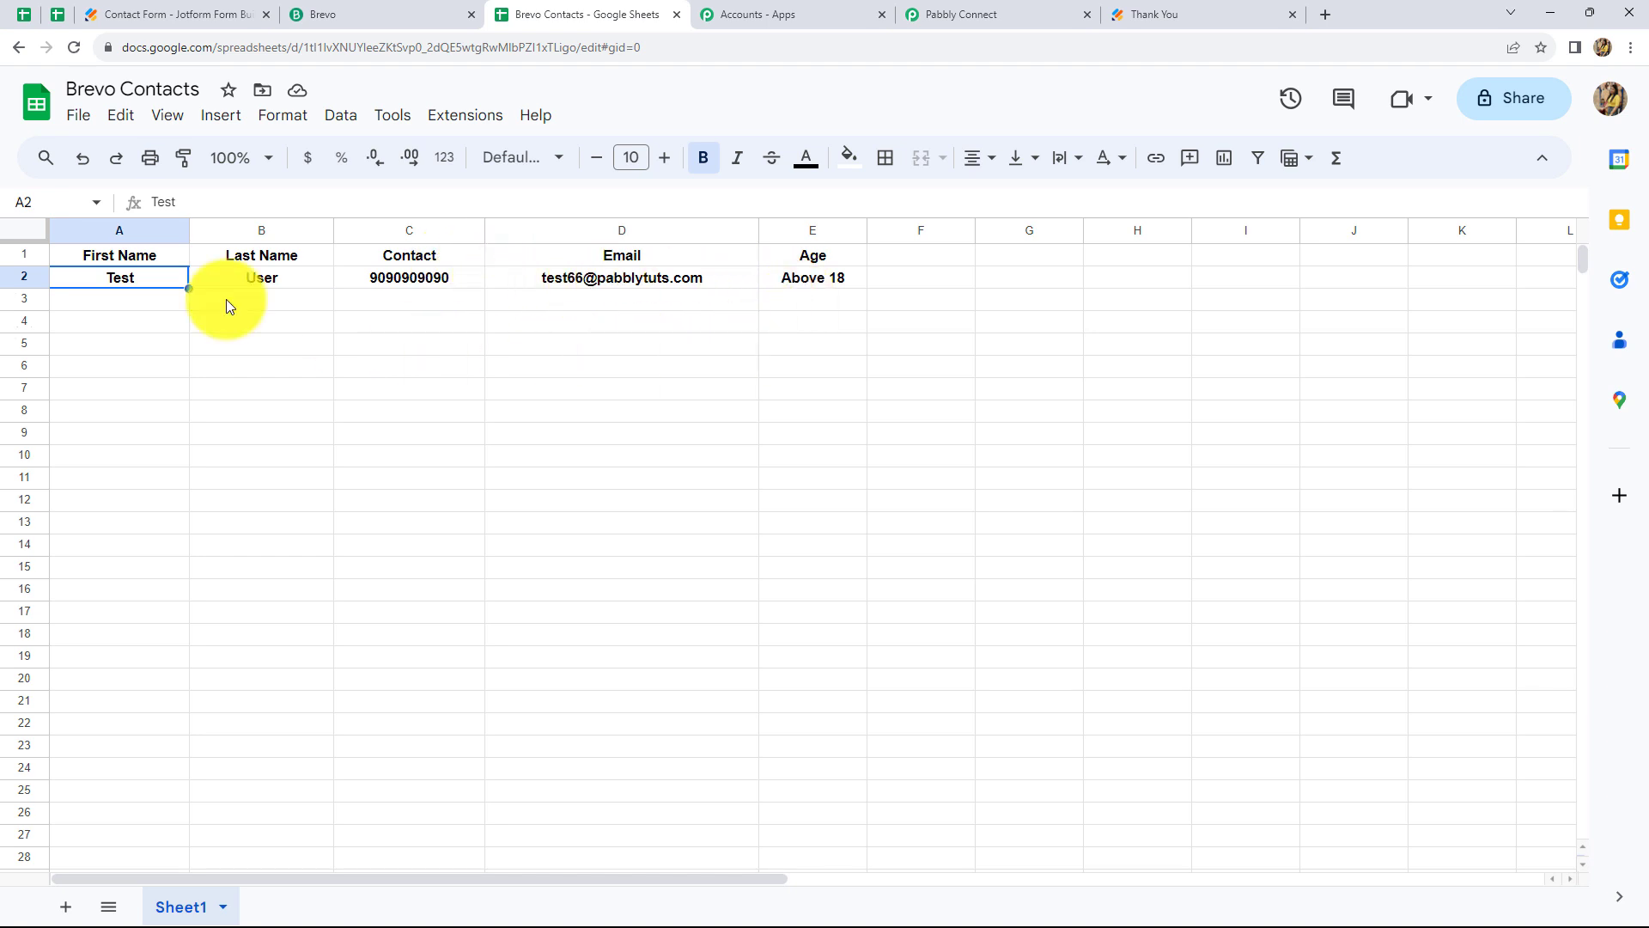
pyautogui.click(129, 300)
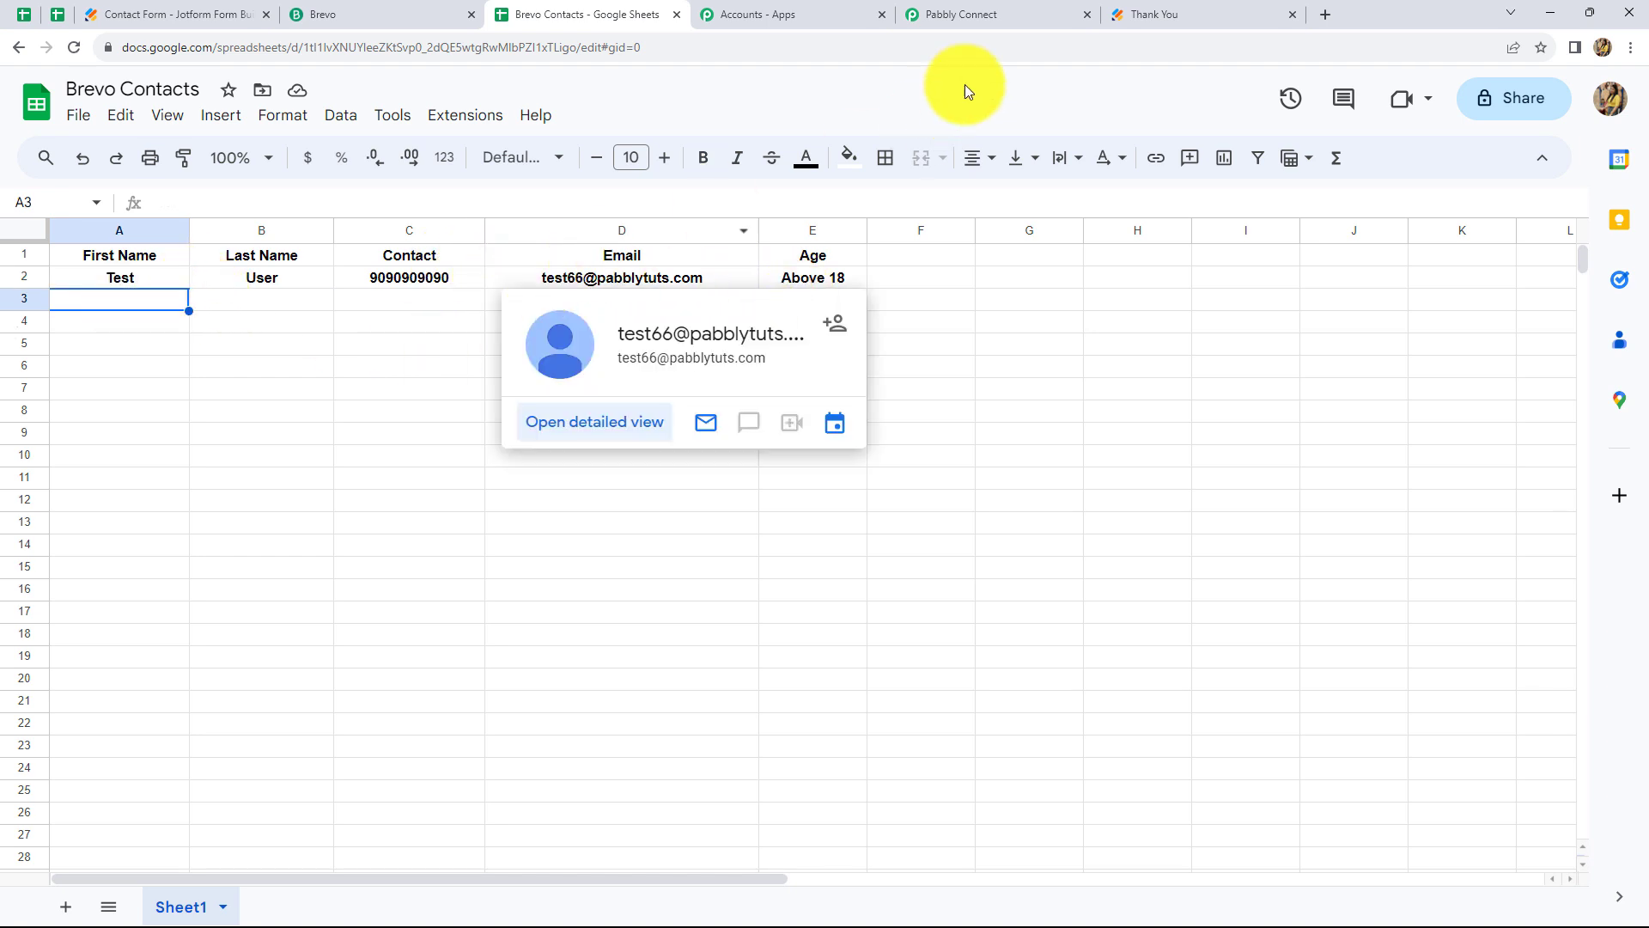
pyautogui.click(976, 14)
pyautogui.scroll(-3, 1460, 512)
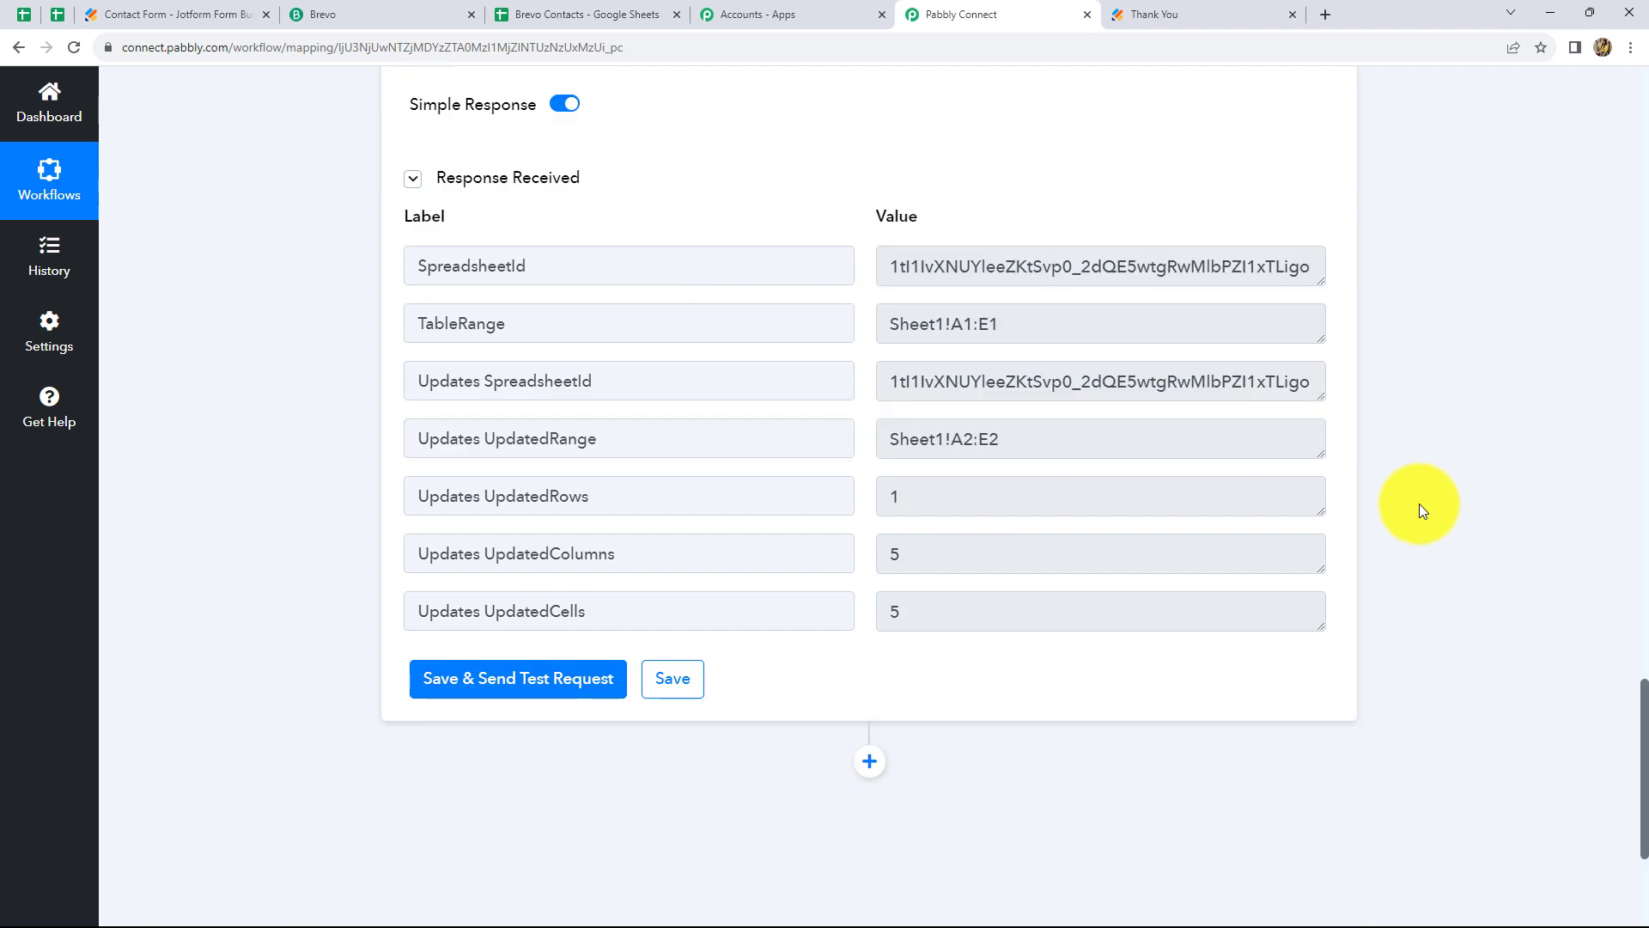
pyautogui.scroll(8, 1419, 503)
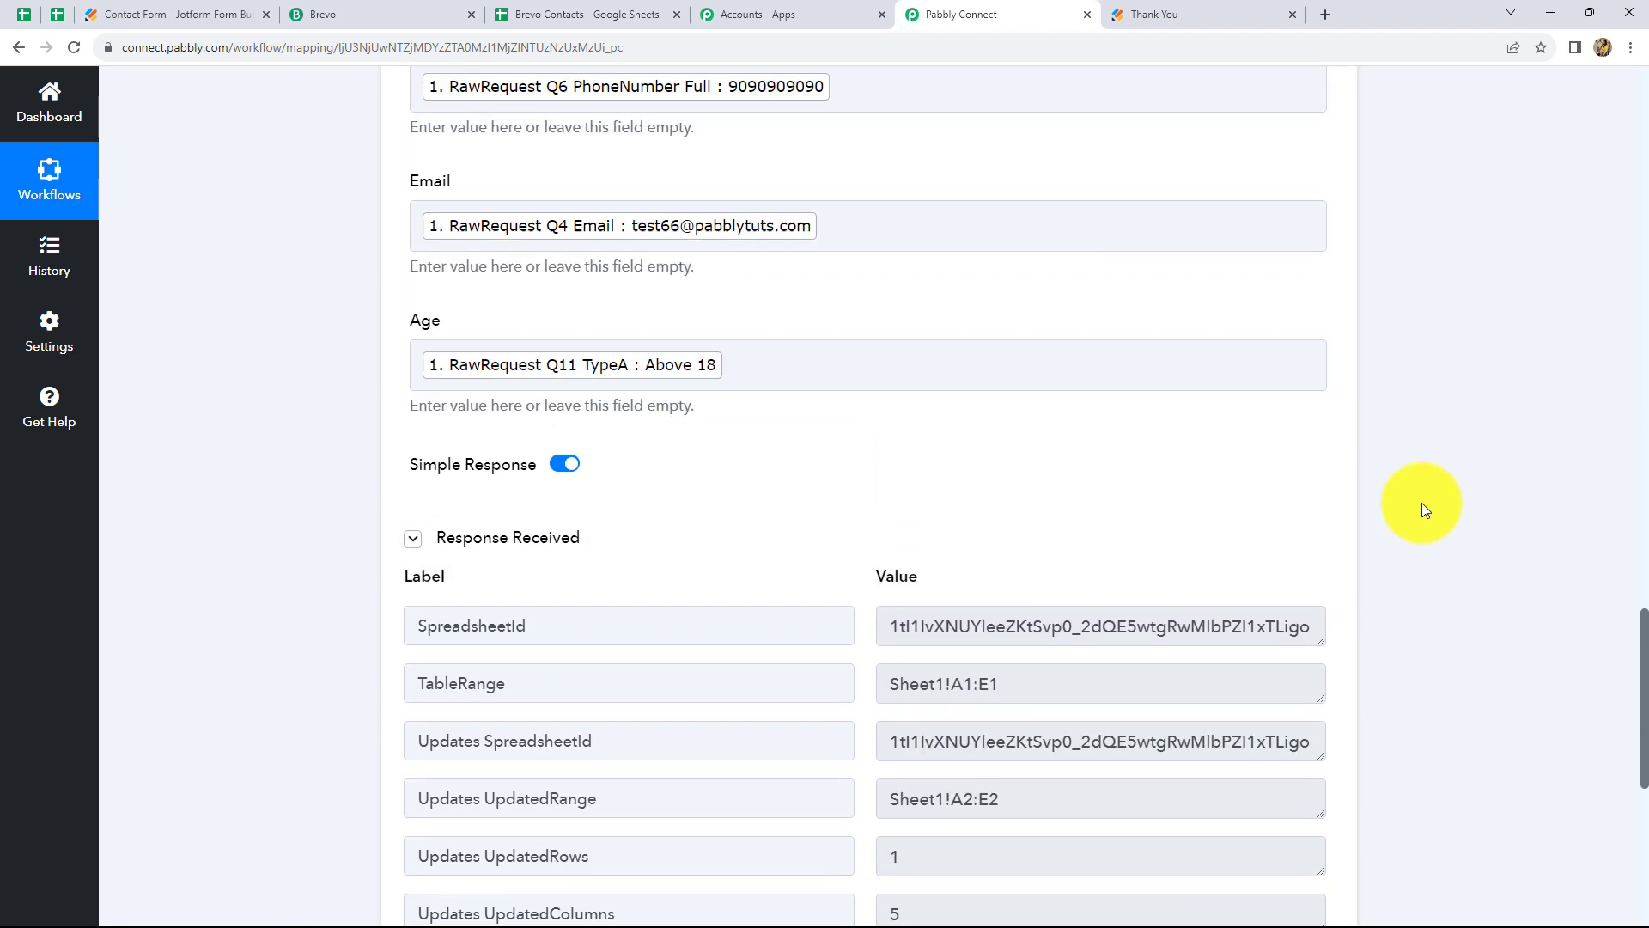
pyautogui.scroll(-10, 1421, 503)
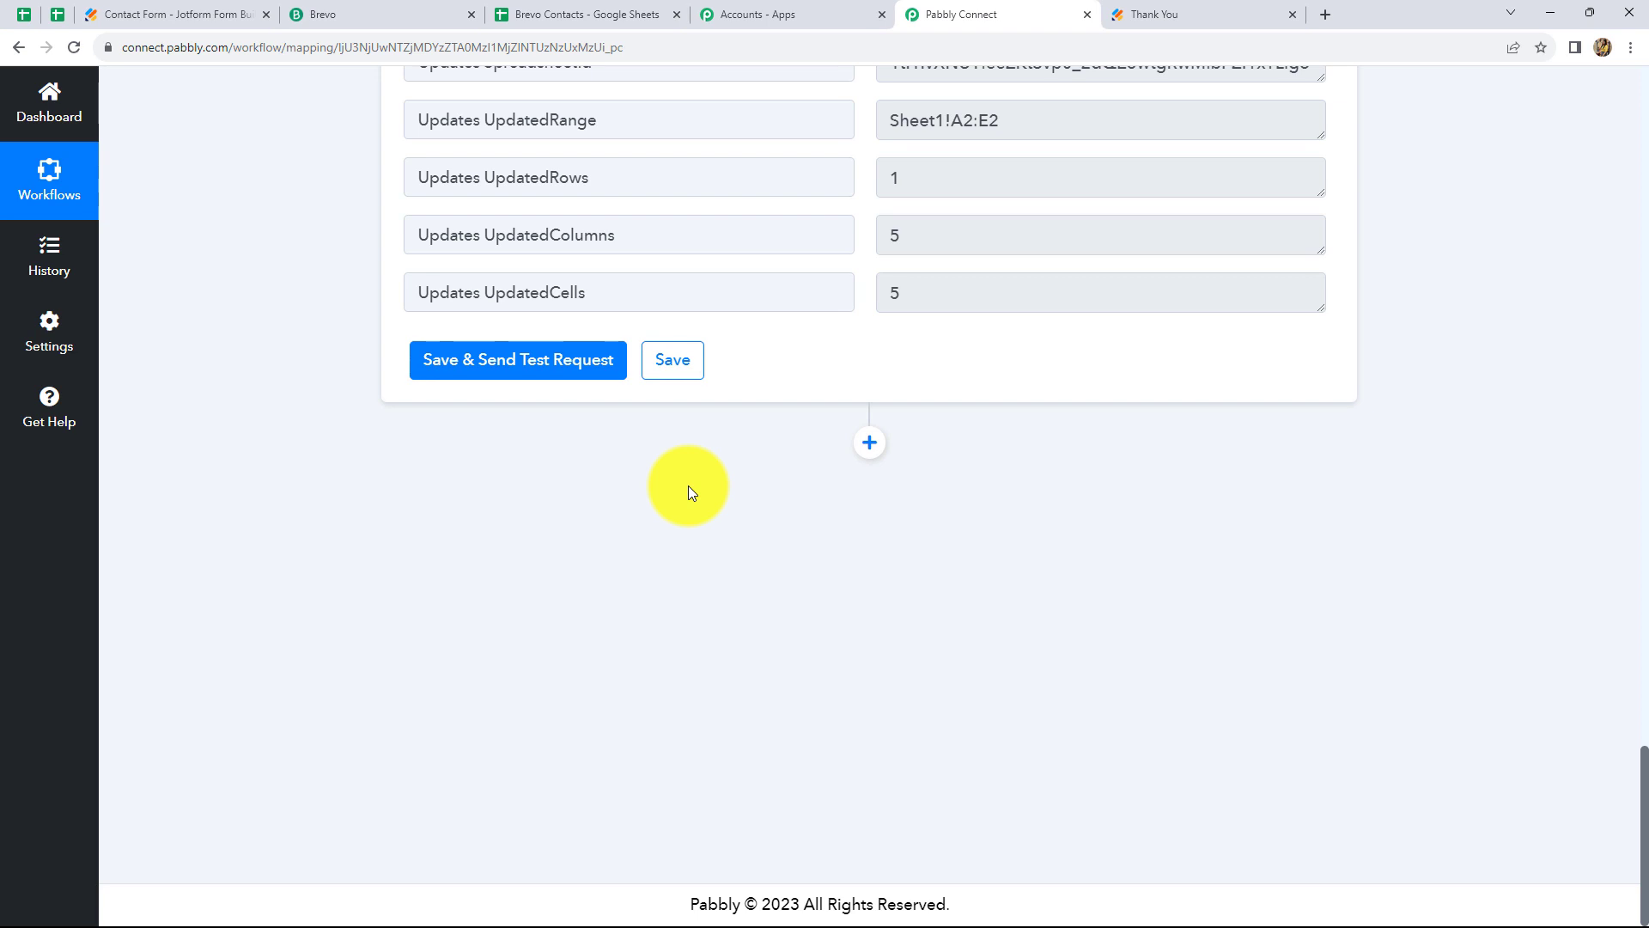
pyautogui.scroll(10, 688, 486)
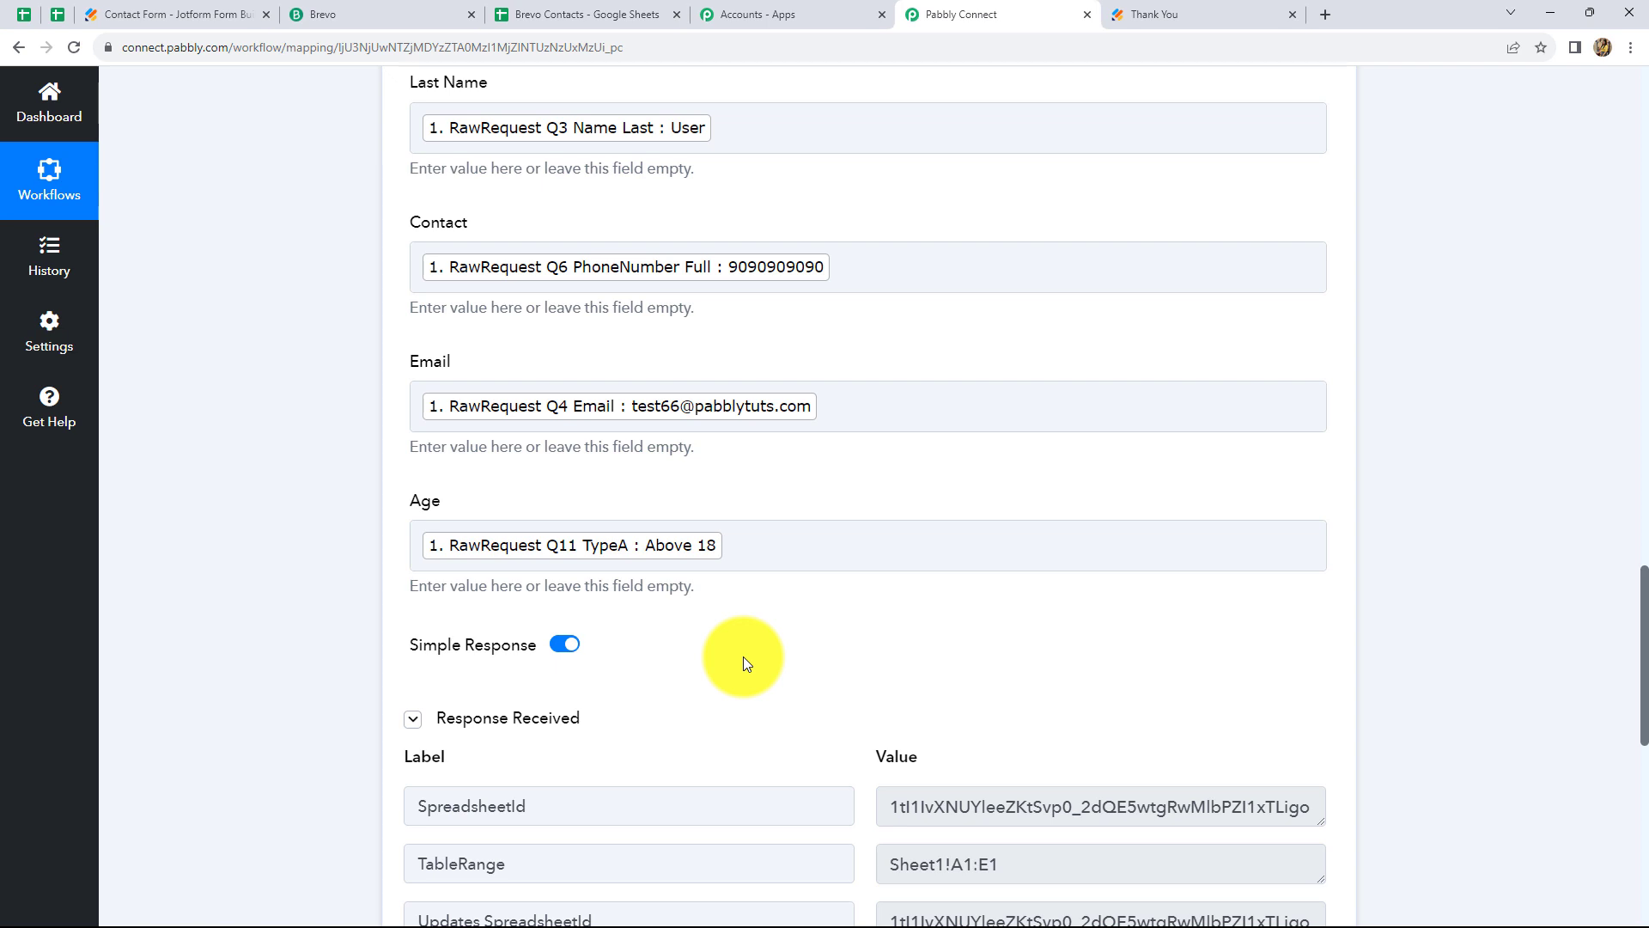
pyautogui.scroll(-8, 1544, 497)
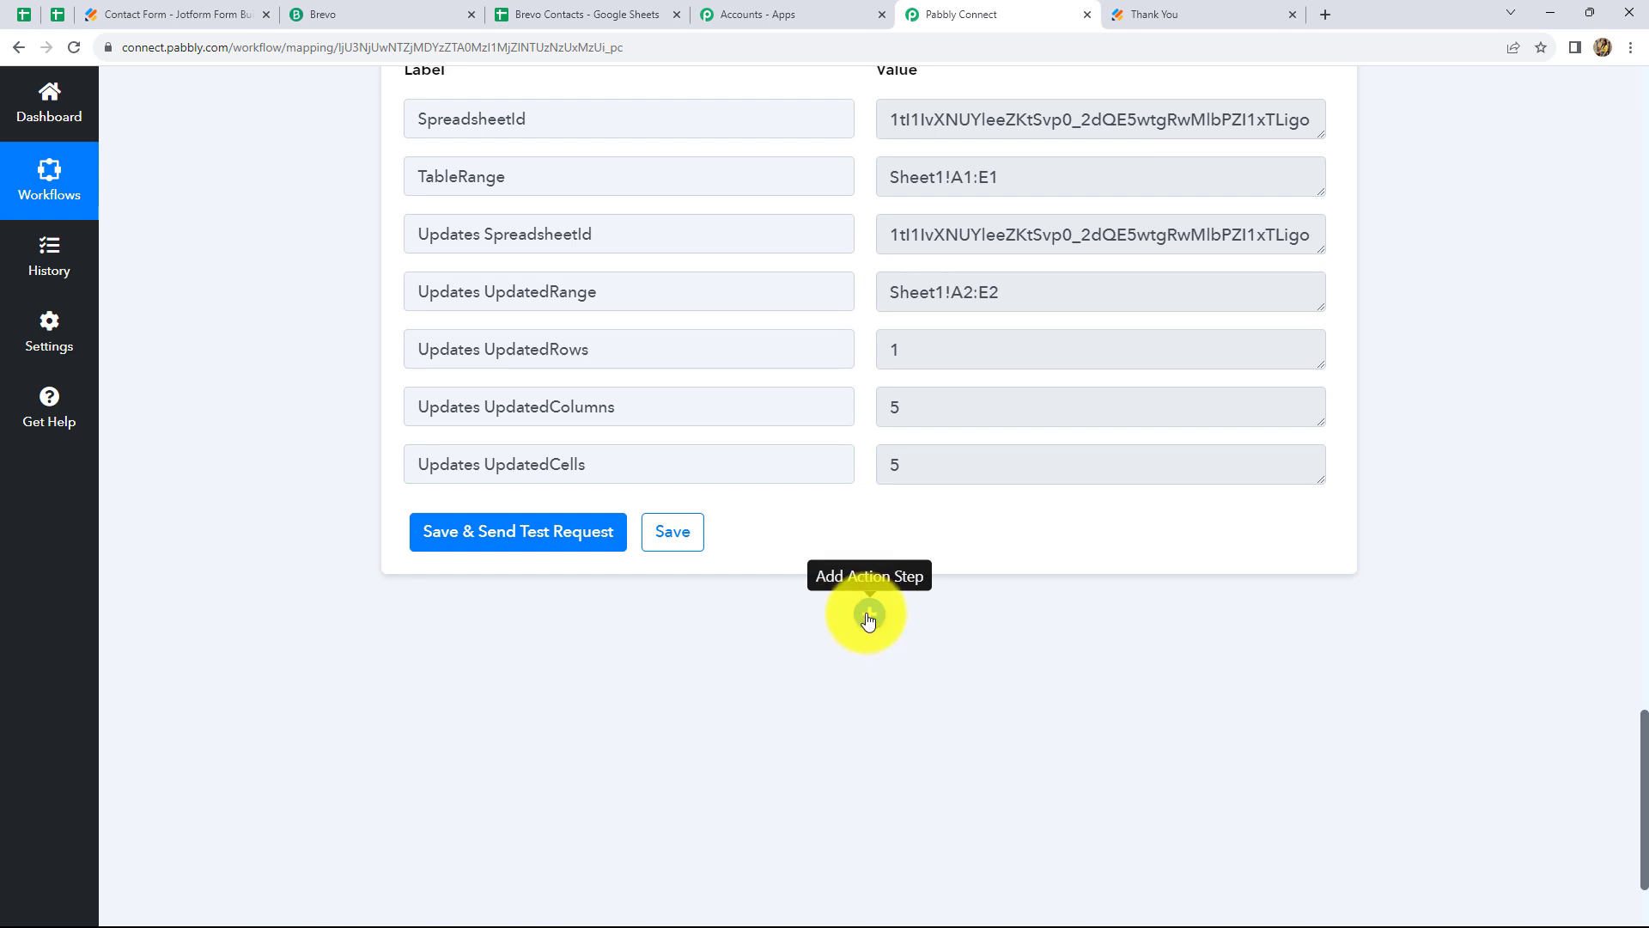
# Add a Filter by Pabbly step after the sheet step, keeping the Equal to comparison
pyautogui.click(868, 615)
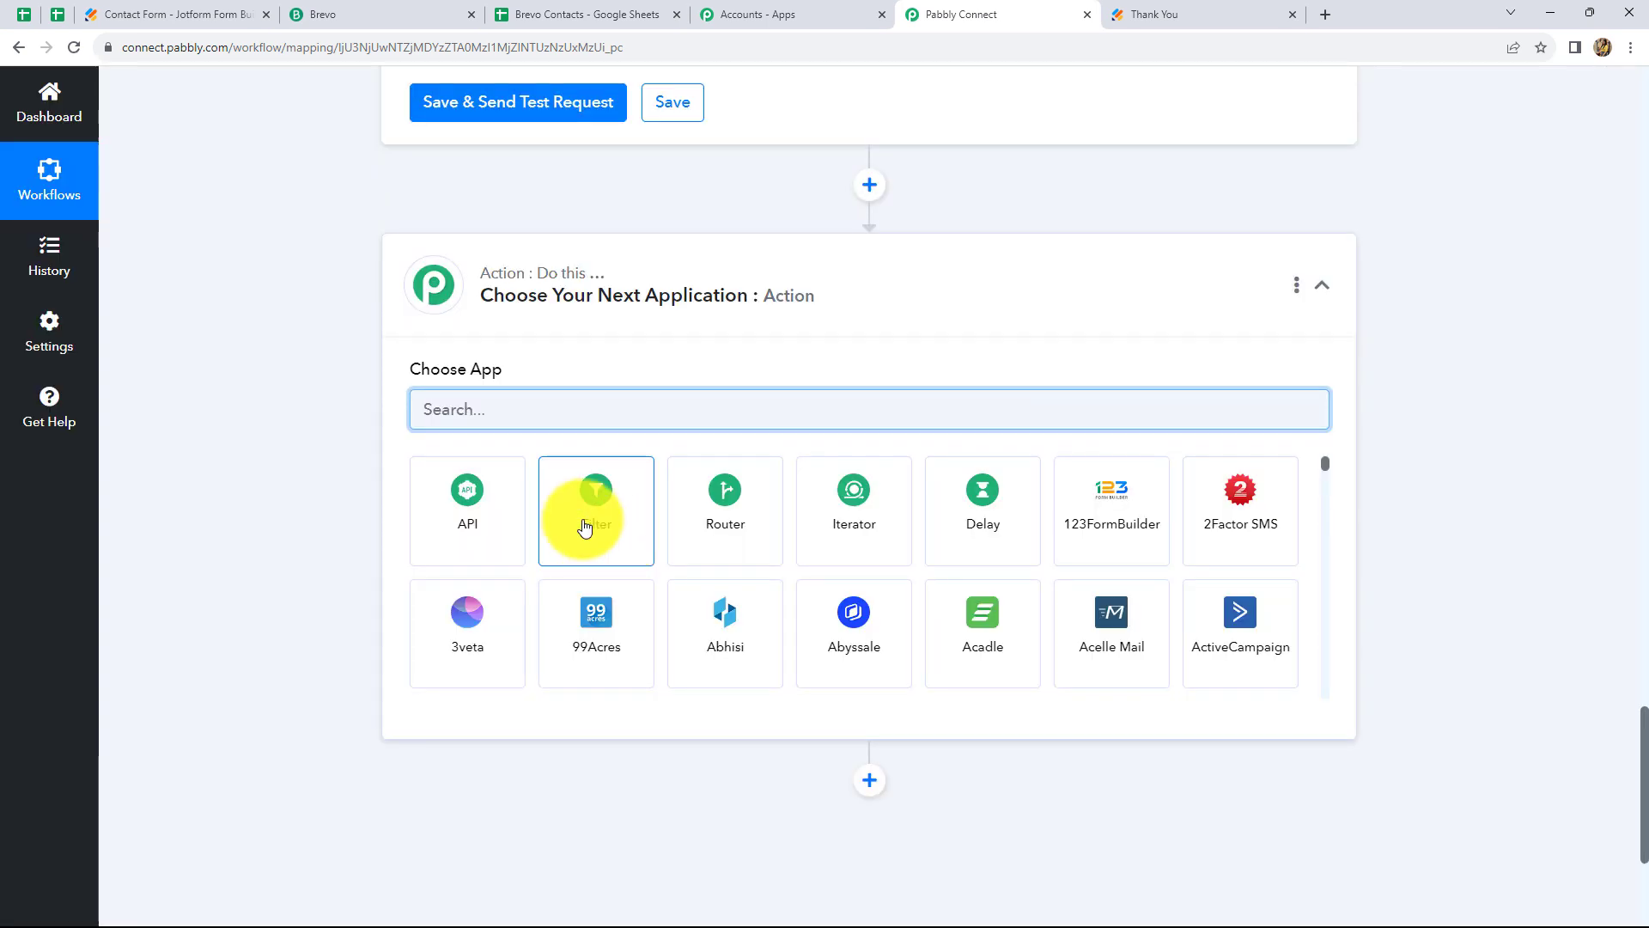
pyautogui.click(584, 527)
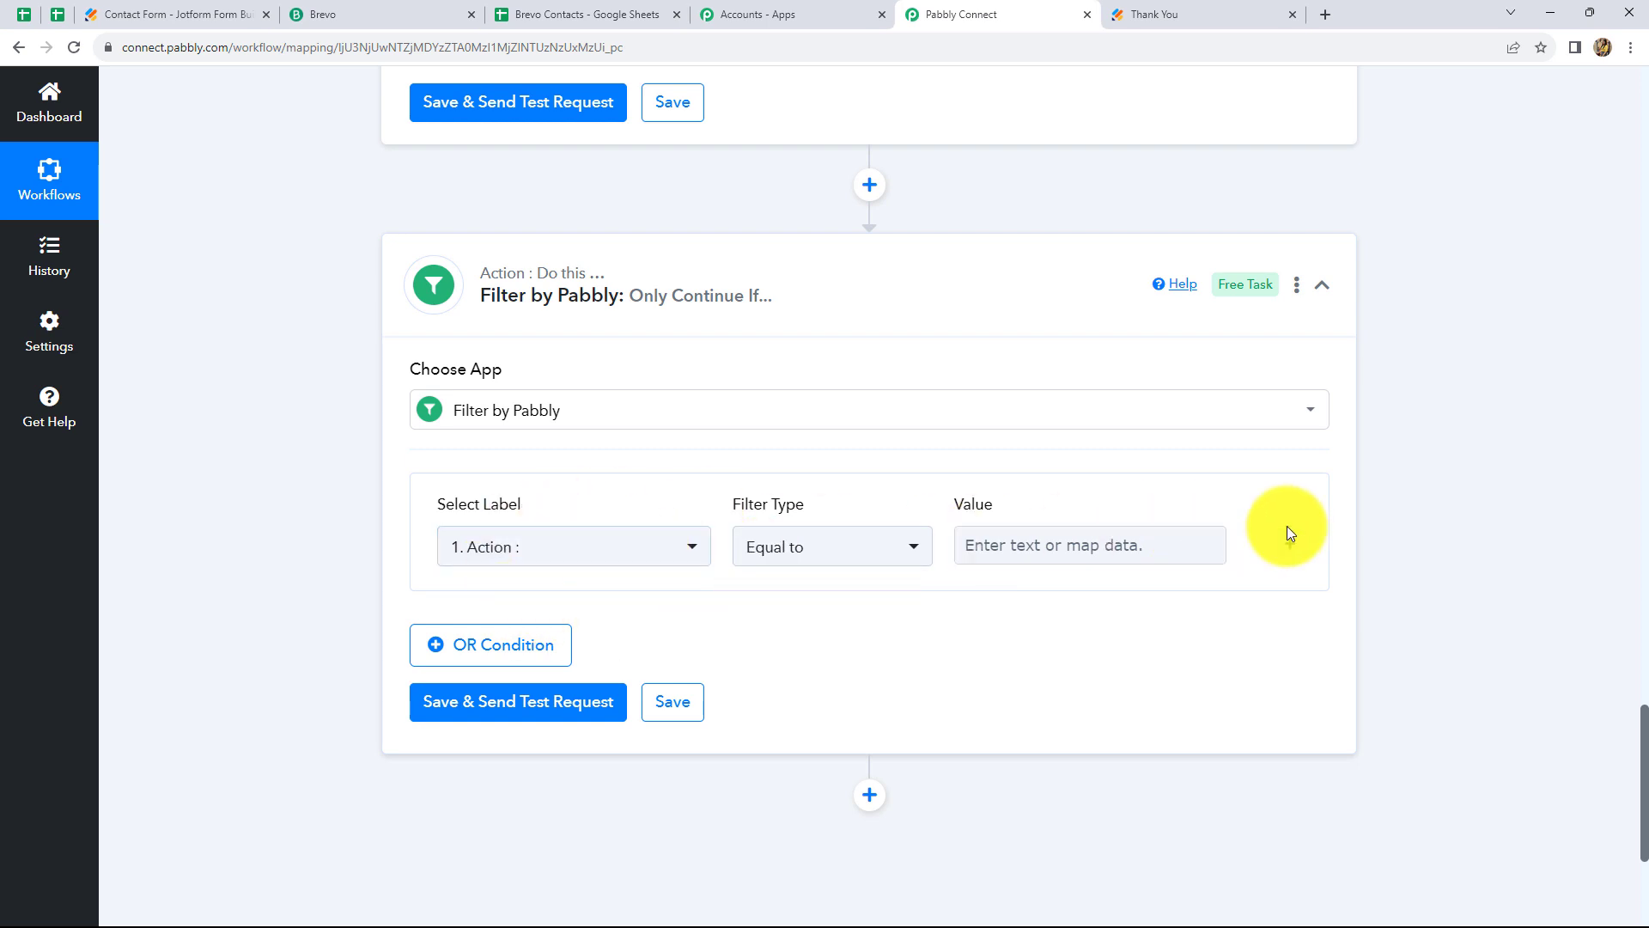
pyautogui.click(841, 549)
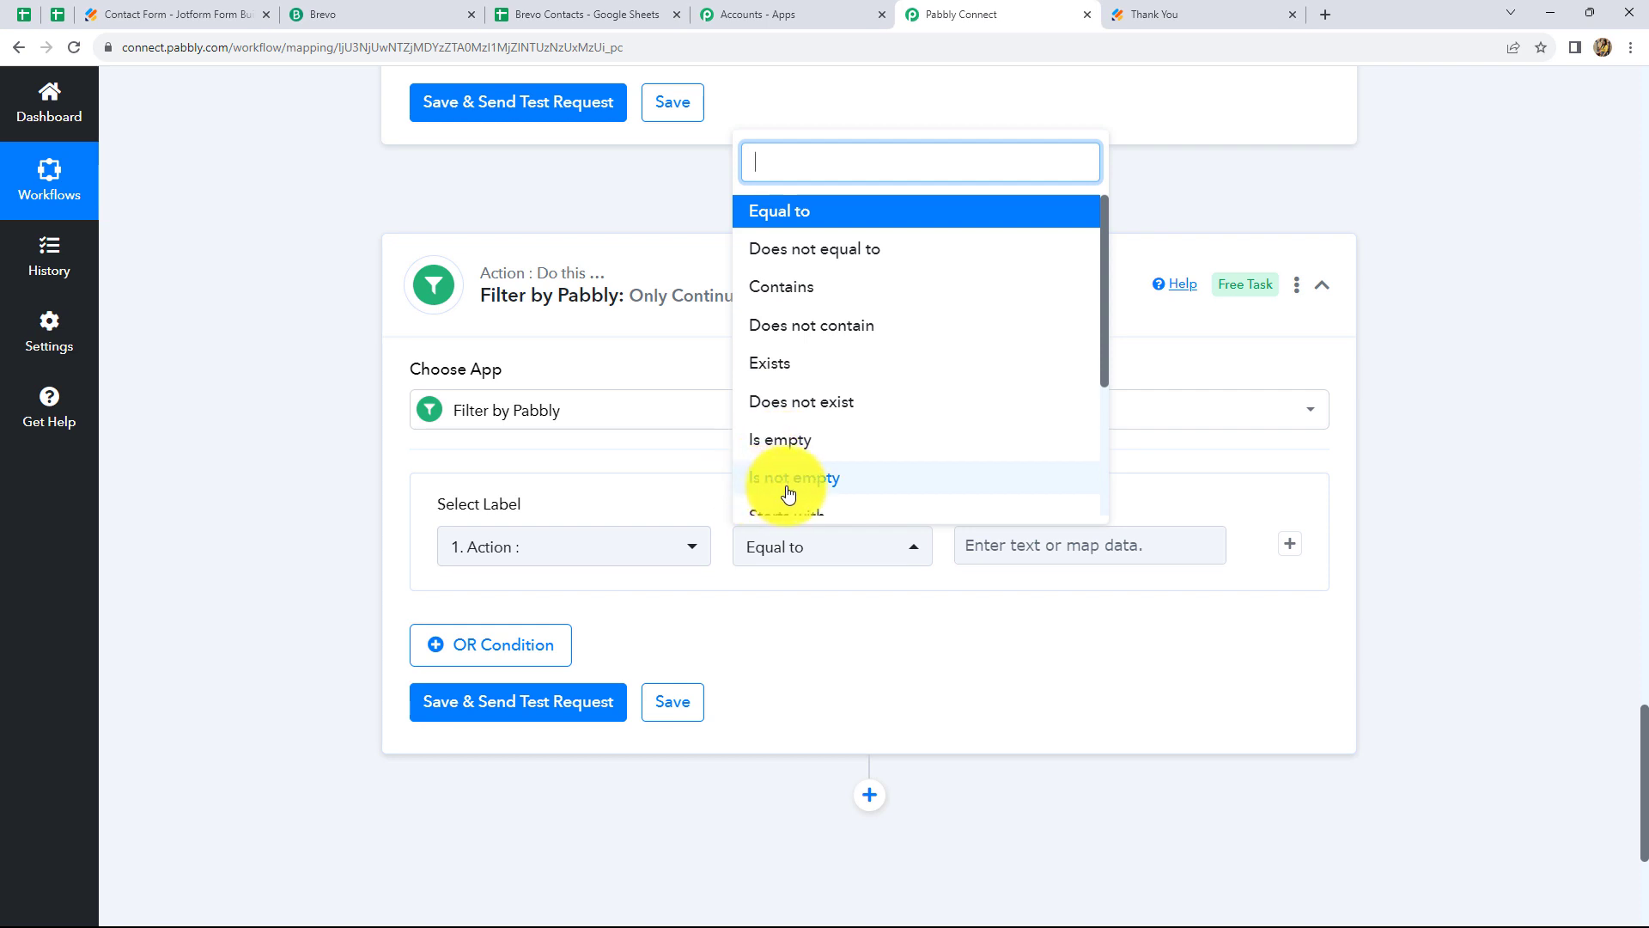
pyautogui.click(1467, 759)
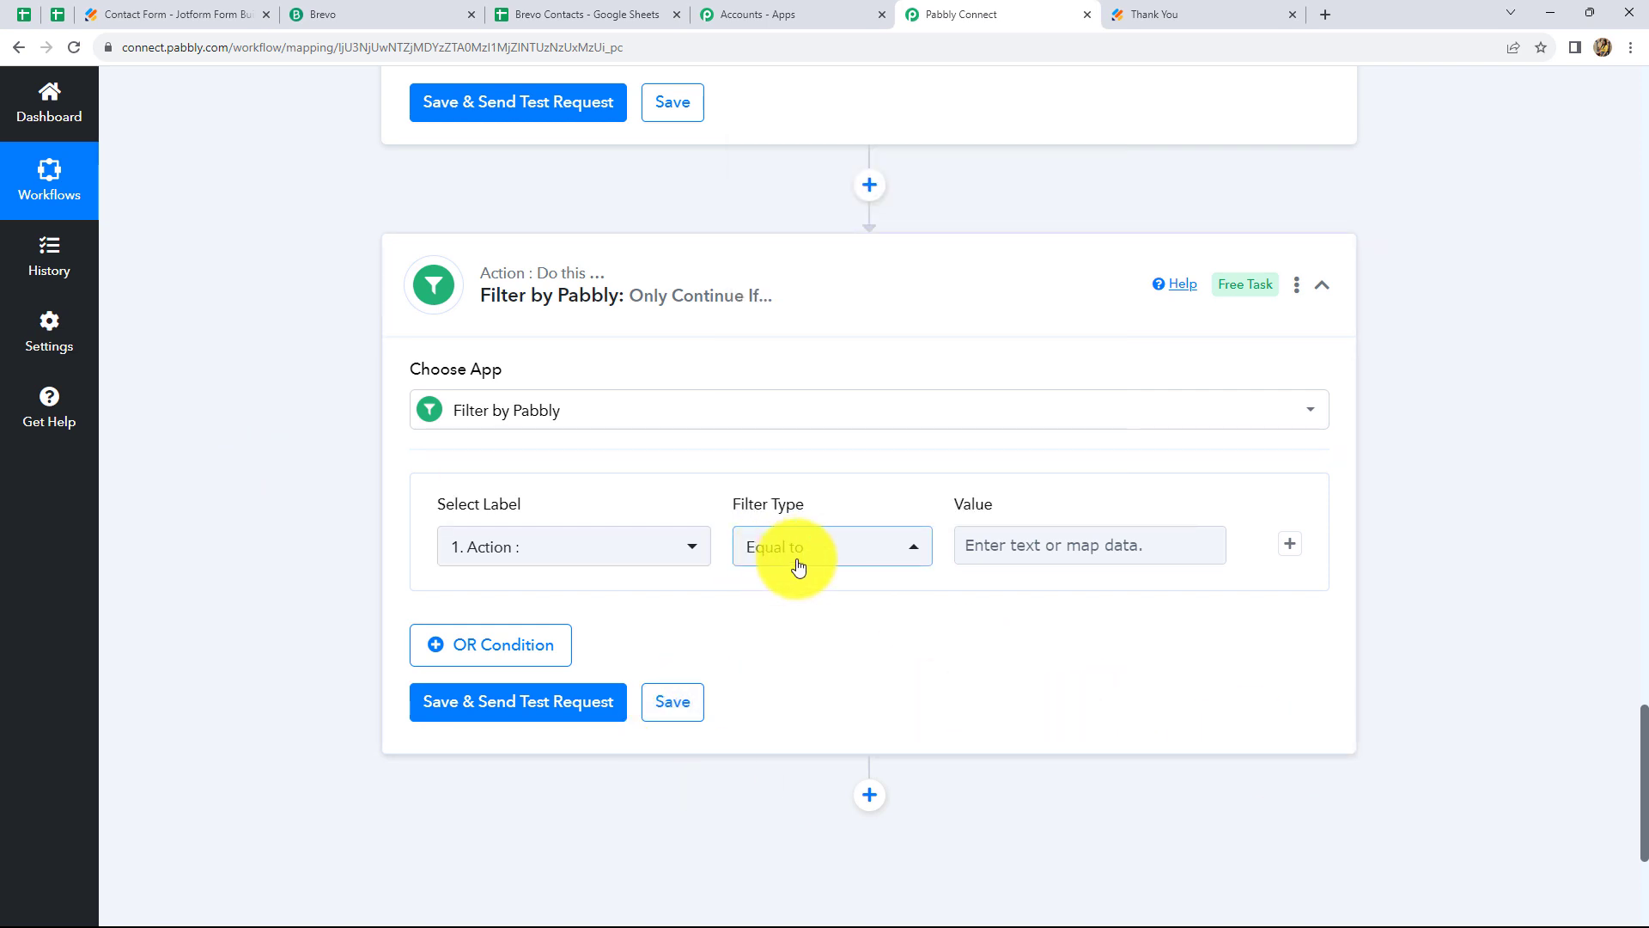
# Set the filter label to RawRequest Q11 TypeA and the value to Above 18
pyautogui.click(581, 552)
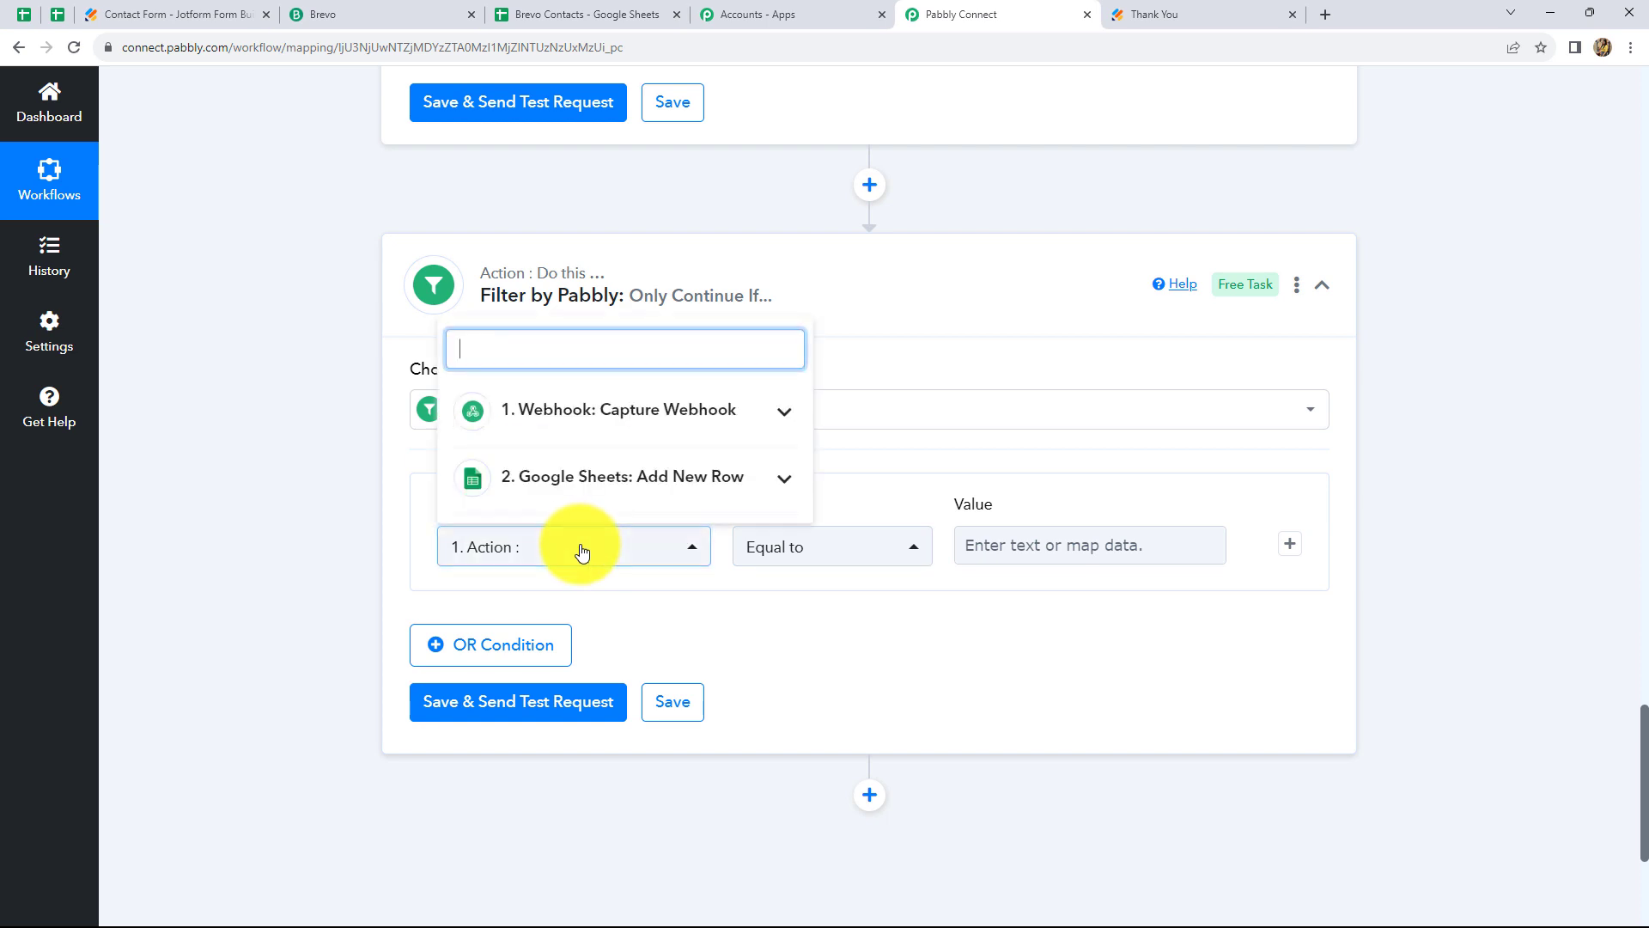
pyautogui.click(558, 480)
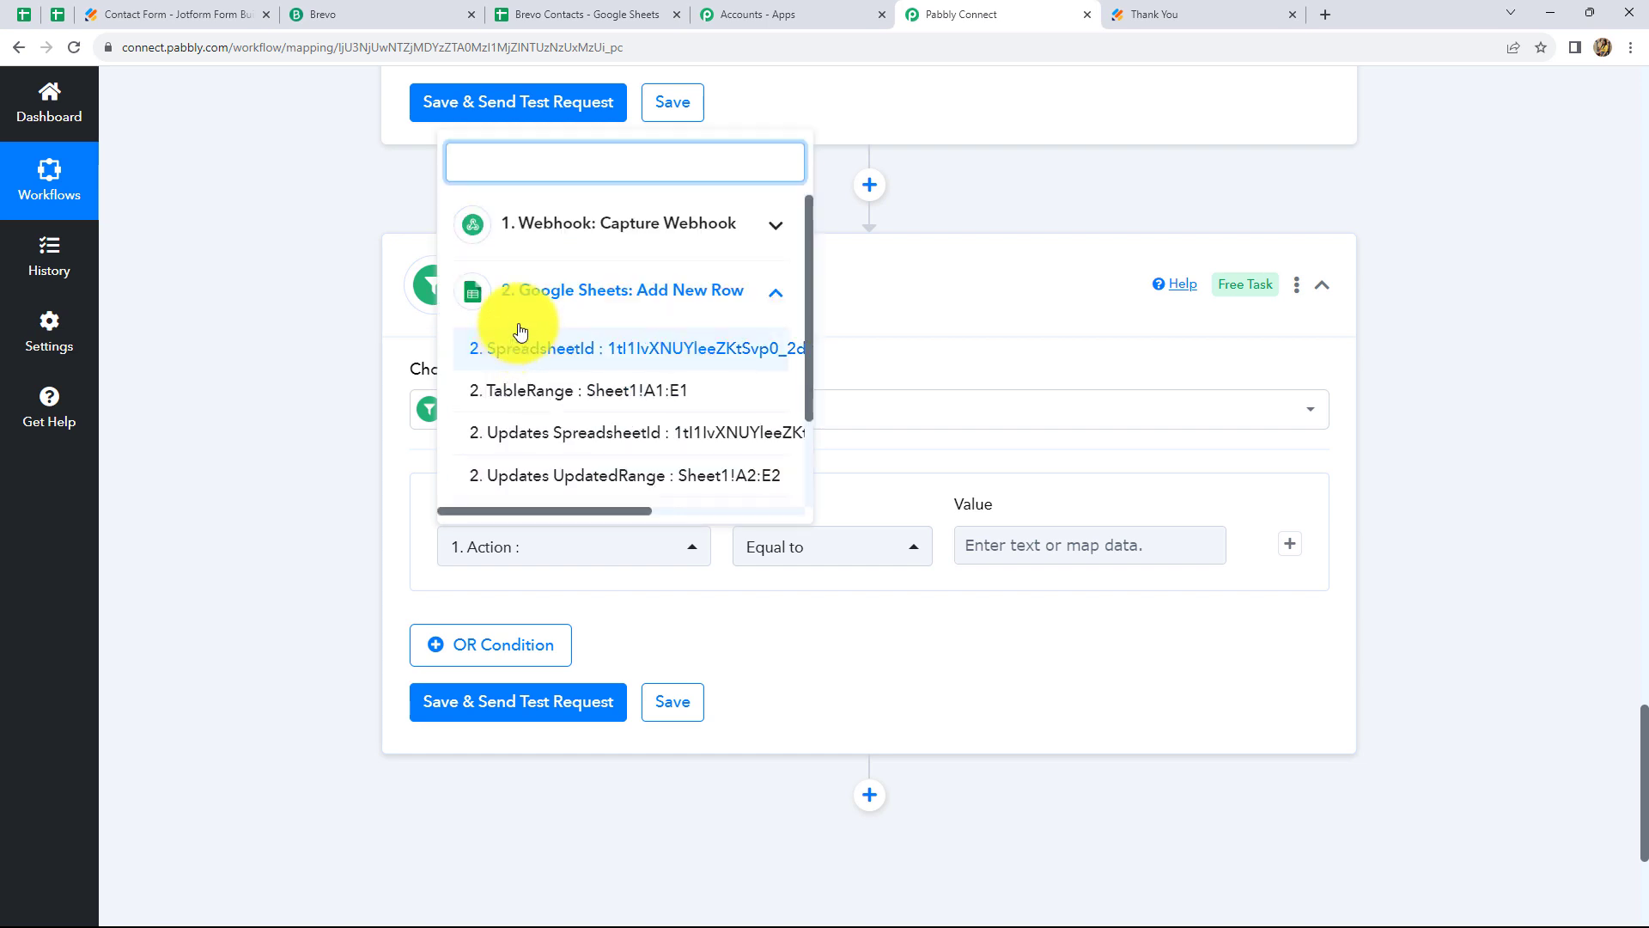
pyautogui.click(560, 228)
pyautogui.scroll(-2, 644, 444)
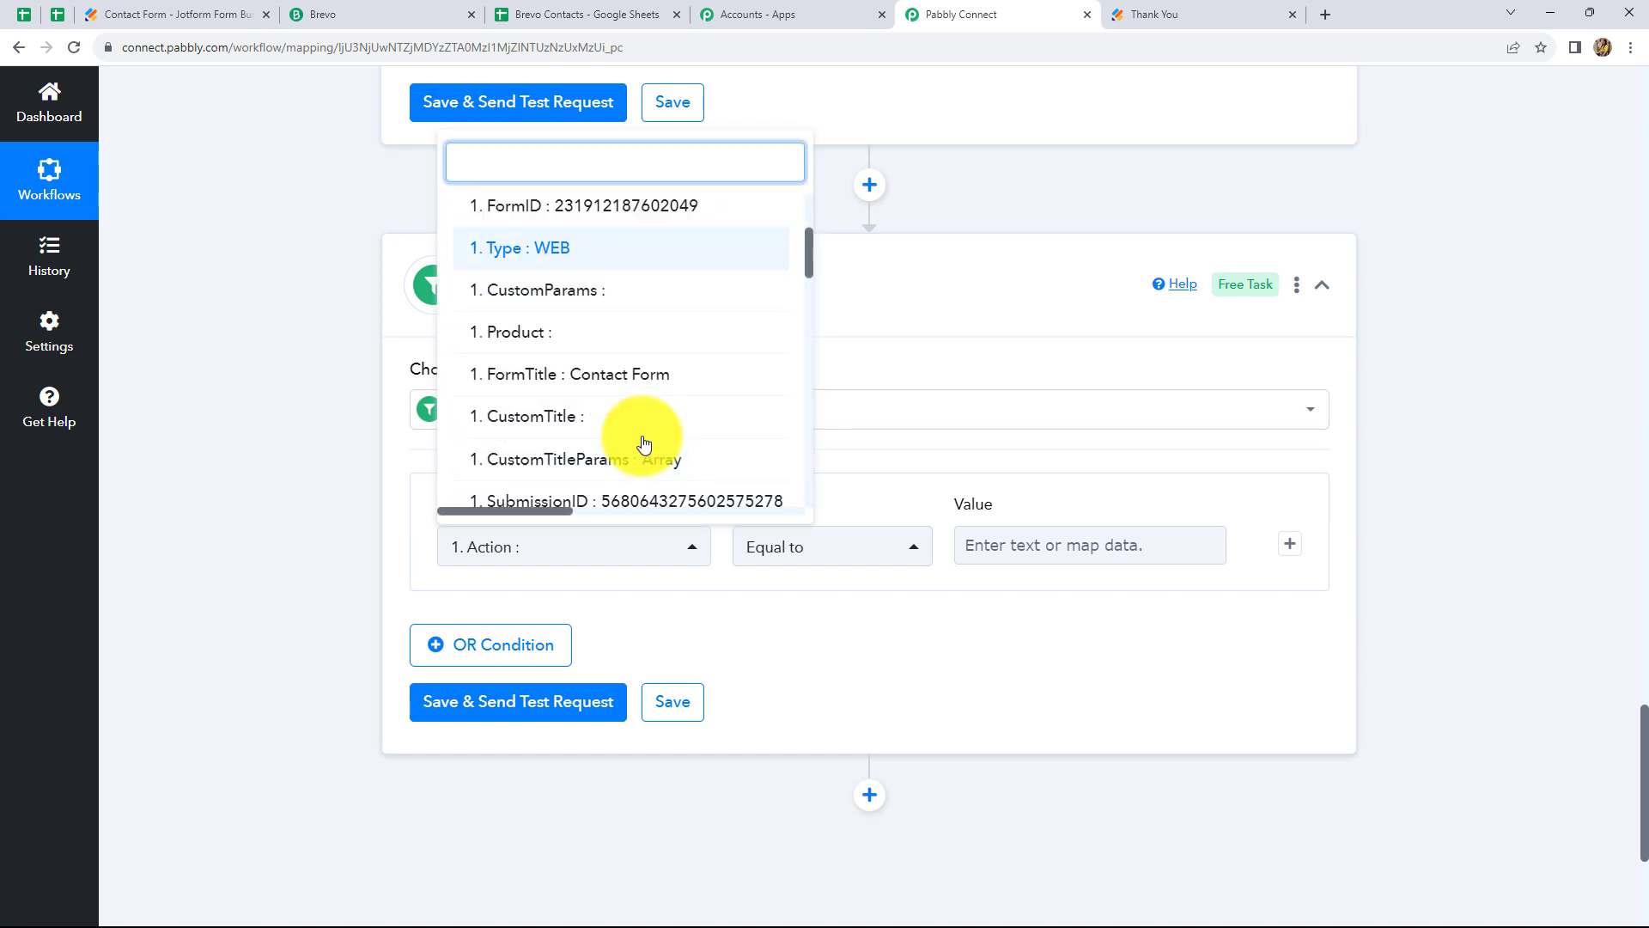
pyautogui.scroll(-10, 644, 444)
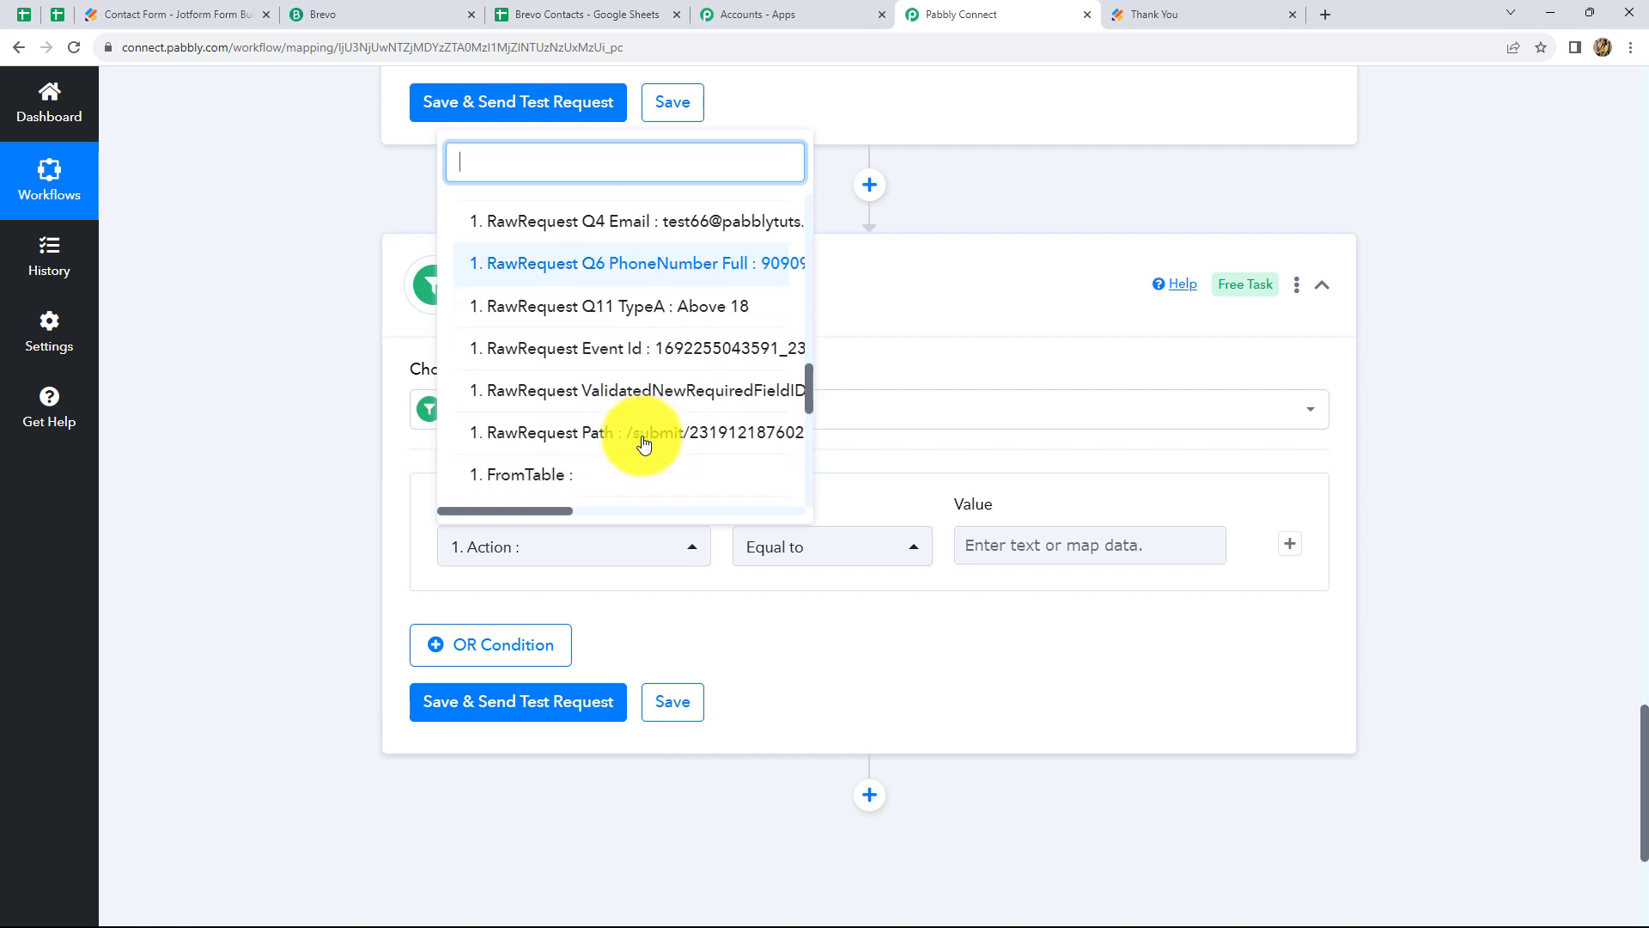
pyautogui.click(667, 307)
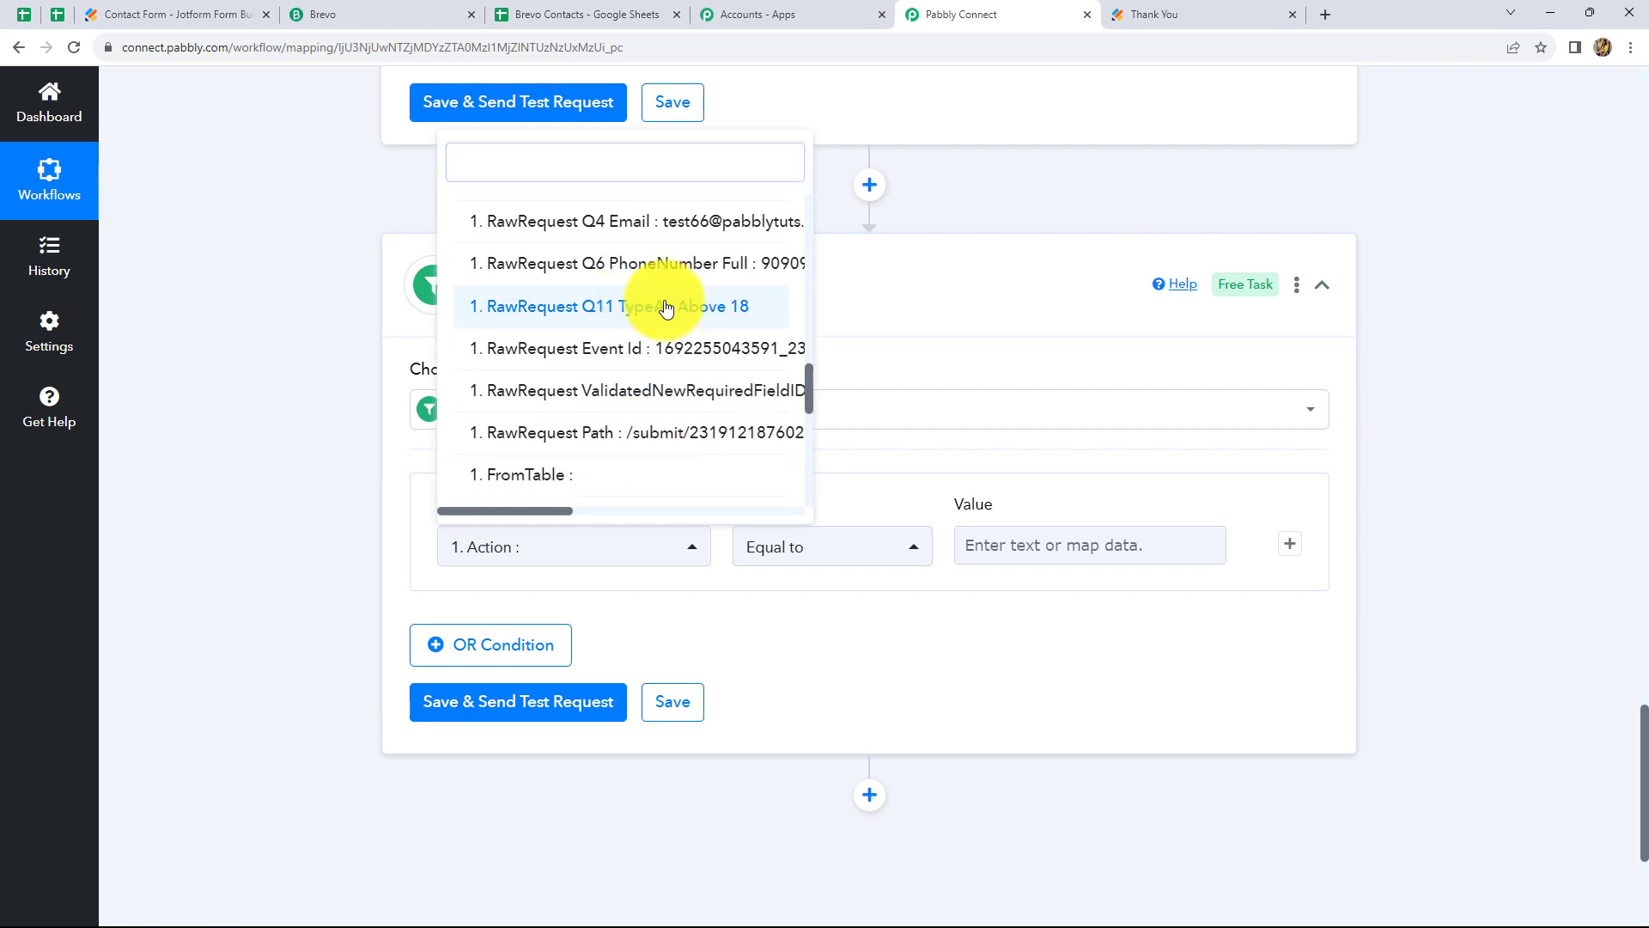
pyautogui.click(996, 546)
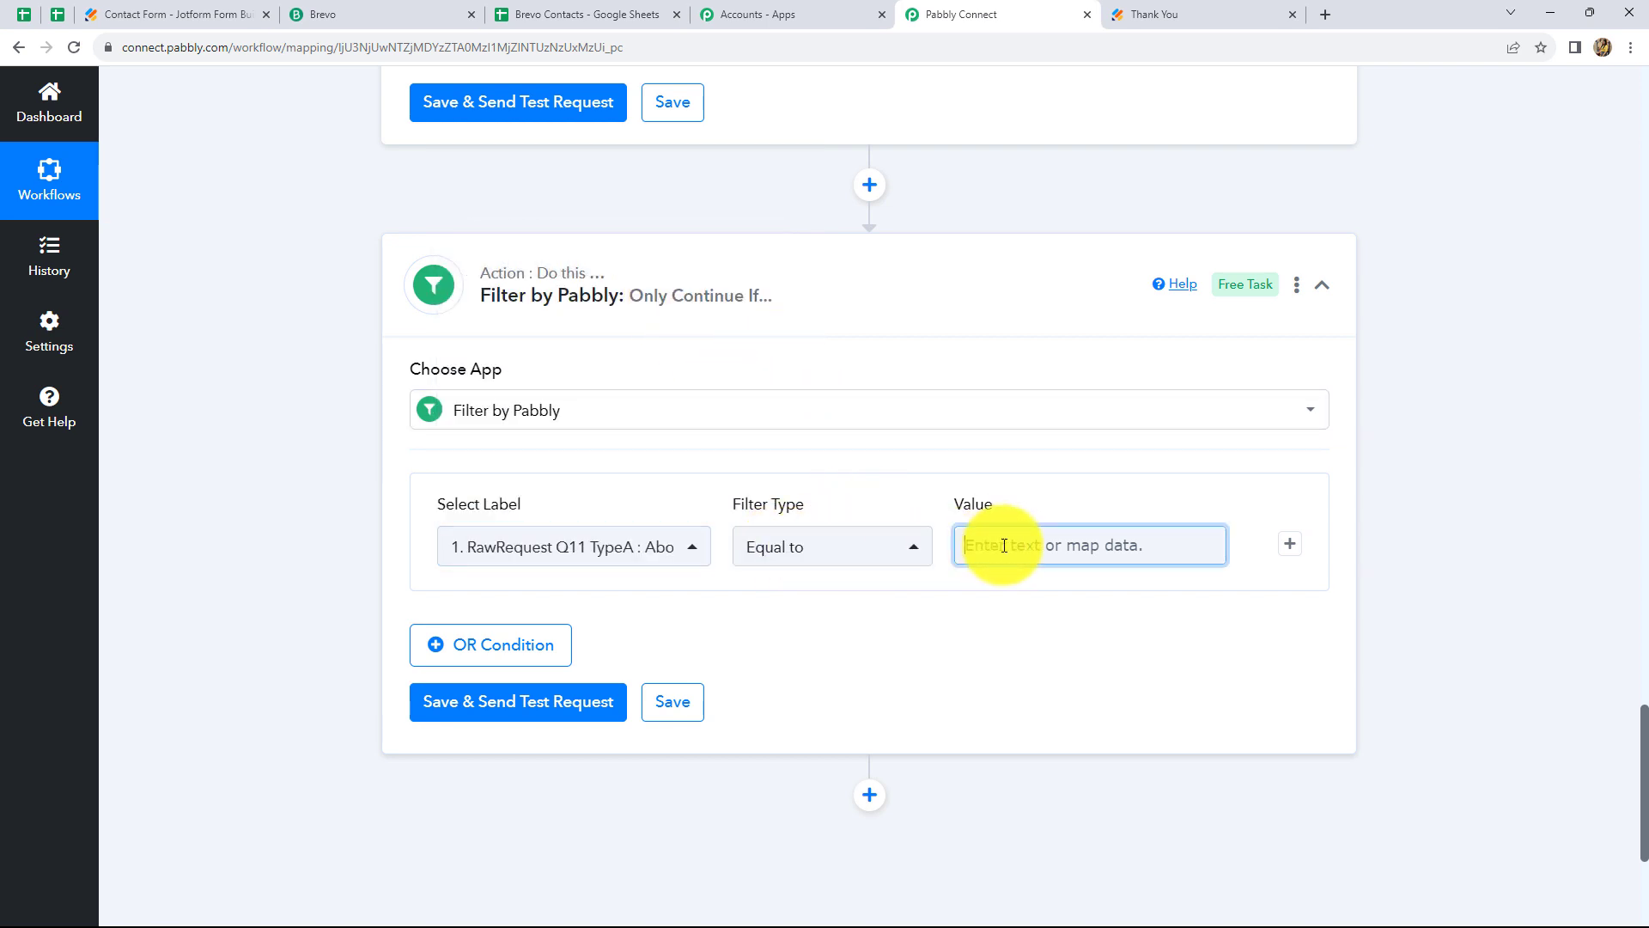
pyautogui.write('Above 18')
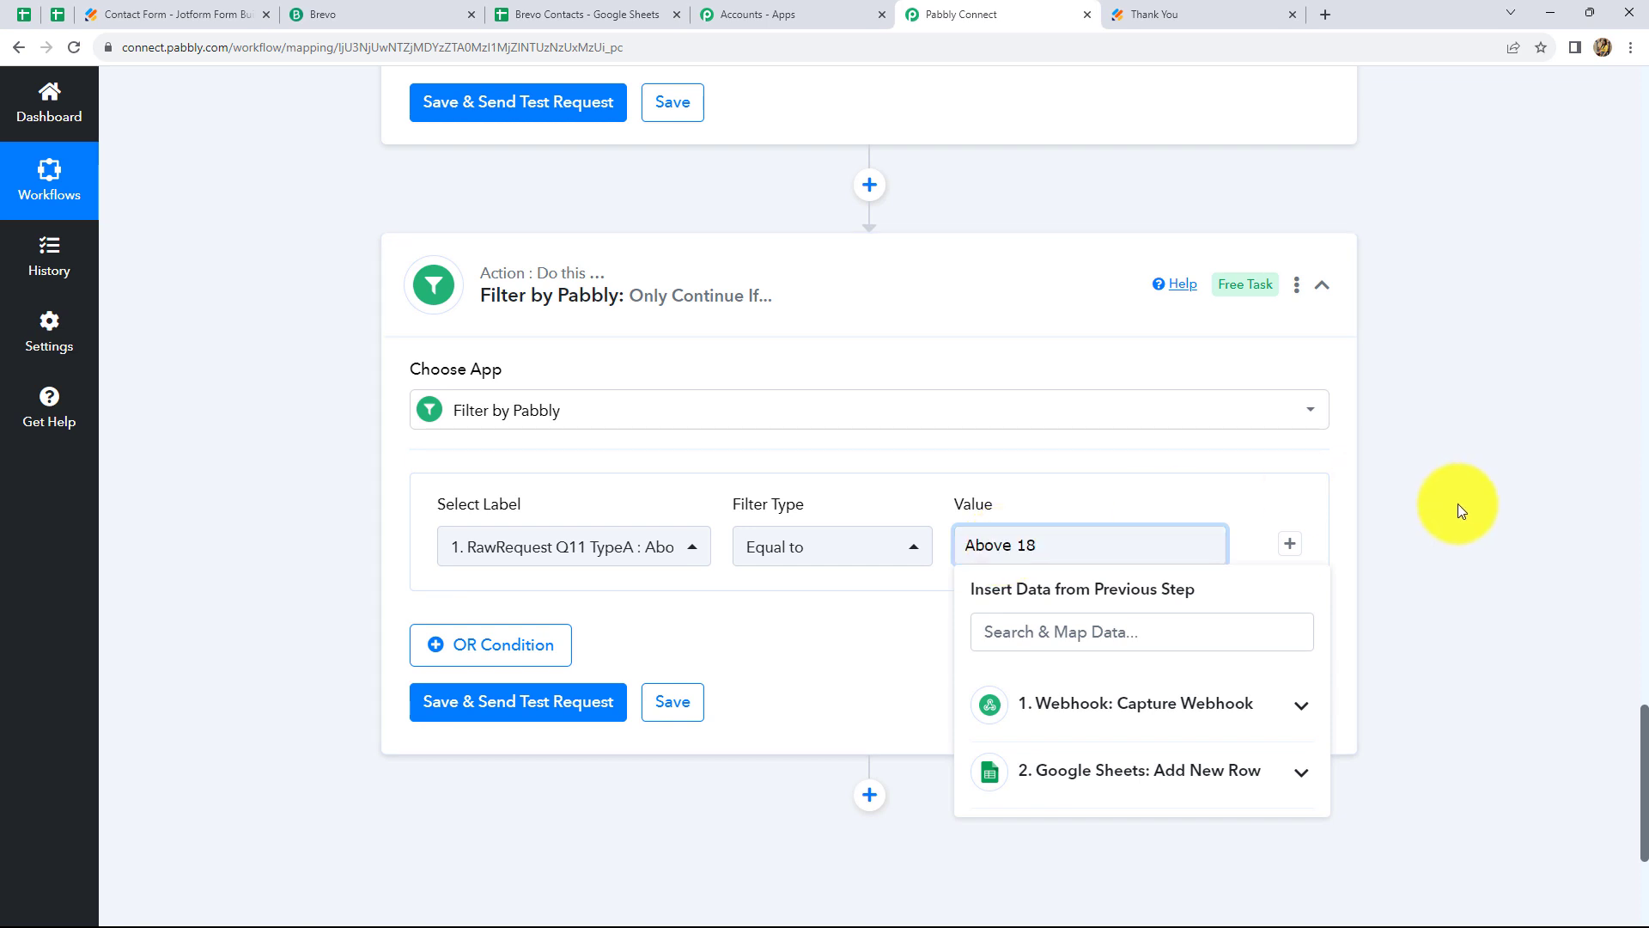
pyautogui.click(1461, 507)
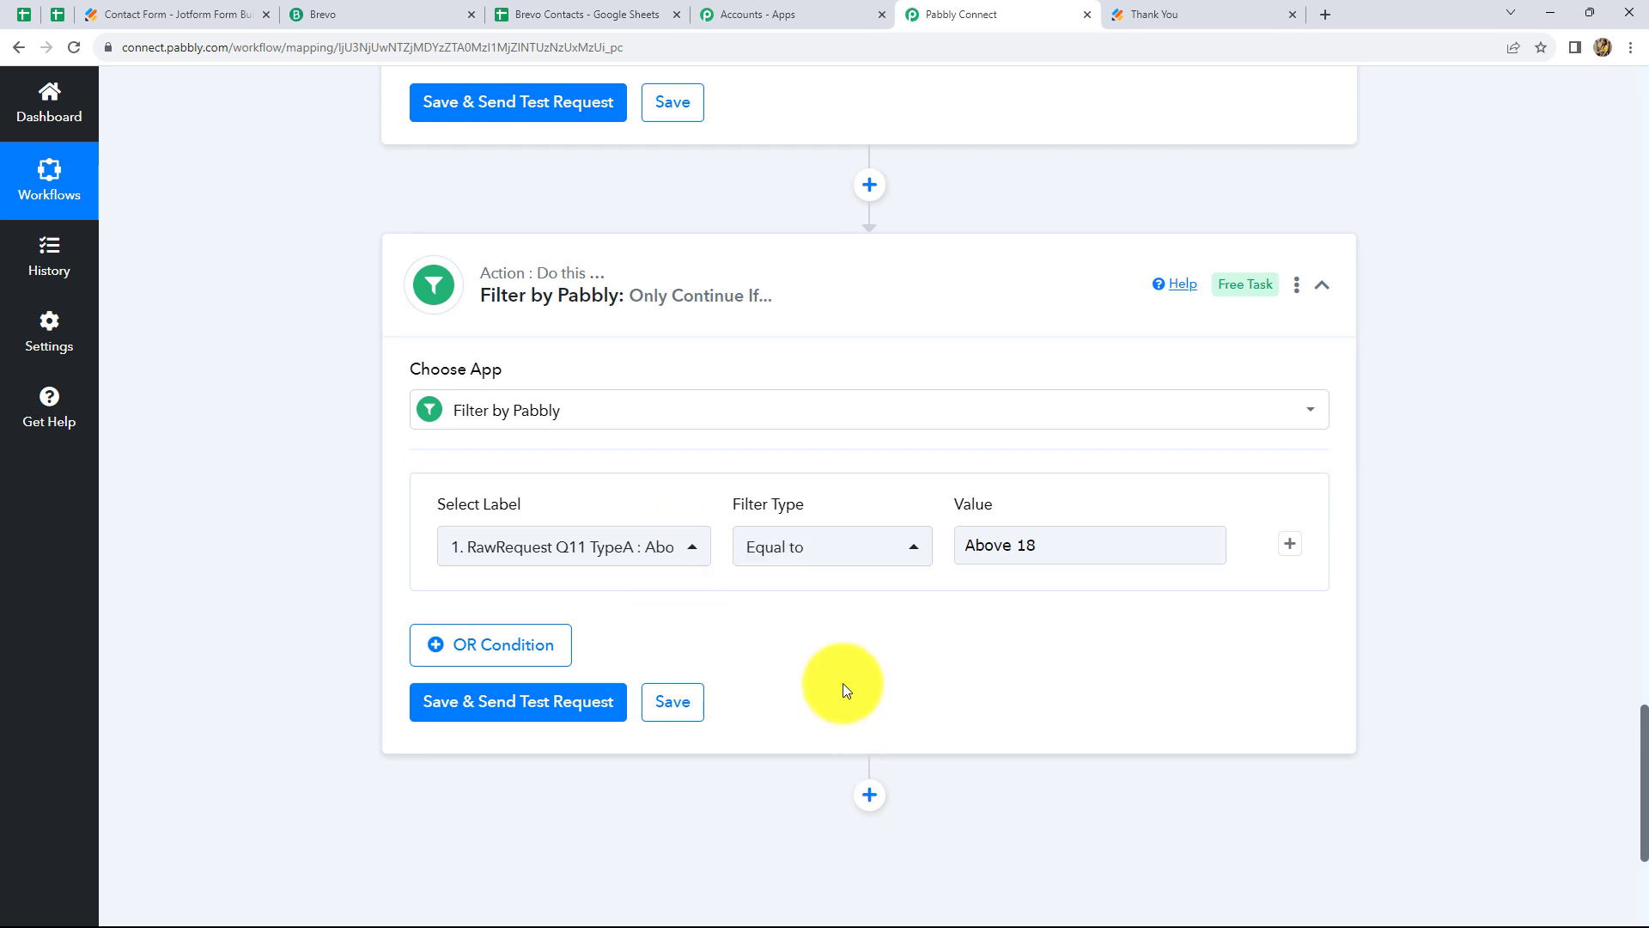
pyautogui.scroll(-2, 843, 683)
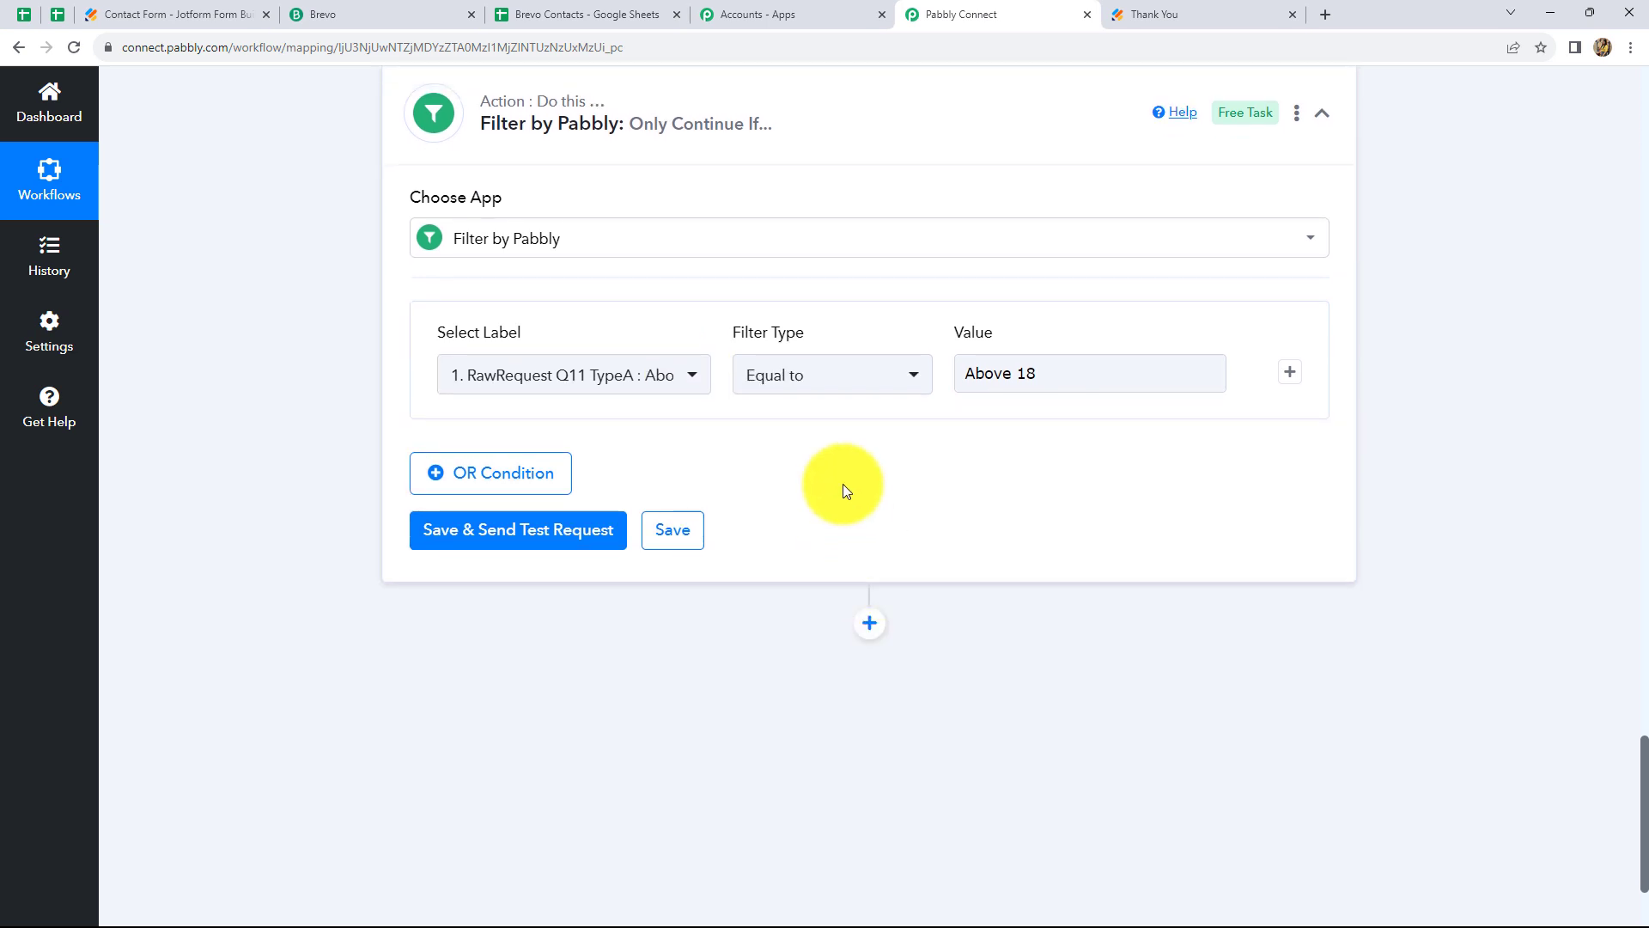
# Save and test the Above 18 filter, checking the Brevo Contacts sheet before returning
pyautogui.click(518, 537)
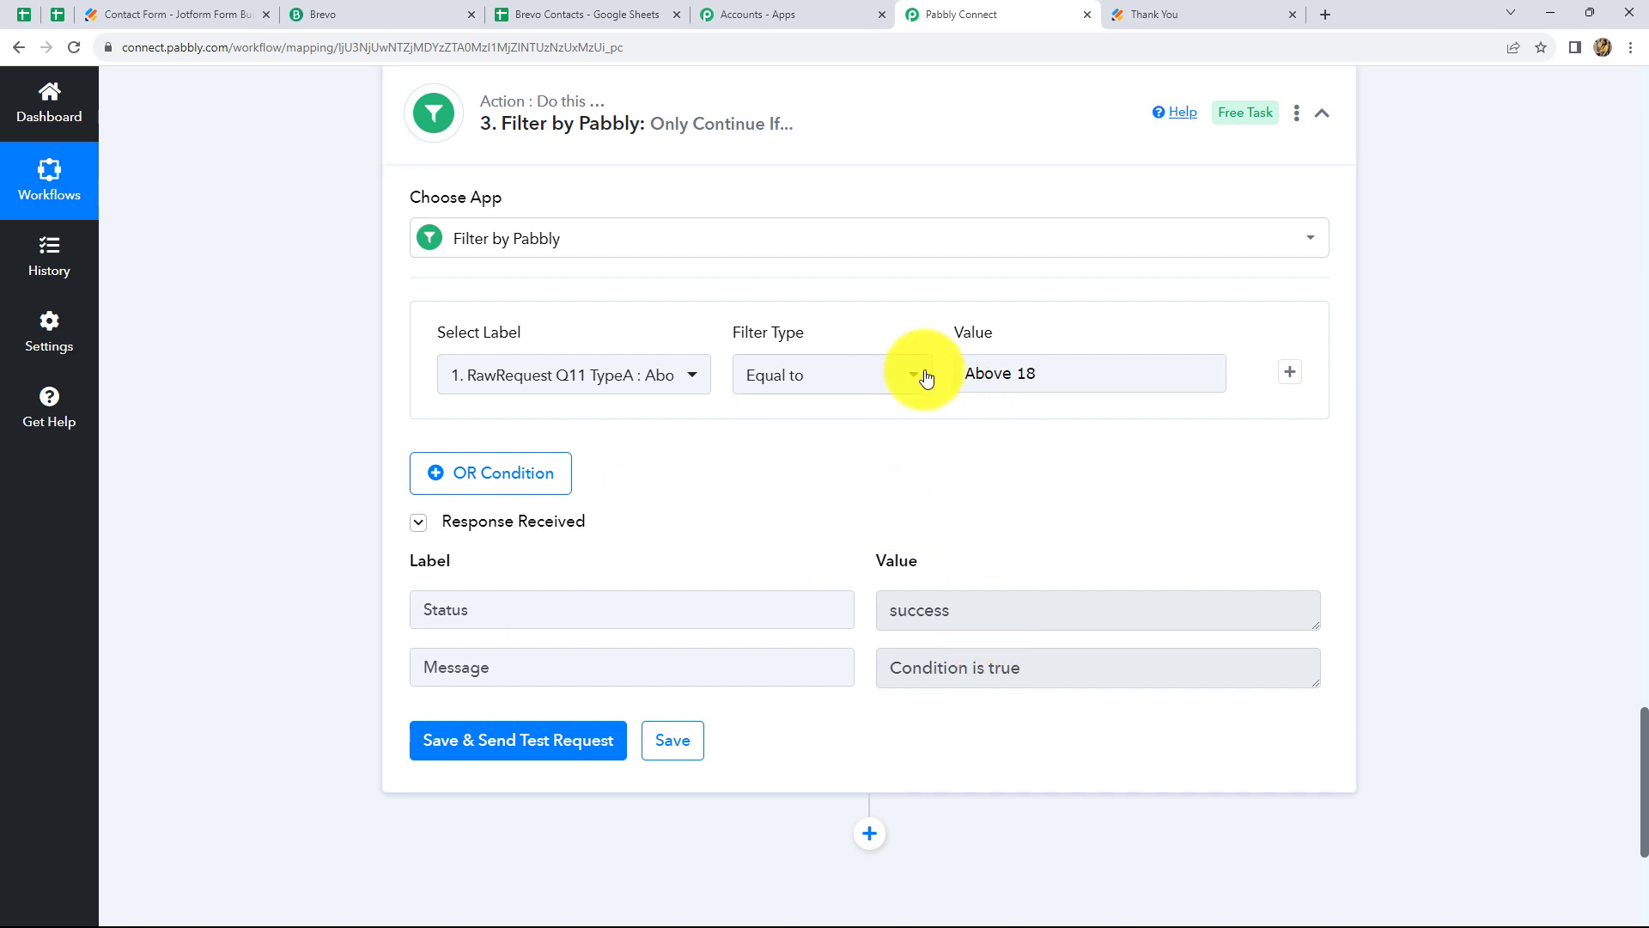
pyautogui.click(589, 13)
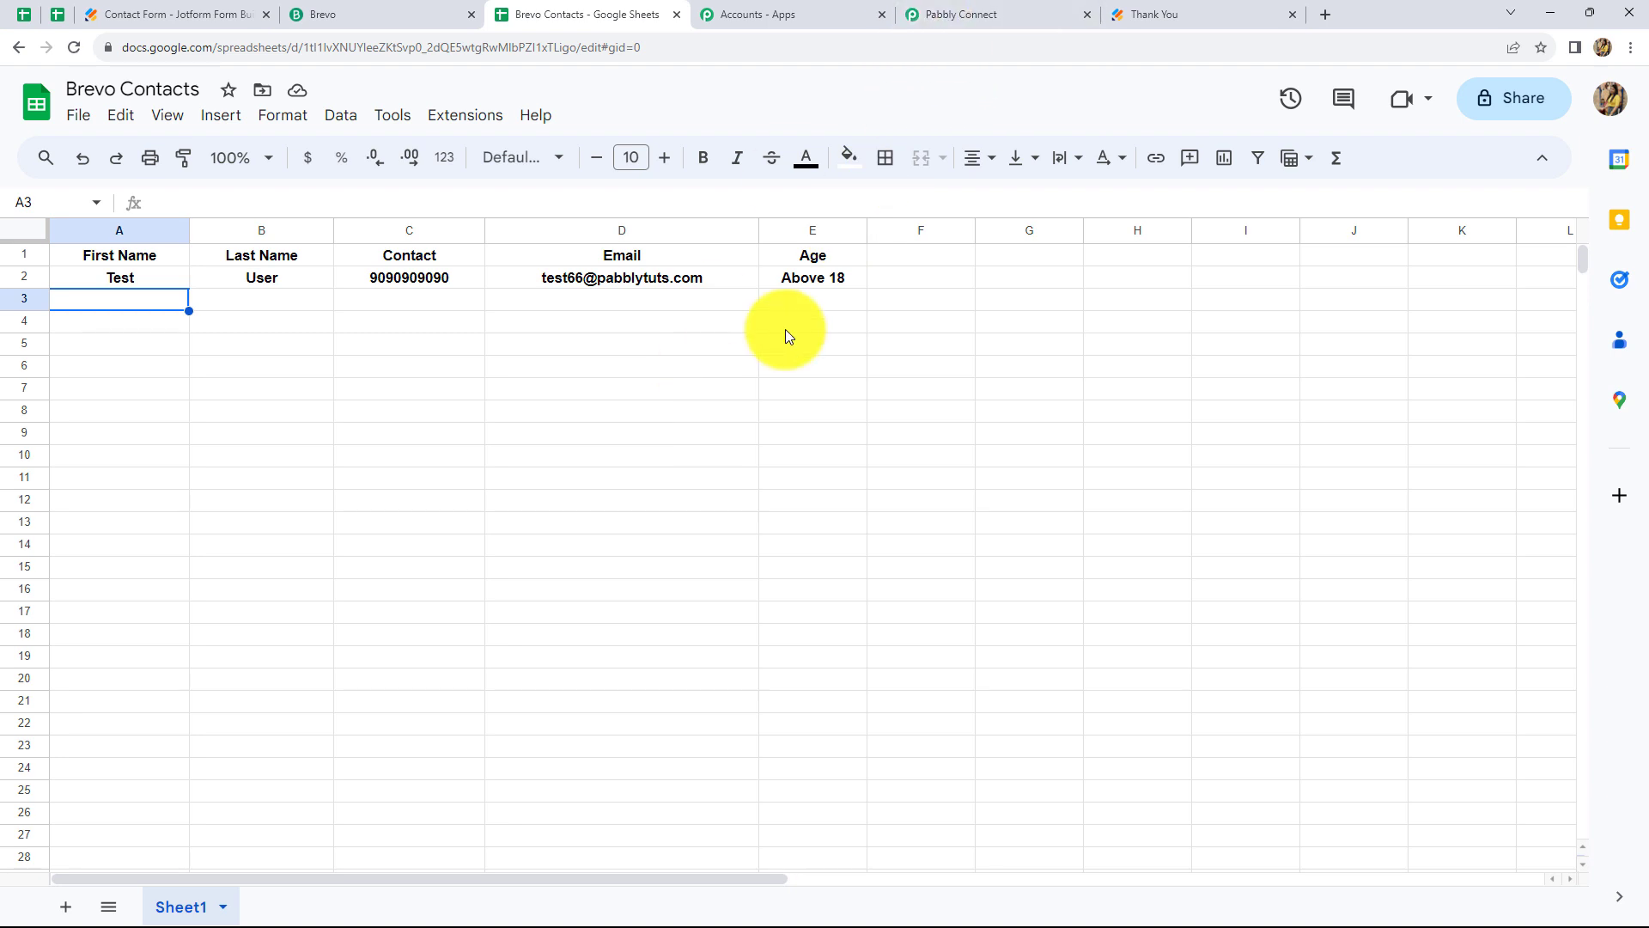
pyautogui.click(1008, 9)
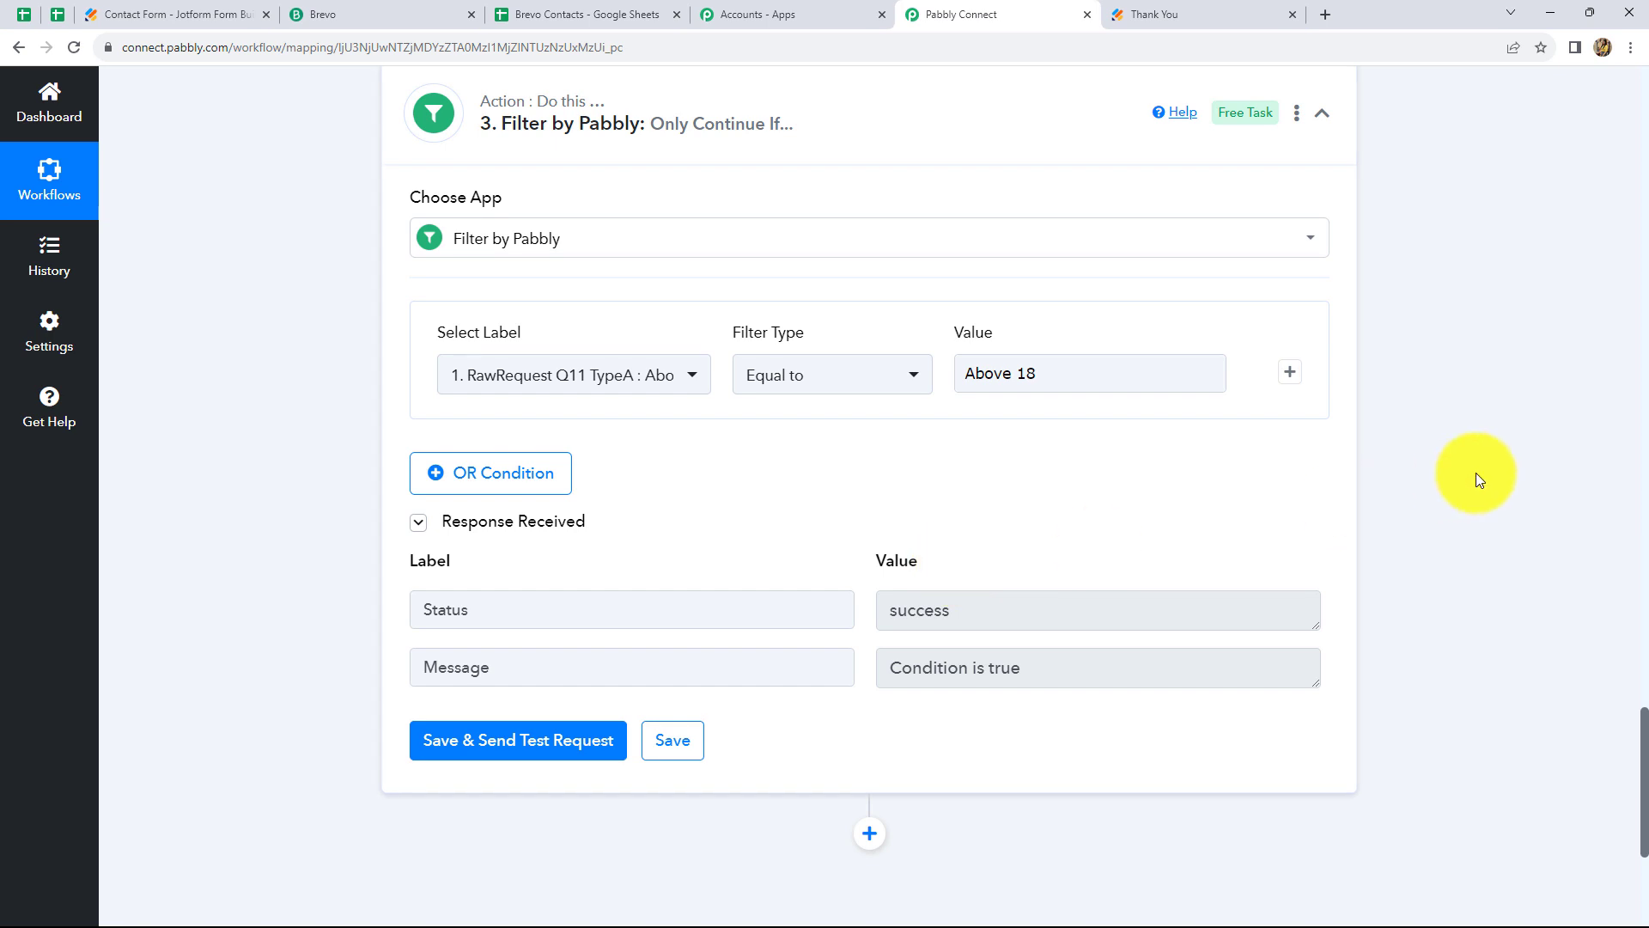
pyautogui.scroll(1, 1475, 479)
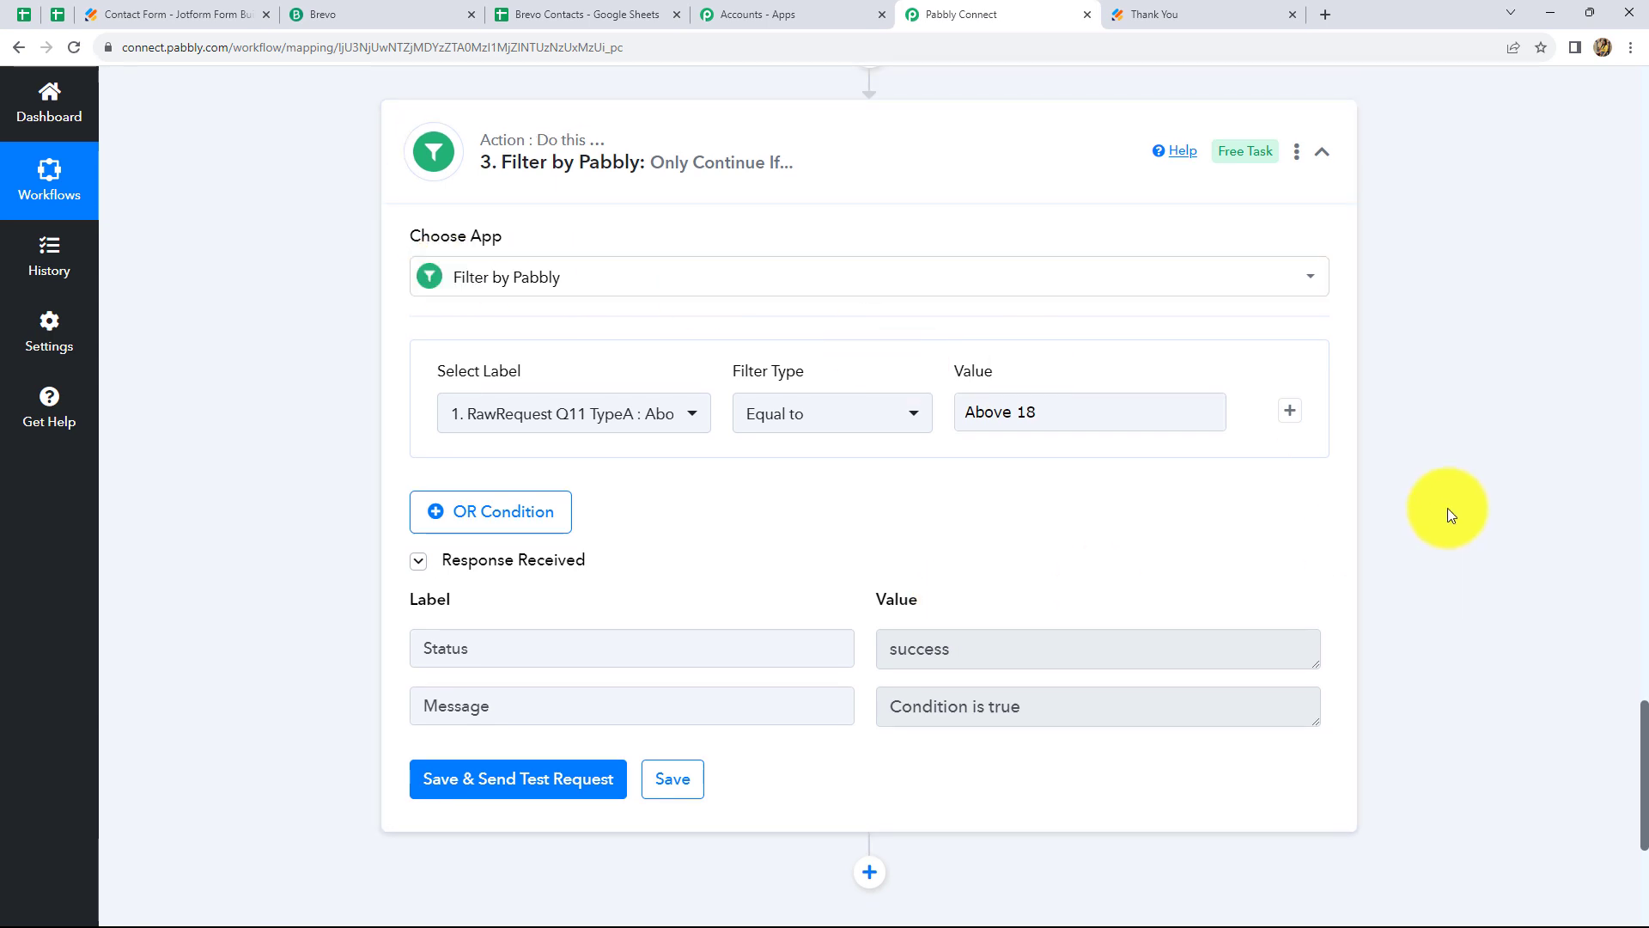
pyautogui.scroll(-4, 1446, 507)
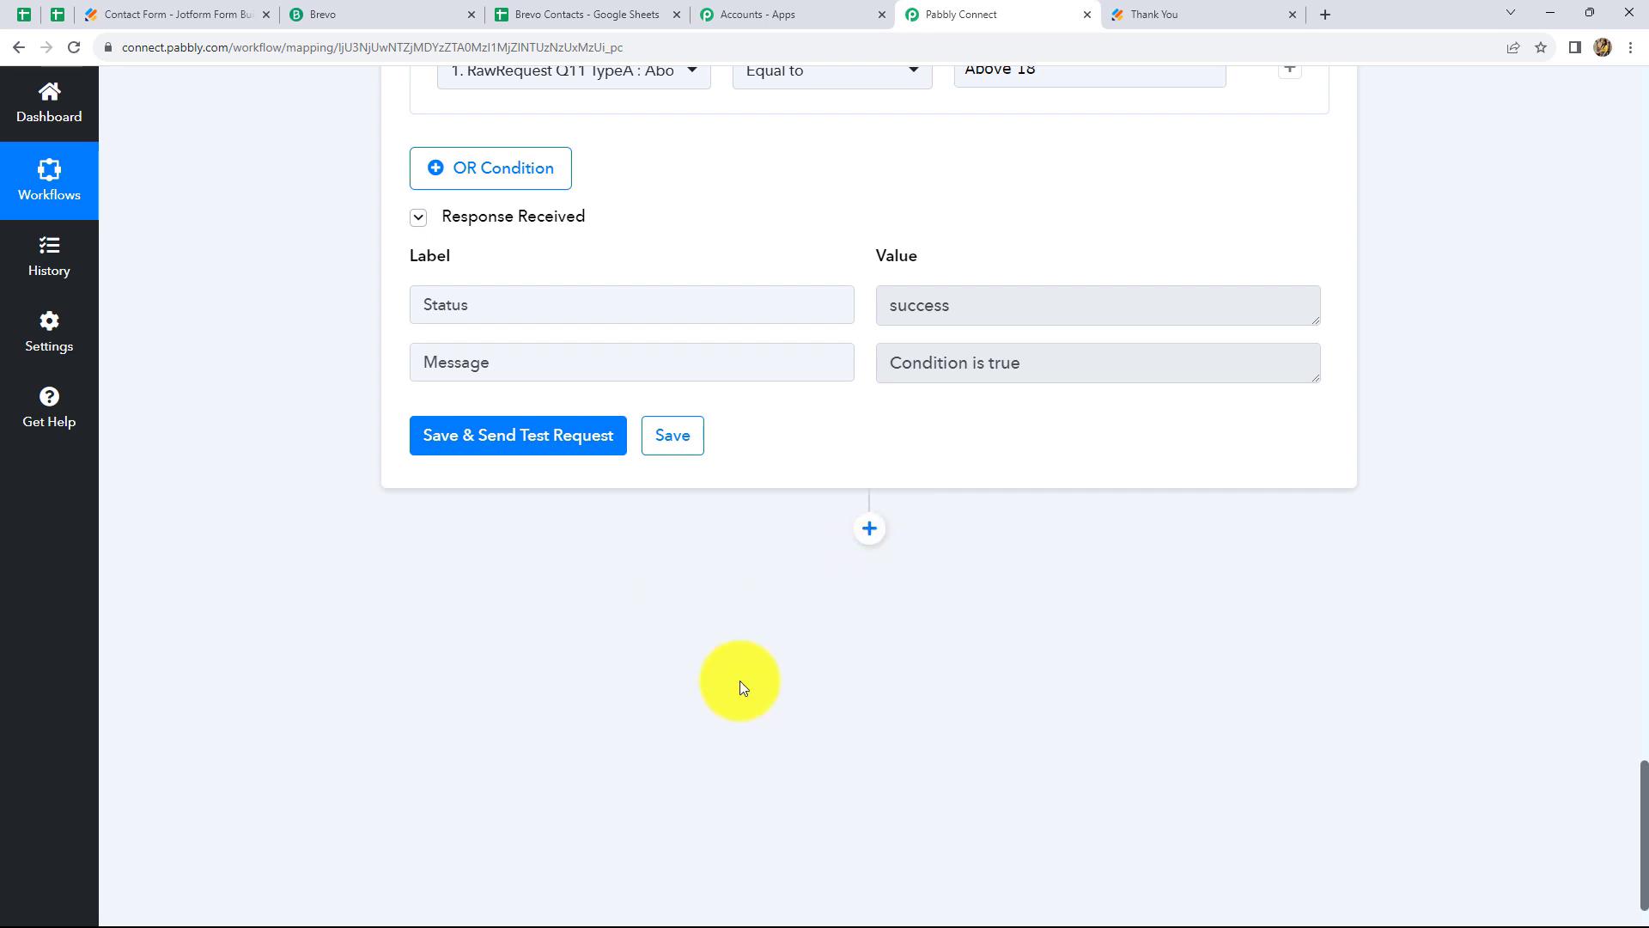
# Add a Brevo action step after the filter with the Create or Update Contact event
pyautogui.click(869, 530)
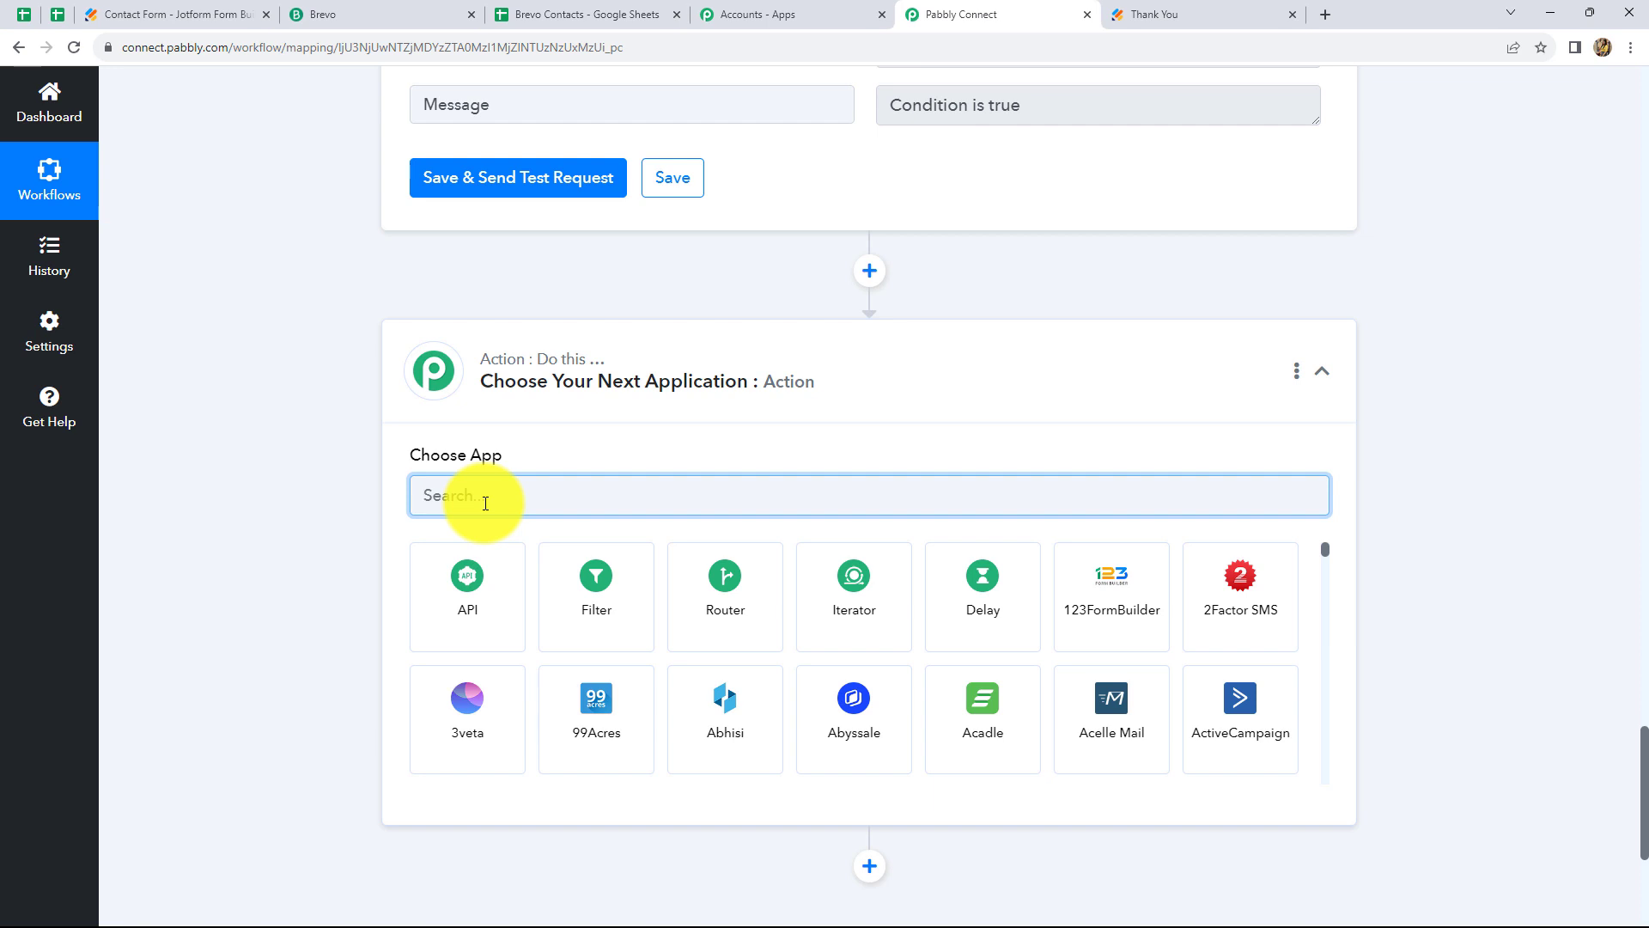
pyautogui.write('Brev')
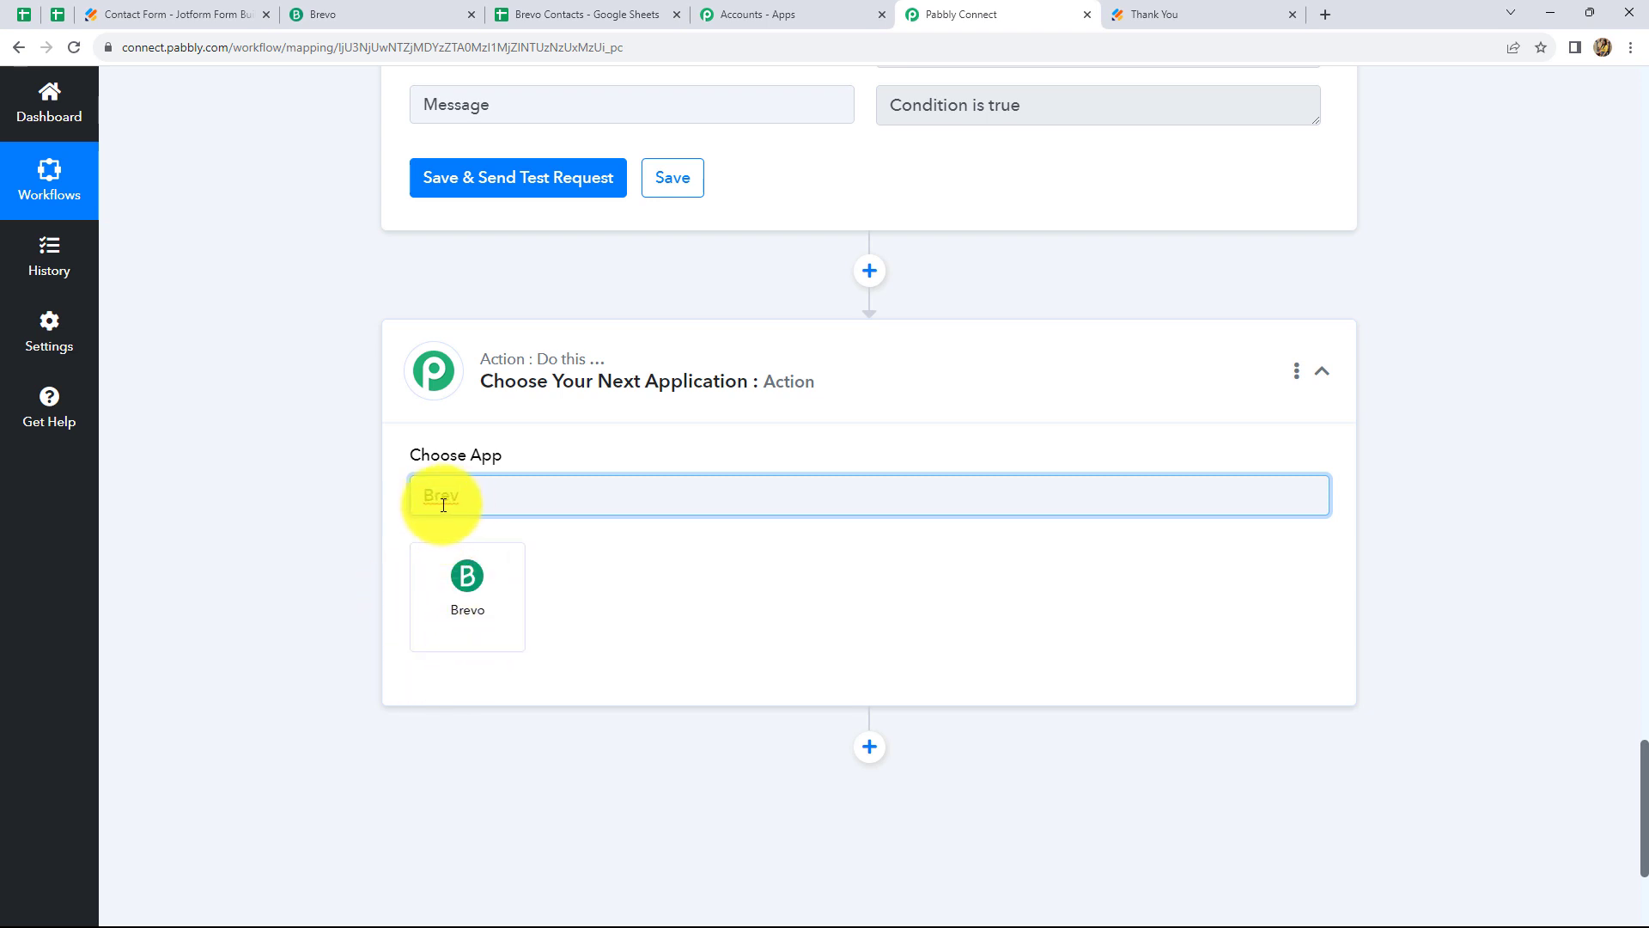
pyautogui.click(474, 598)
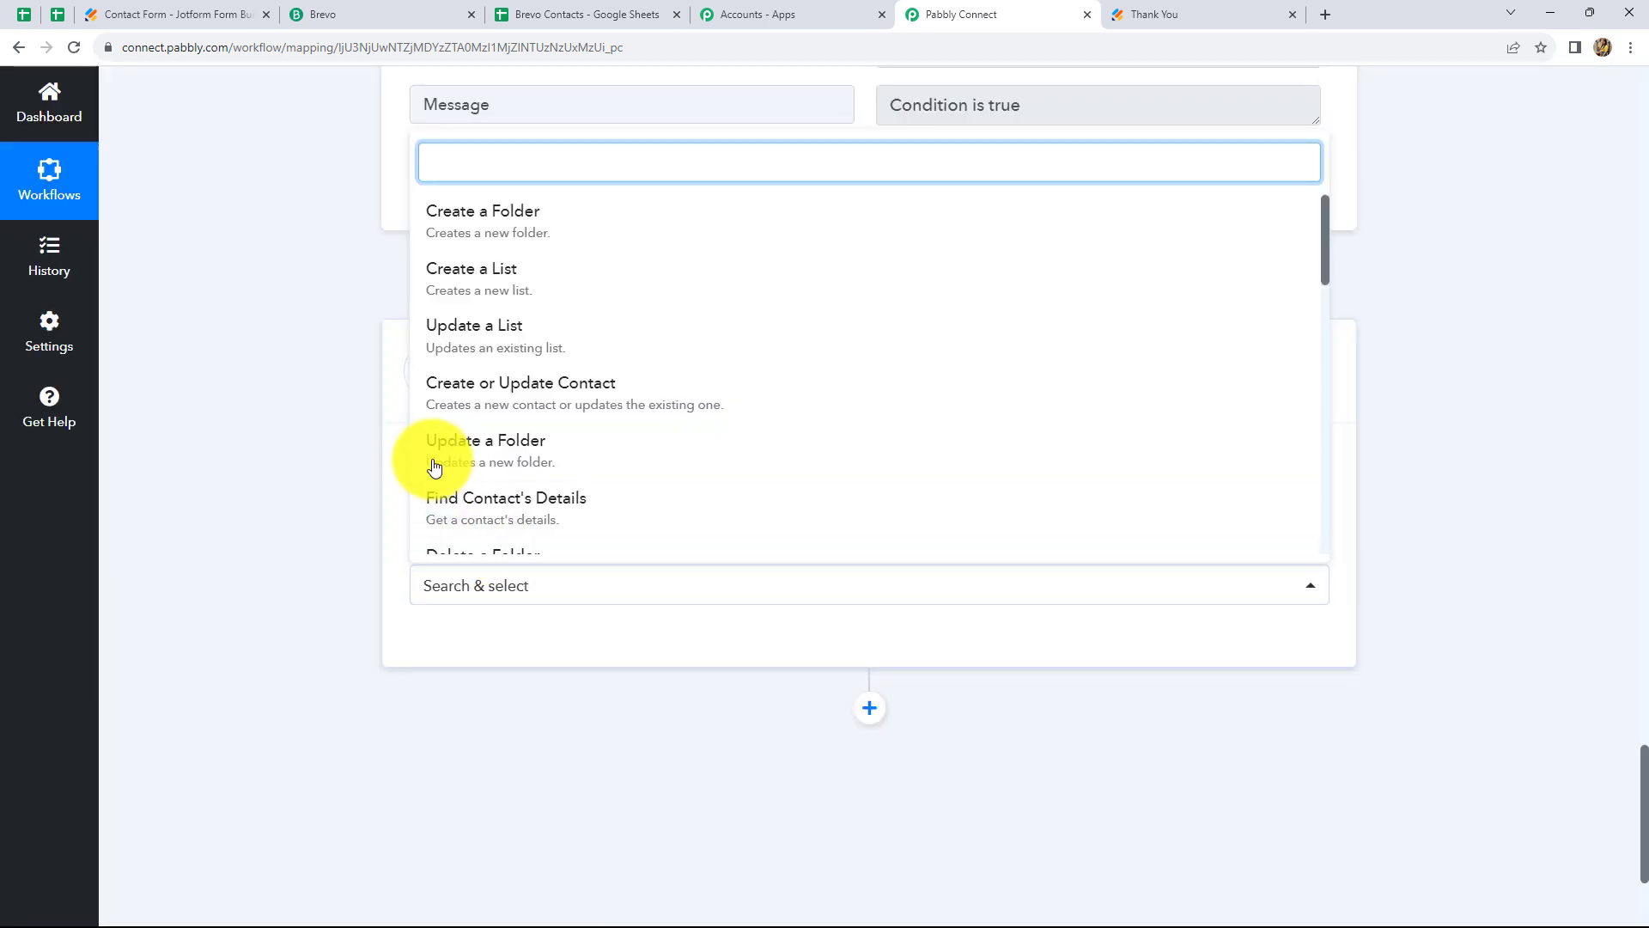
pyautogui.click(538, 402)
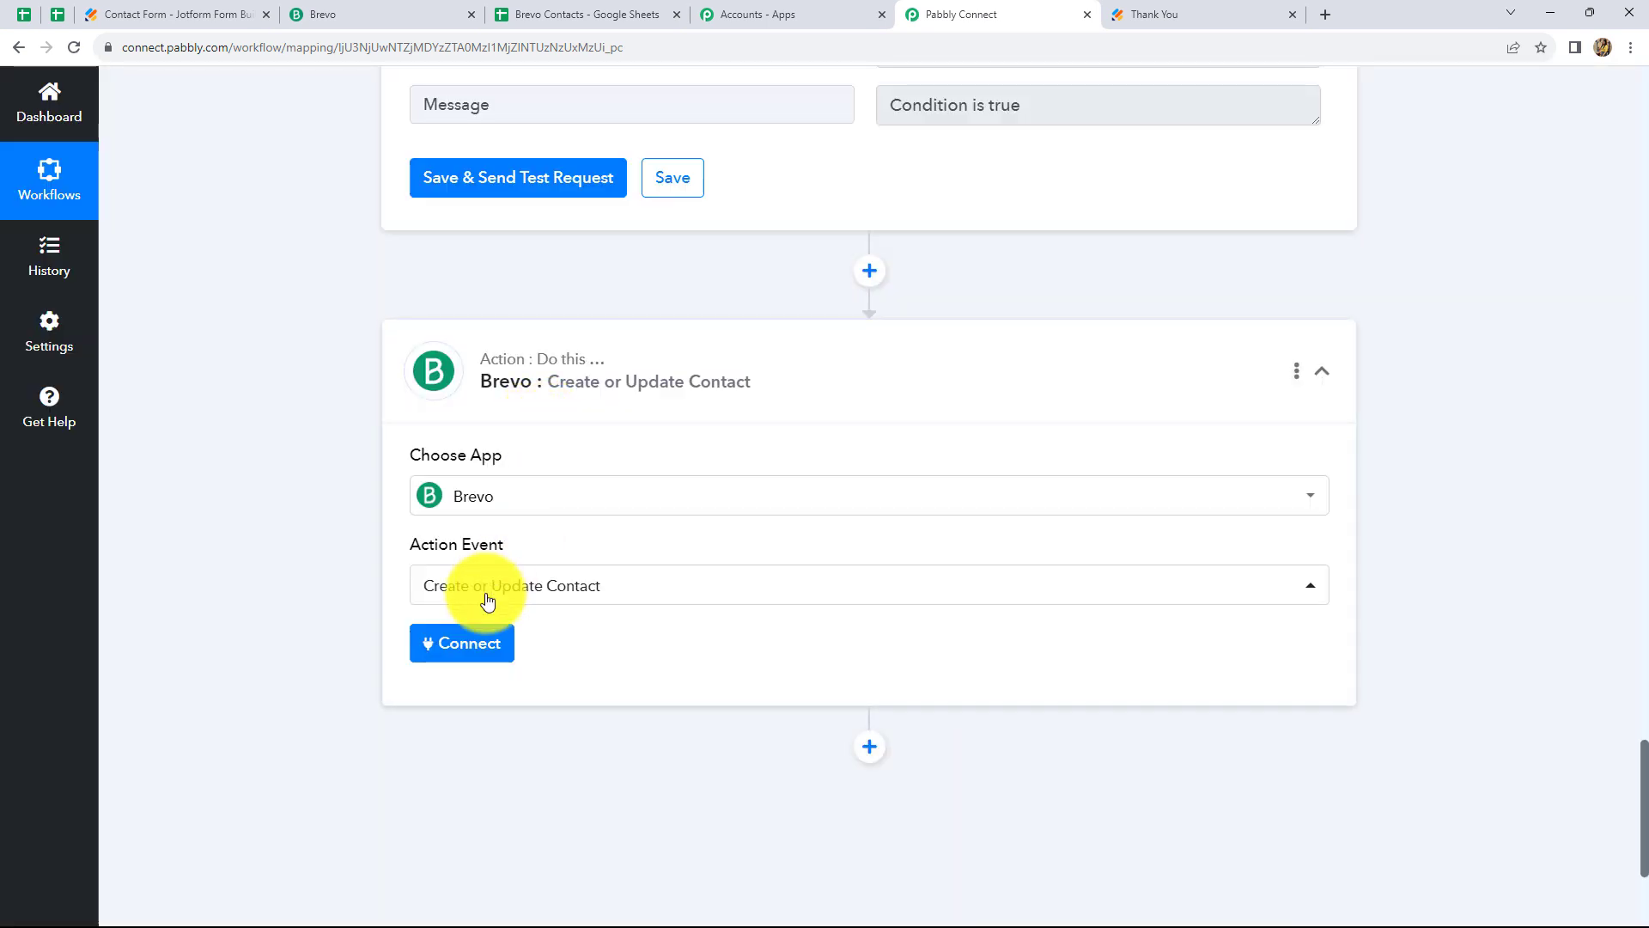
# Start a new Brevo connection and bring up the Brevo account's Contacts page
pyautogui.click(457, 650)
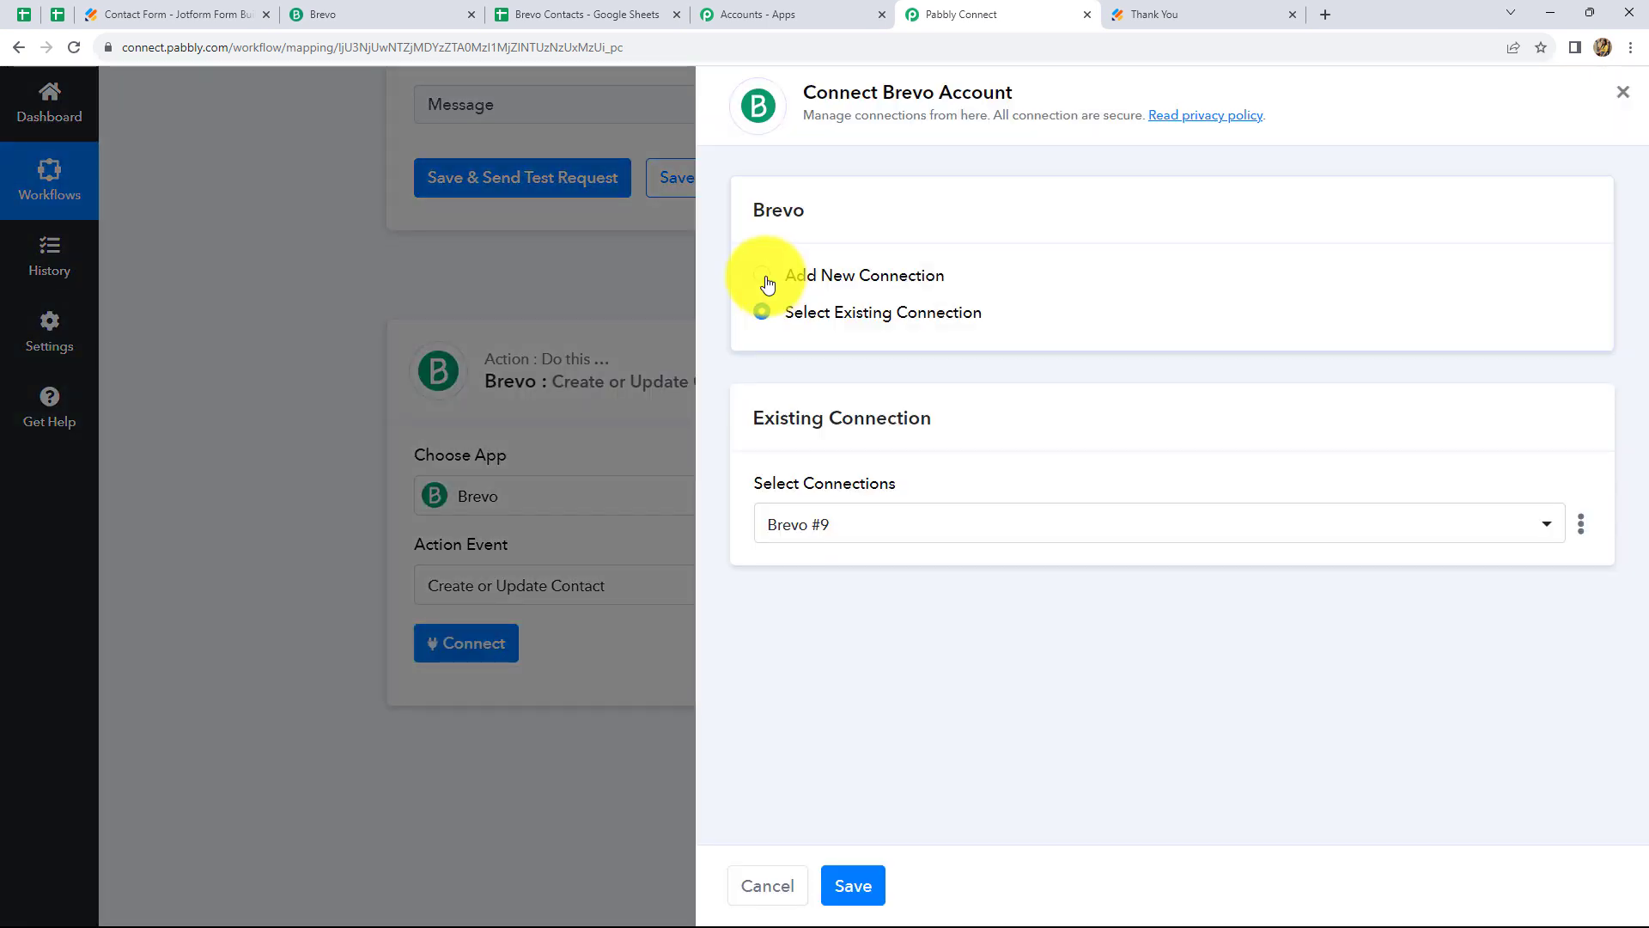
pyautogui.click(766, 278)
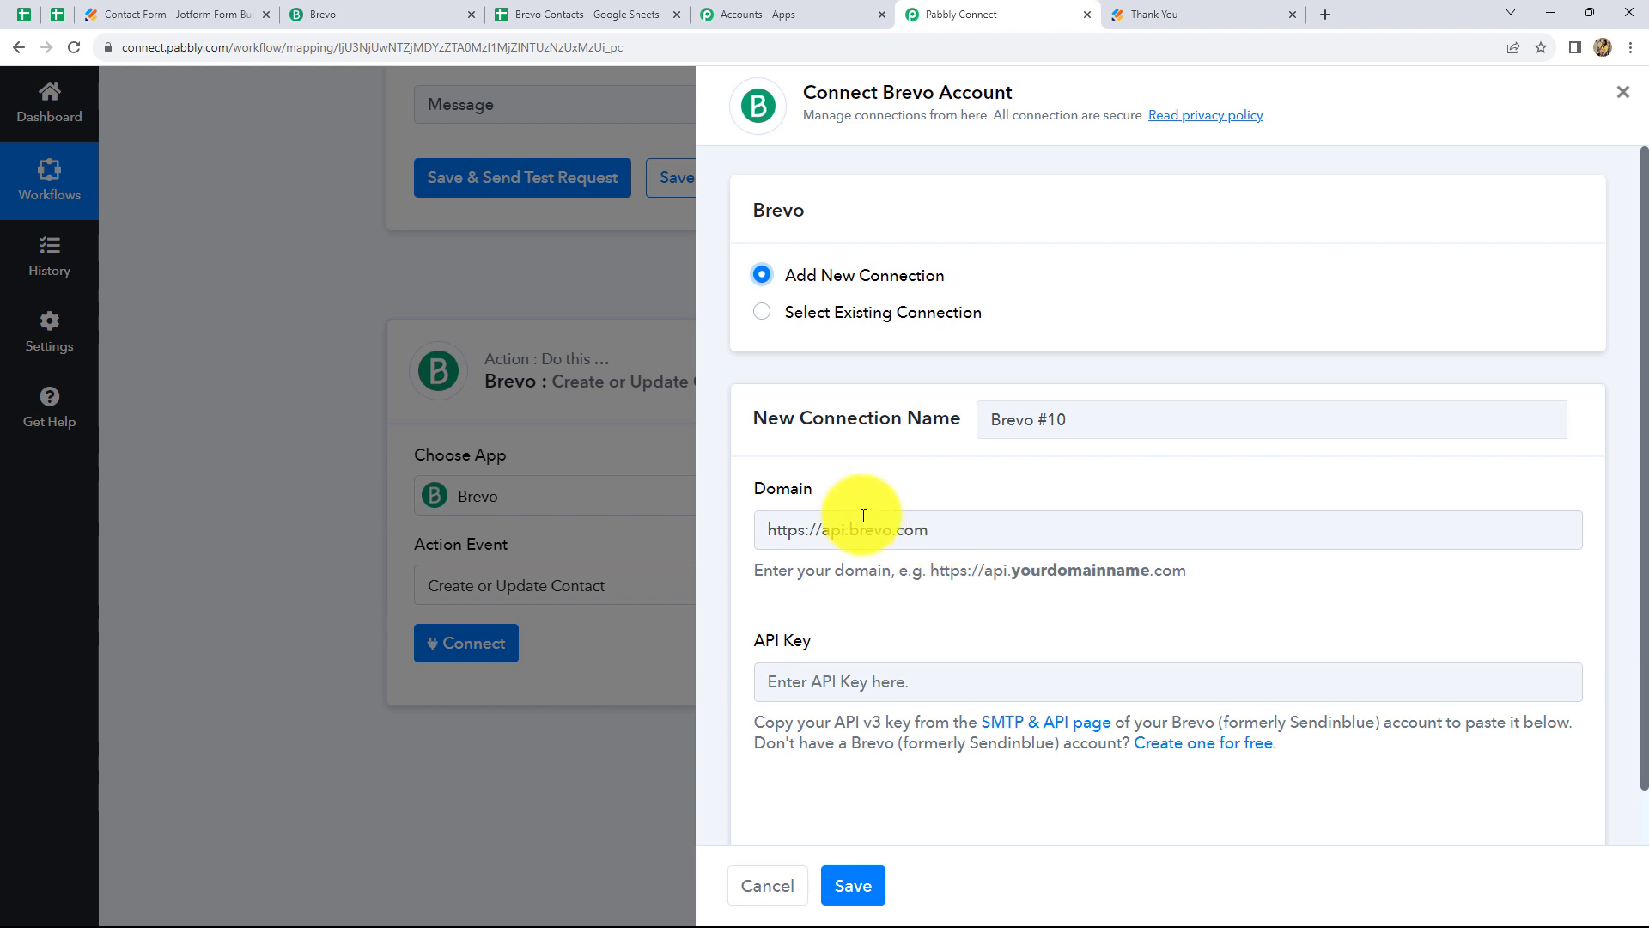
pyautogui.click(322, 15)
pyautogui.moveTo(244, 44); pyautogui.dragTo(122, 55)
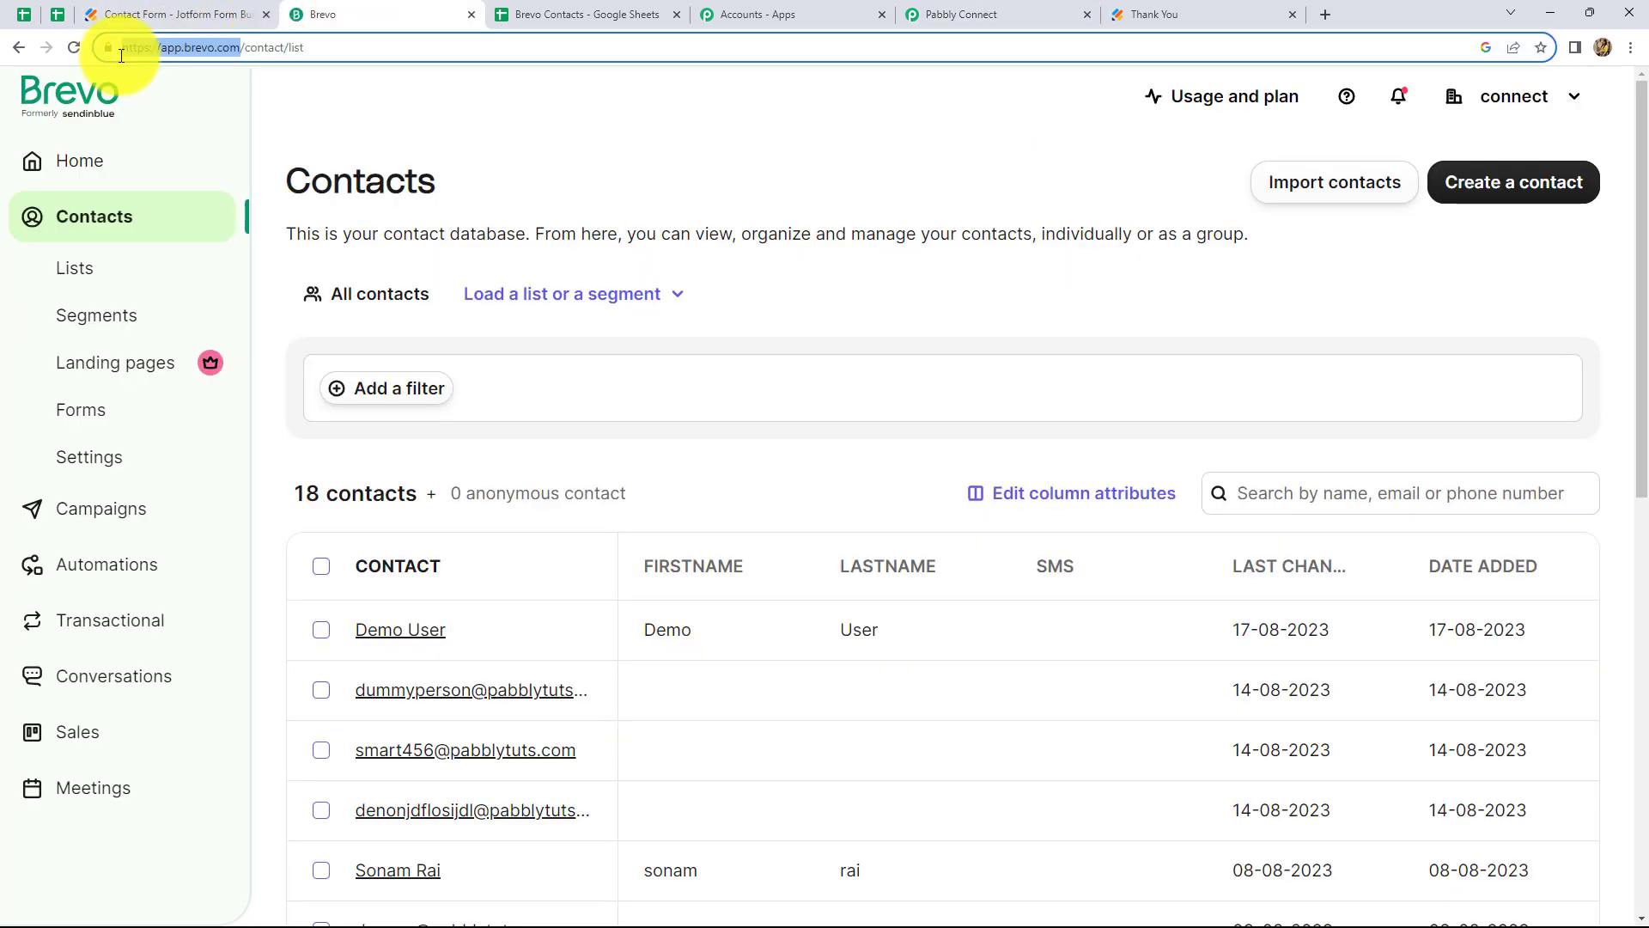
# Go to Brevo's SMTP & API settings and show the API Keys list
pyautogui.click(331, 48)
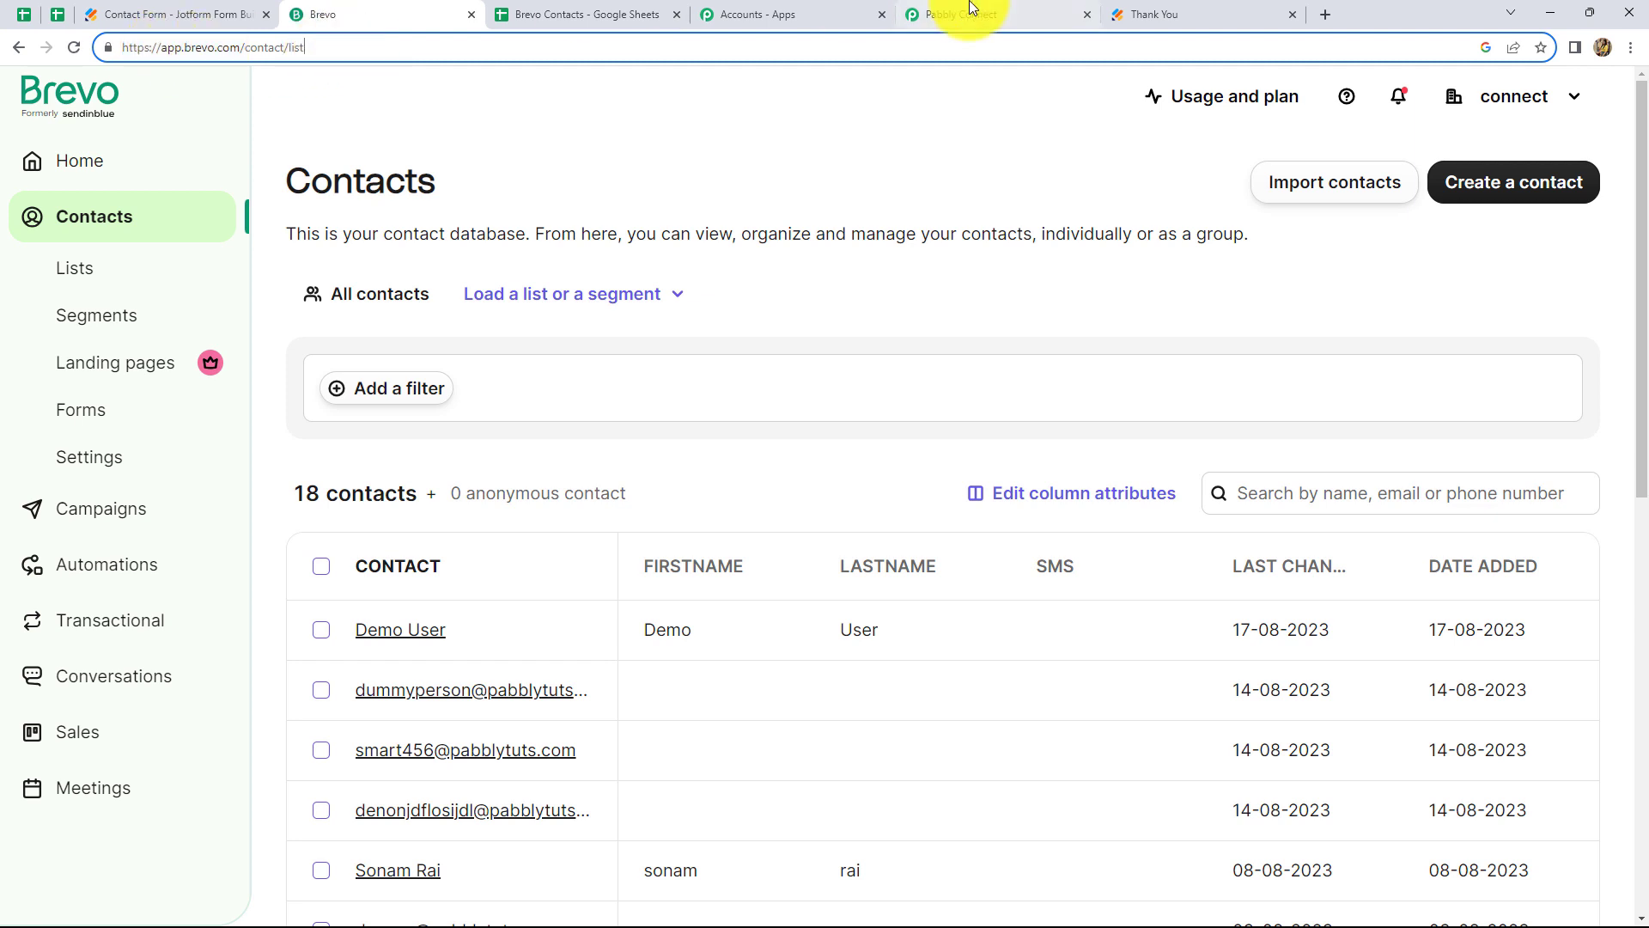
pyautogui.click(1052, 13)
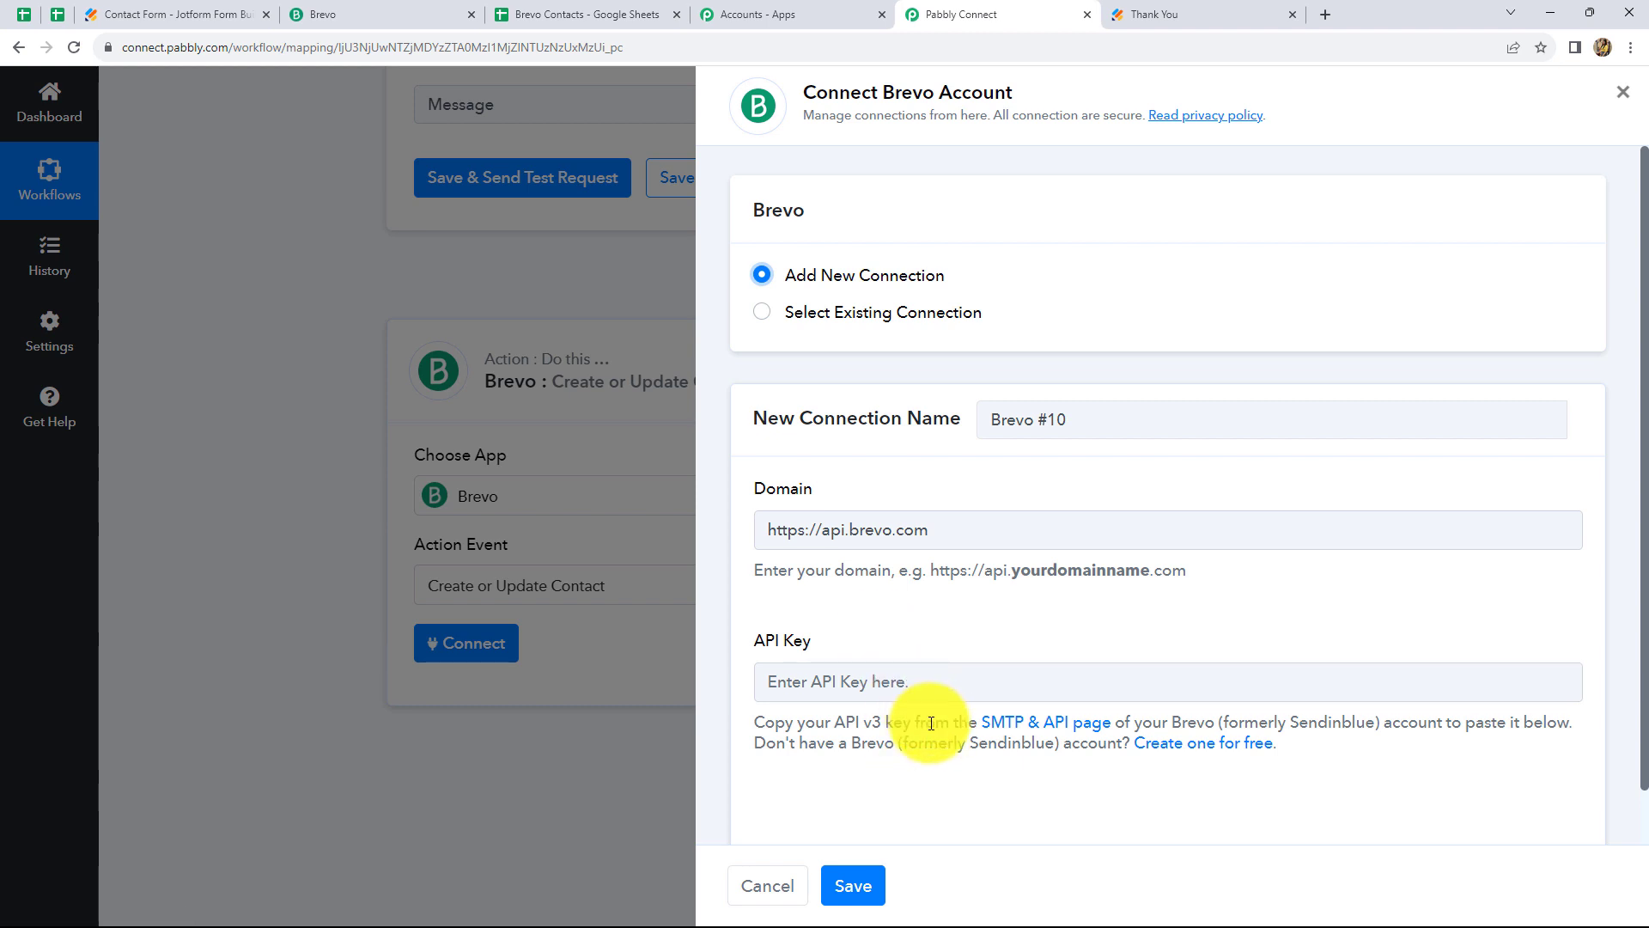
pyautogui.click(415, 14)
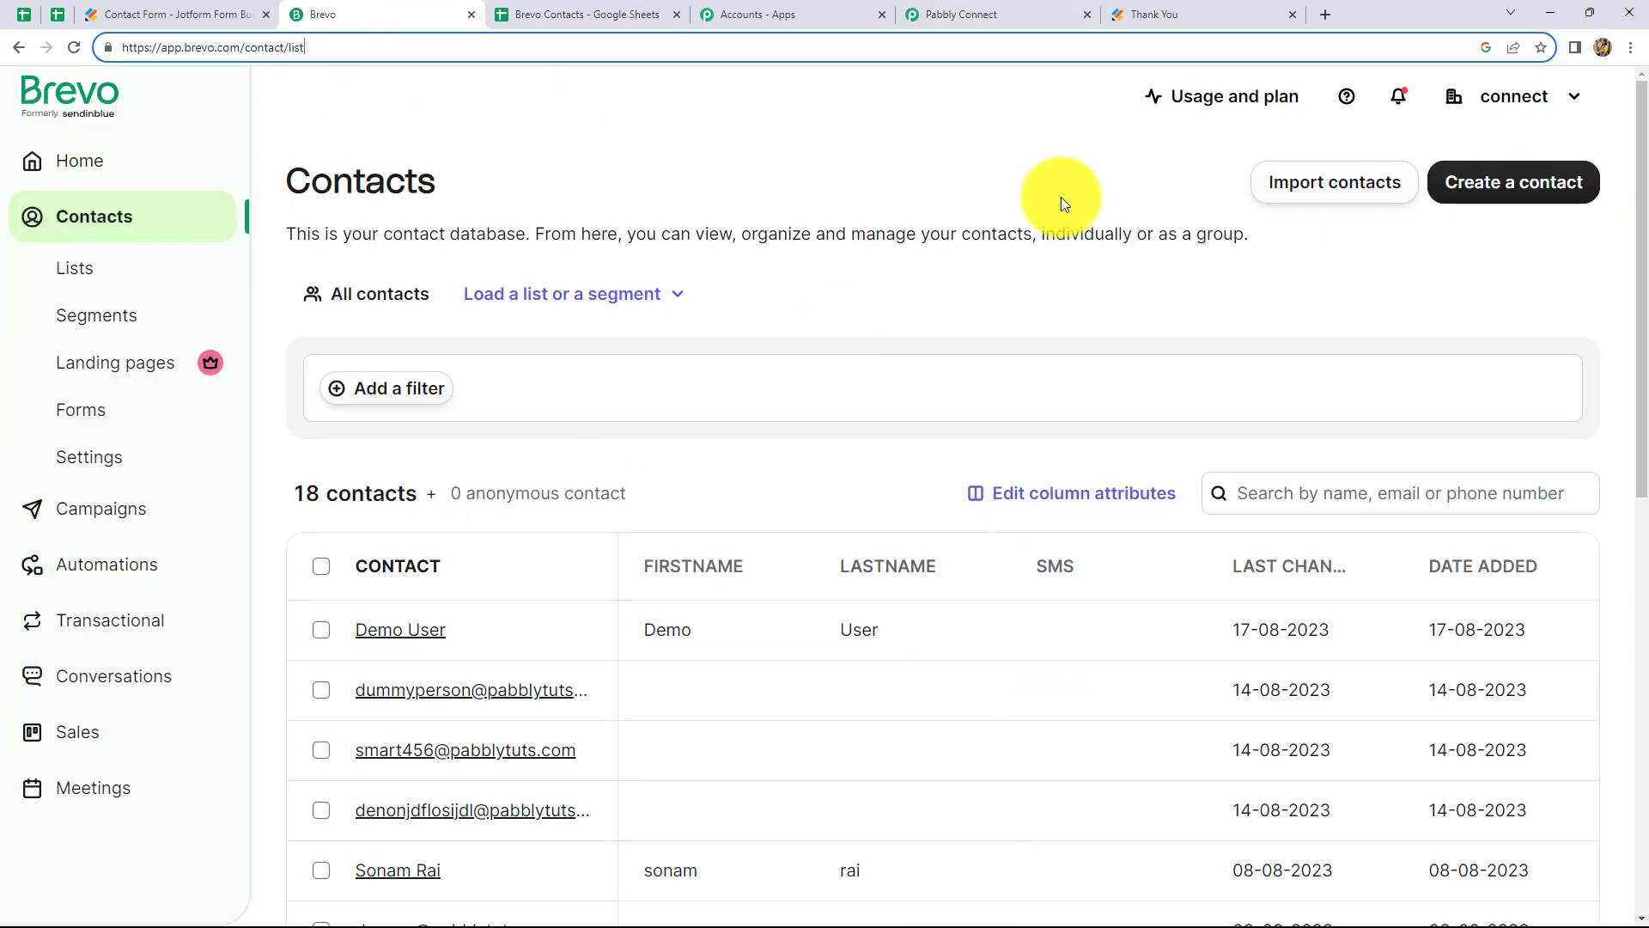
pyautogui.click(1514, 96)
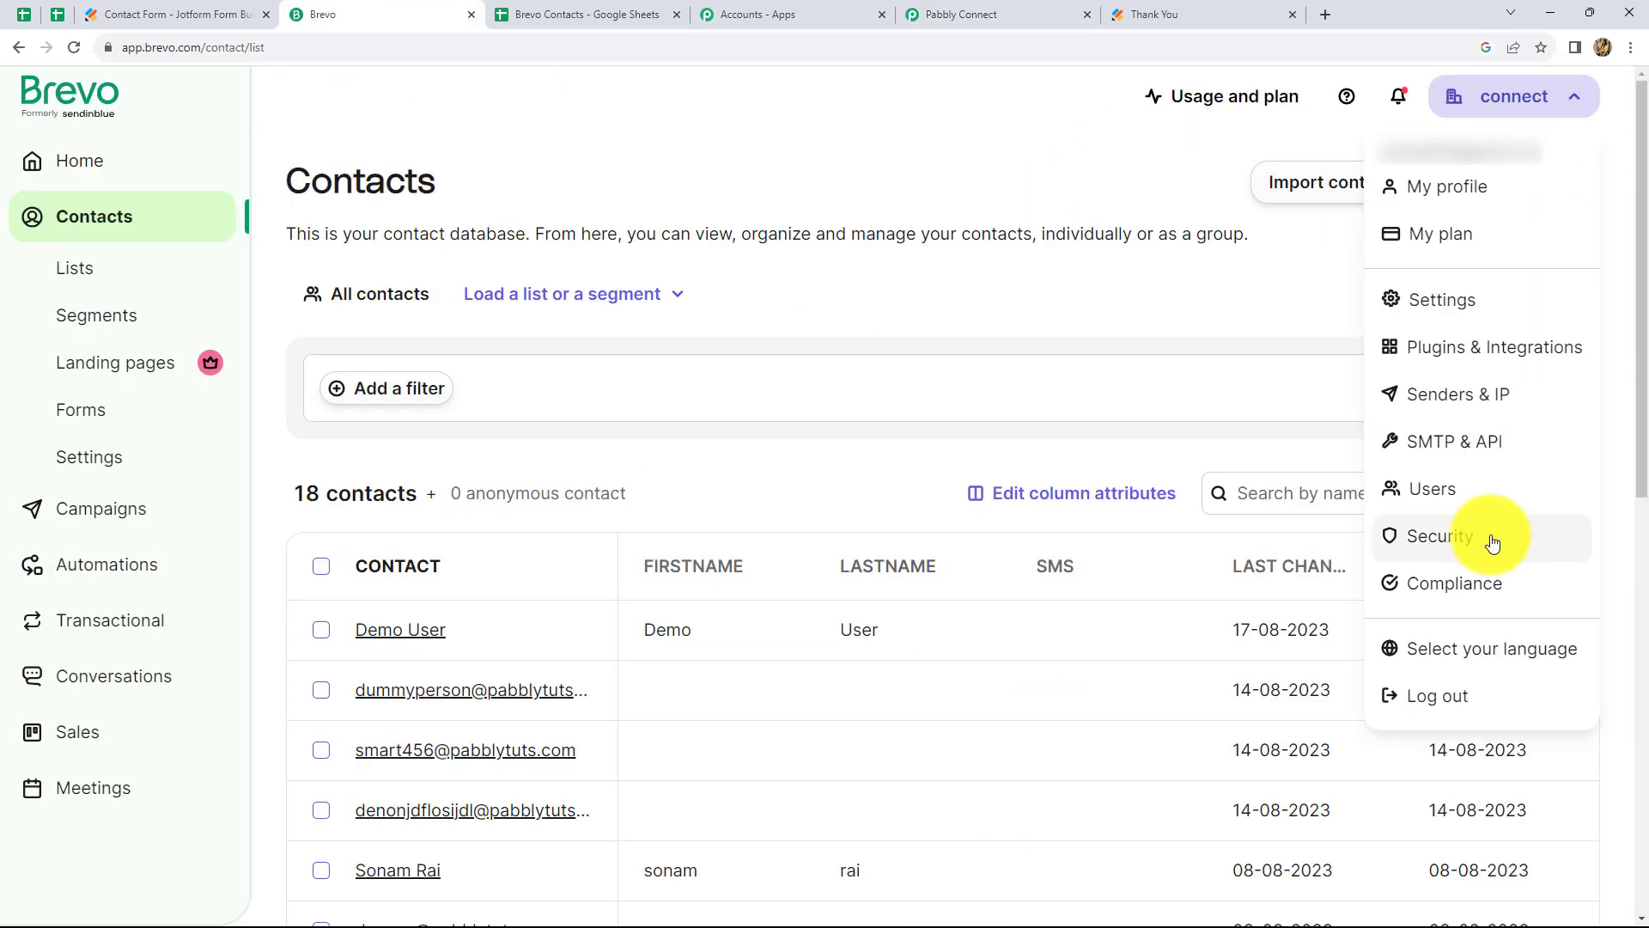
pyautogui.click(1482, 459)
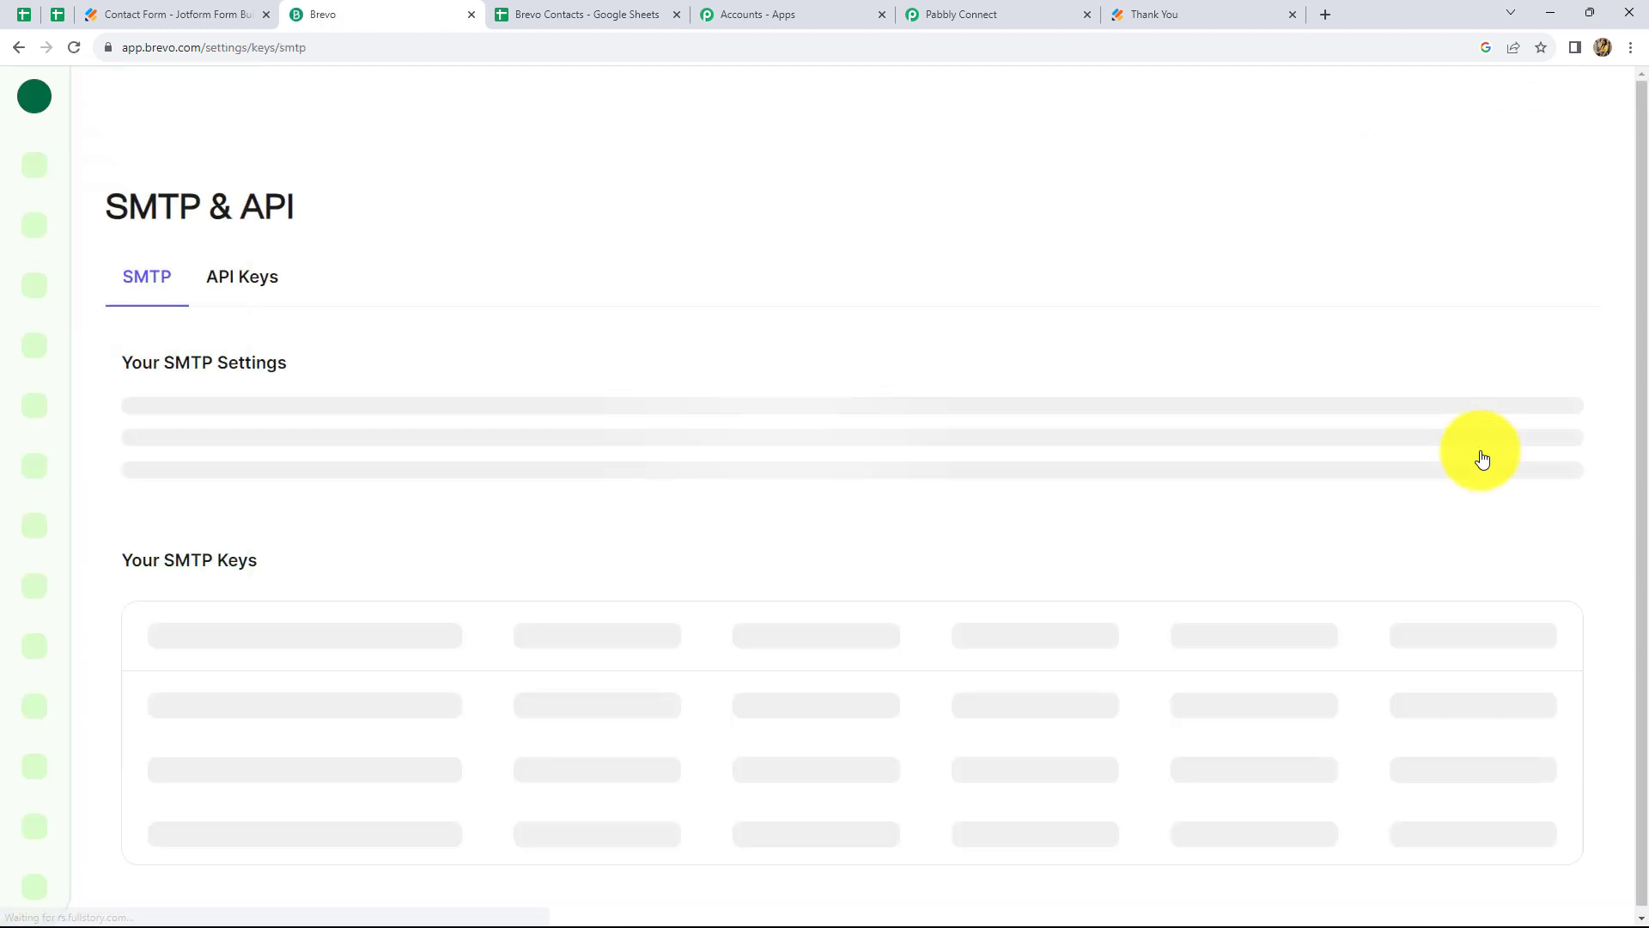
pyautogui.click(230, 279)
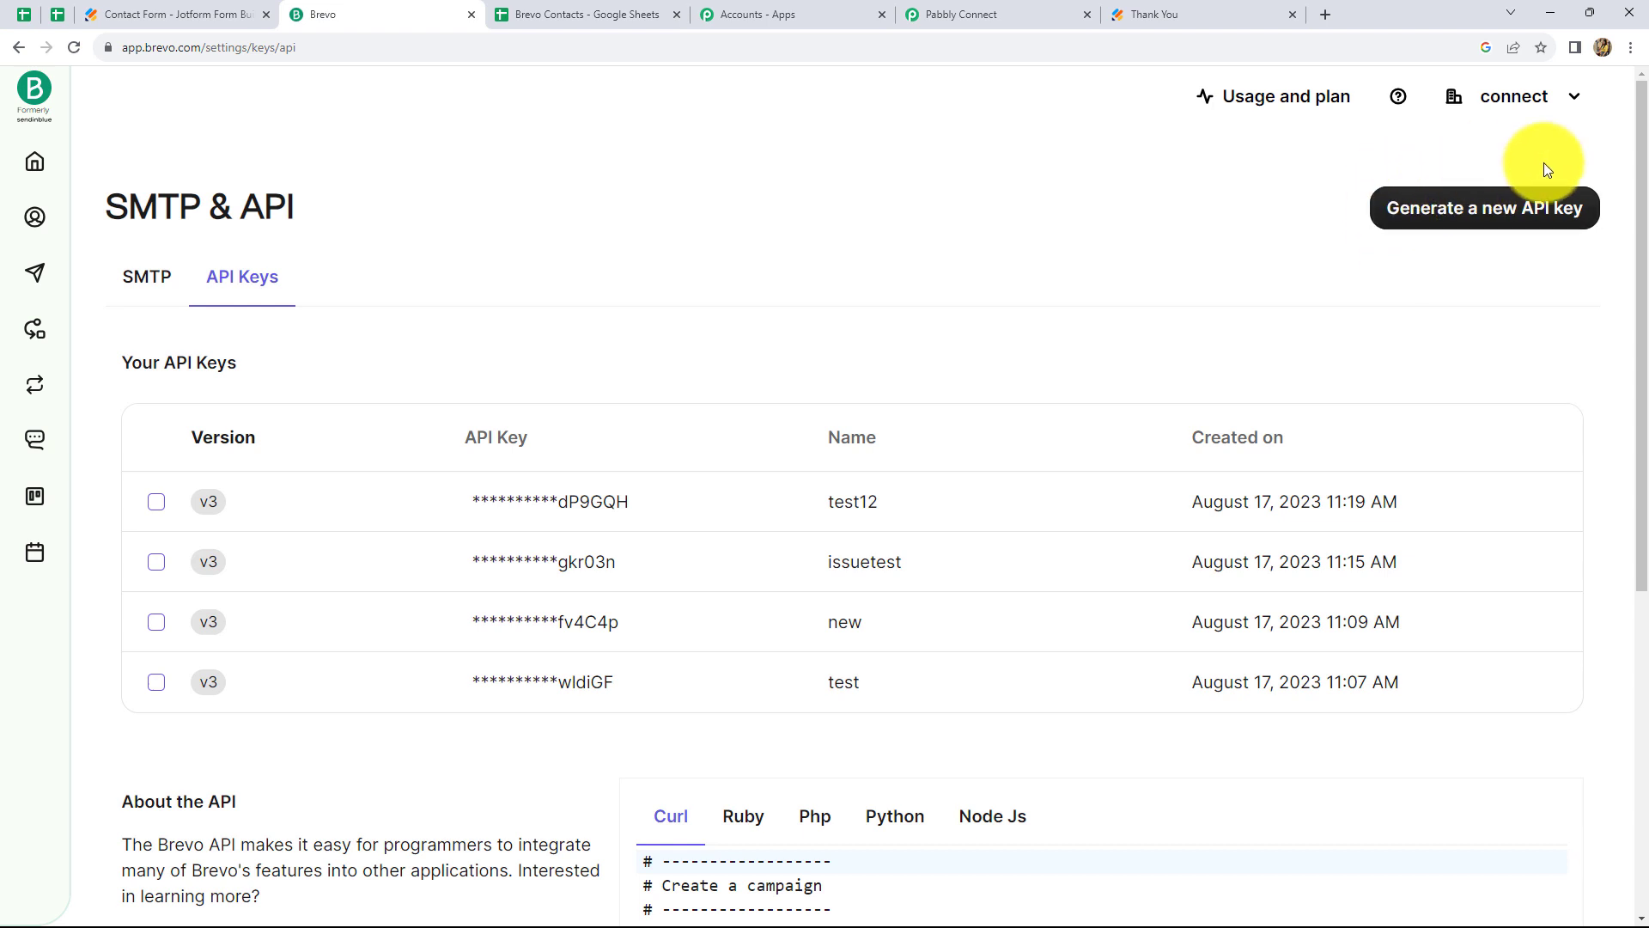
# Generate a new API key named Contacts and copy it
pyautogui.click(1472, 210)
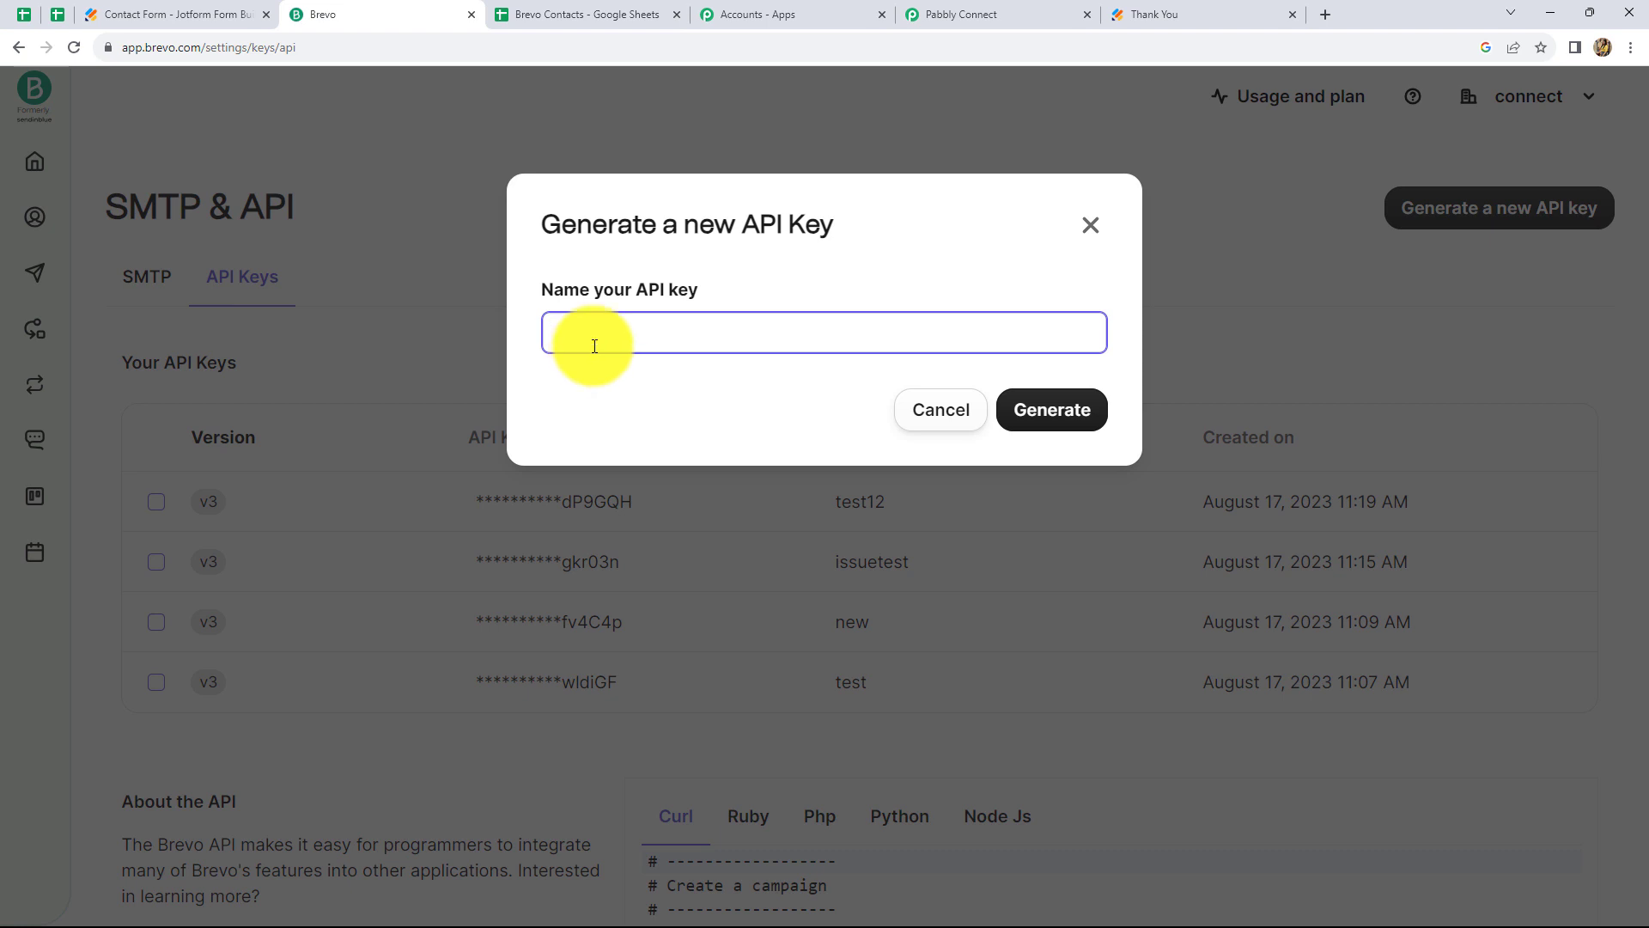
pyautogui.write('Contacts')
pyautogui.click(1055, 421)
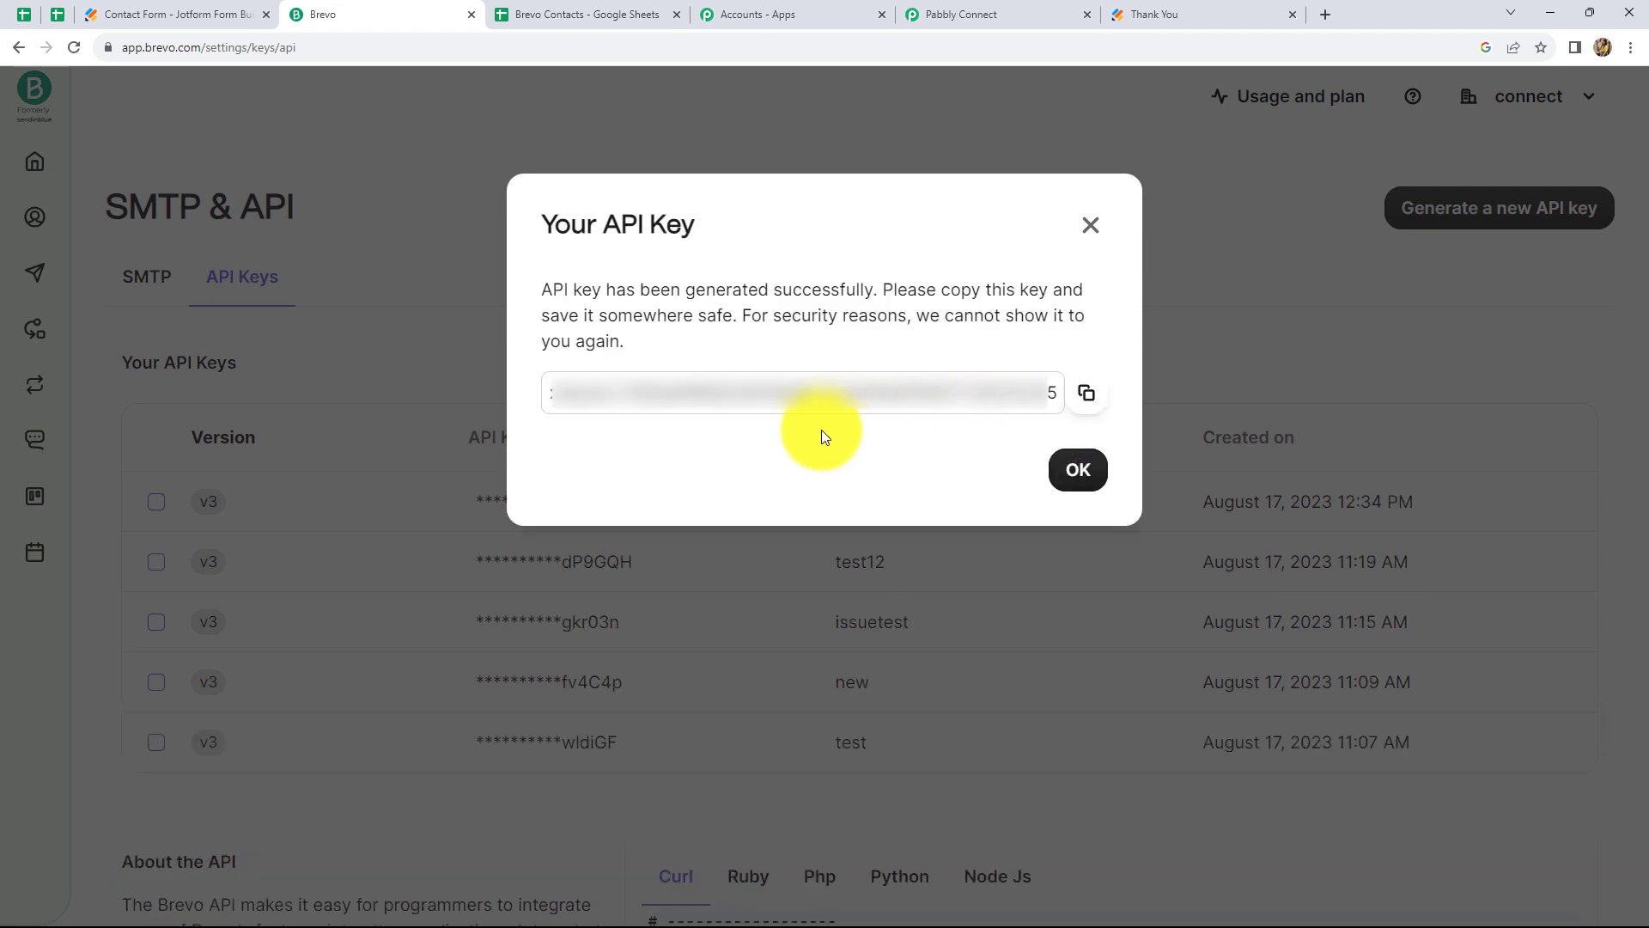
pyautogui.click(1084, 397)
pyautogui.click(1078, 506)
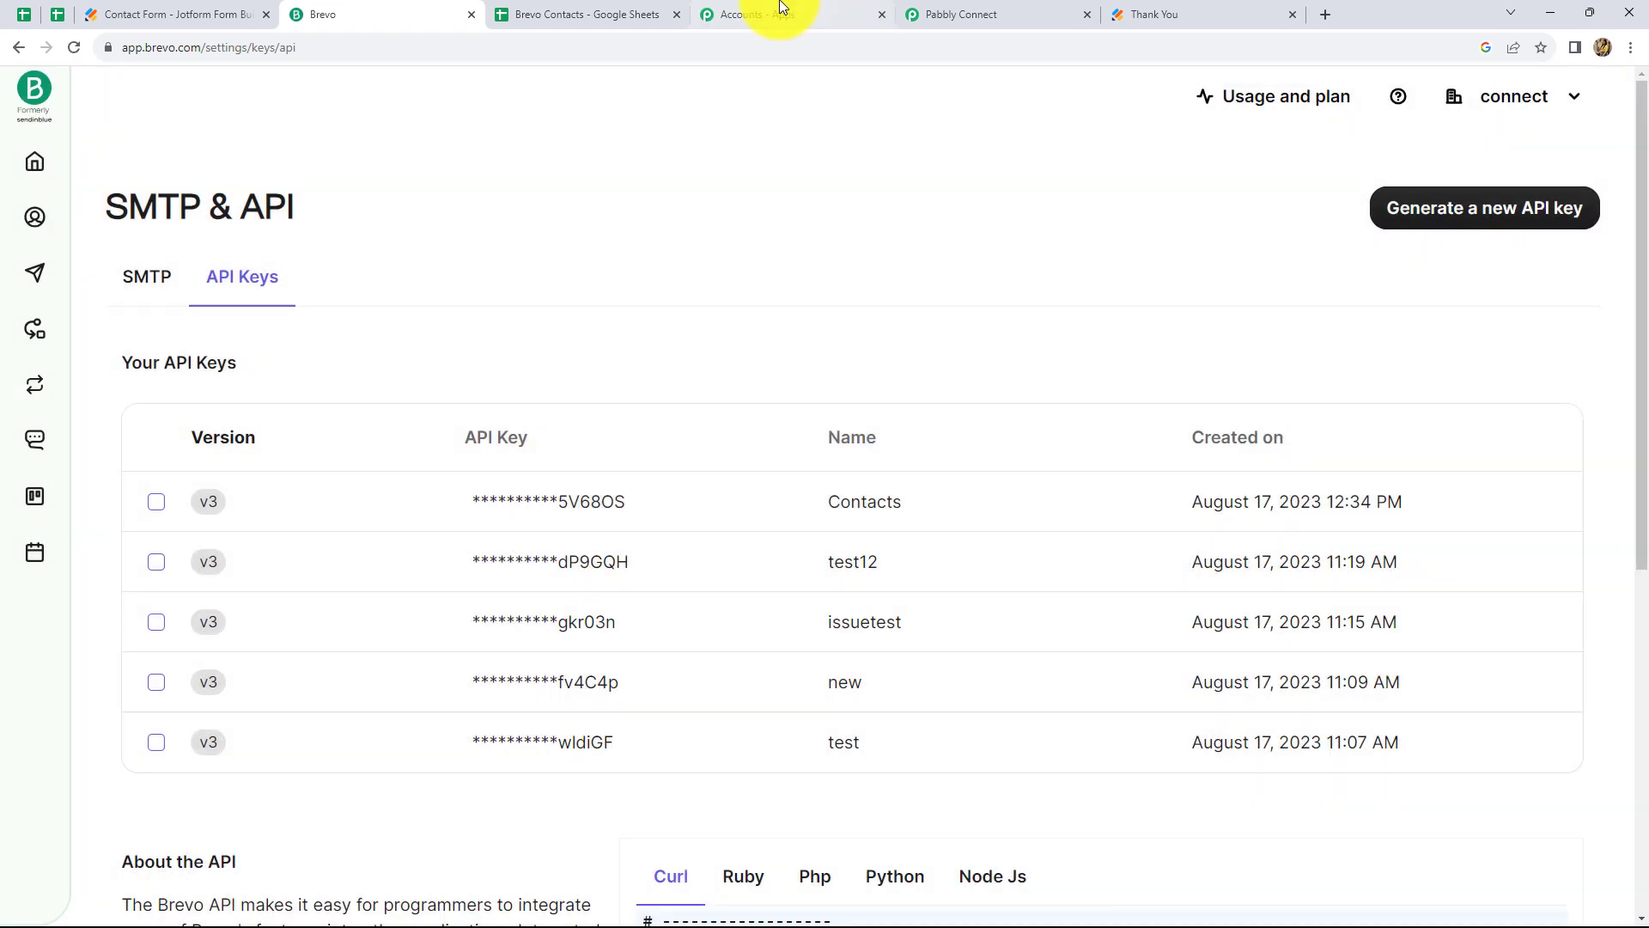
pyautogui.click(945, 14)
# Paste the copied API key and save the new Brevo connection
pyautogui.click(939, 685)
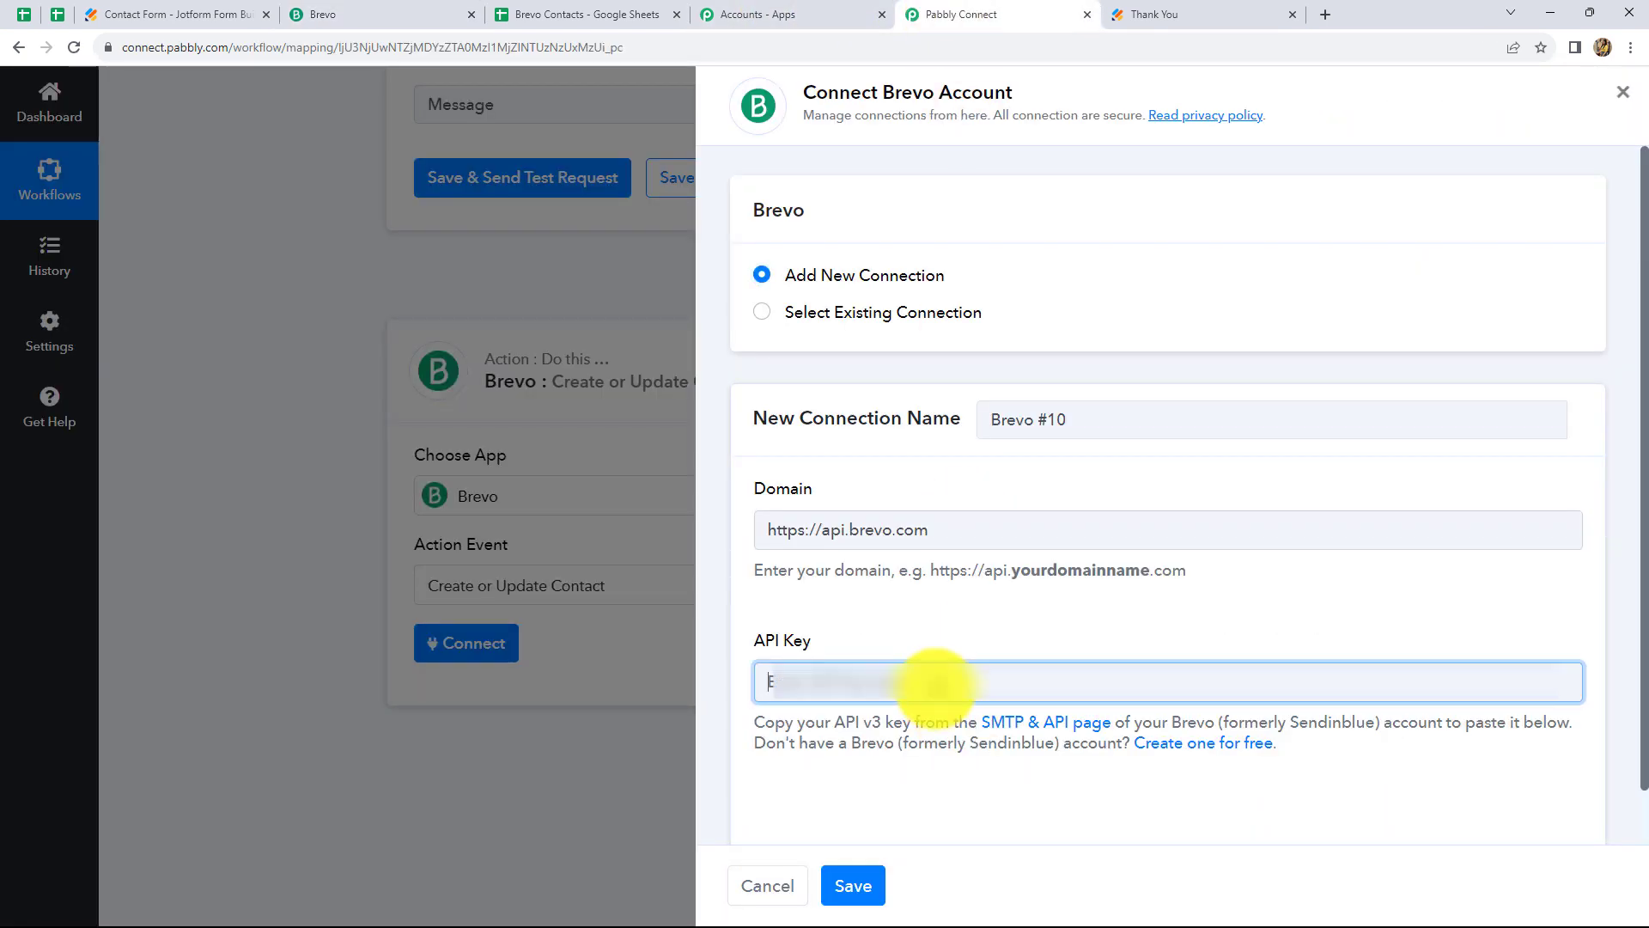
pyautogui.hotkey('ctrl', 'v')
pyautogui.click(854, 892)
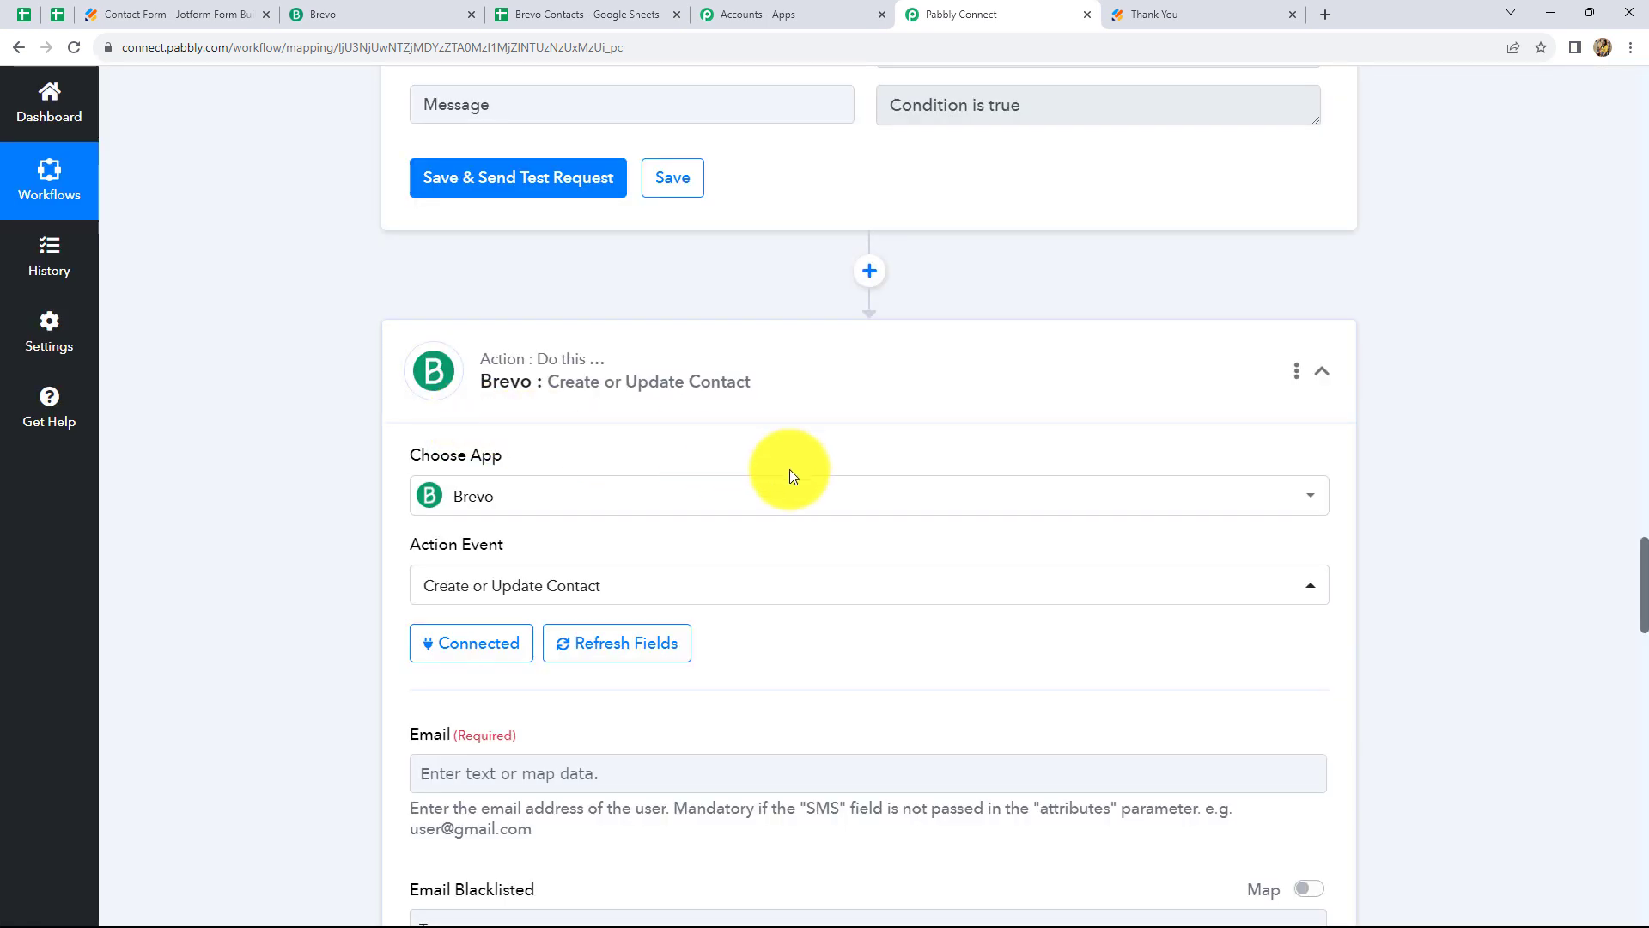
# Map the Brevo Email field to the webhook's RawRequest Q4 Email
pyautogui.scroll(-5, 790, 469)
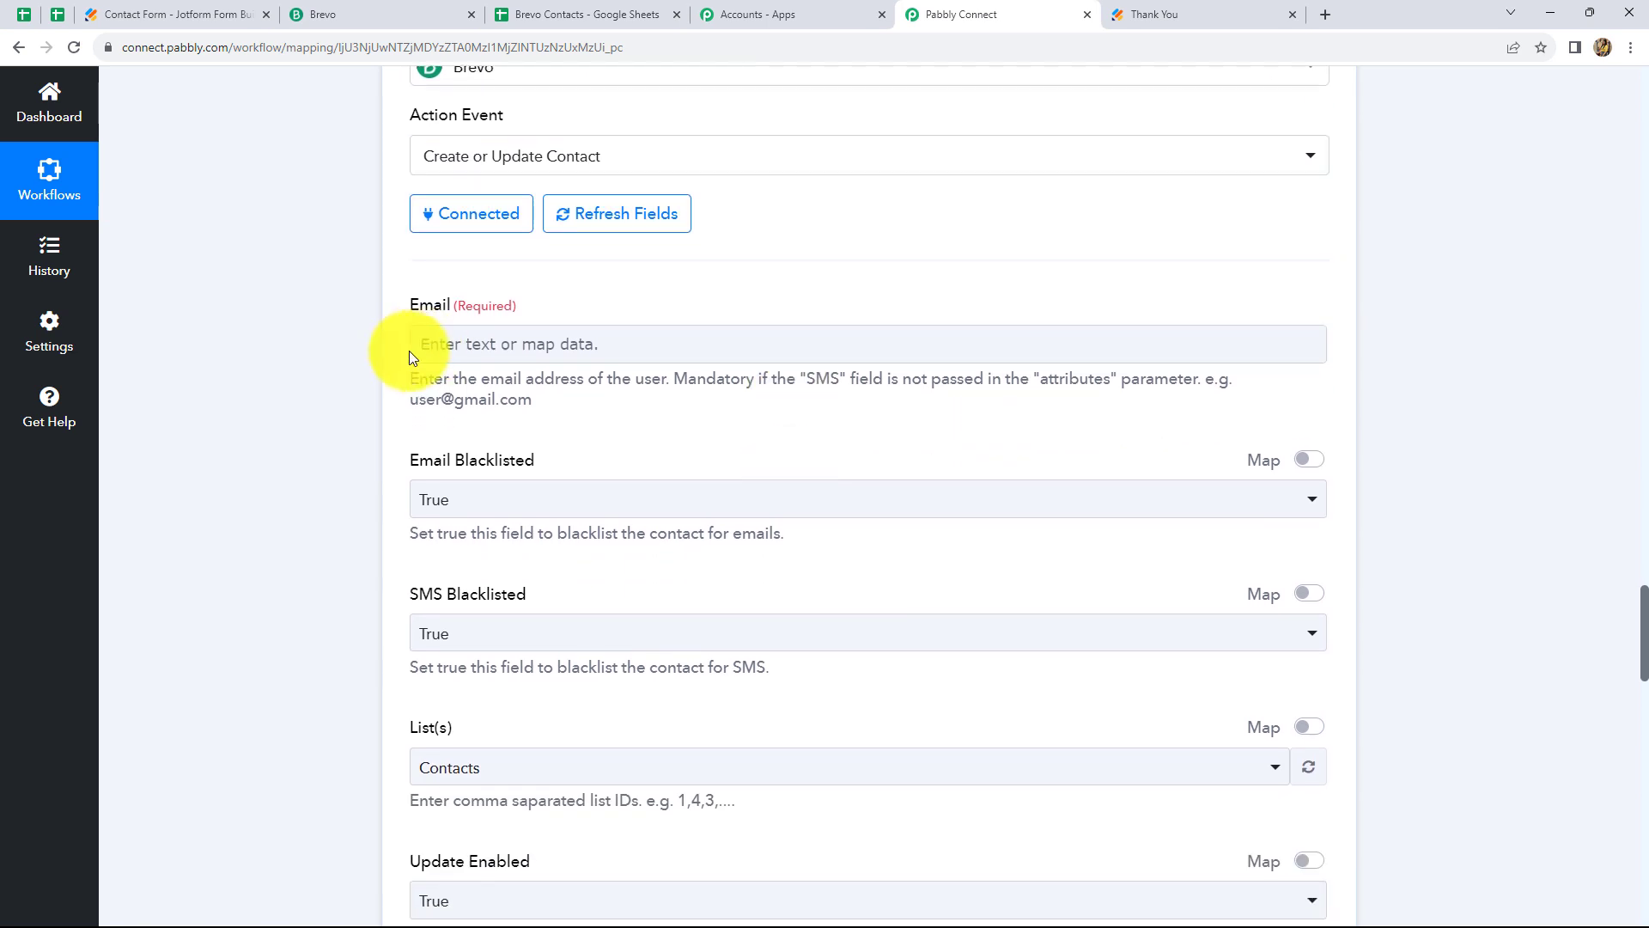
pyautogui.click(462, 349)
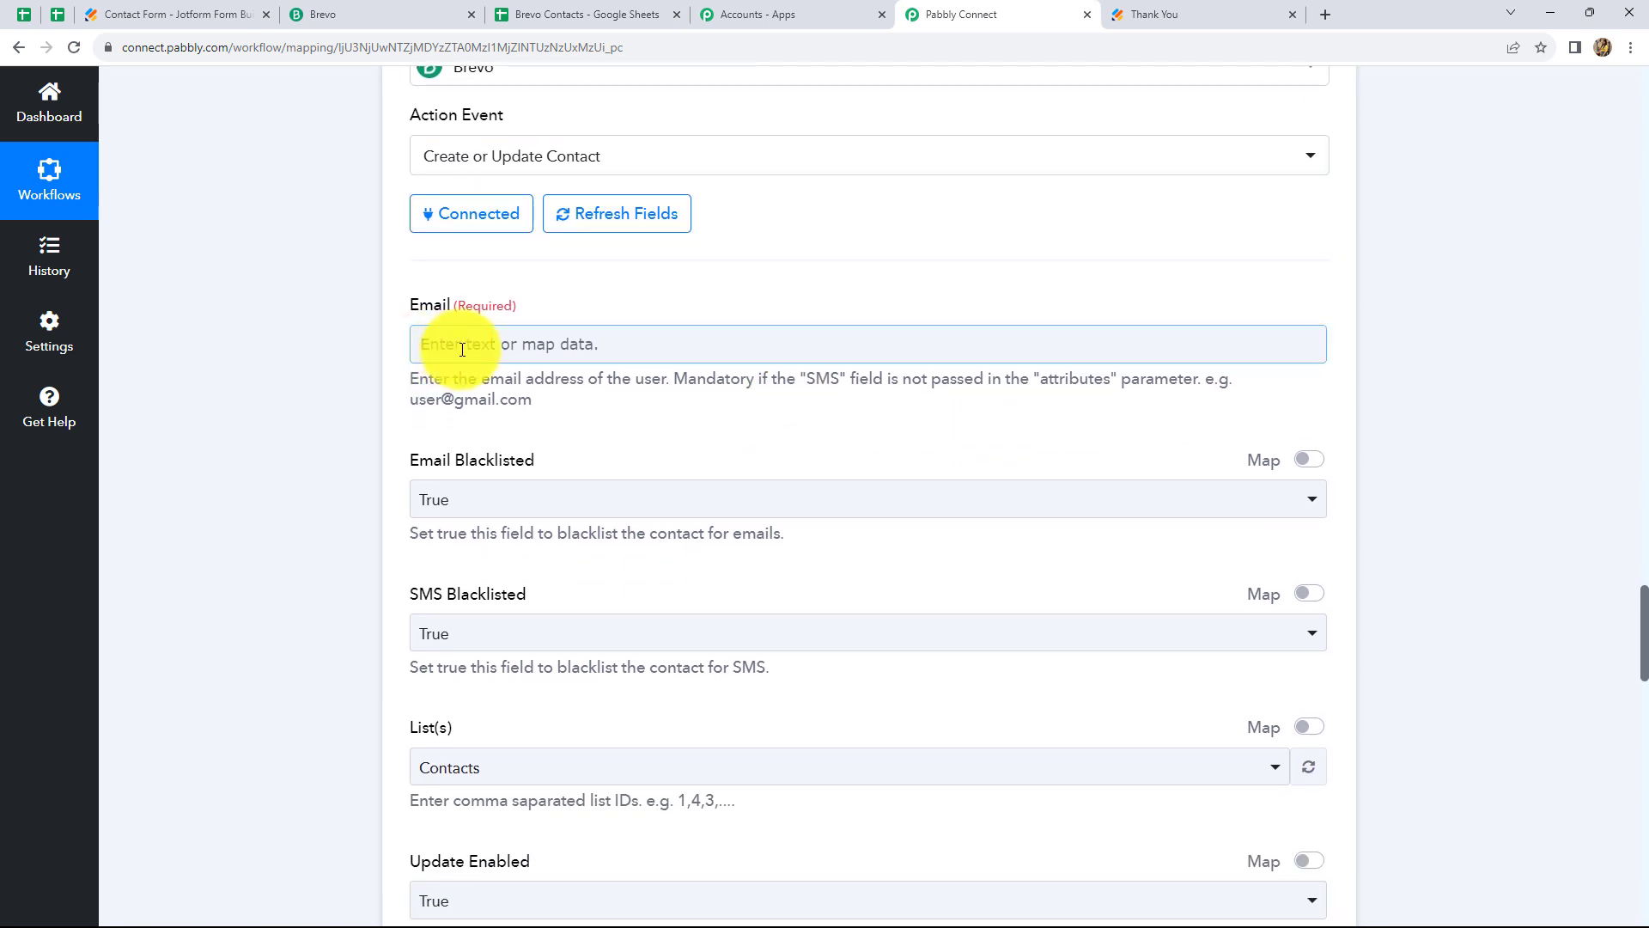
pyautogui.click(465, 354)
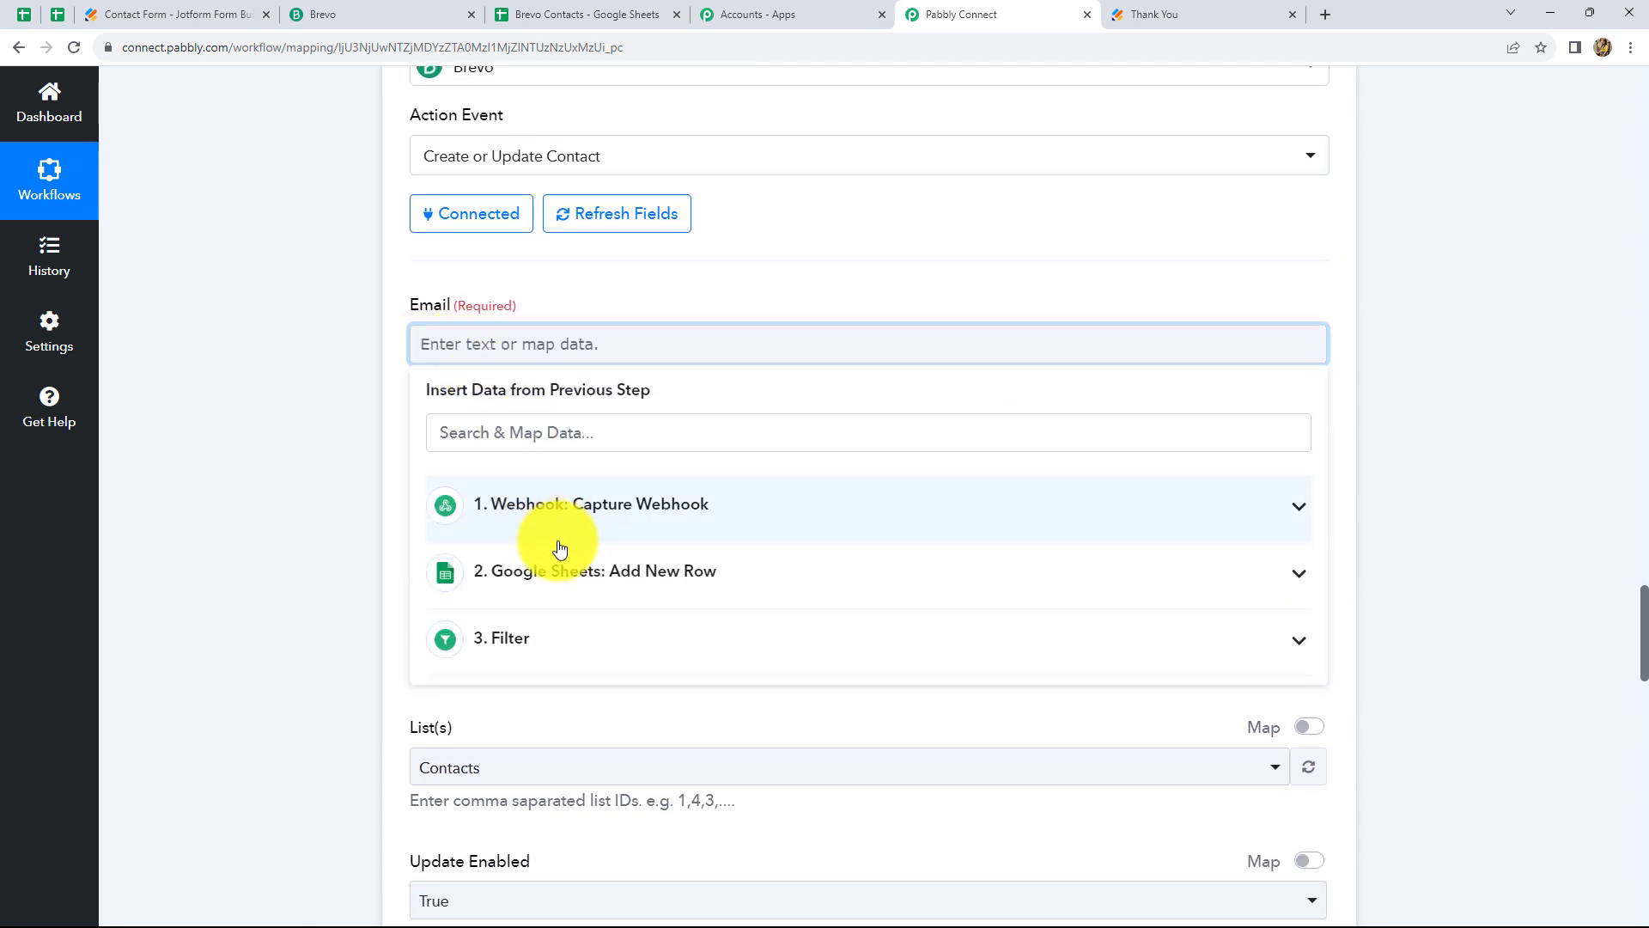
pyautogui.click(574, 515)
pyautogui.scroll(-5, 700, 652)
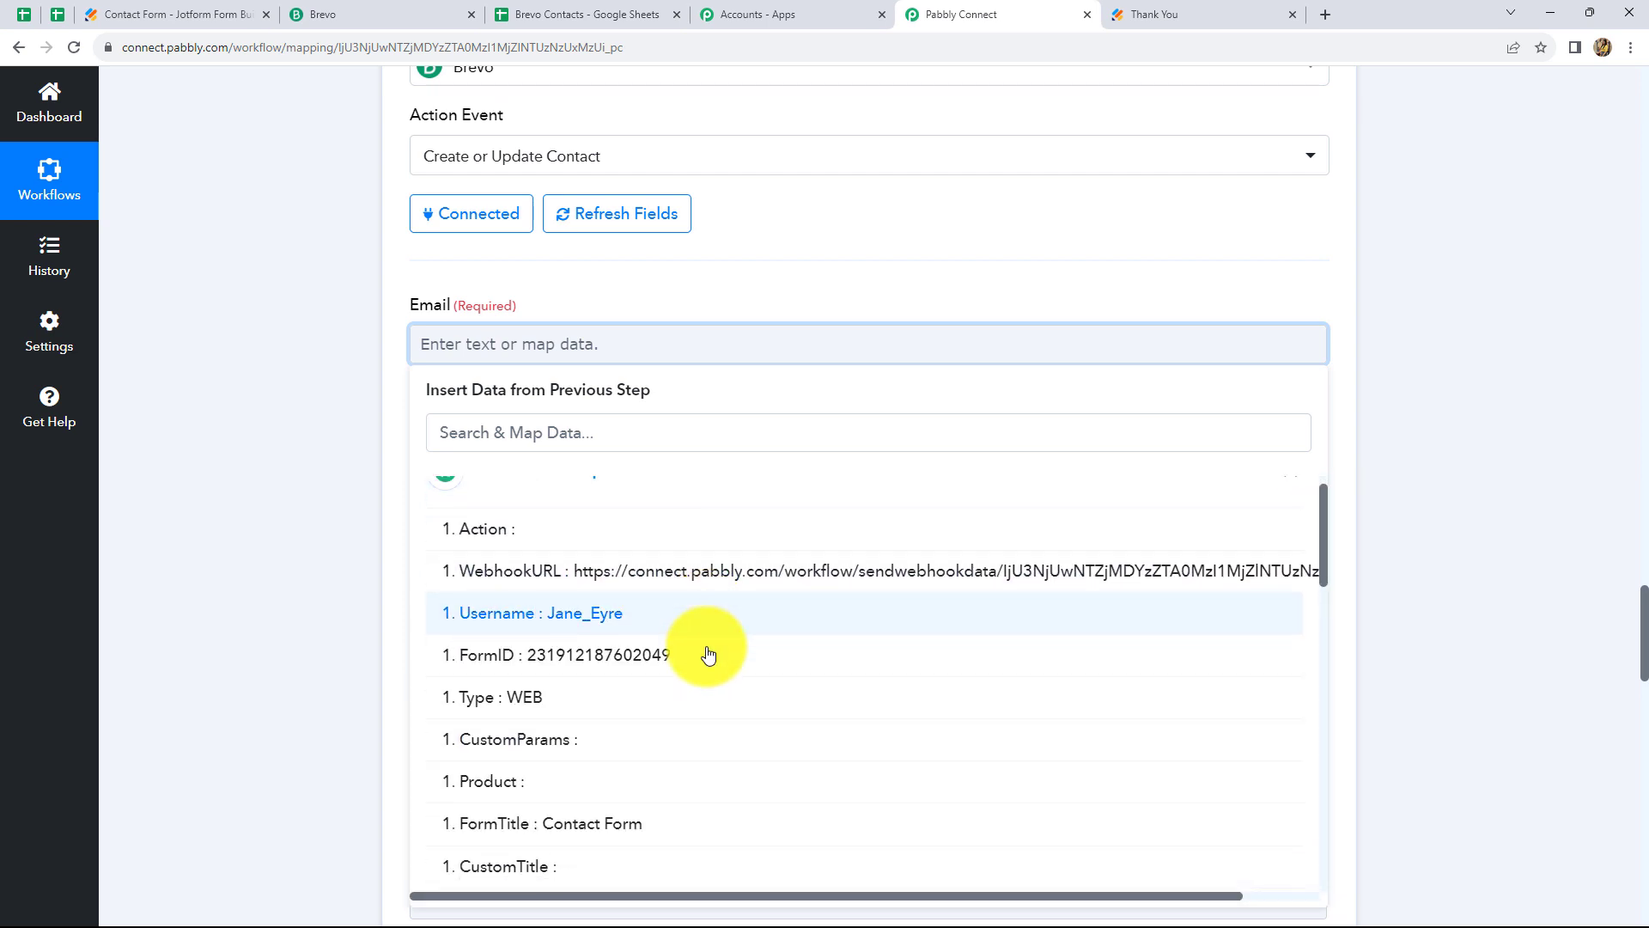
pyautogui.click(699, 570)
pyautogui.click(1570, 531)
pyautogui.scroll(-3, 821, 357)
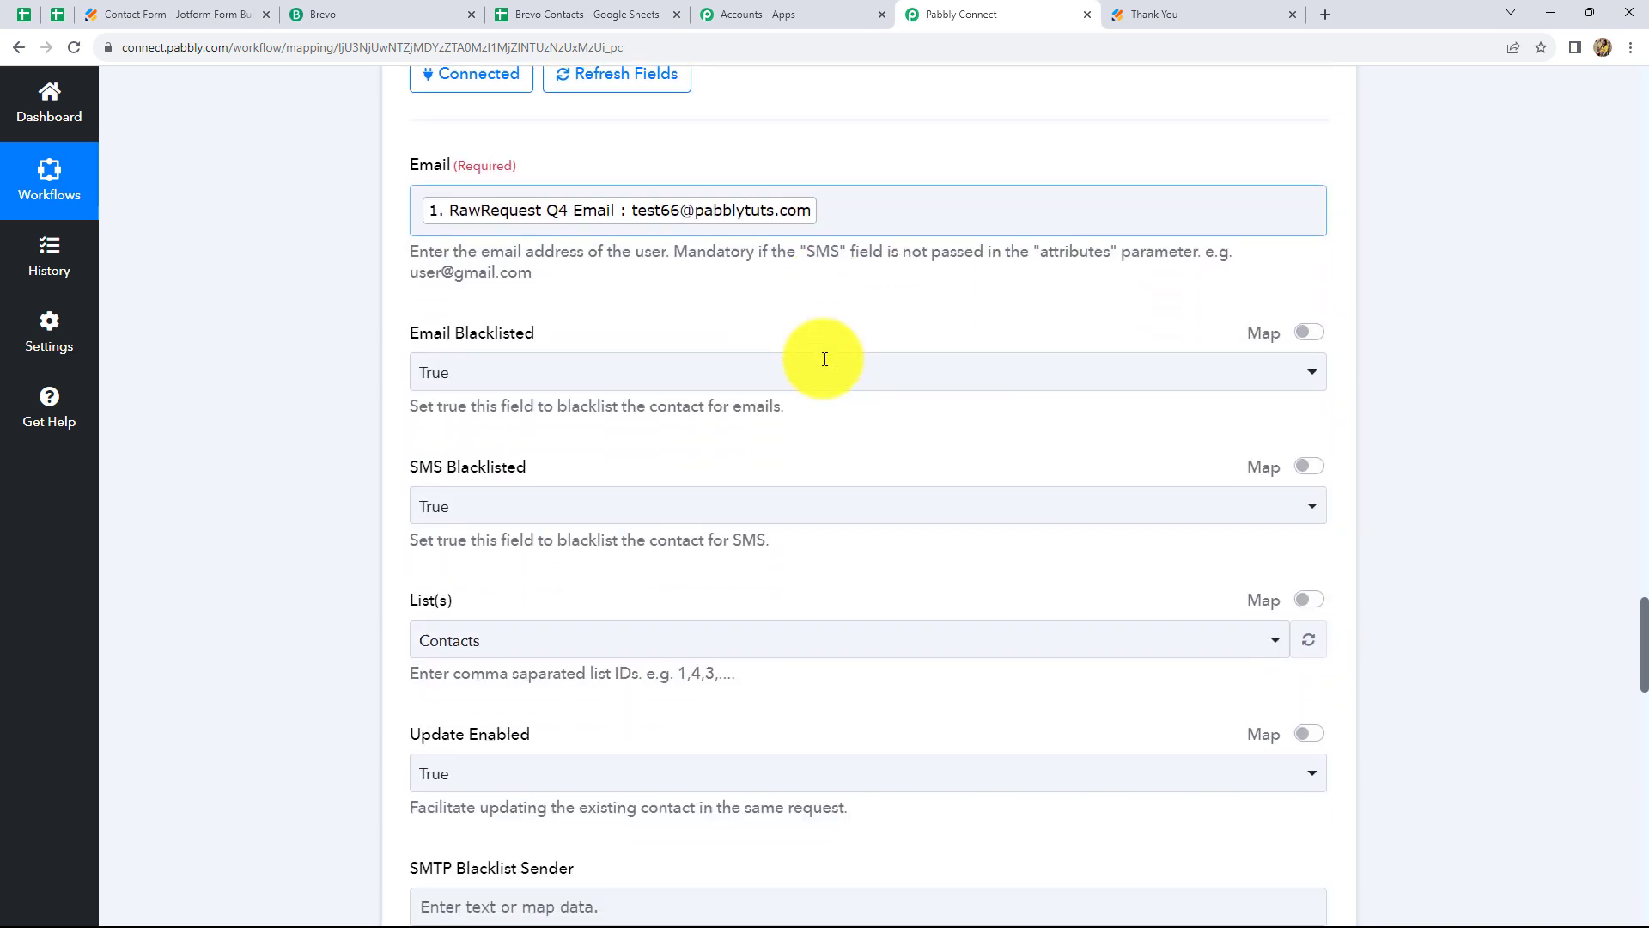
pyautogui.scroll(-3, 589, 405)
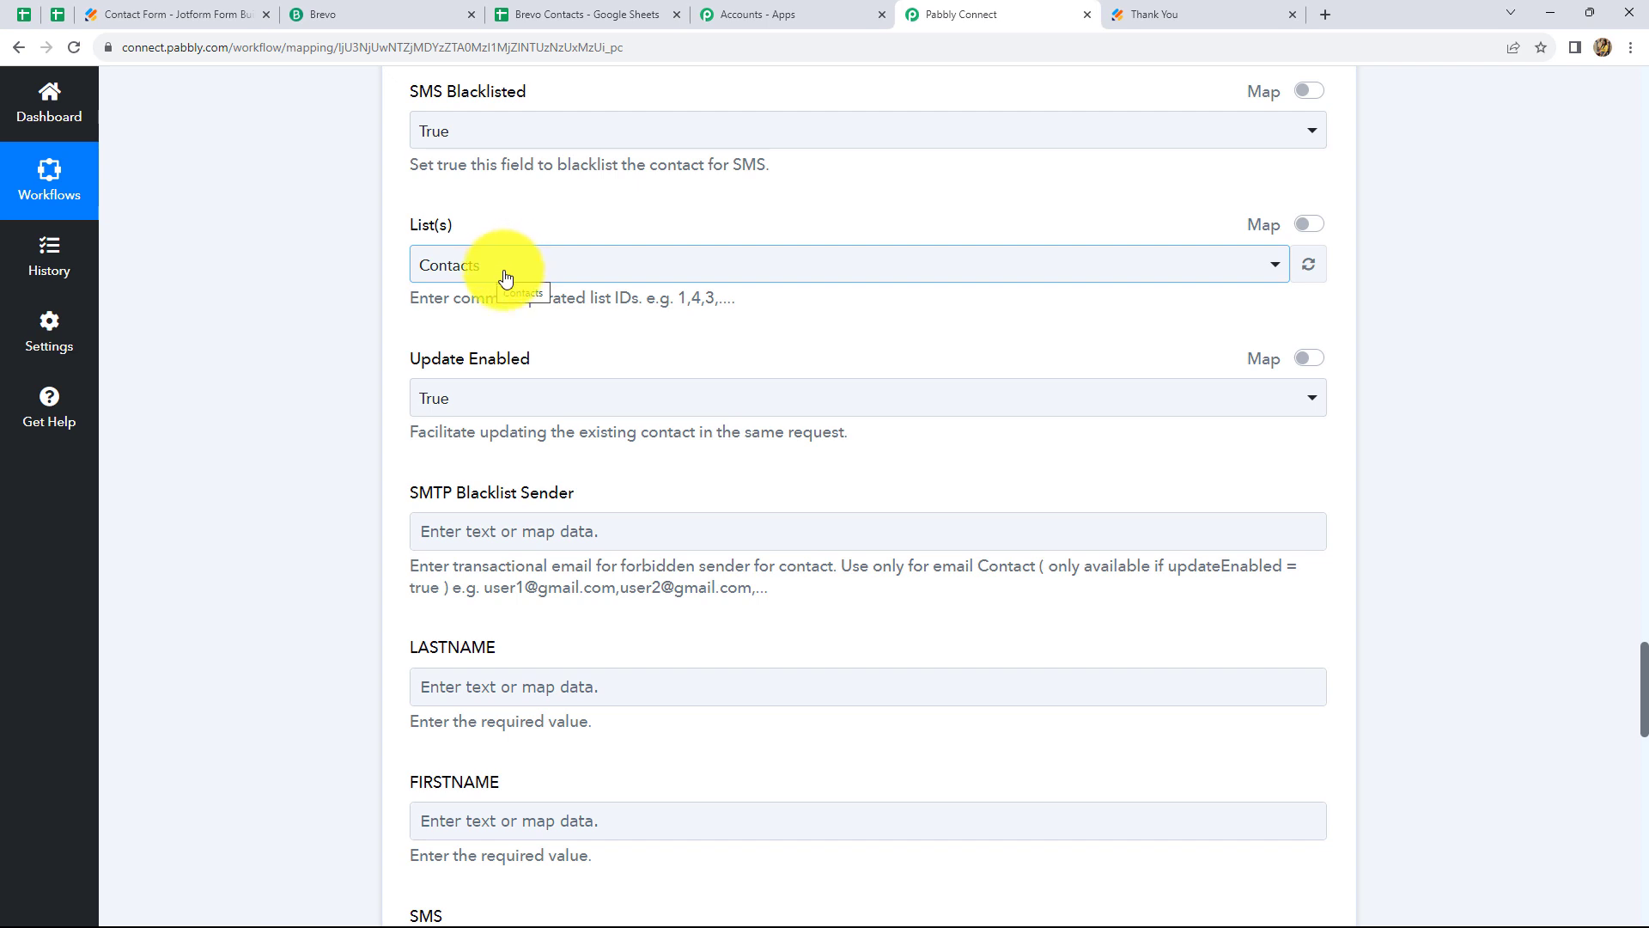
pyautogui.click(505, 277)
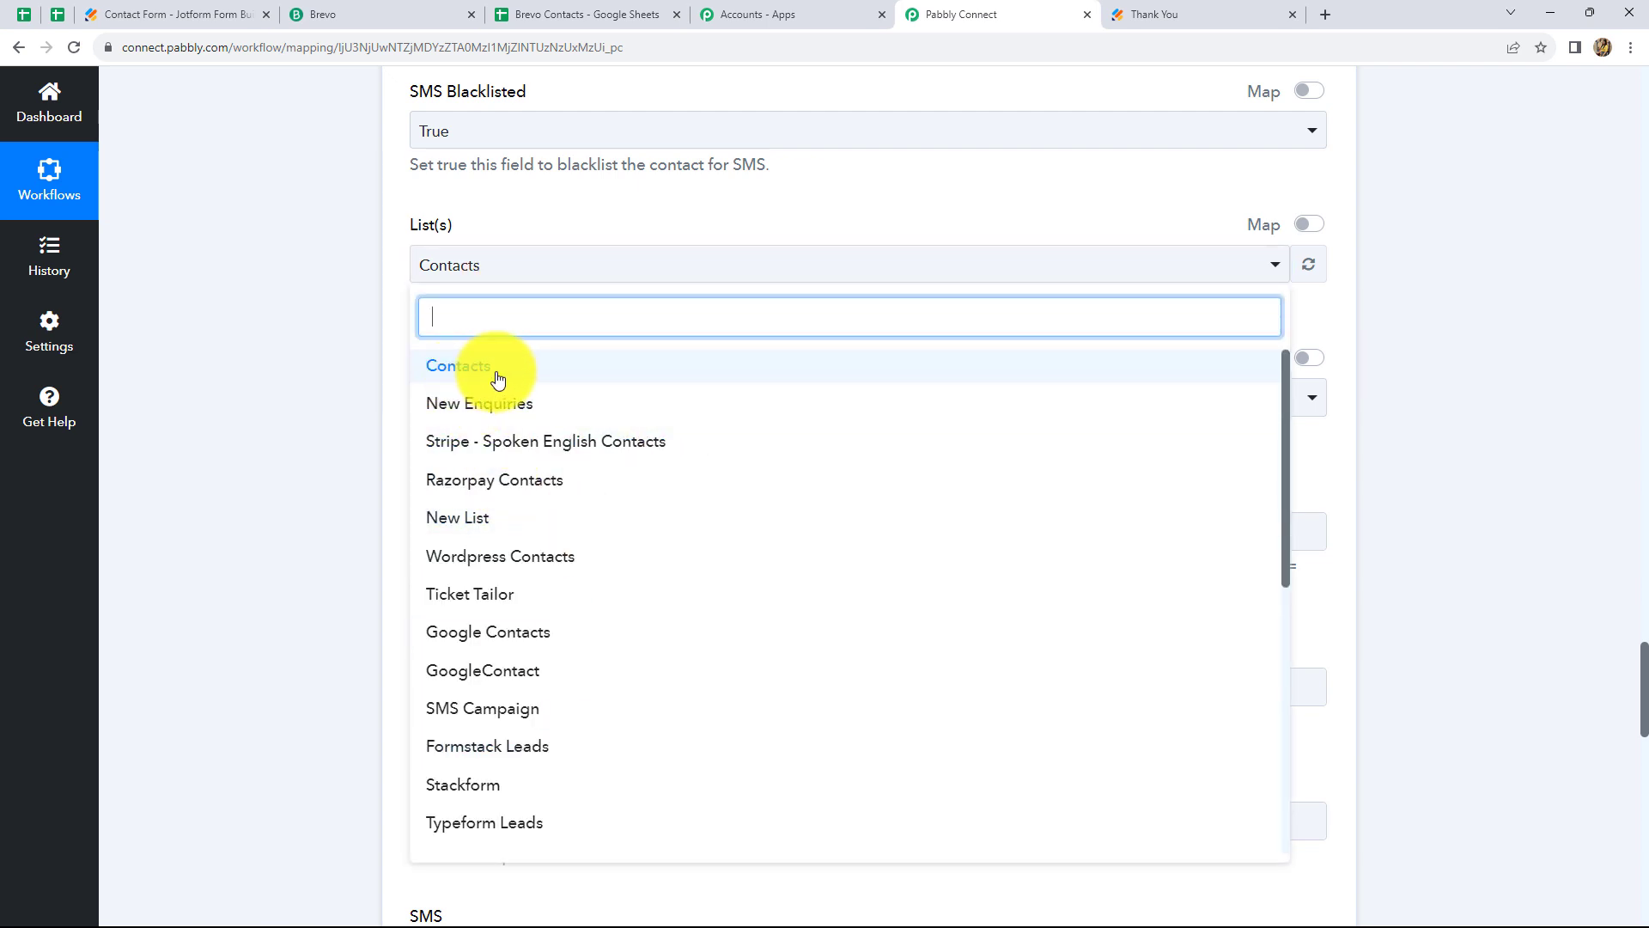
pyautogui.click(1449, 310)
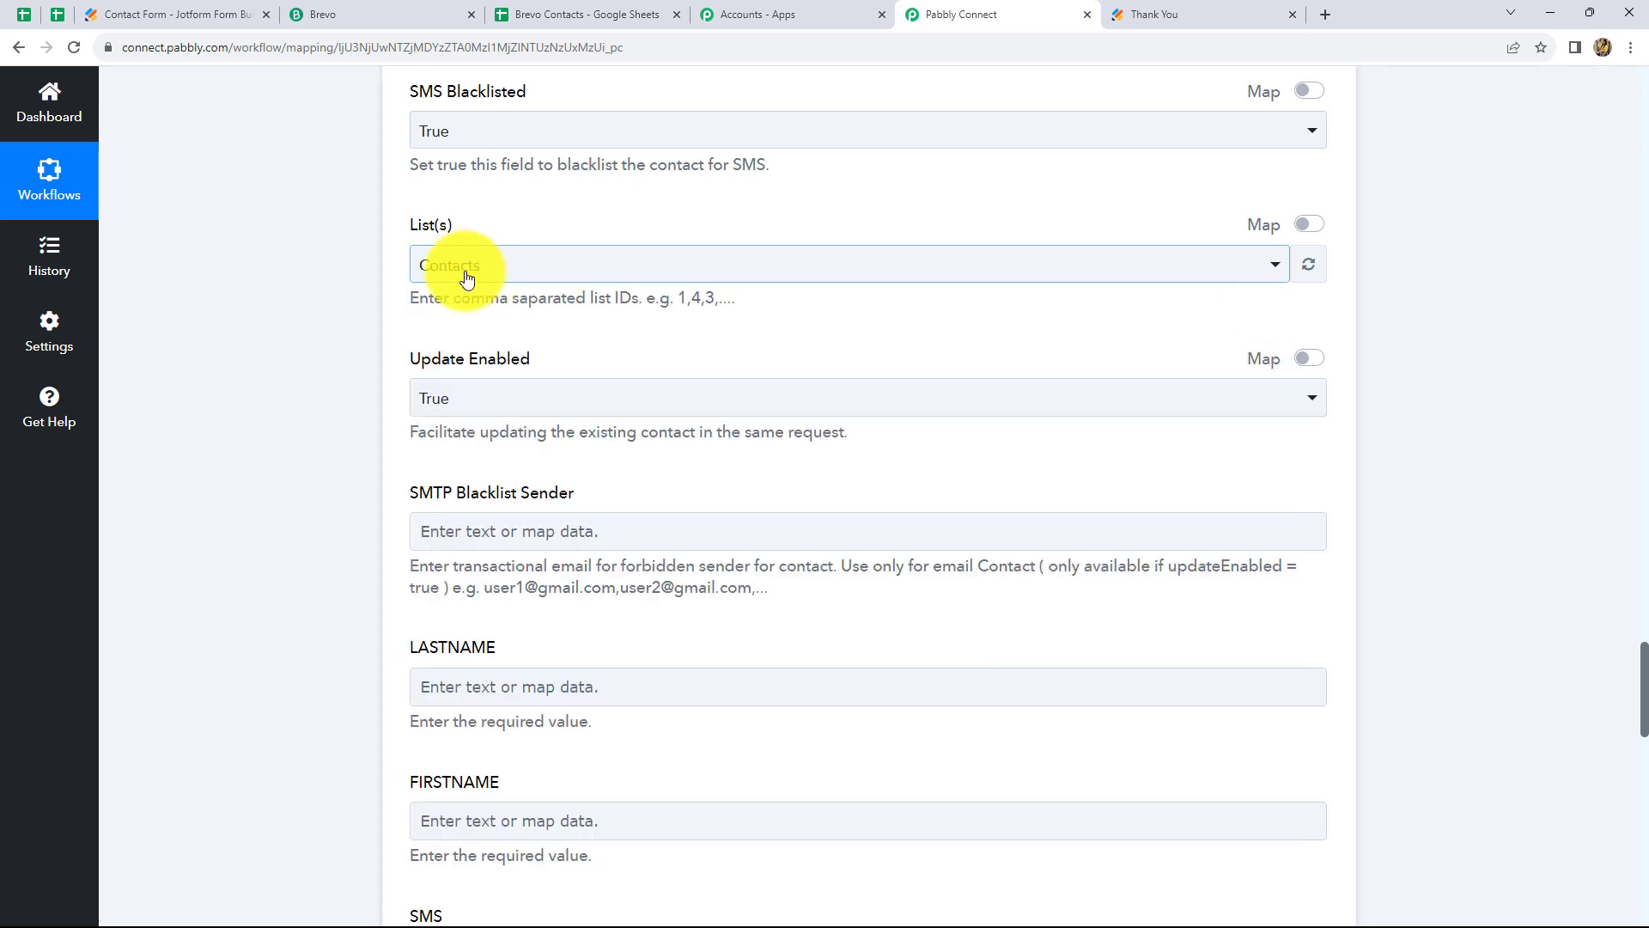
pyautogui.scroll(-2, 669, 443)
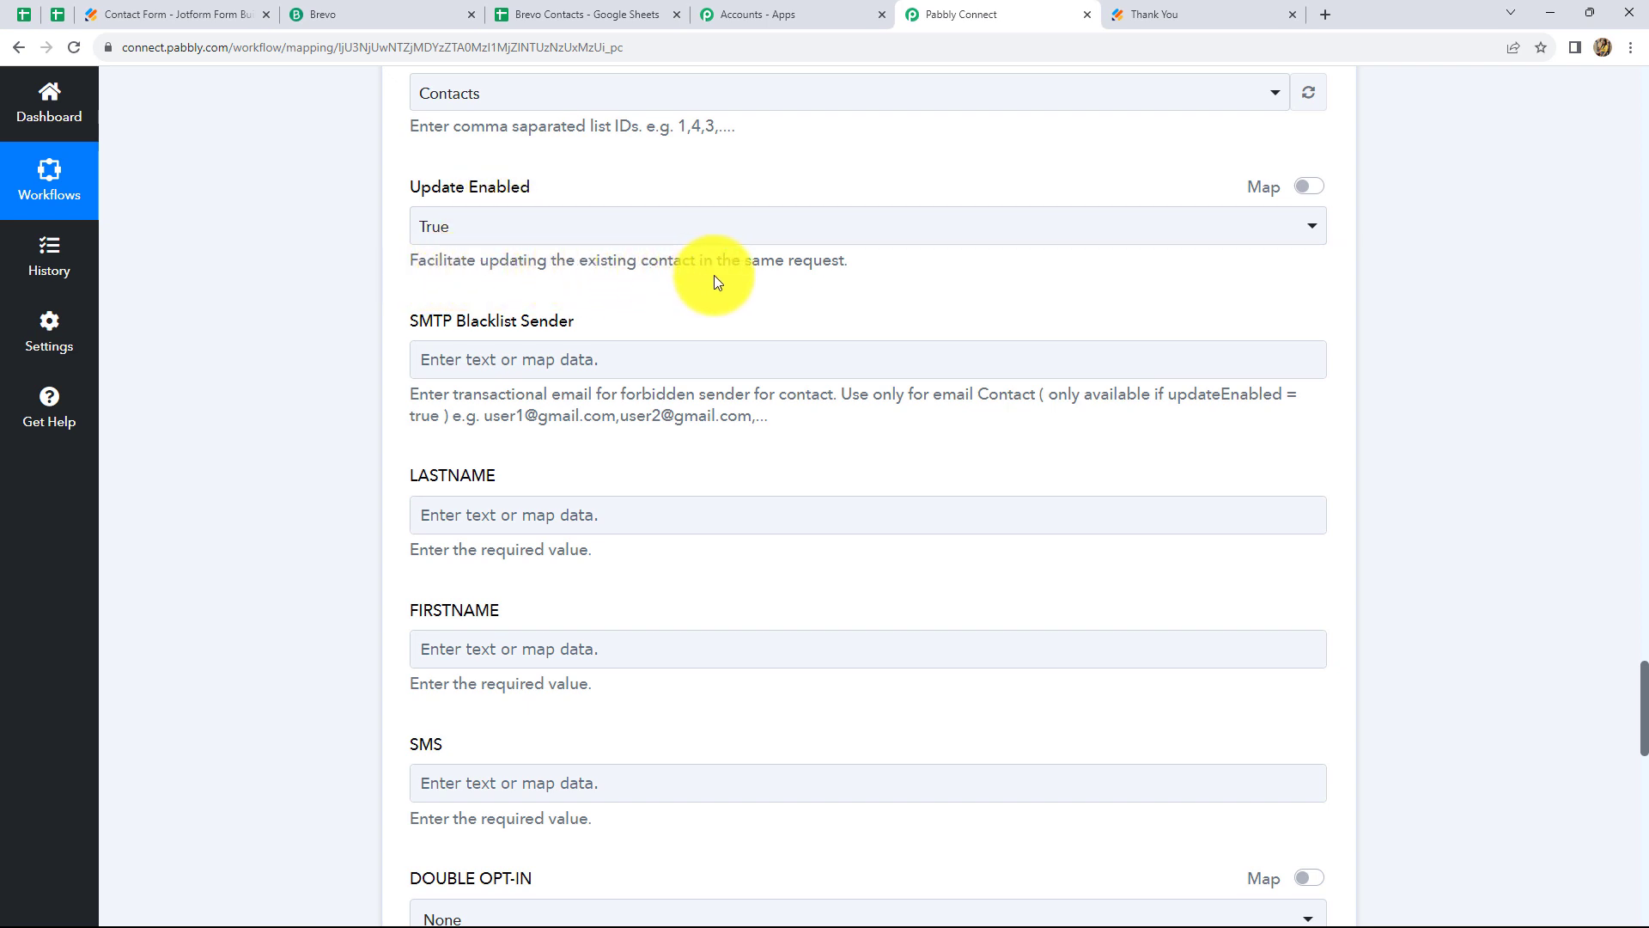
pyautogui.click(481, 240)
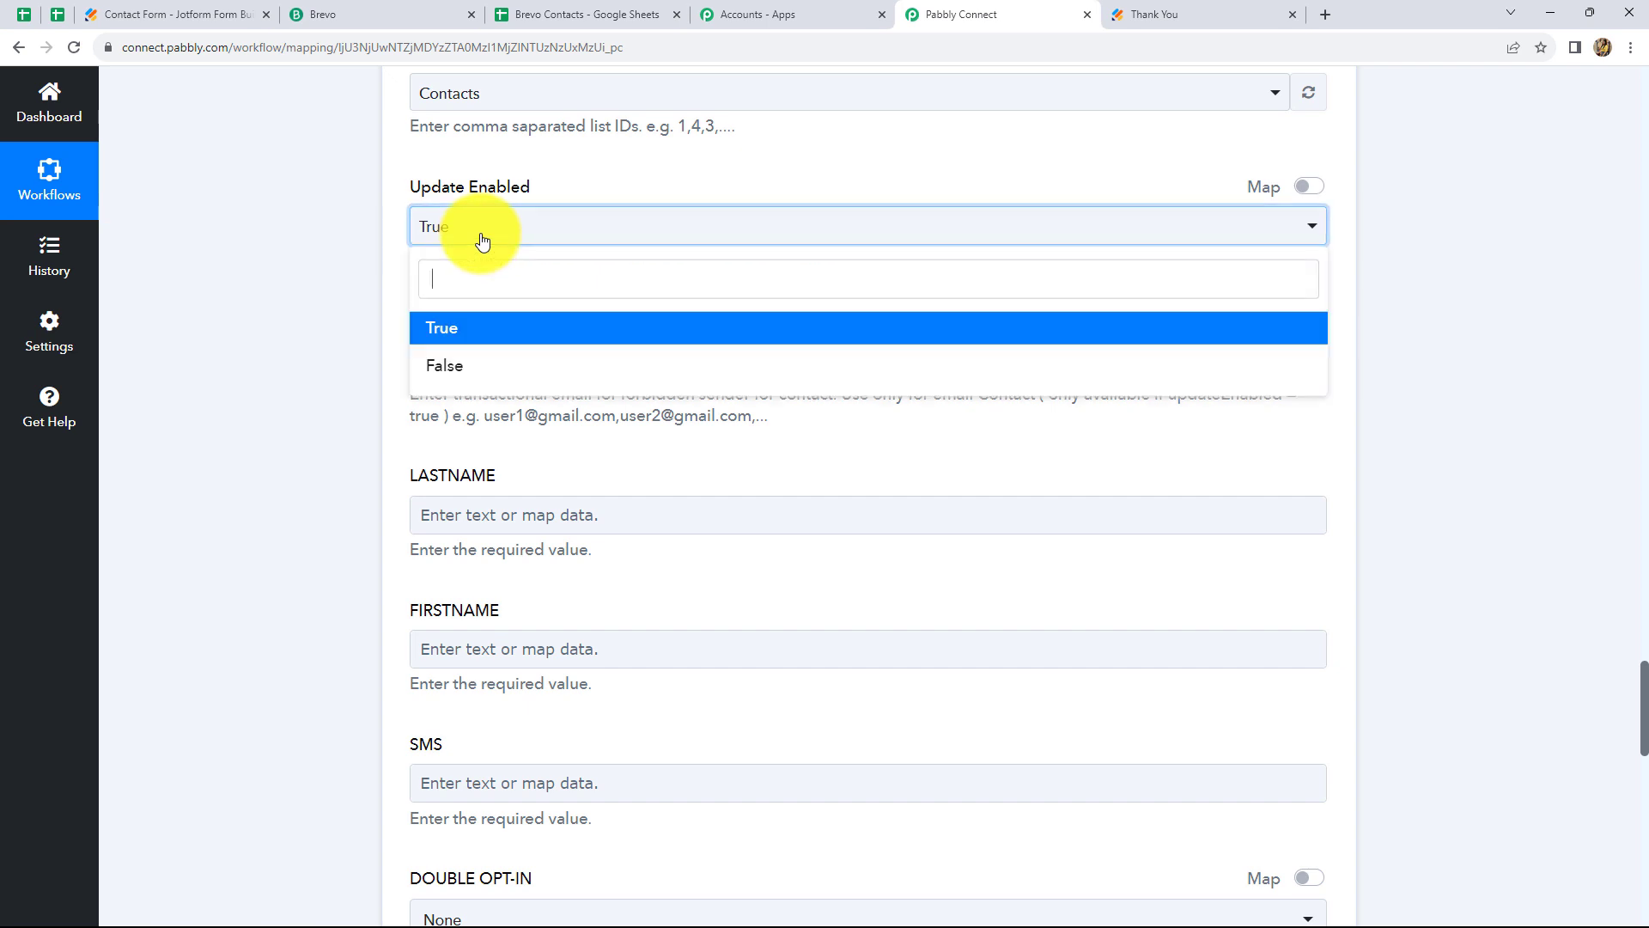
pyautogui.click(373, 306)
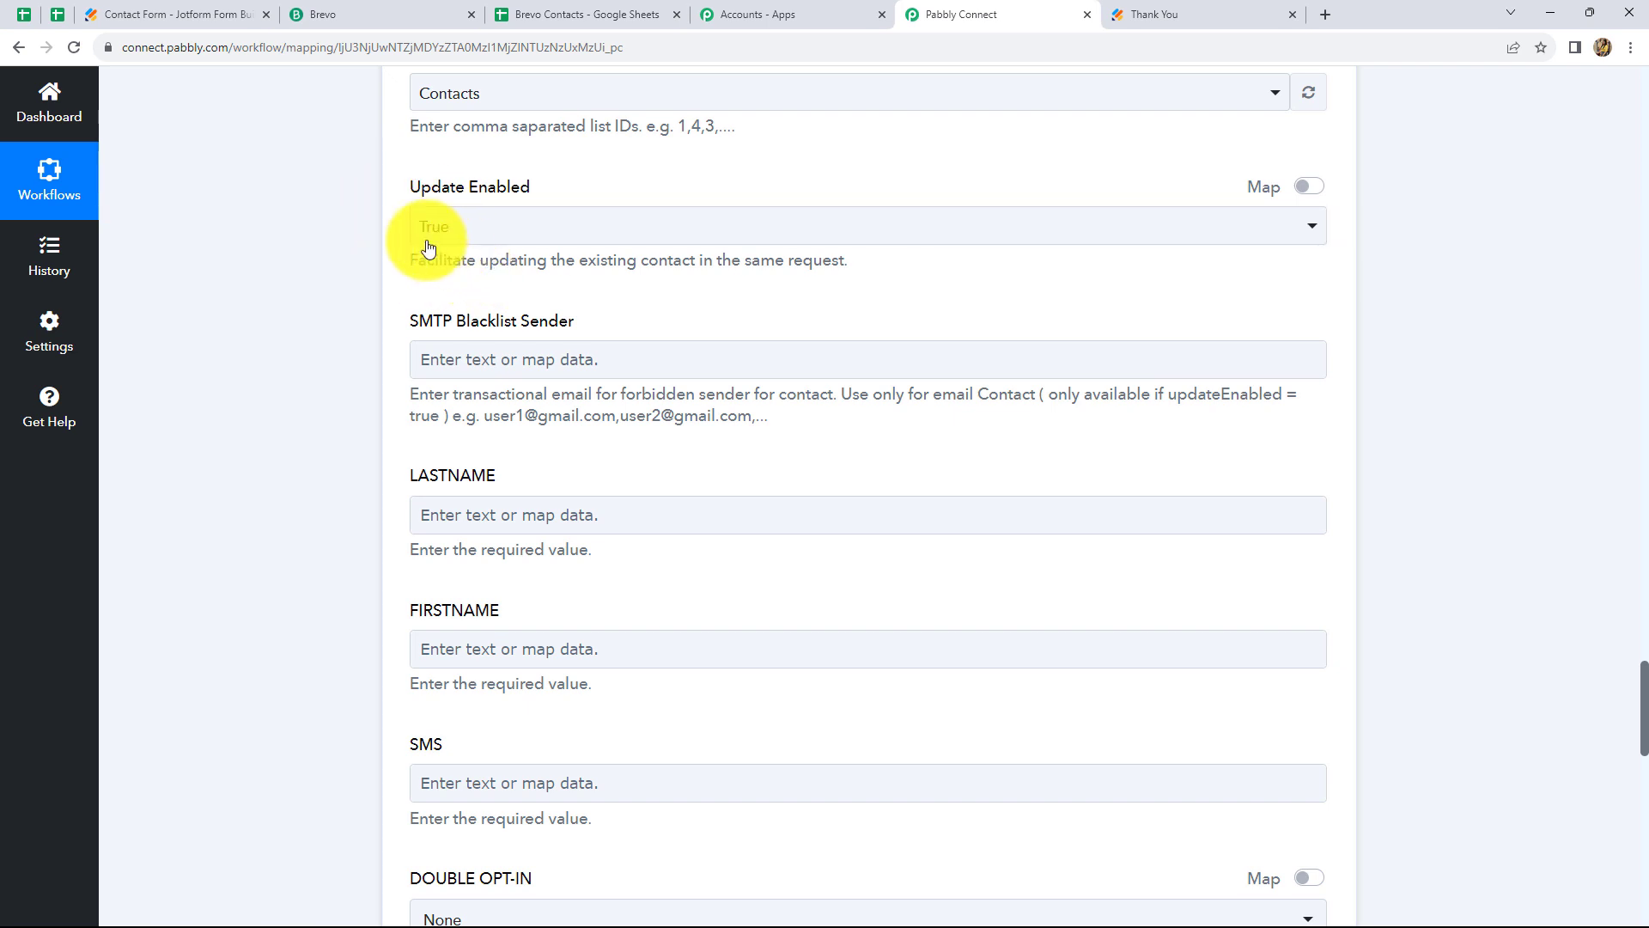
pyautogui.scroll(-4, 505, 348)
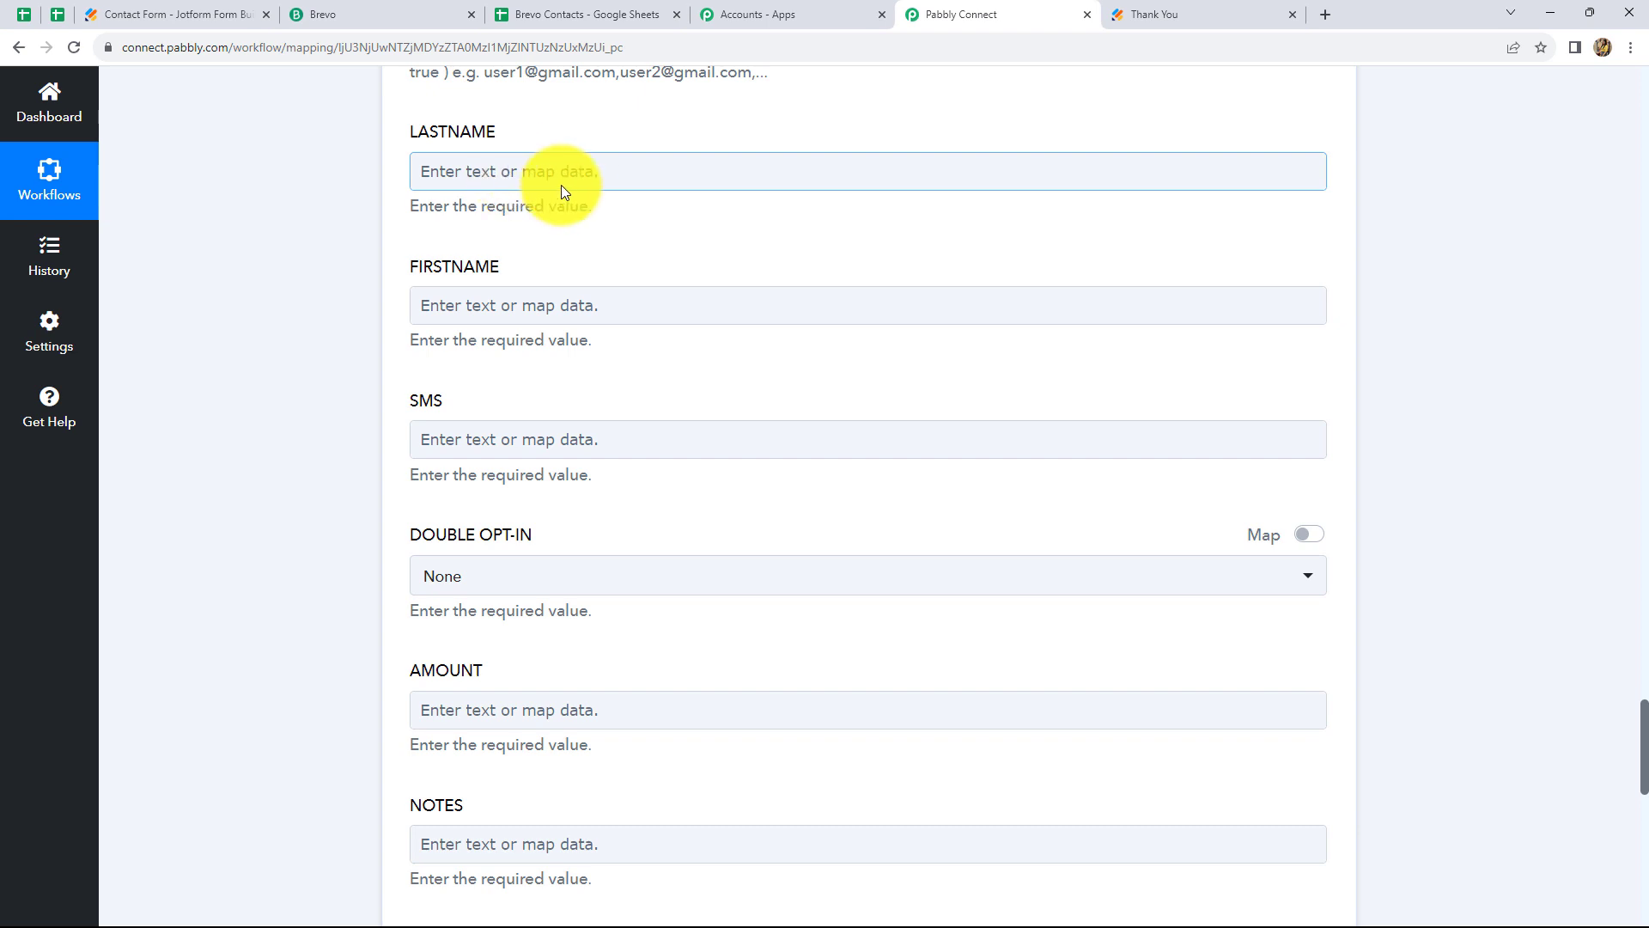
# Map RawRequest Q3 Name Last into the Brevo LASTNAME field
pyautogui.click(510, 174)
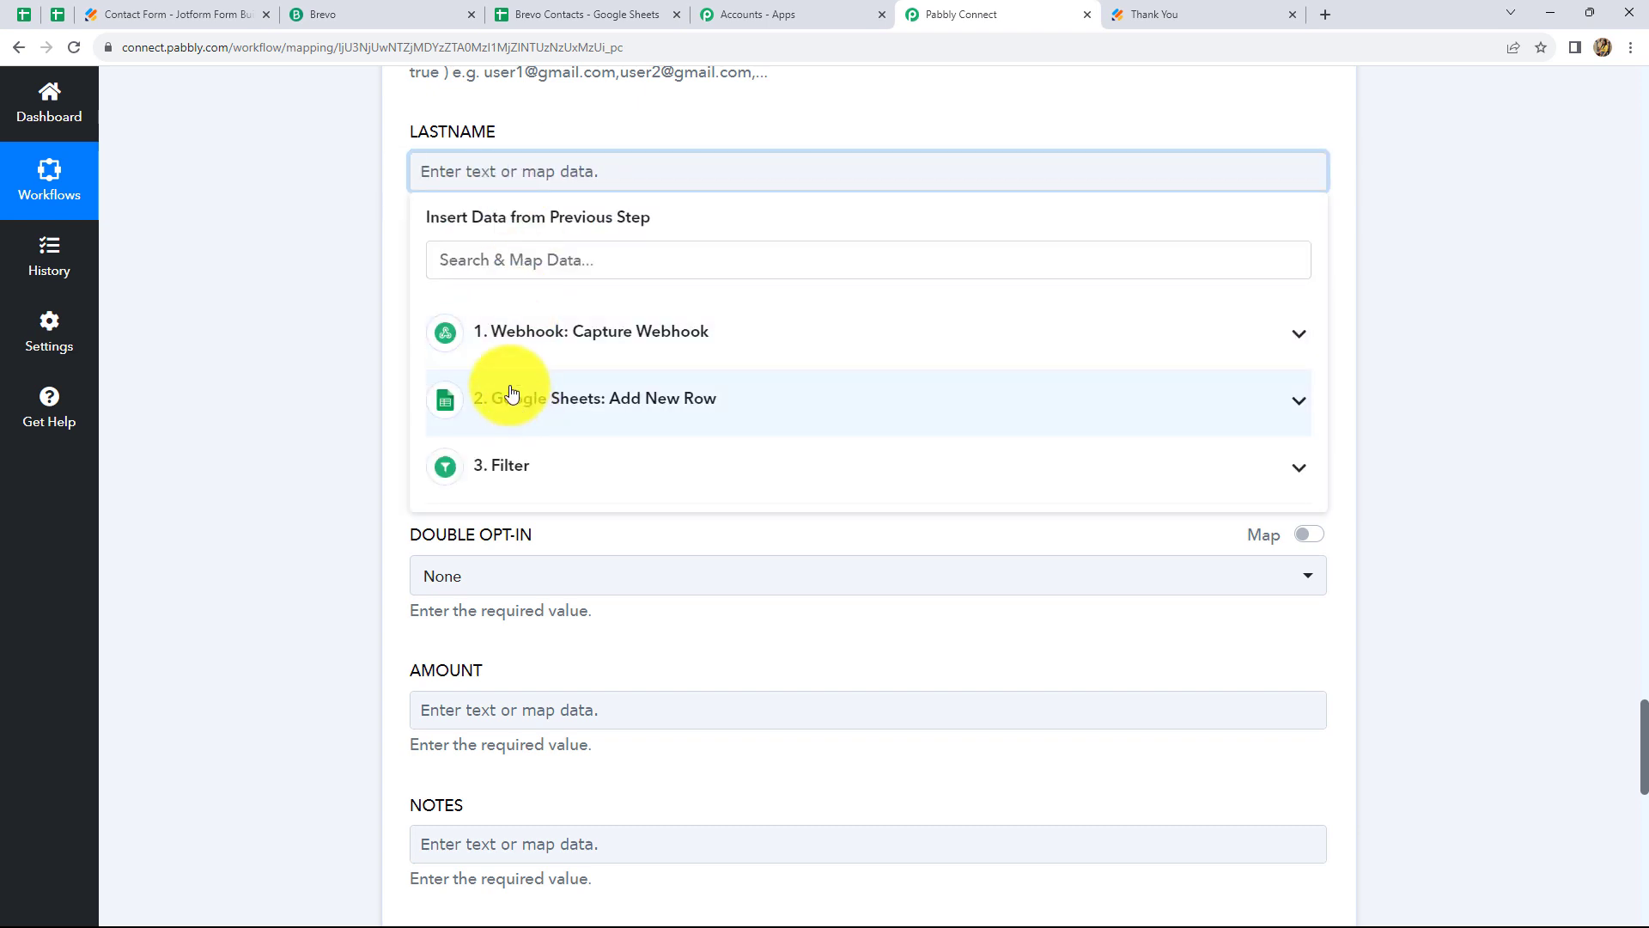
pyautogui.click(516, 330)
pyautogui.scroll(-2, 602, 559)
pyautogui.scroll(-5, 651, 672)
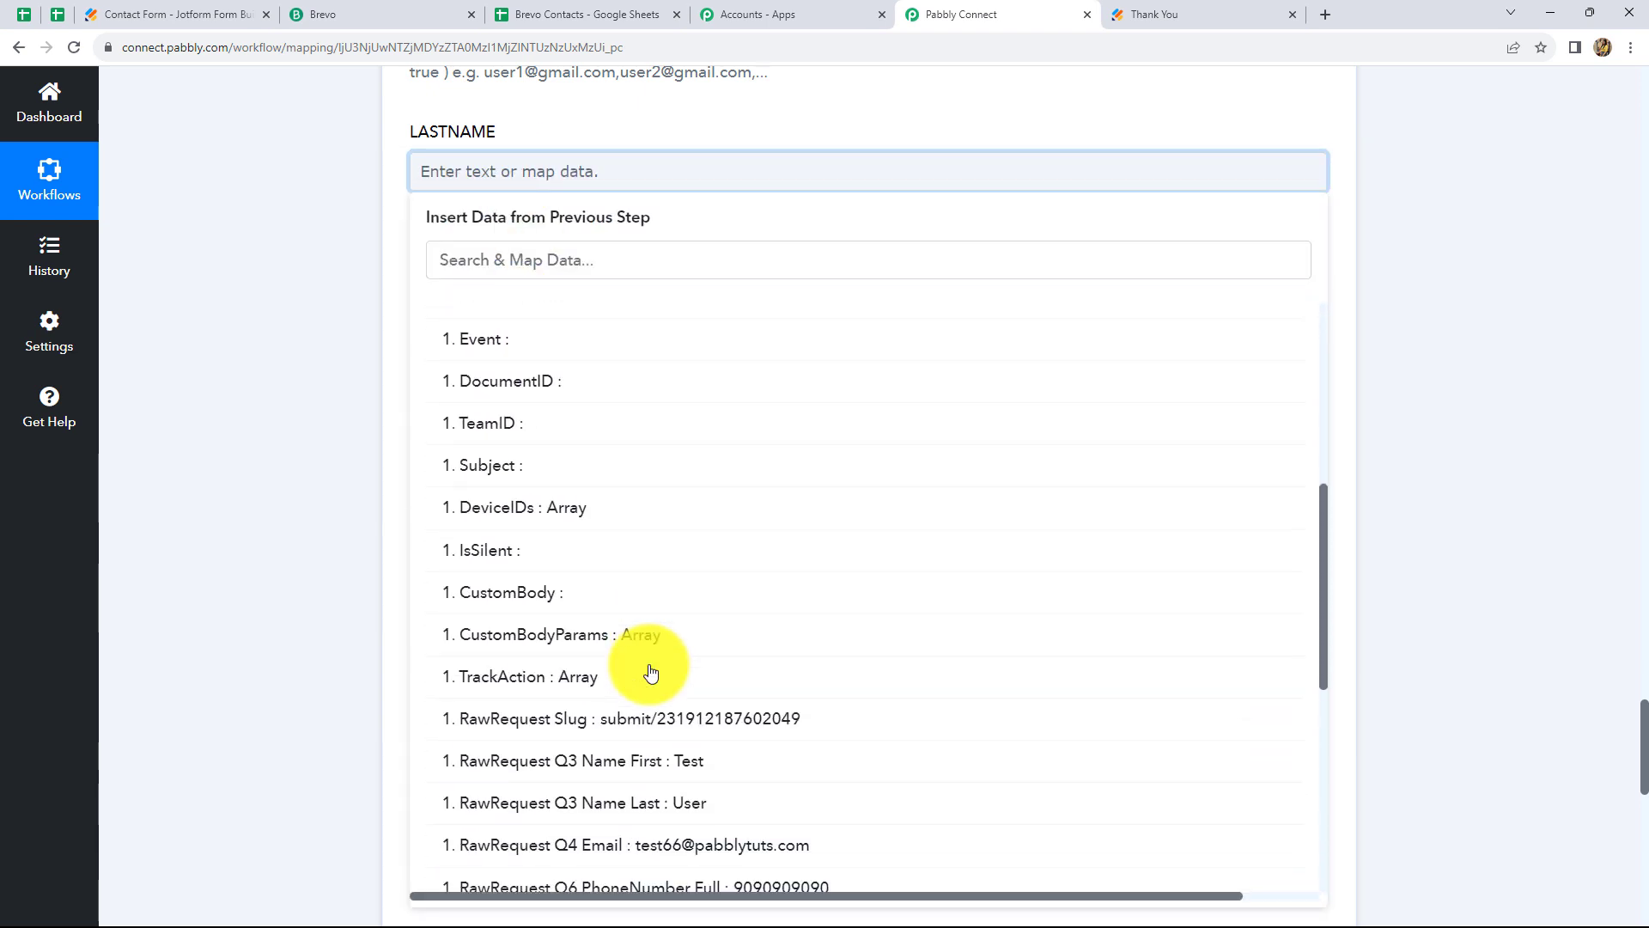
pyautogui.click(657, 714)
# Map RawRequest Q3 Name First into the Brevo FIRSTNAME field
pyautogui.click(1443, 323)
pyautogui.click(558, 320)
pyautogui.scroll(-2, 567, 344)
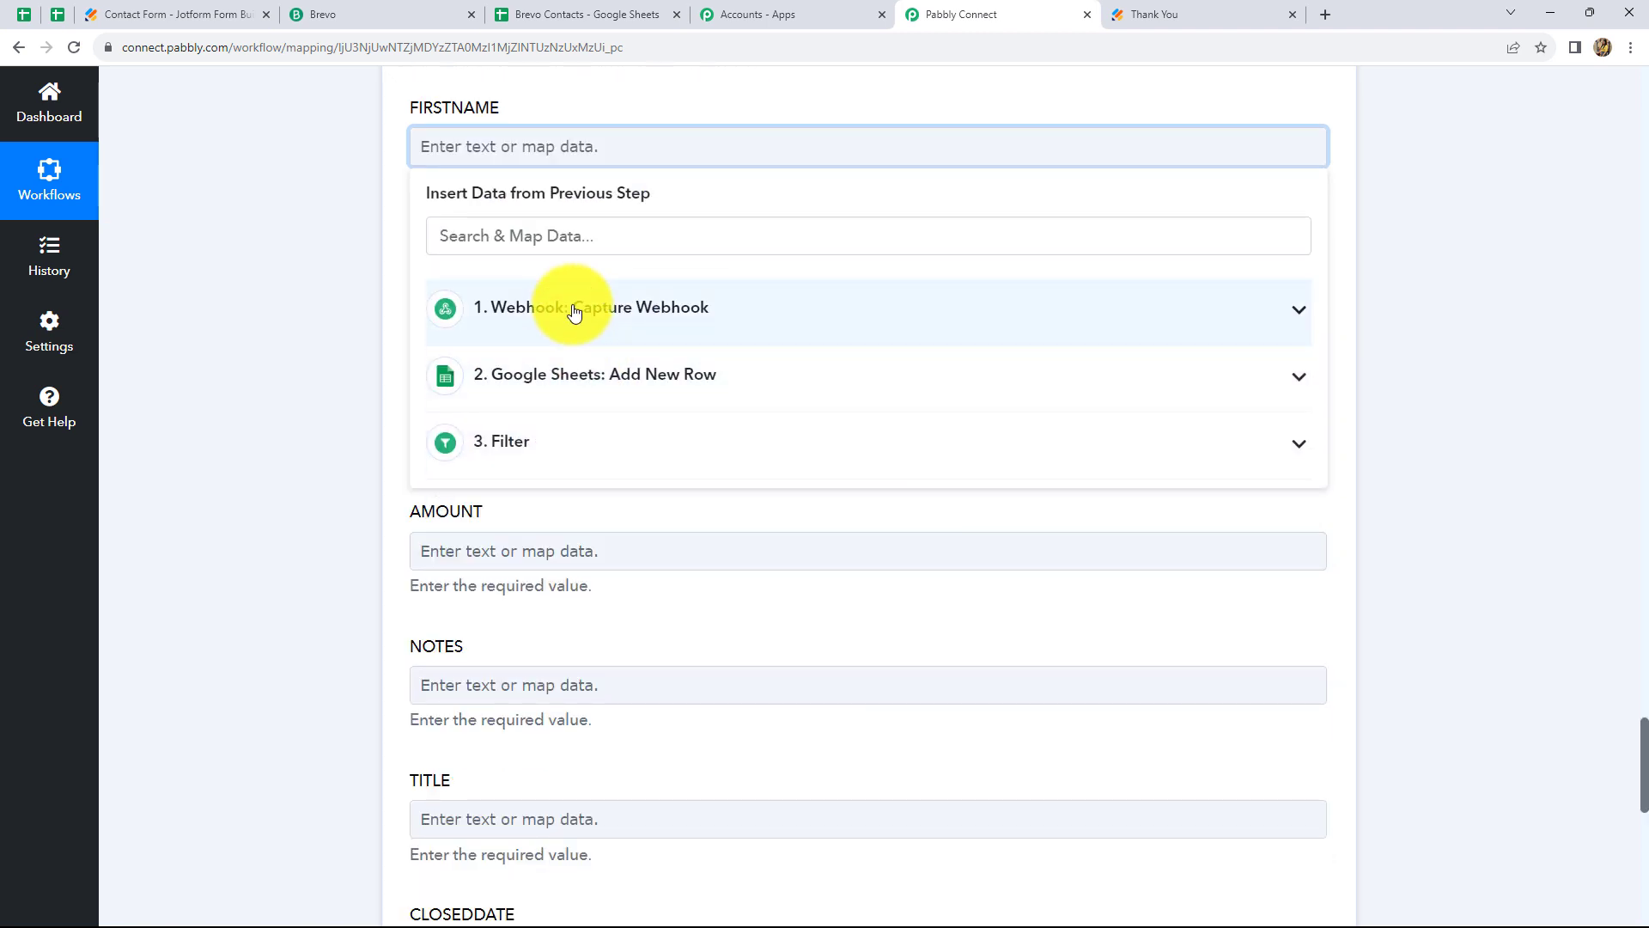
pyautogui.click(574, 309)
pyautogui.scroll(-7, 674, 571)
pyautogui.click(677, 575)
pyautogui.scroll(-9, 629, 339)
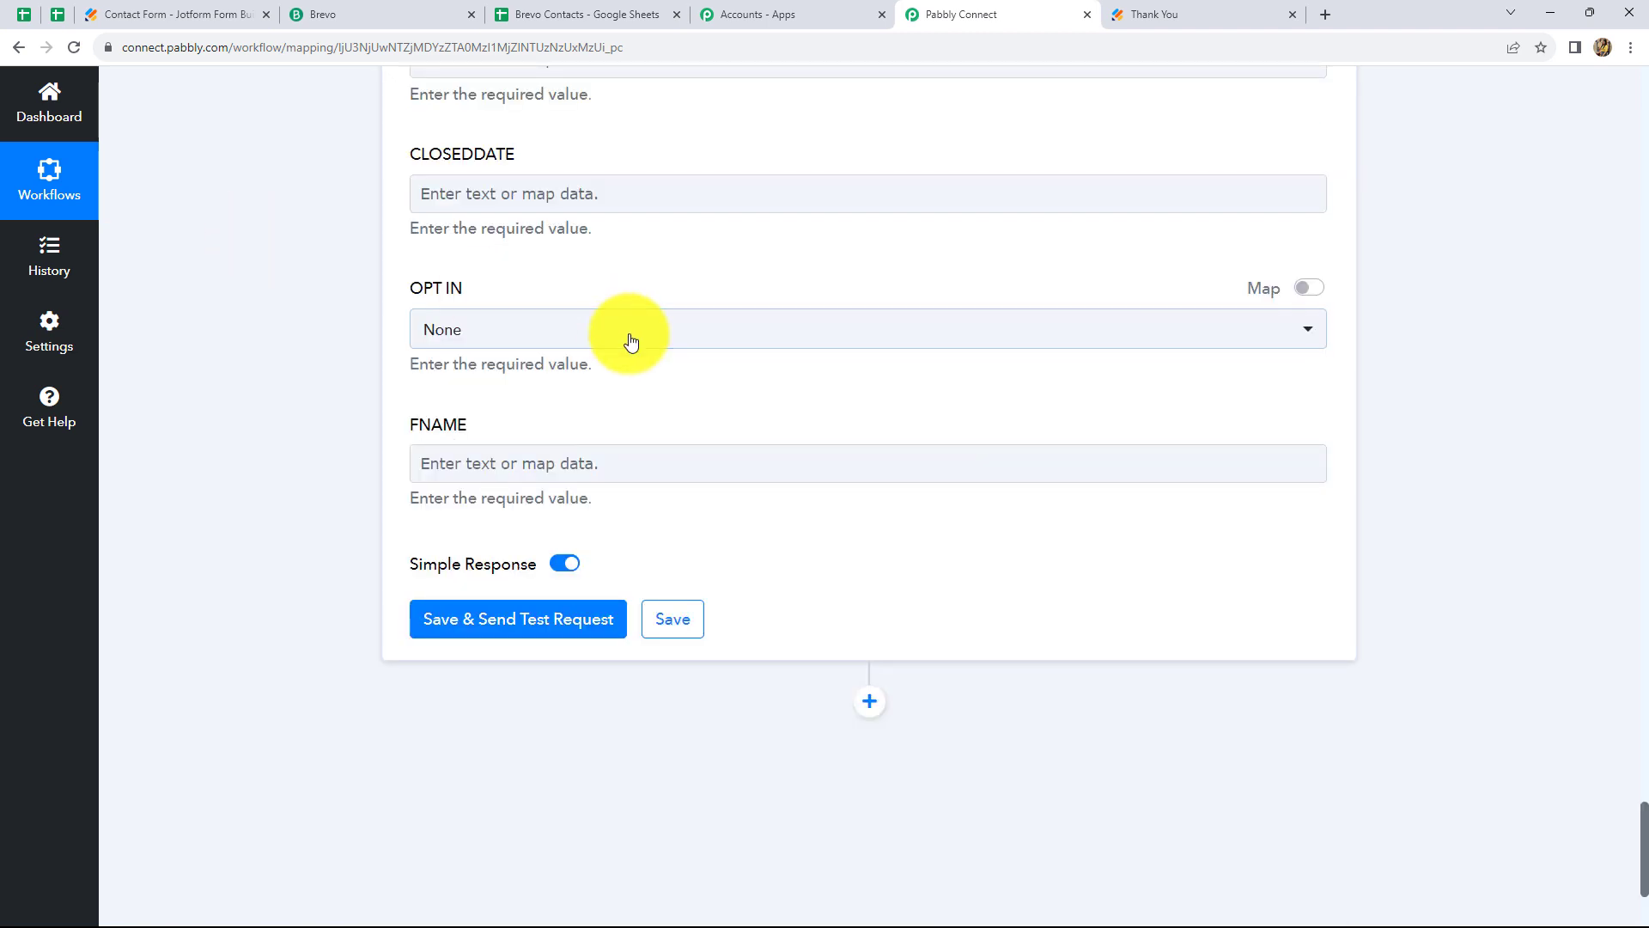
pyautogui.scroll(2, 629, 339)
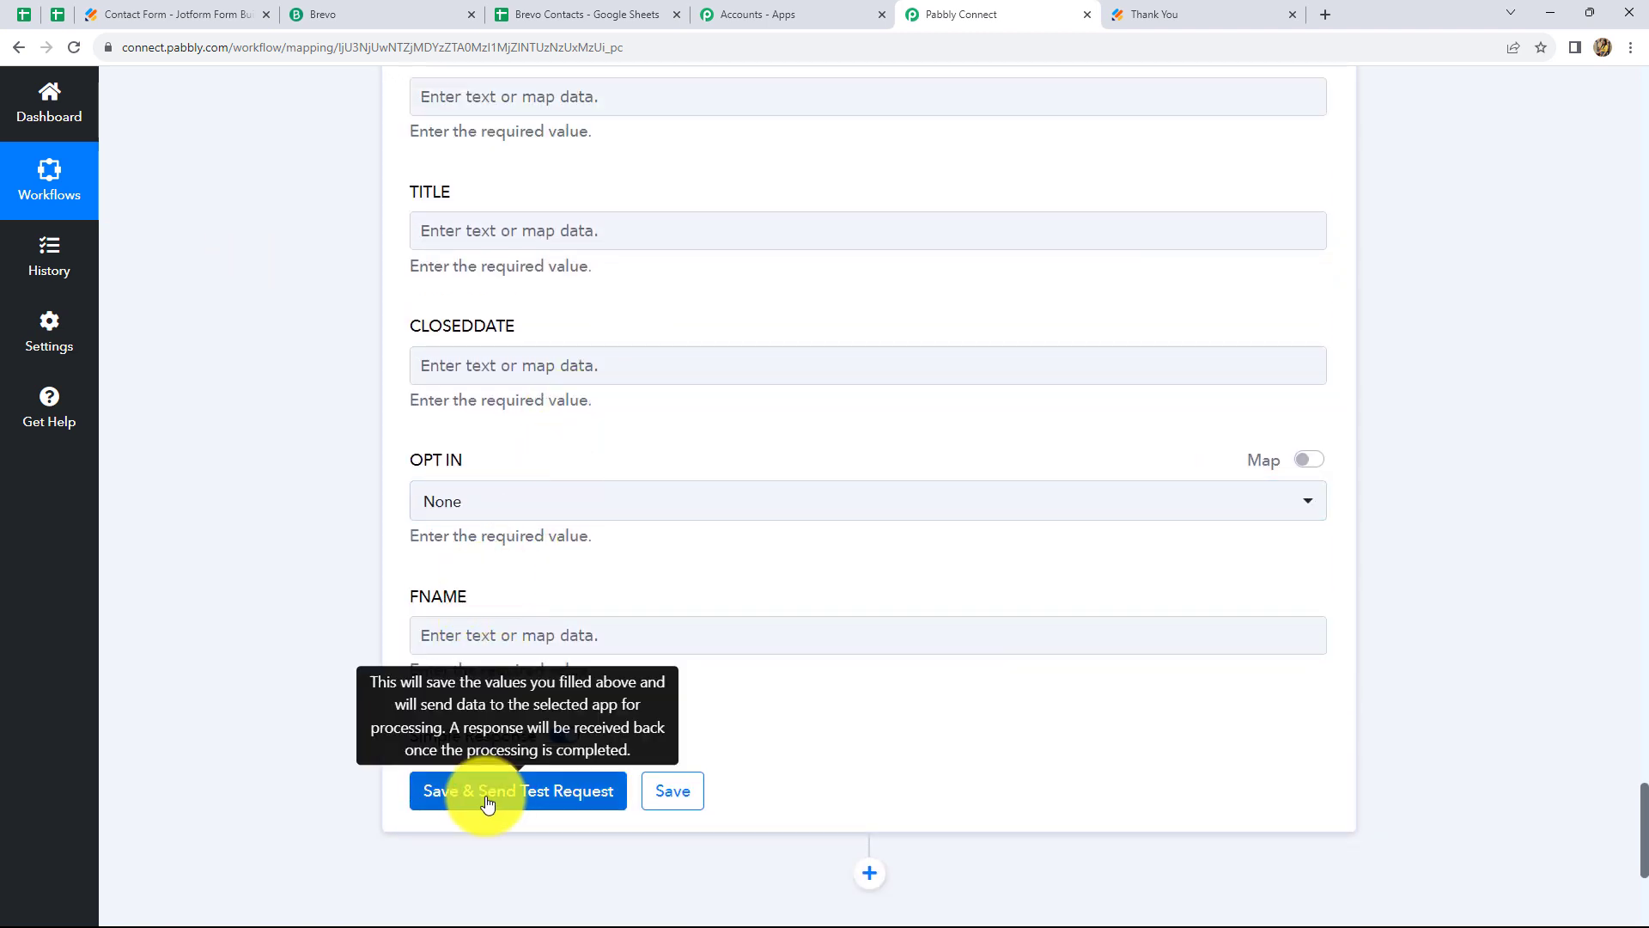
# Save and test the Brevo step, which returns contact Id 297
pyautogui.click(495, 799)
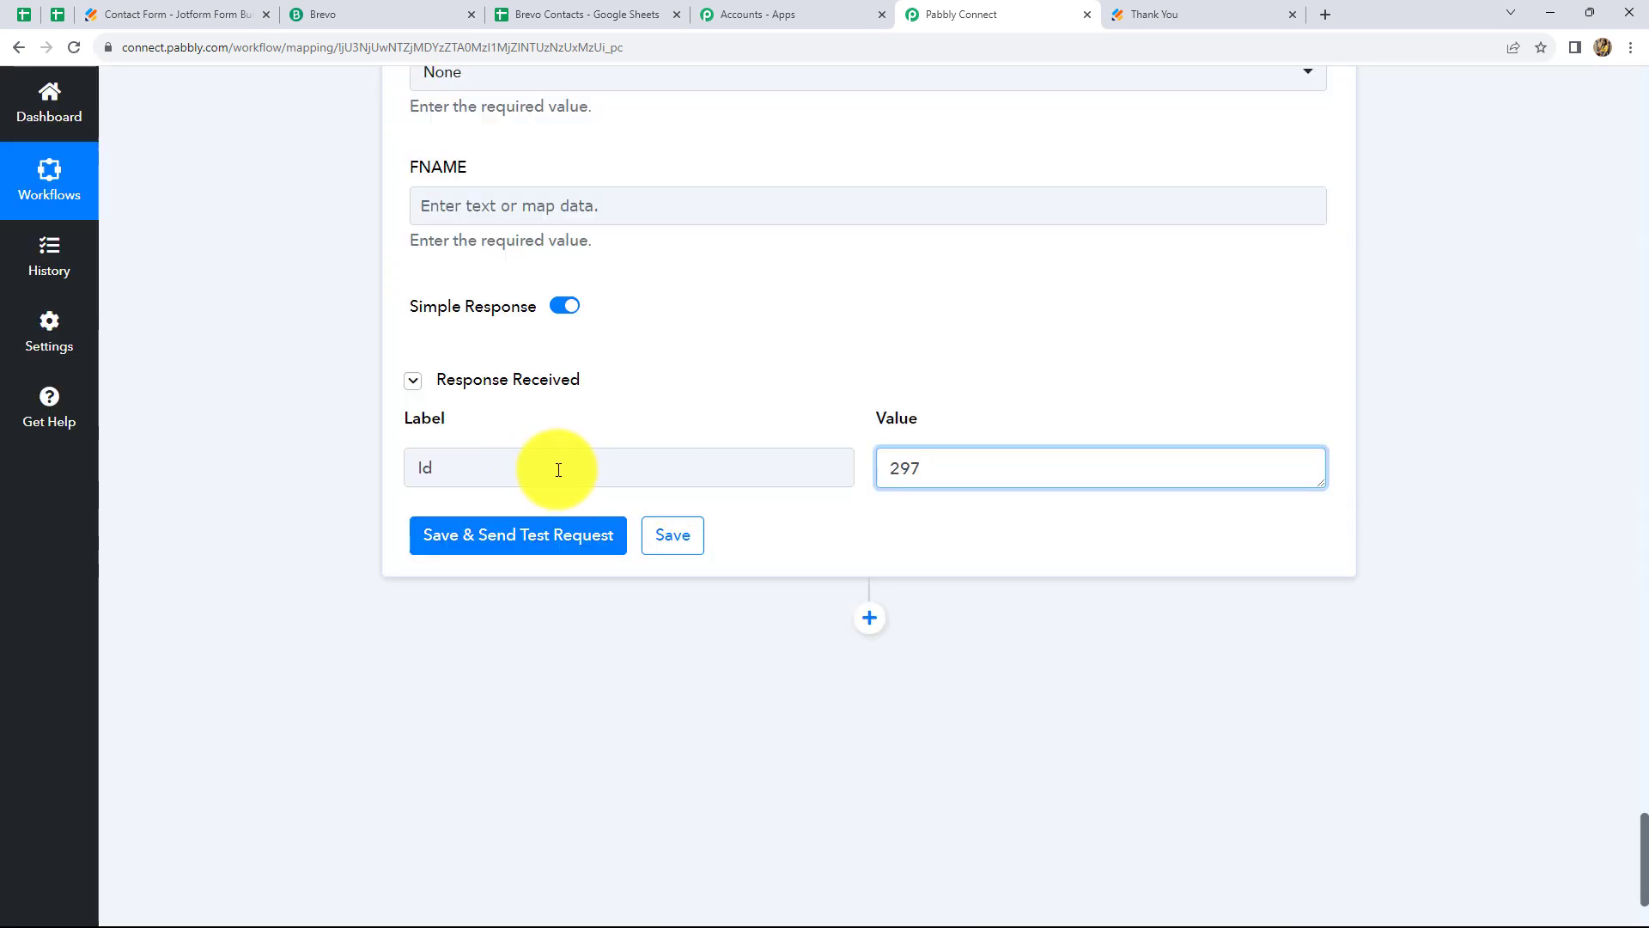
pyautogui.doubleClick(902, 467)
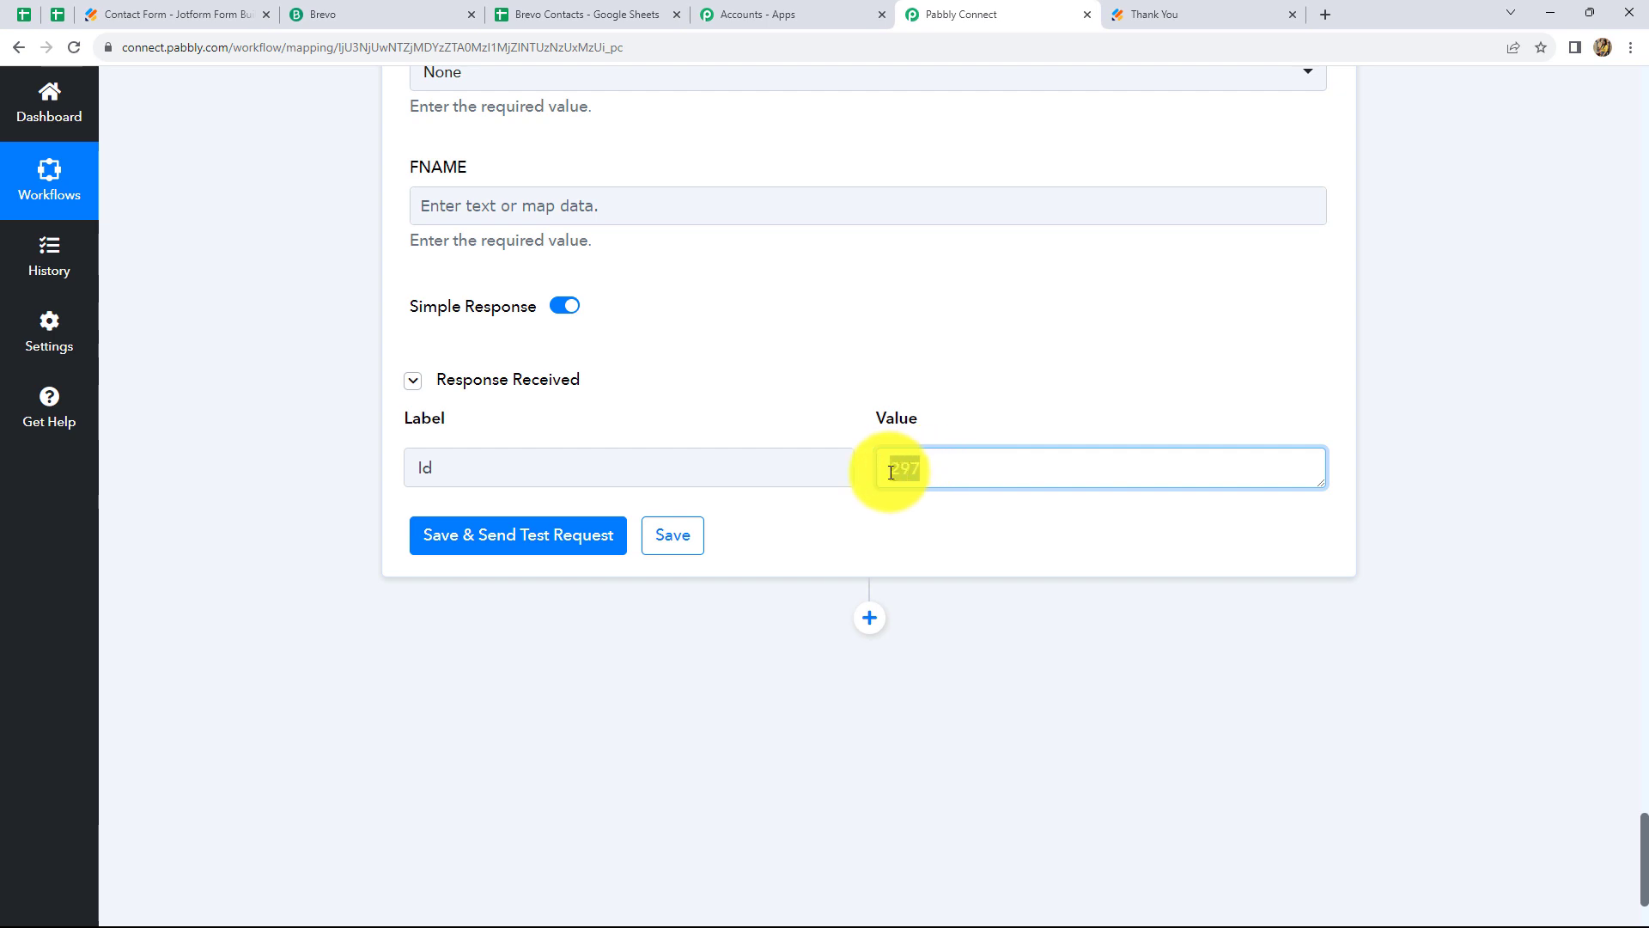
pyautogui.click(1390, 472)
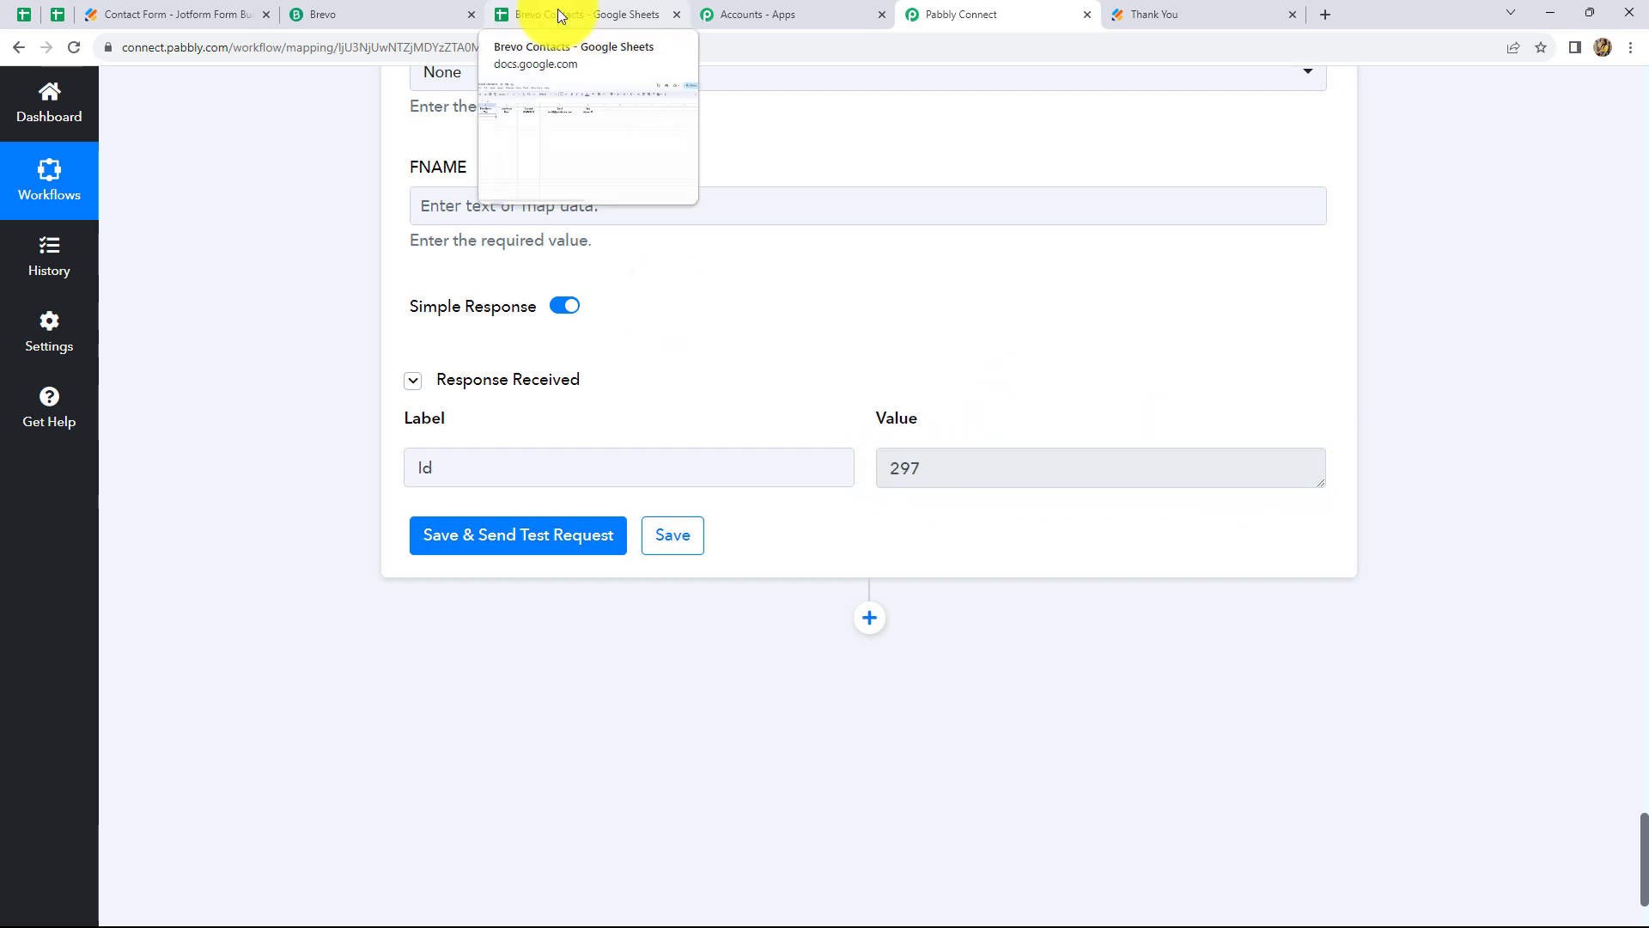
# Show Brevo's Contacts list with the new Test User contact at the top
pyautogui.click(364, 12)
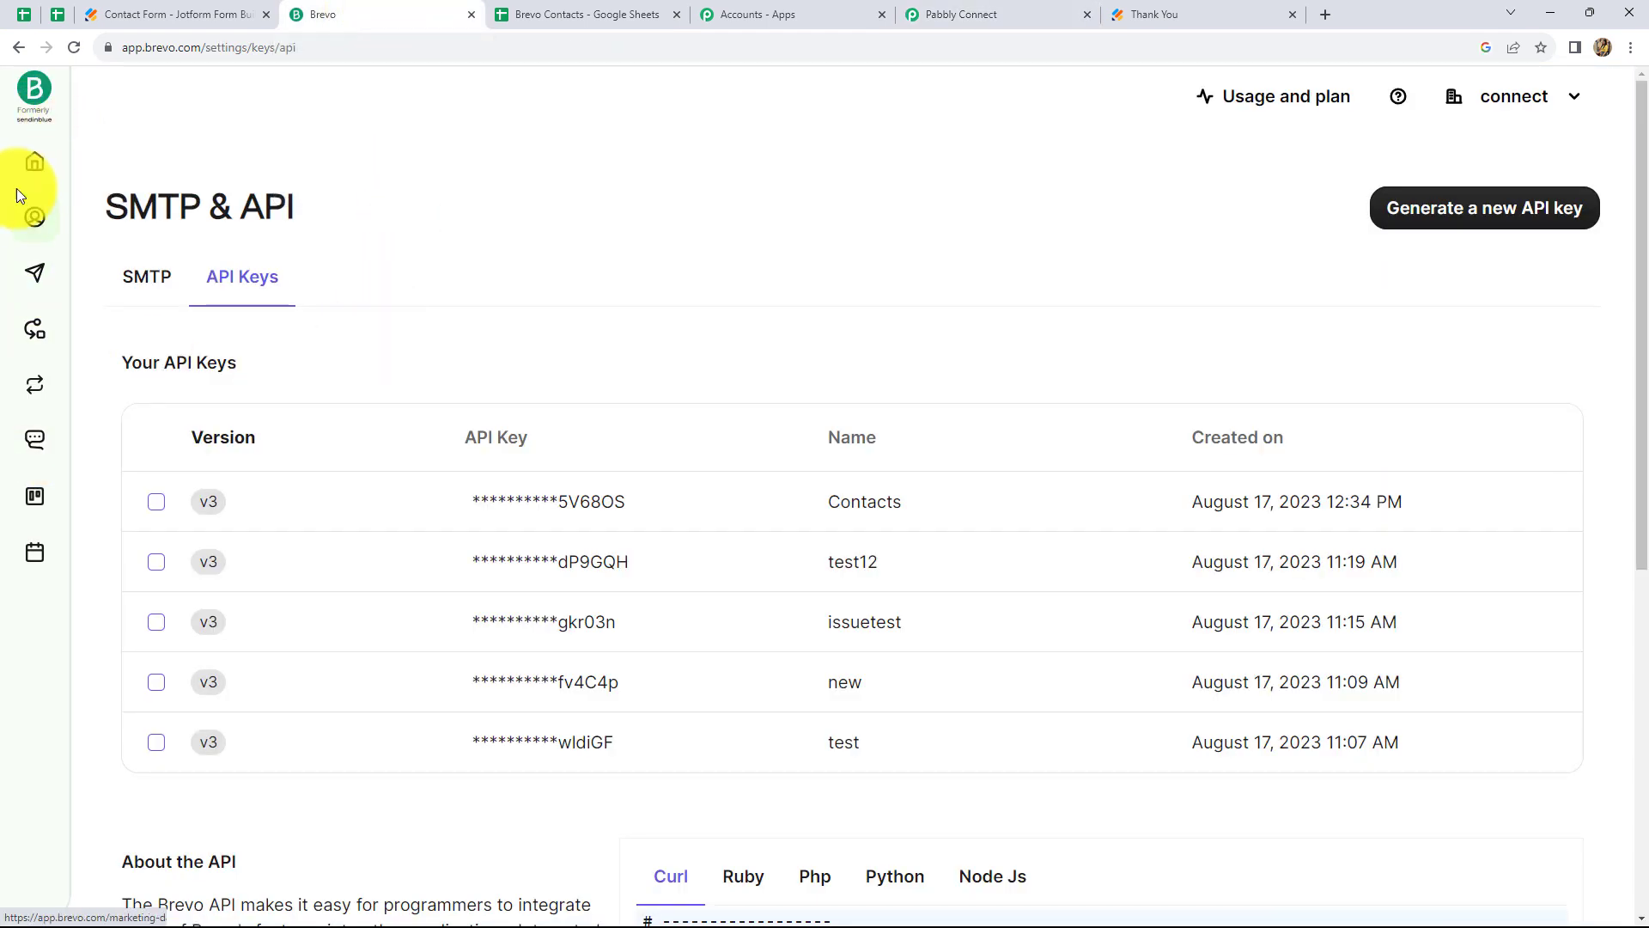
pyautogui.click(34, 232)
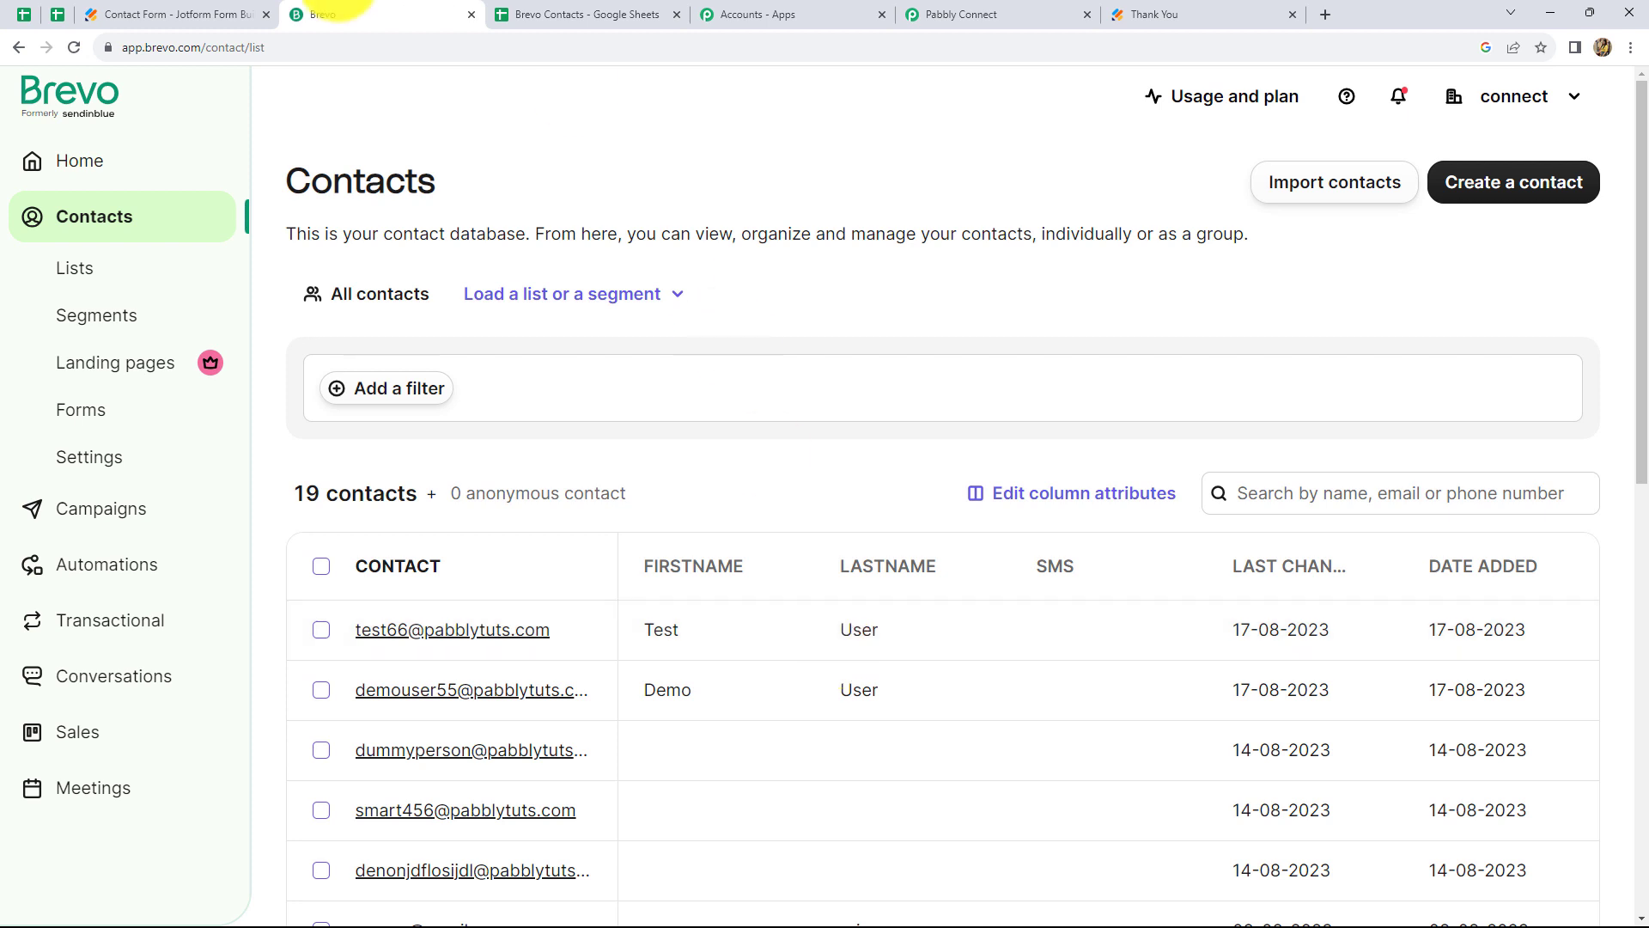
# Copy the Contact Form's public link and load it in a new tab
pyautogui.click(177, 14)
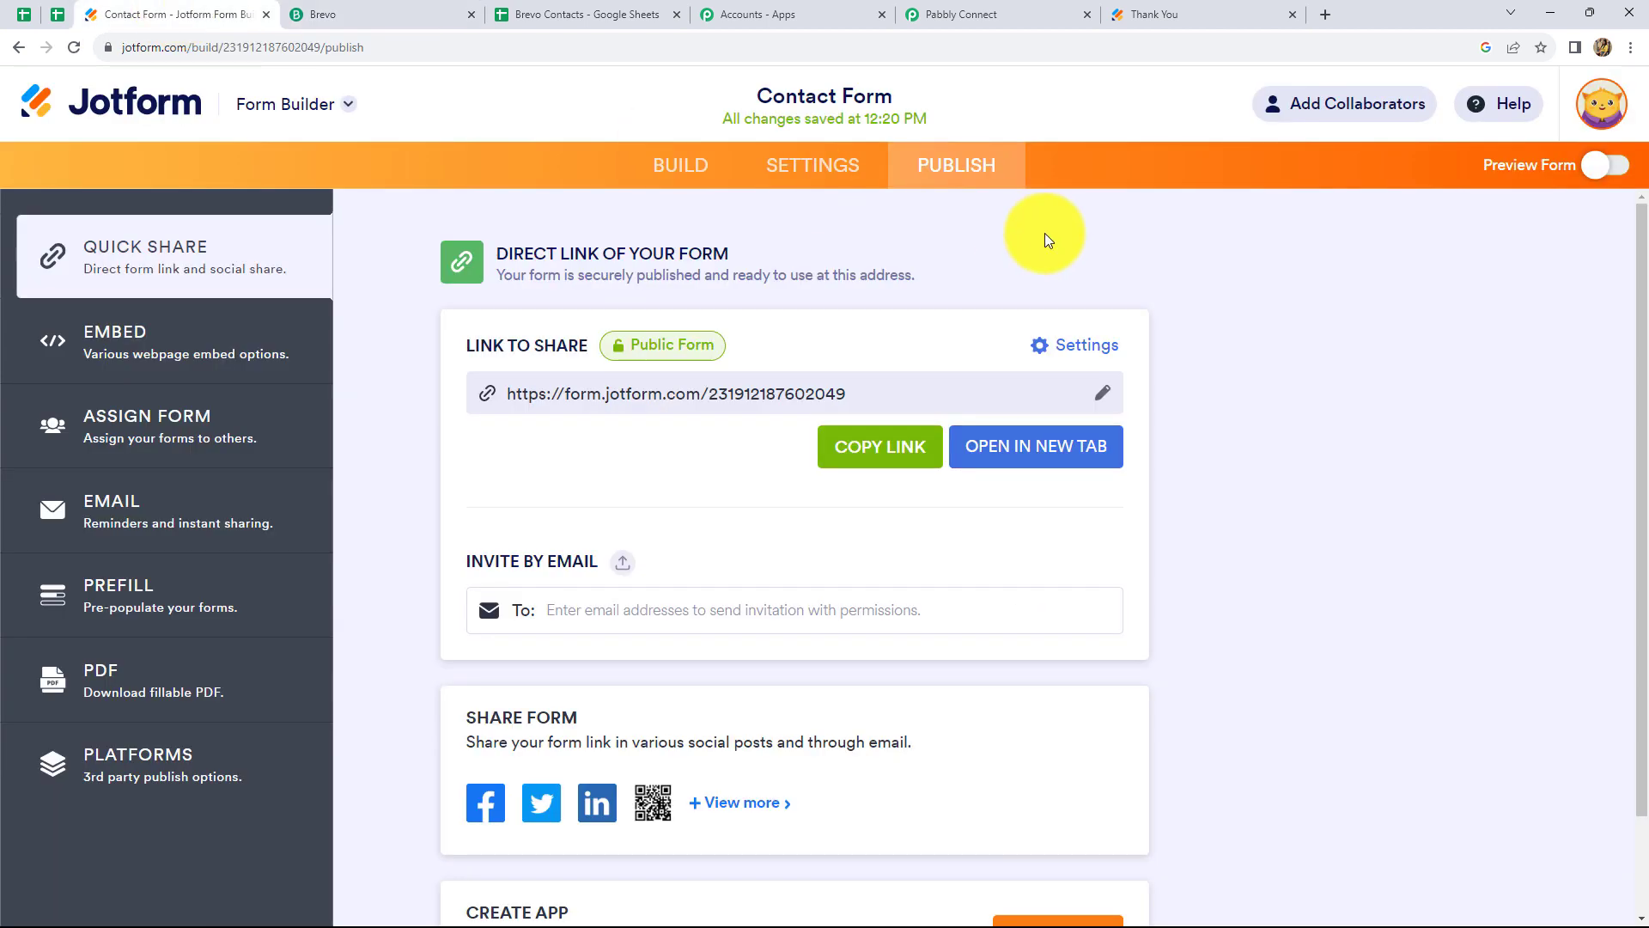
pyautogui.click(858, 455)
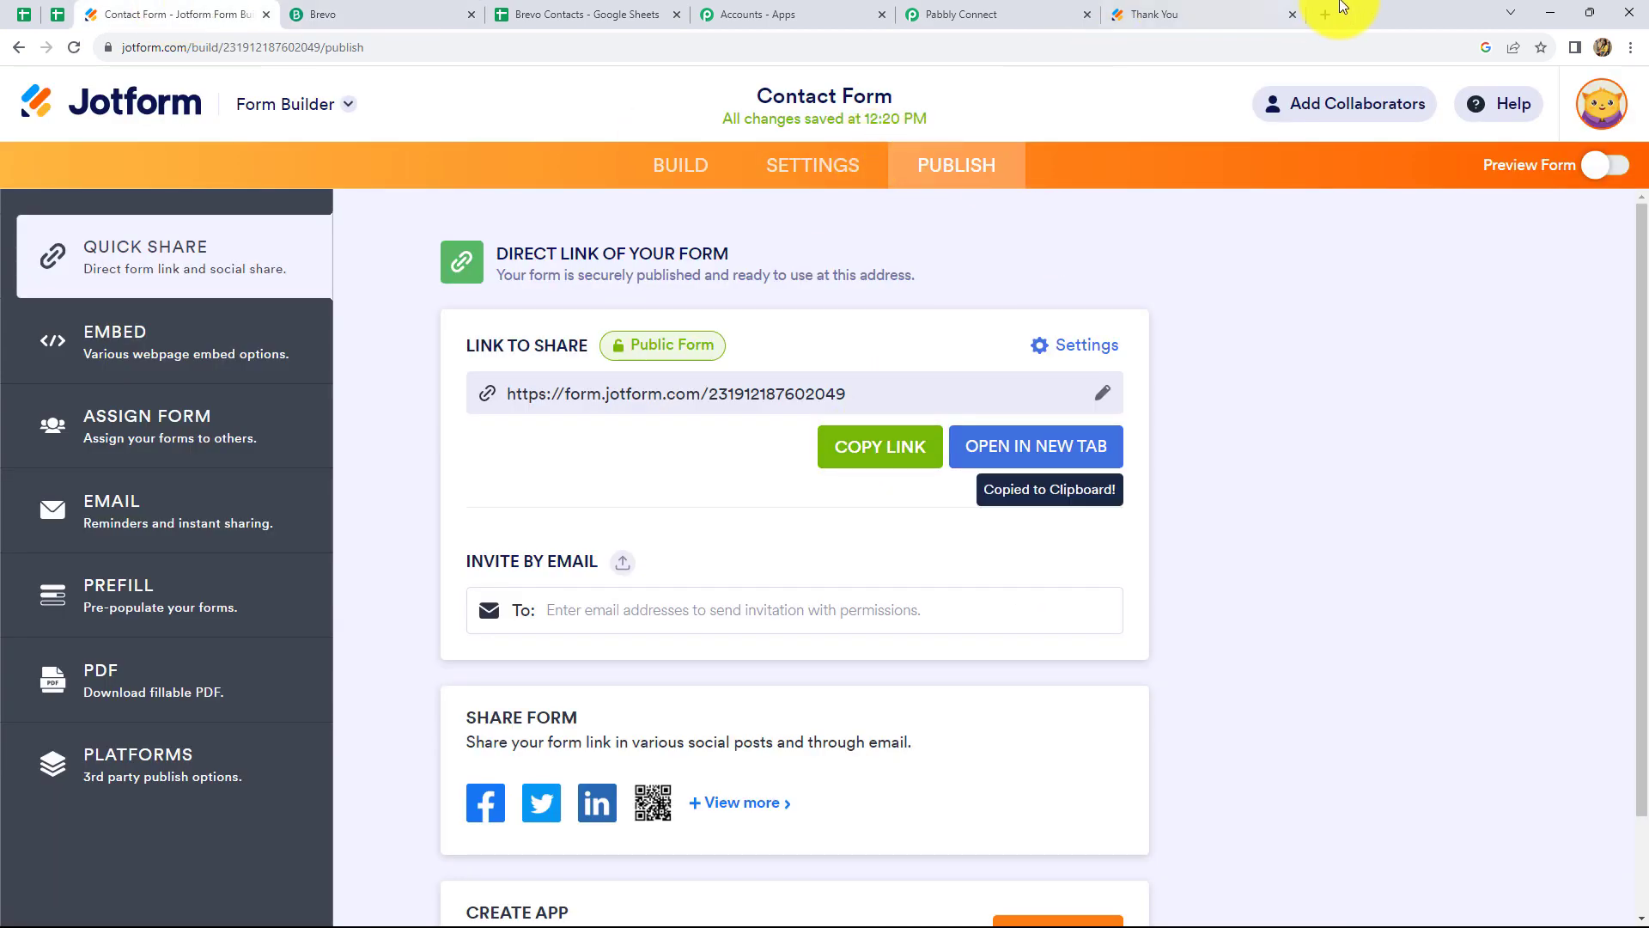
pyautogui.click(1326, 14)
pyautogui.click(822, 408)
pyautogui.hotkey('ctrl', 'v')
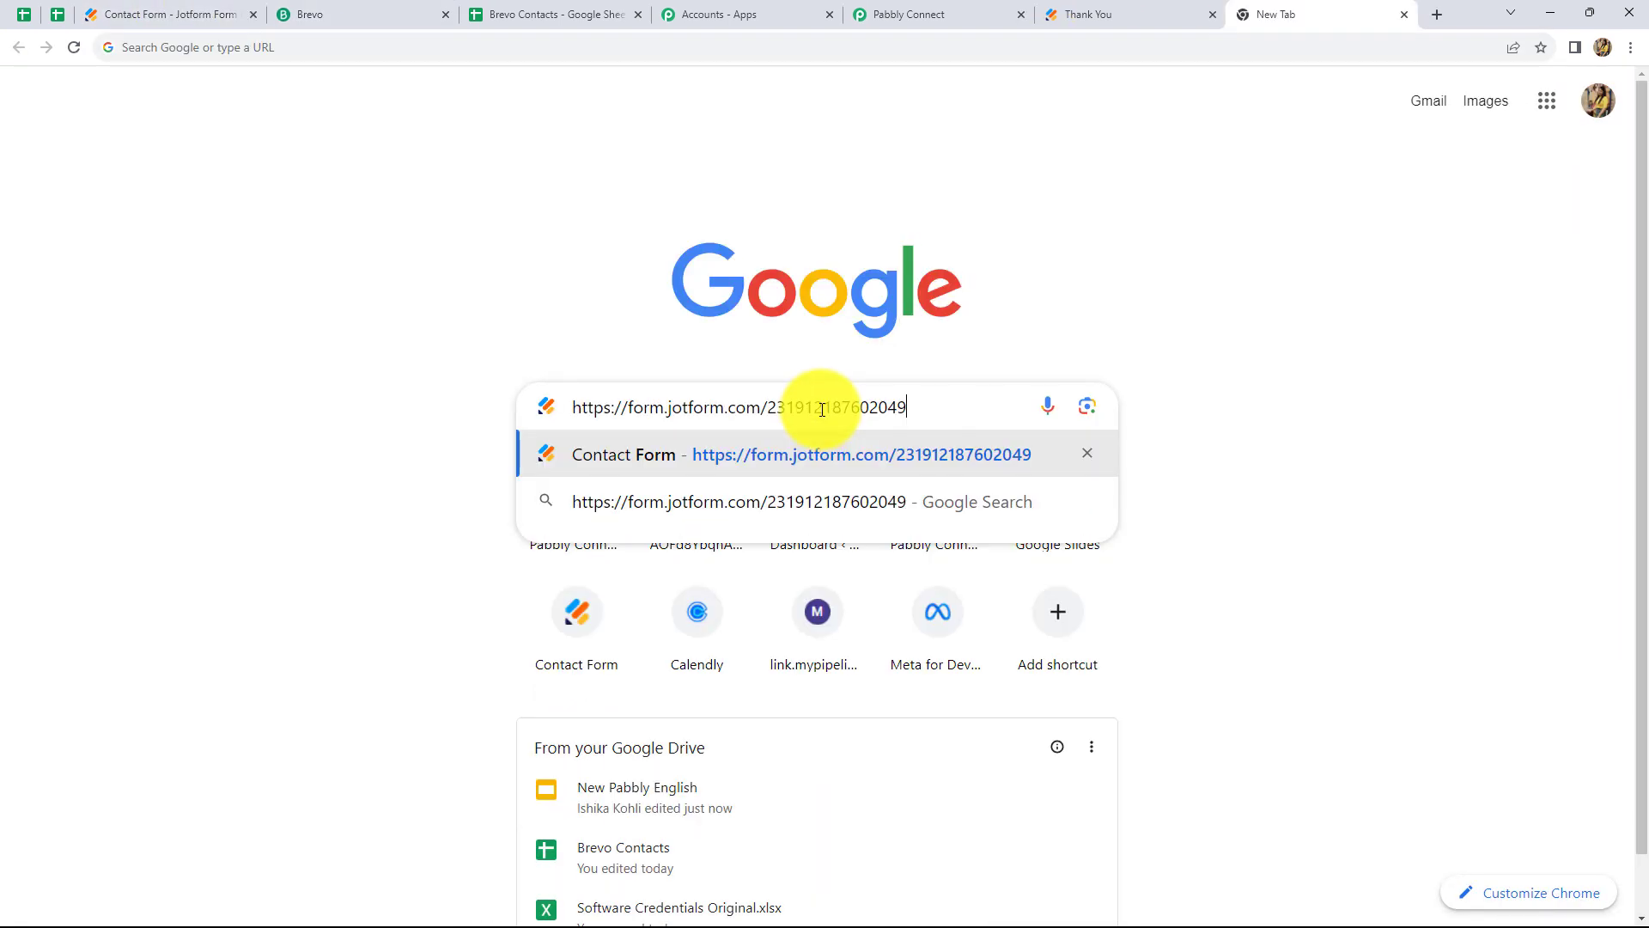
pyautogui.press('Return')
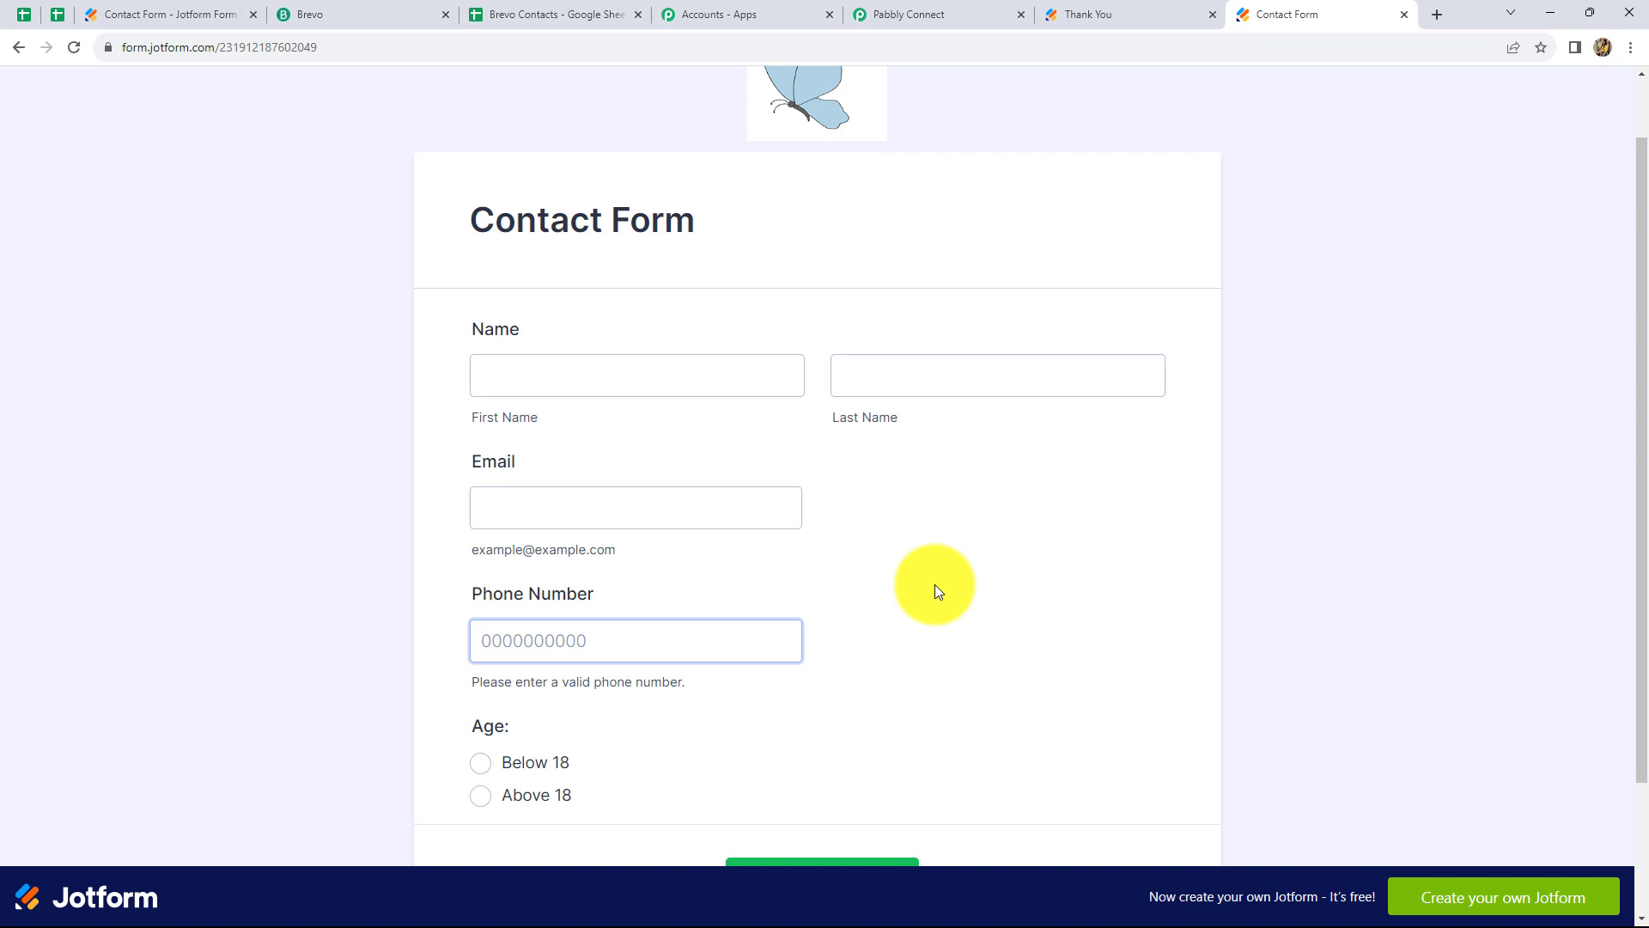
# Fill in the name Demo User and a demo e-mail address, then submit the form
pyautogui.click(550, 386)
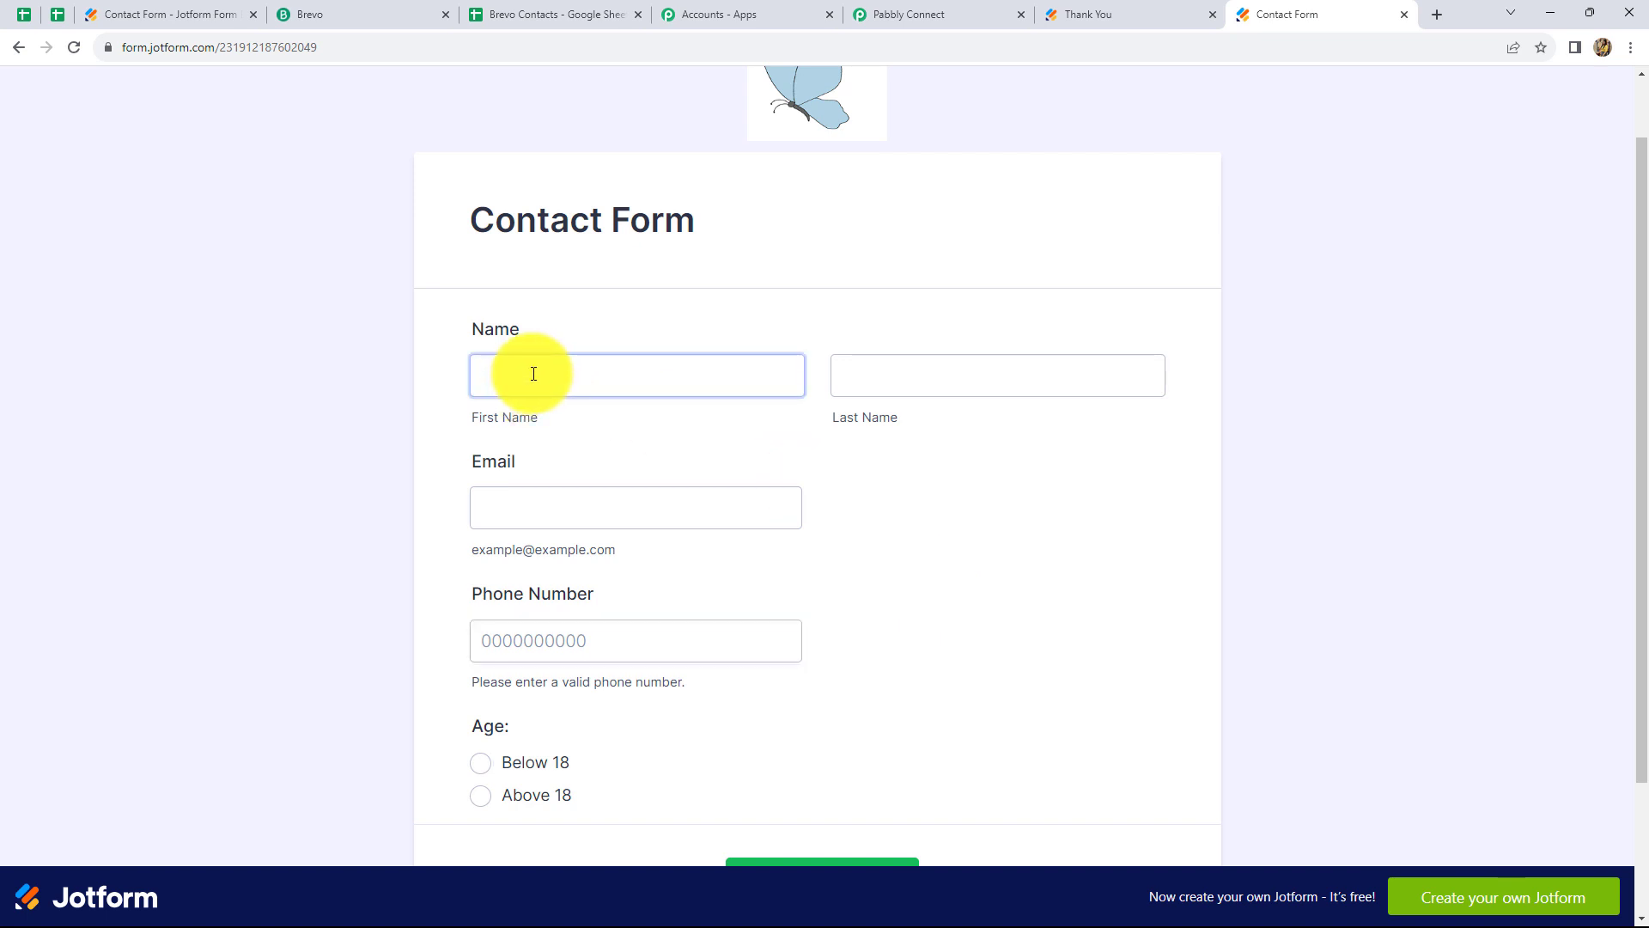
pyautogui.write('Demo')
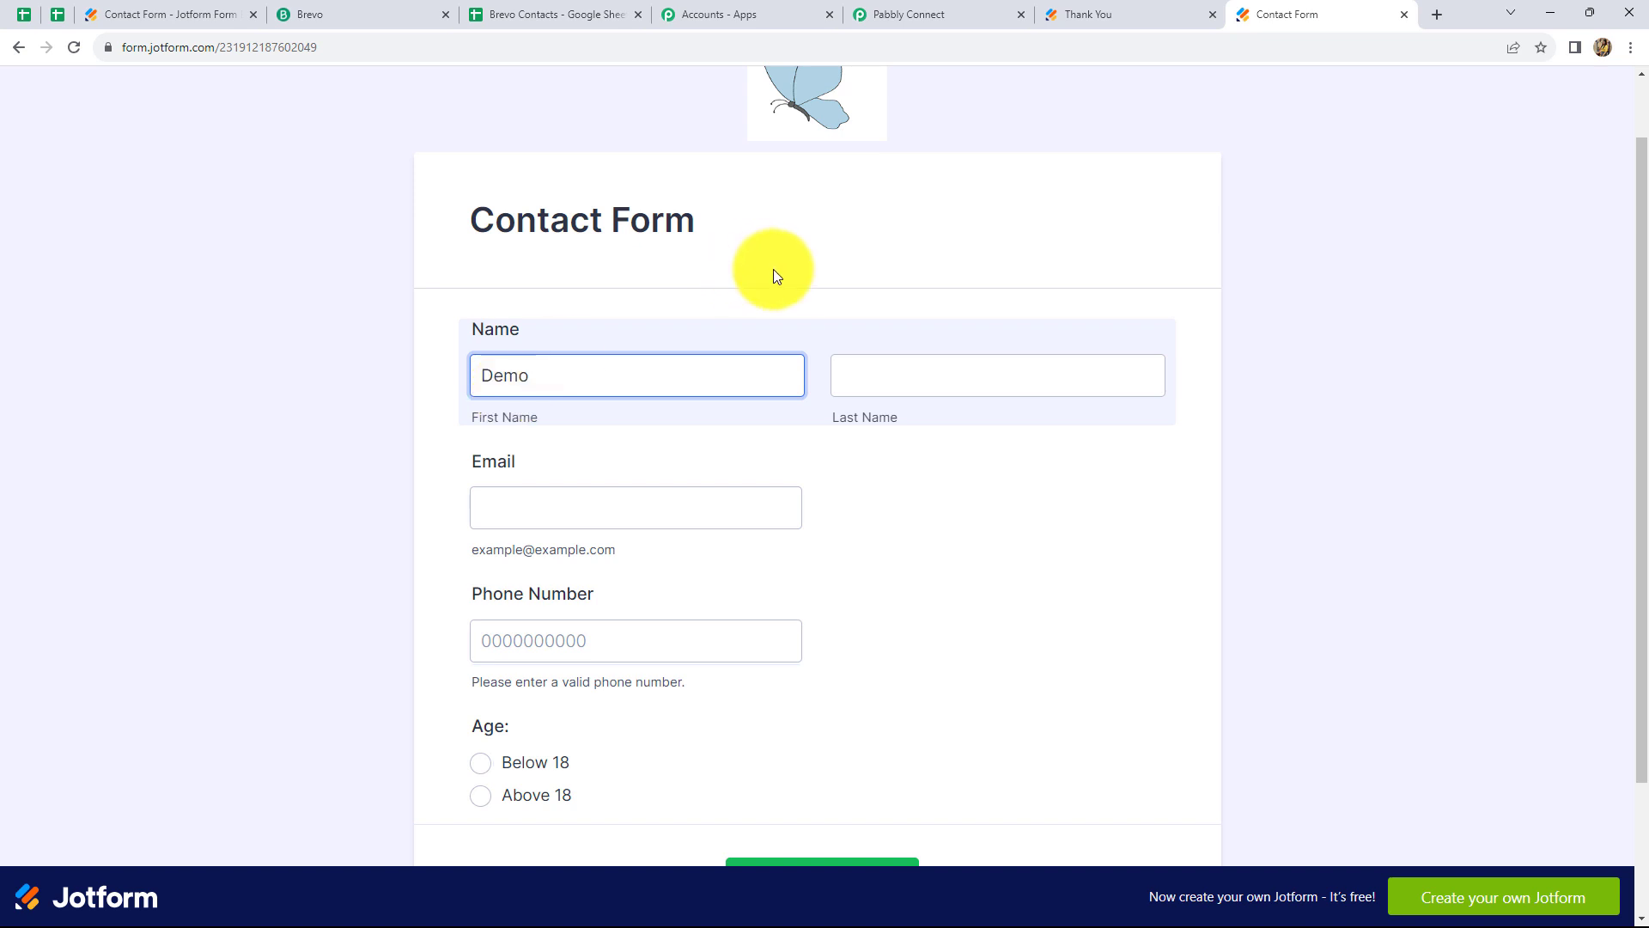
pyautogui.click(850, 369)
pyautogui.write('User')
pyautogui.click(478, 511)
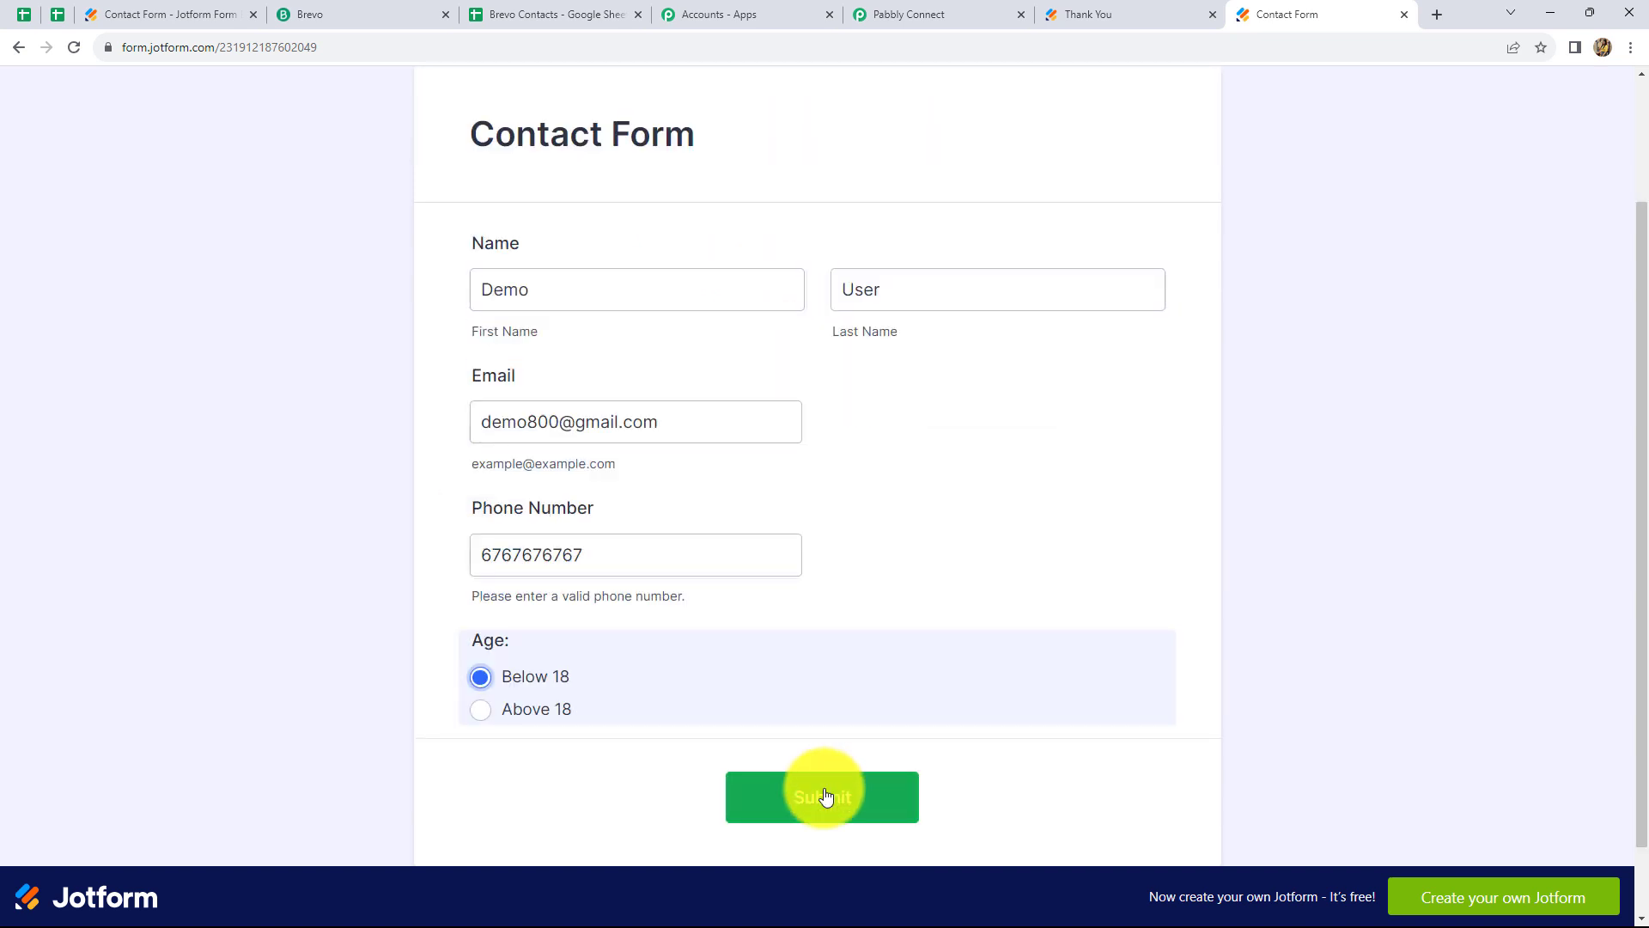
pyautogui.click(824, 797)
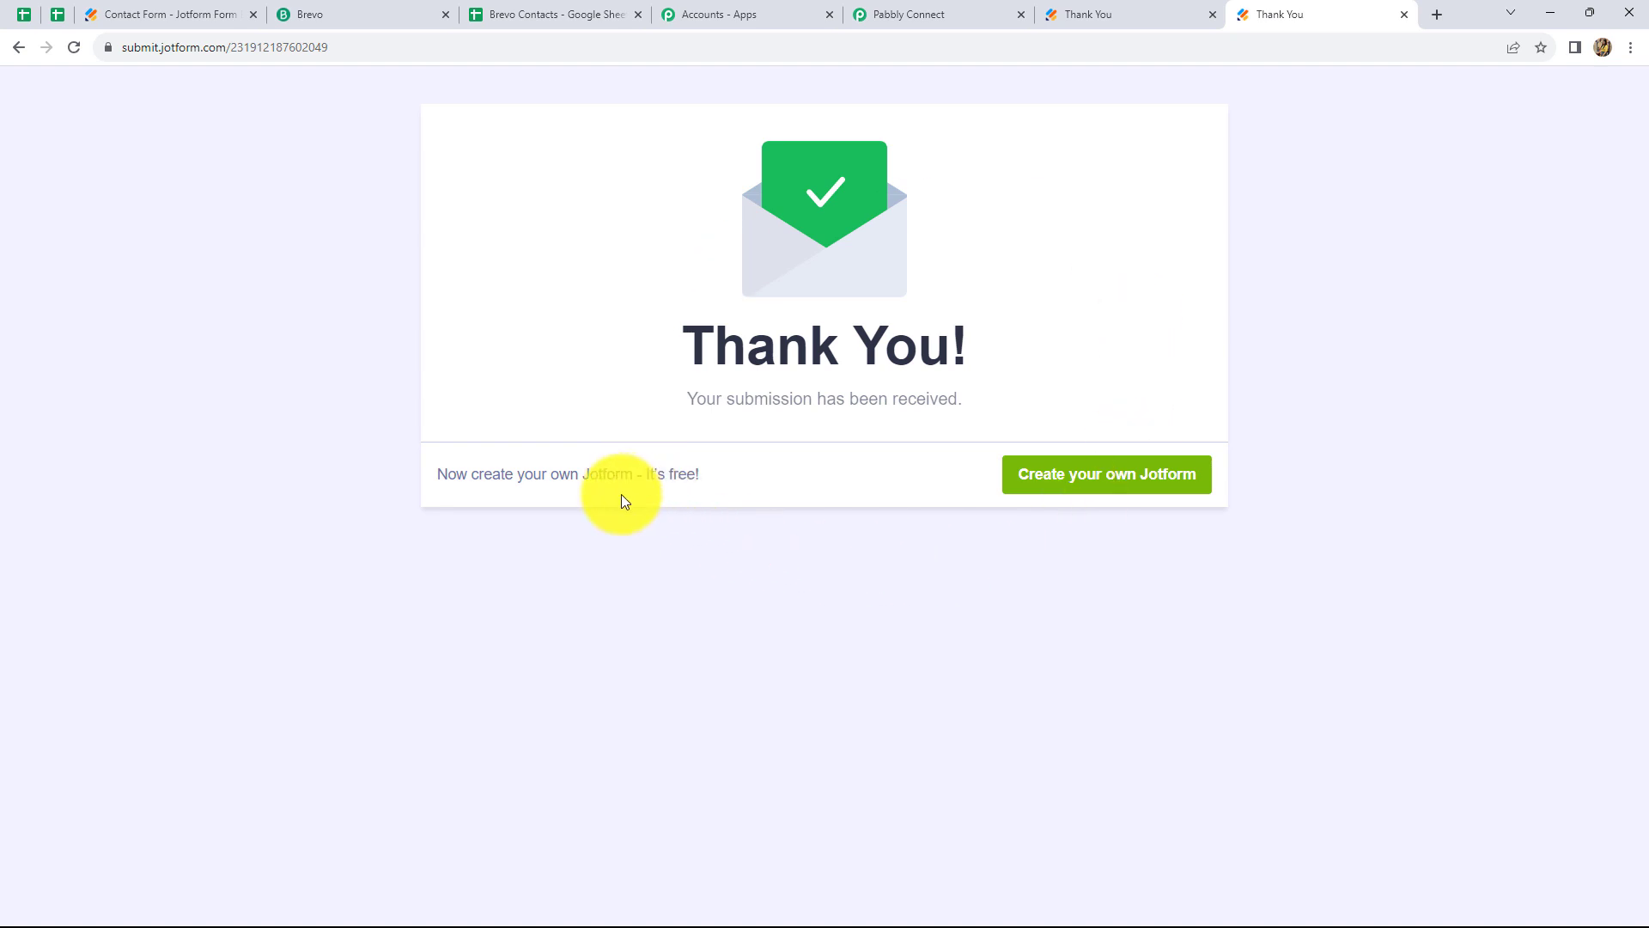
pyautogui.click(536, 12)
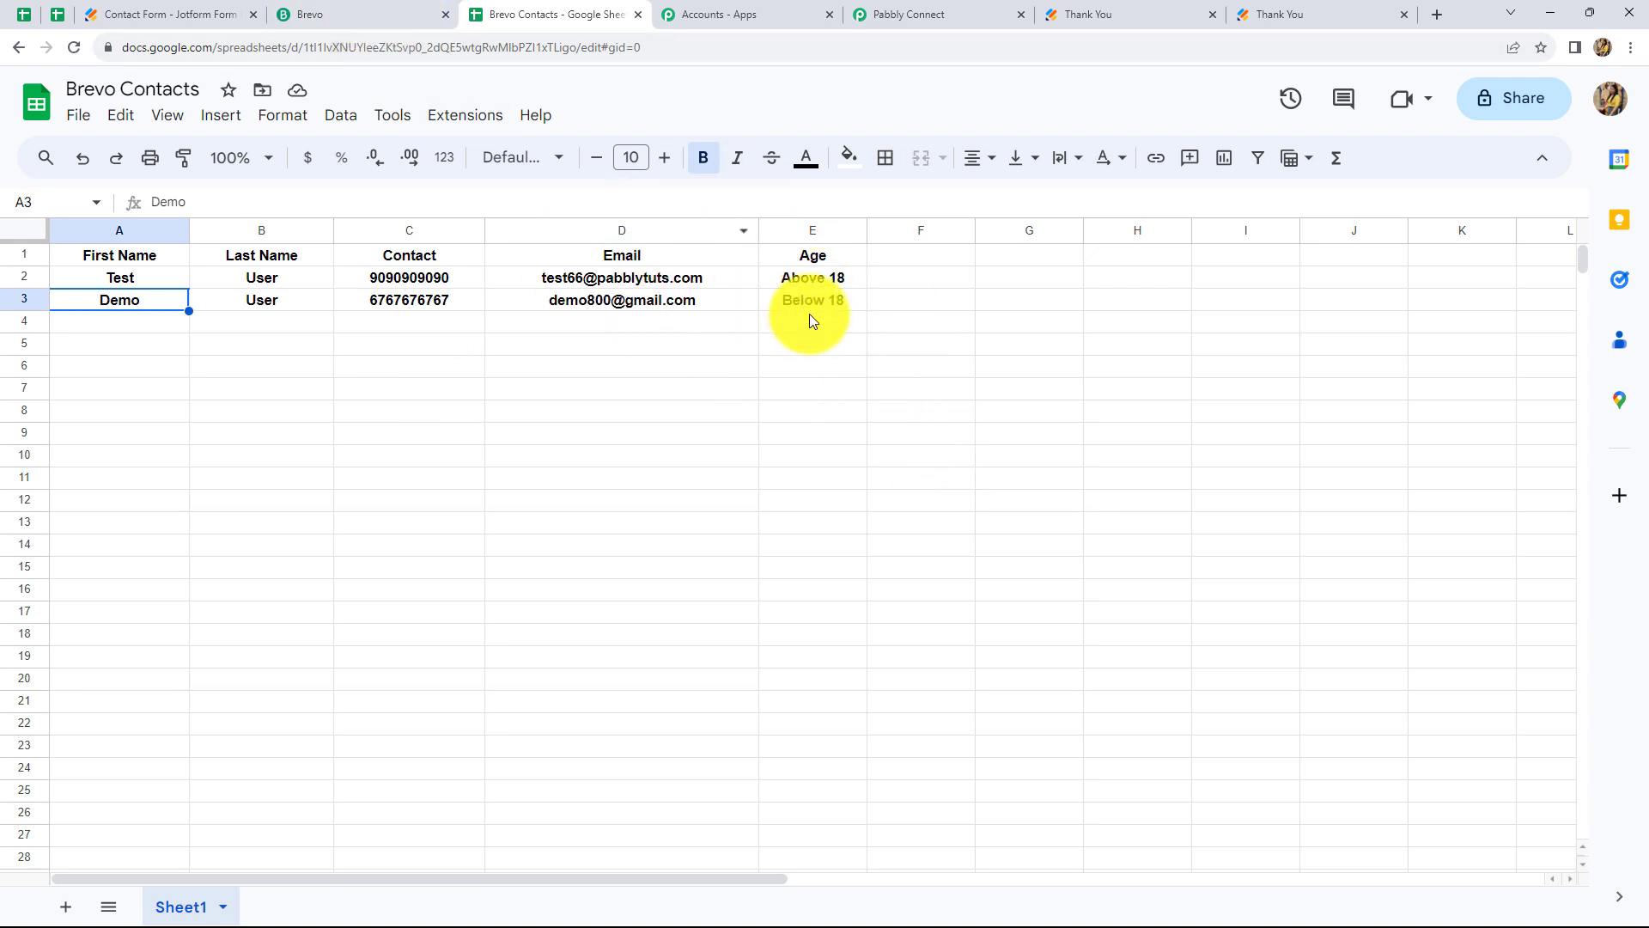
# Reload Brevo's Contacts list to confirm the Below 18 submission was not added
pyautogui.click(328, 14)
pyautogui.click(74, 48)
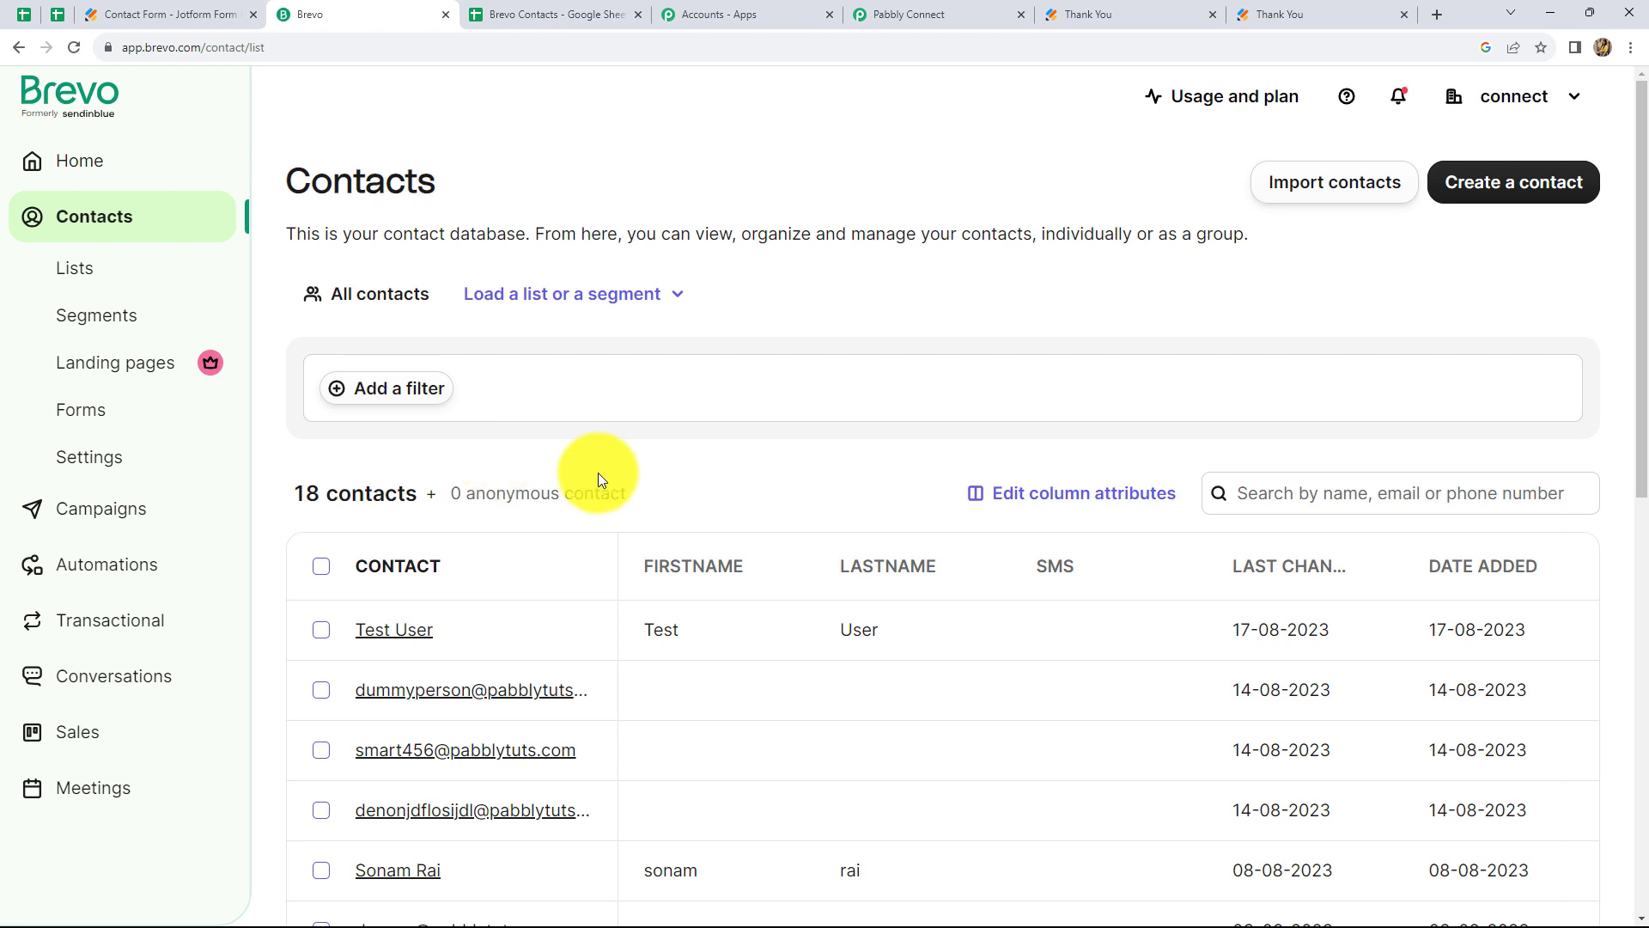
# Go back to the Pabbly Connect workflow and scroll up to its Webhook, Google Sheets, Filter and Brevo steps
pyautogui.click(883, 17)
pyautogui.scroll(10, 1153, 363)
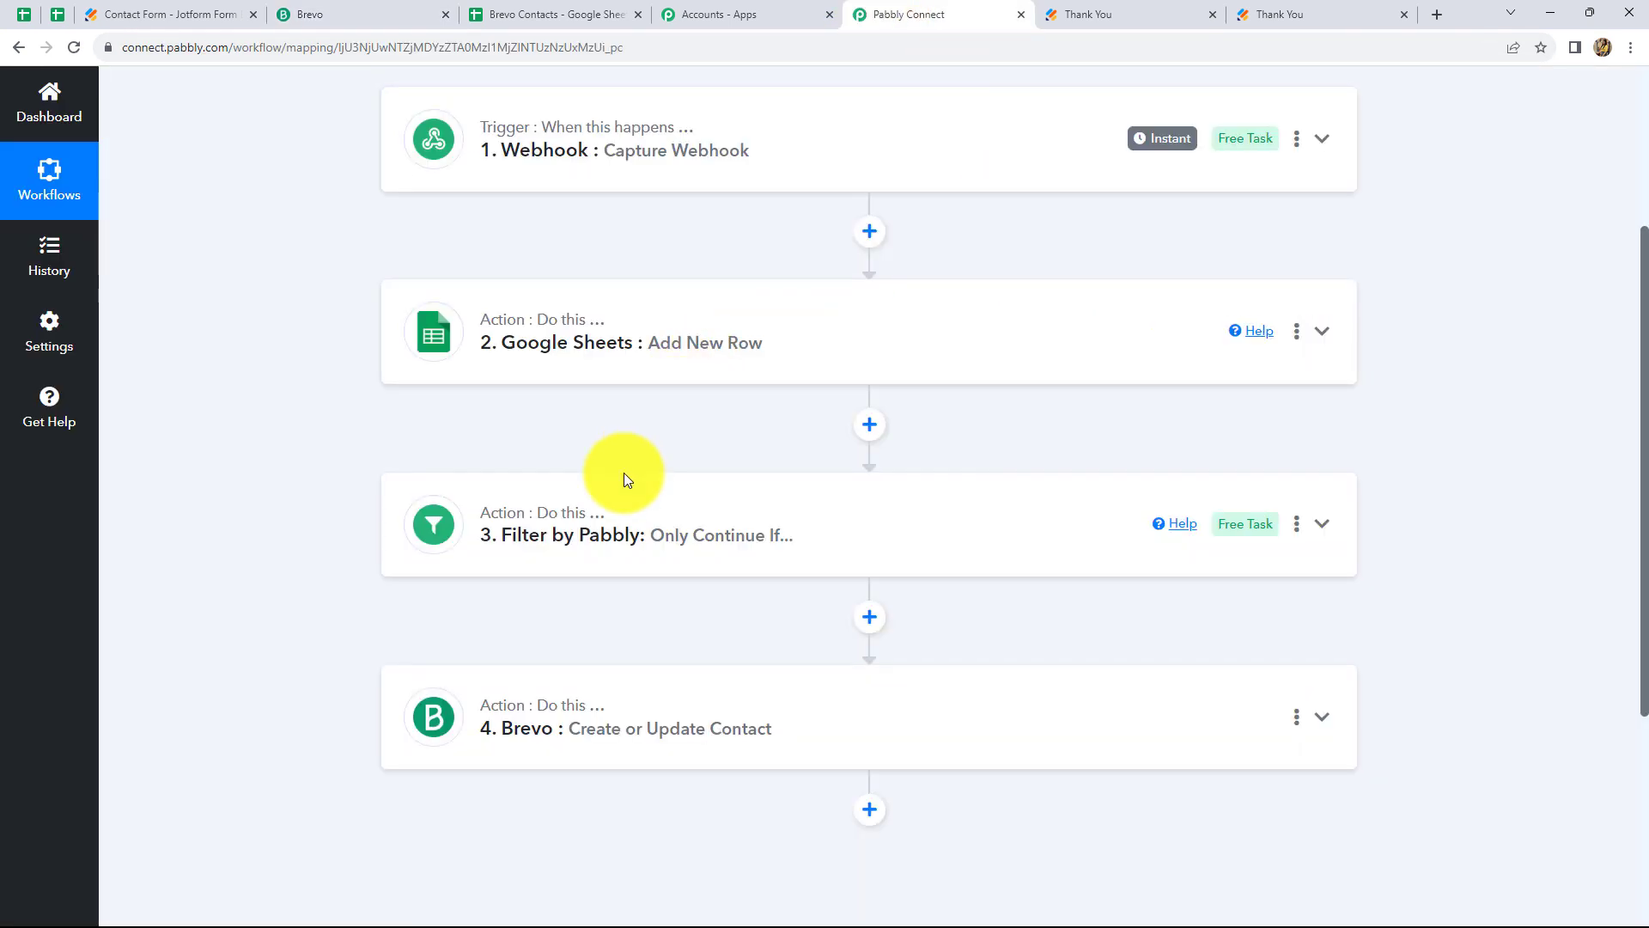